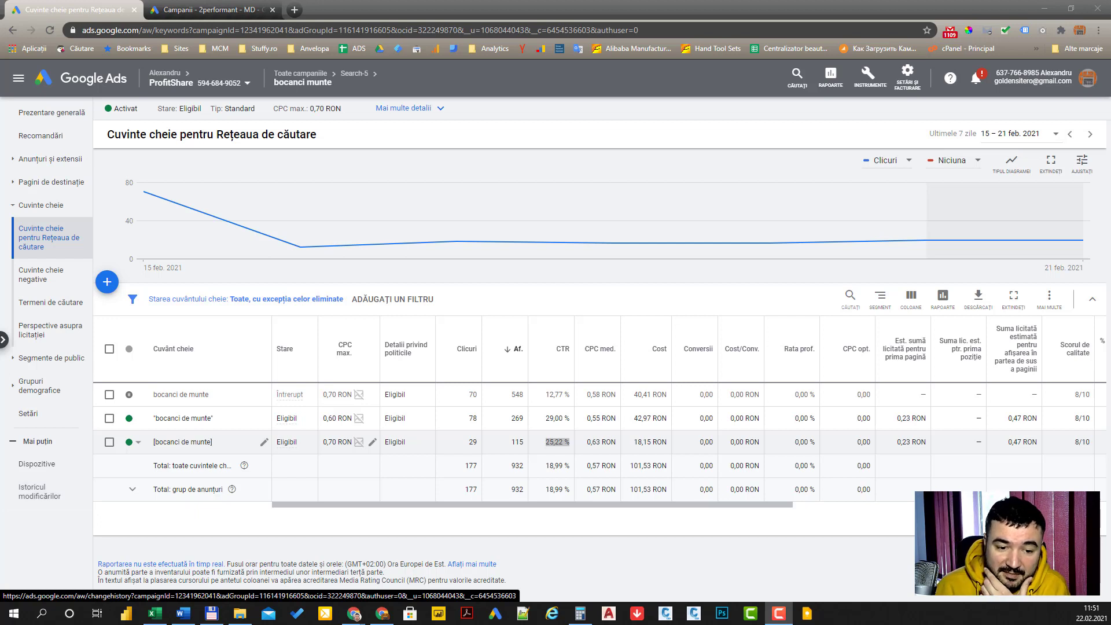
# Switch to the Word notes and review the question "Unde ați introdus linkul de afiliere?", then minimise the document.
pyautogui.click(183, 617)
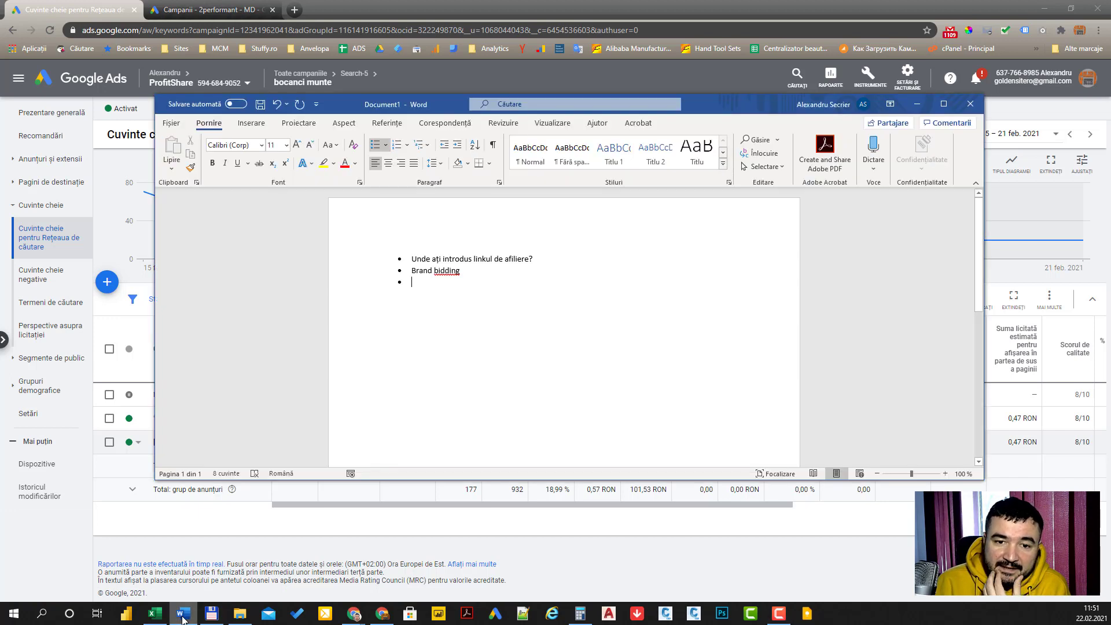
pyautogui.tripleClick(490, 258)
pyautogui.click(581, 258)
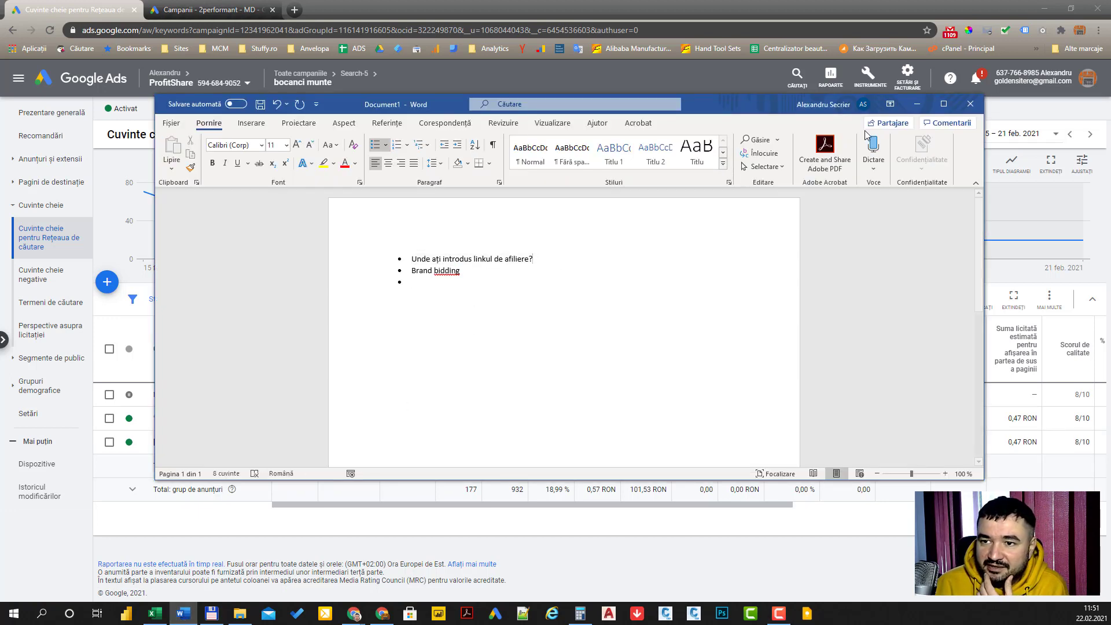
pyautogui.click(917, 107)
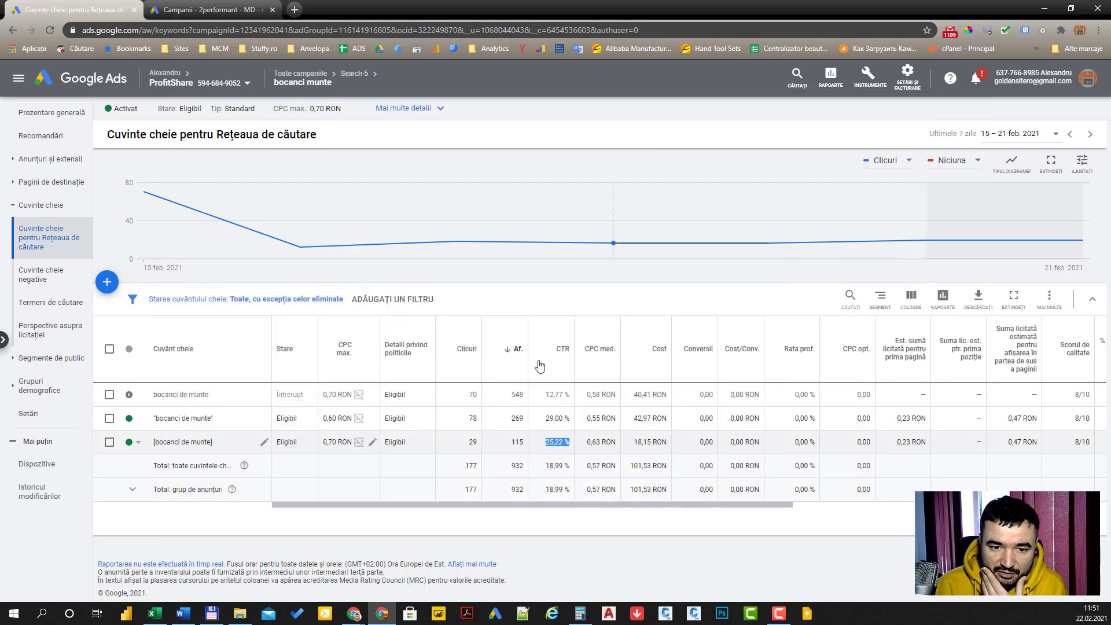
# Switch to the other Chrome window, load 2Performant in a new tab and open its Quick Link tool.
pyautogui.moveTo(357, 619)
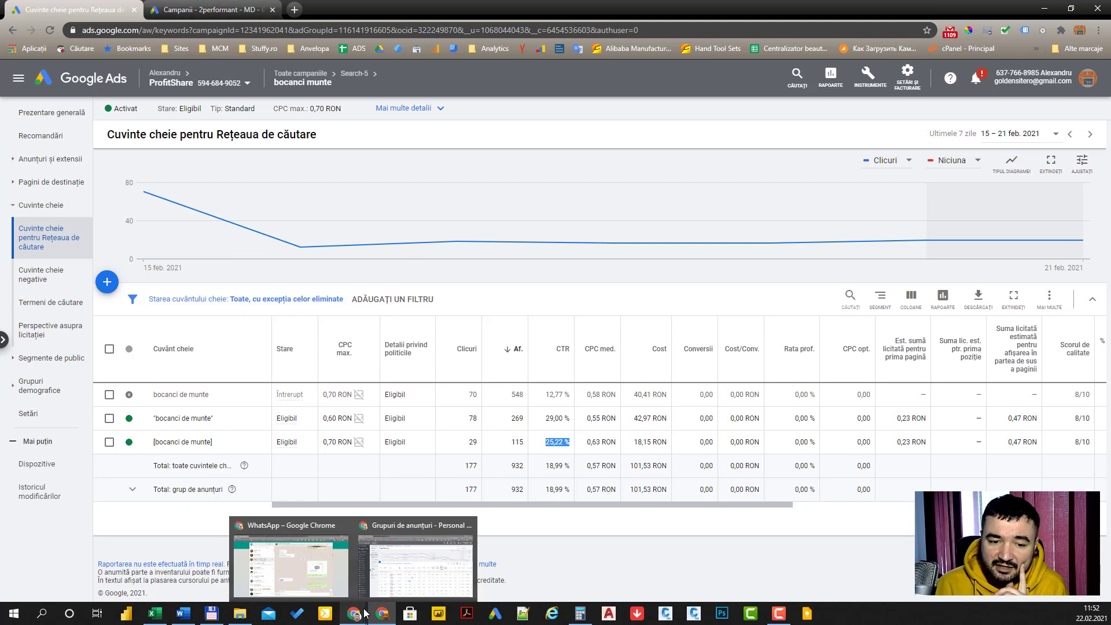
pyautogui.click(430, 533)
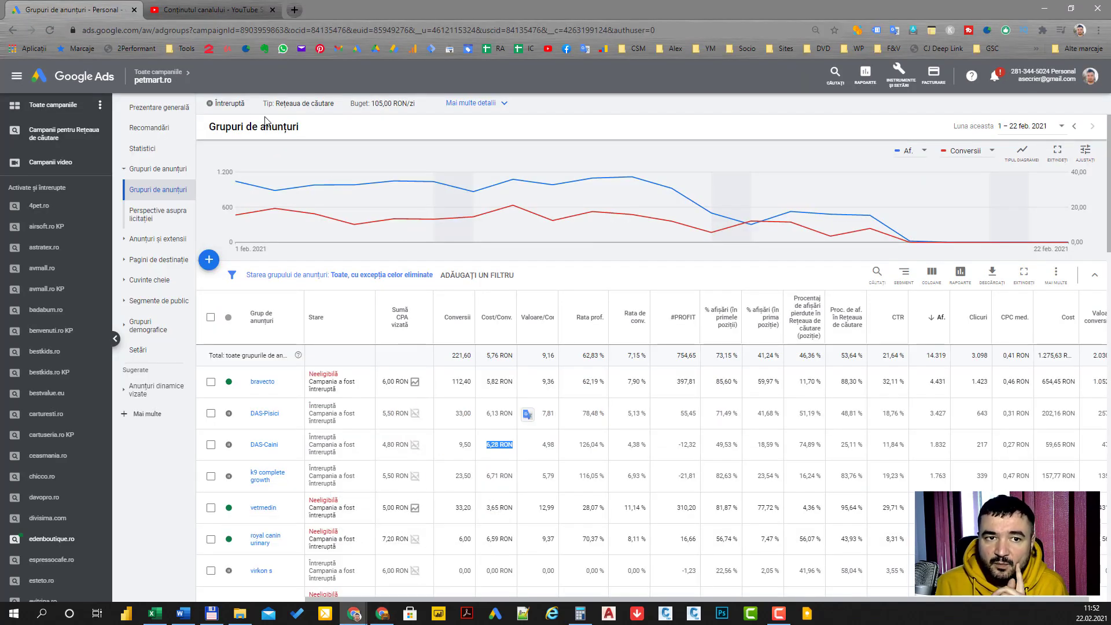
pyautogui.middleClick(209, 49)
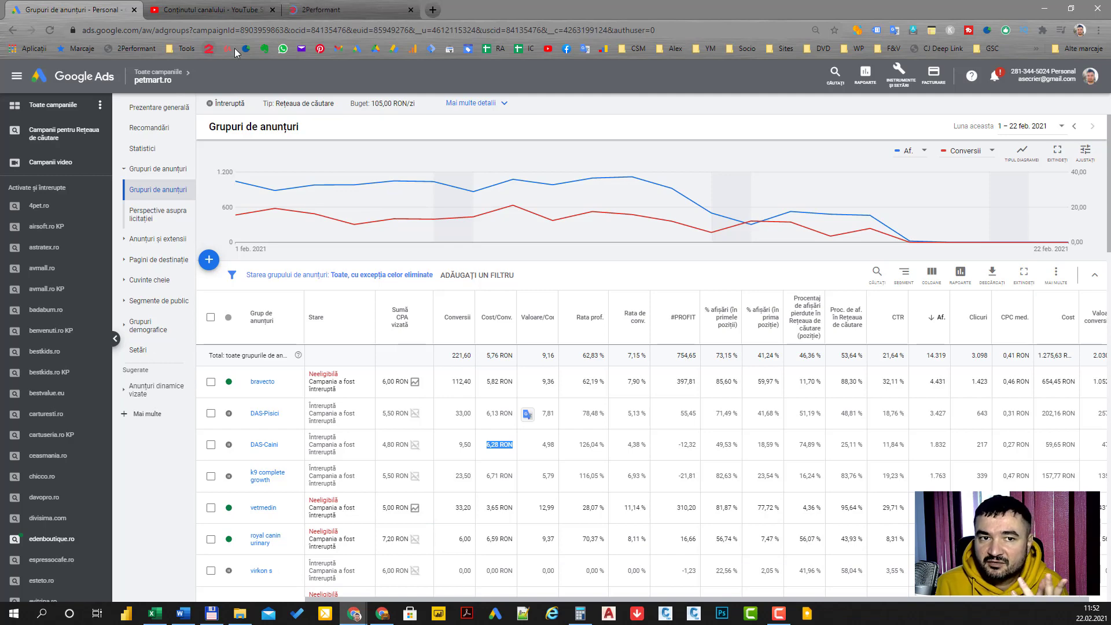
pyautogui.click(351, 7)
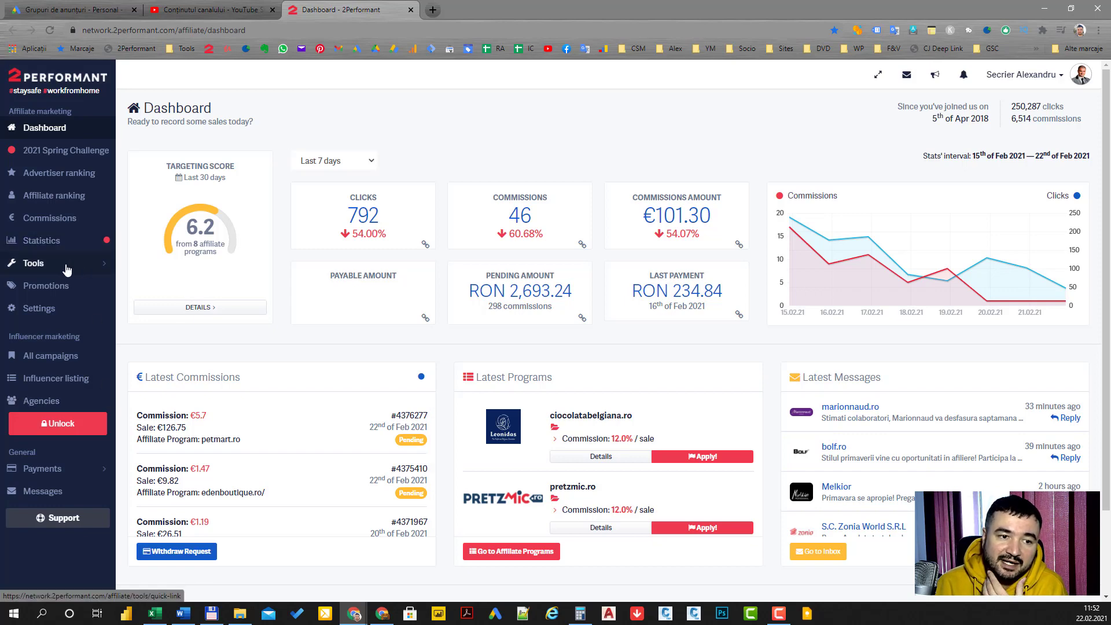
pyautogui.click(62, 267)
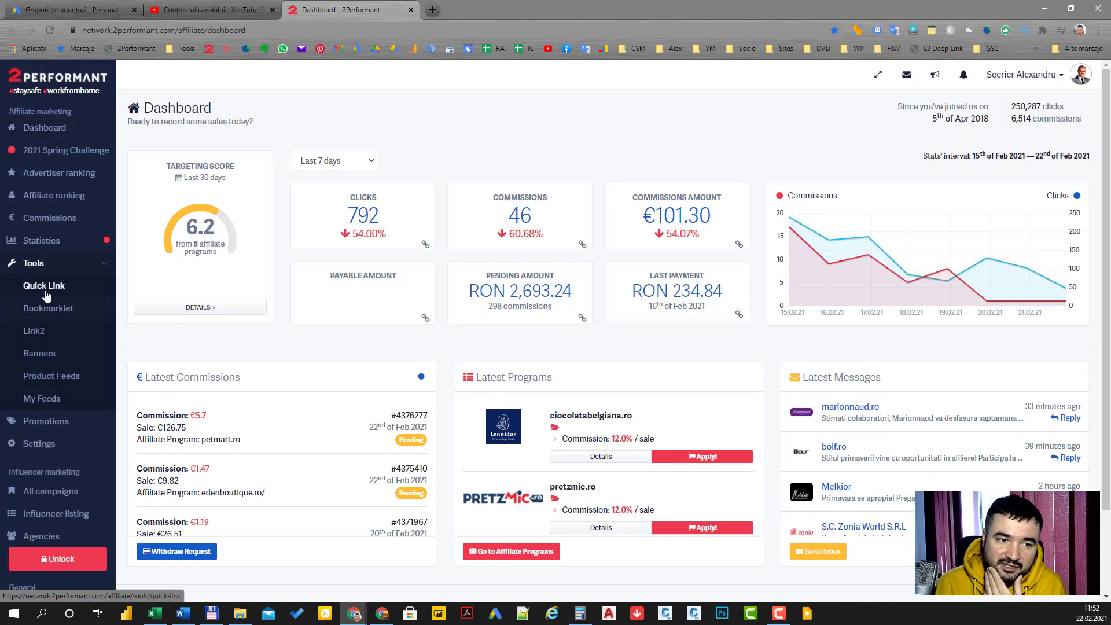
pyautogui.click(47, 287)
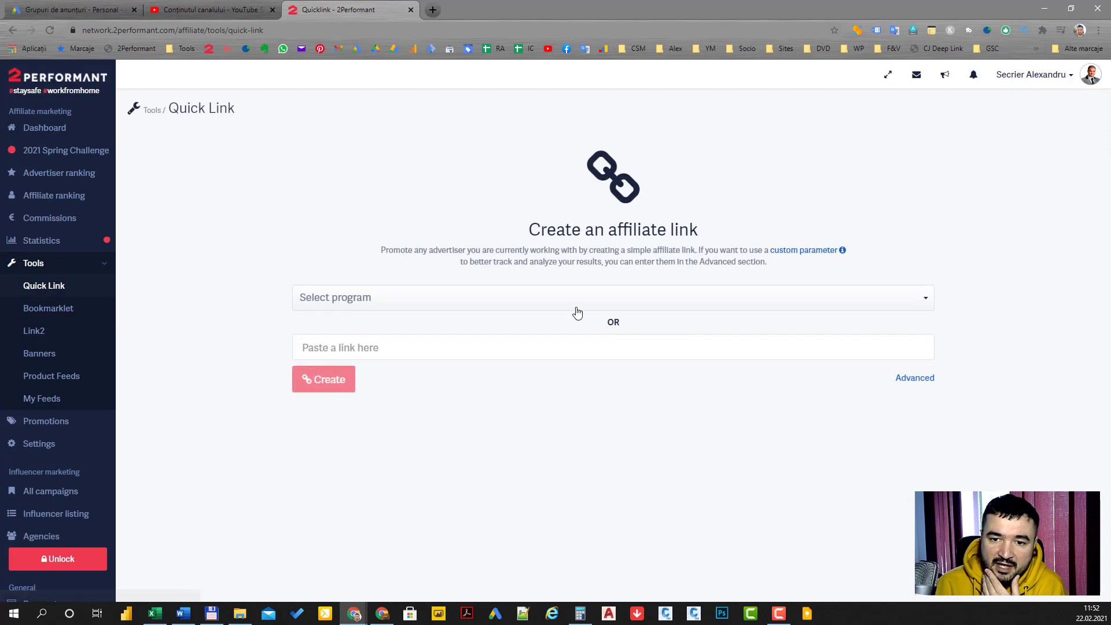
# Create an affiliate link for the proalpin.ro program and copy it.
pyautogui.click(526, 301)
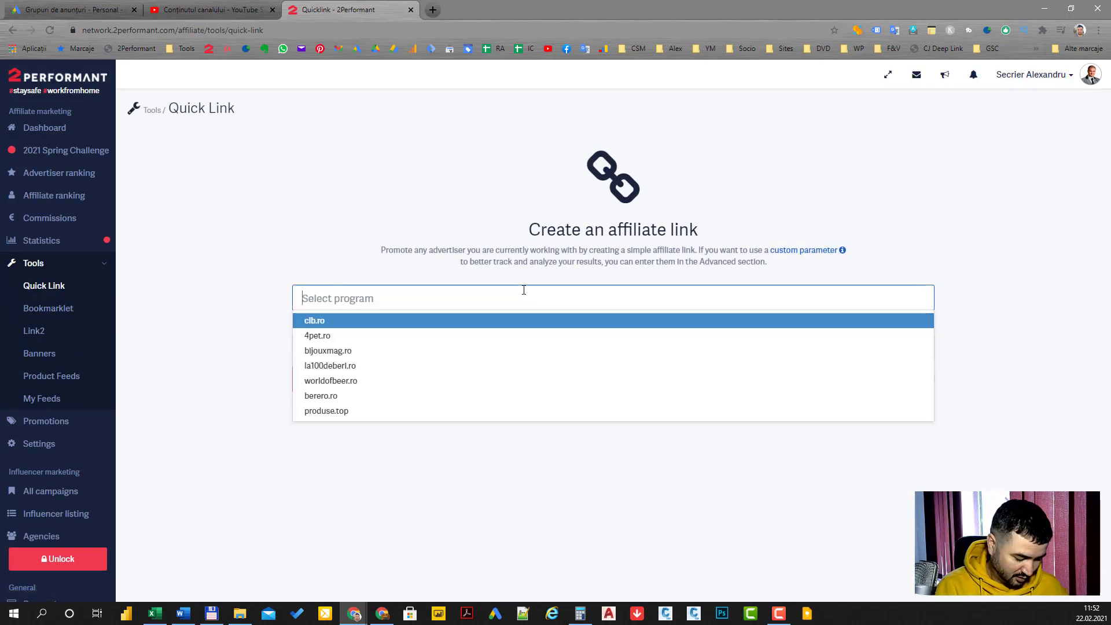
pyautogui.write('pro')
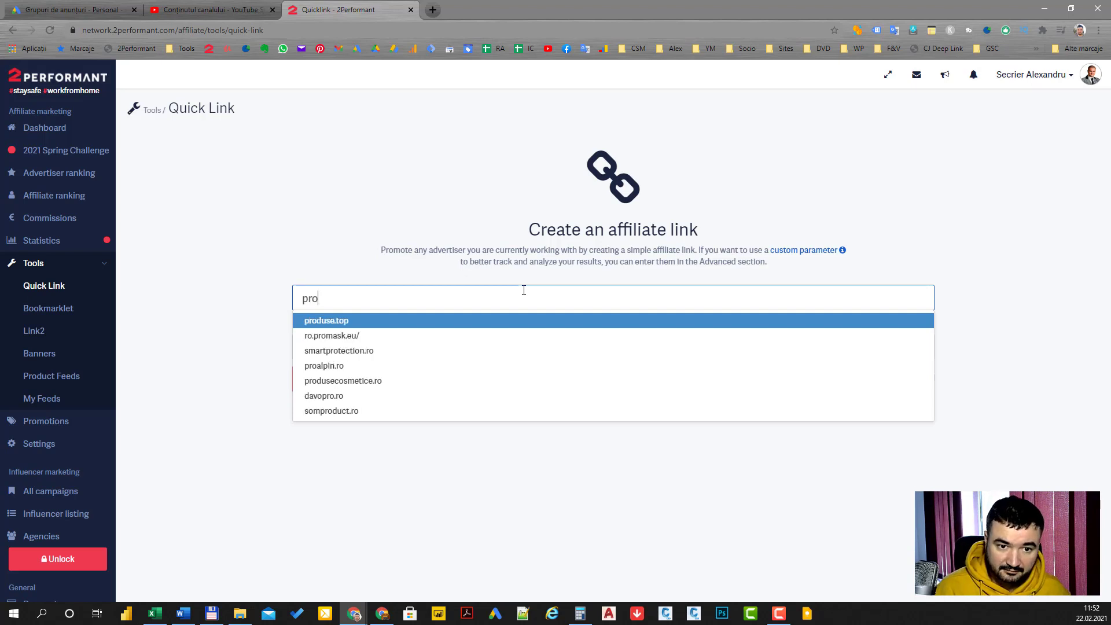
pyautogui.click(380, 367)
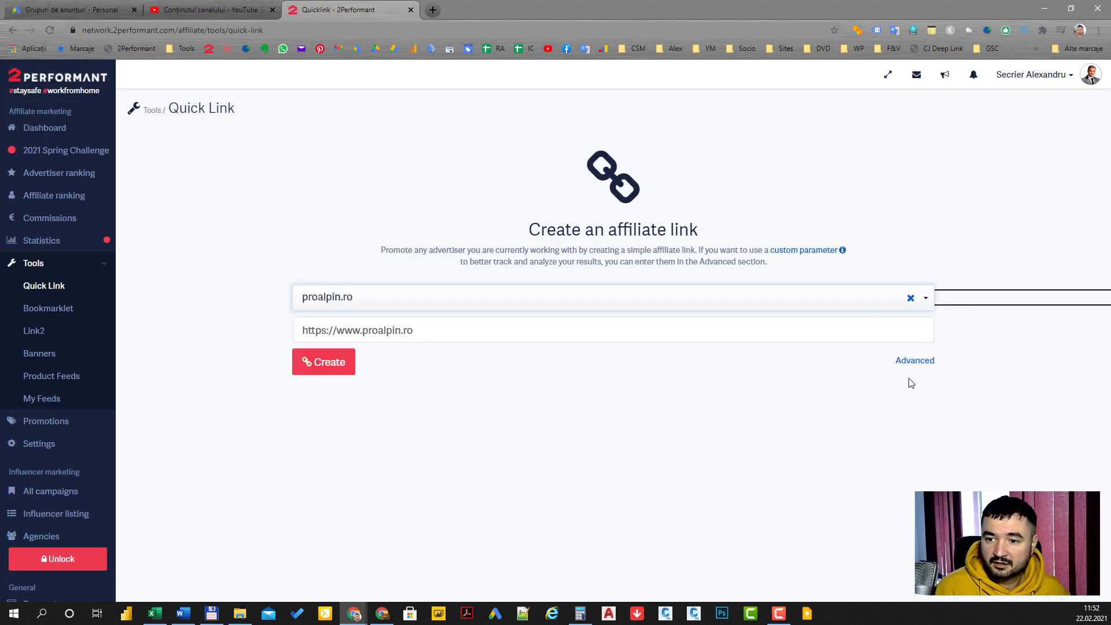
pyautogui.click(336, 363)
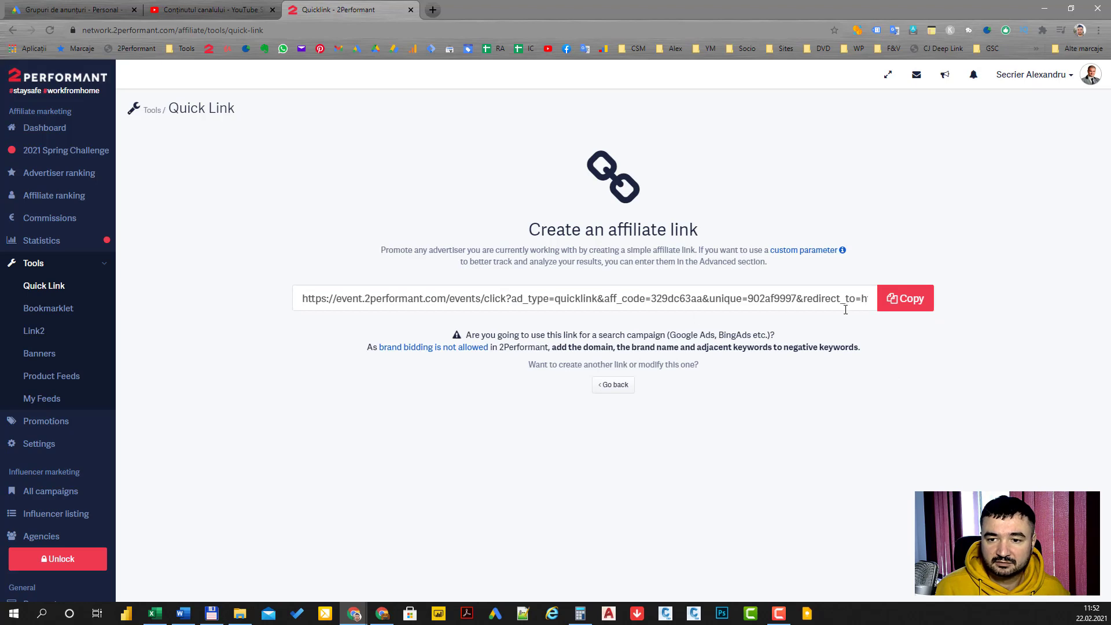
pyautogui.click(907, 299)
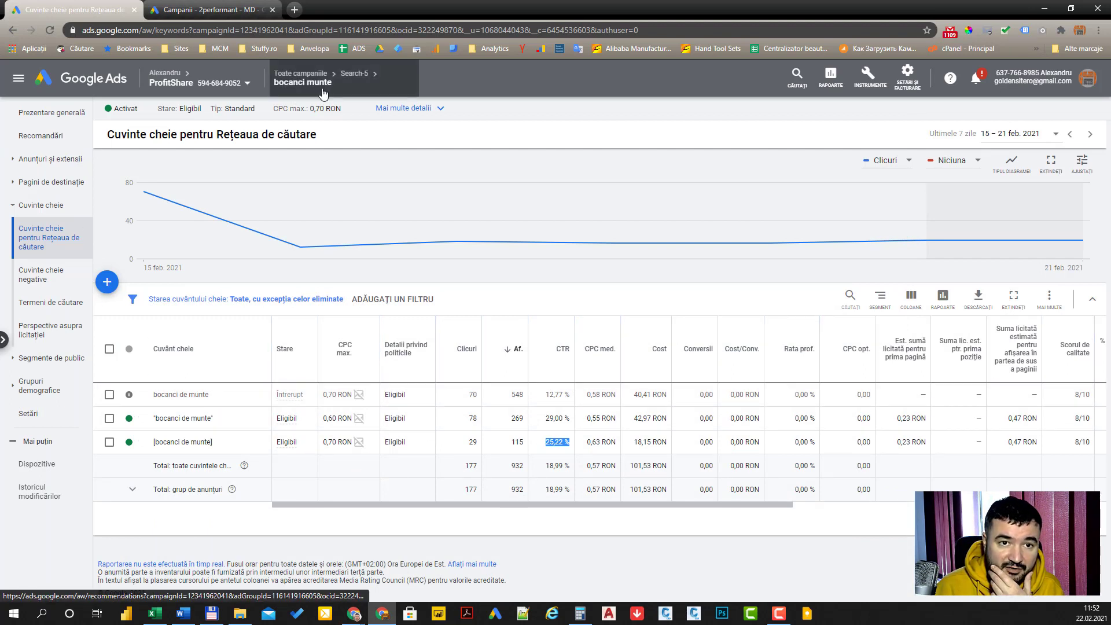
# In Google Ads, open the Search-5 campaign's settings and expand its campaign URL options among the additional settings.
pyautogui.click(354, 74)
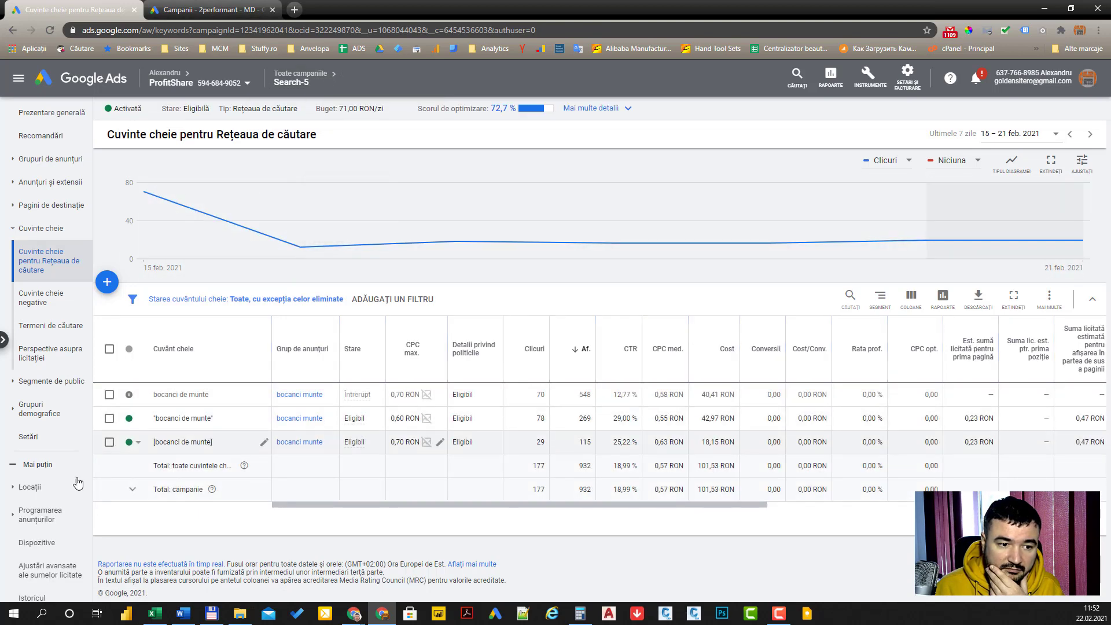
pyautogui.click(42, 437)
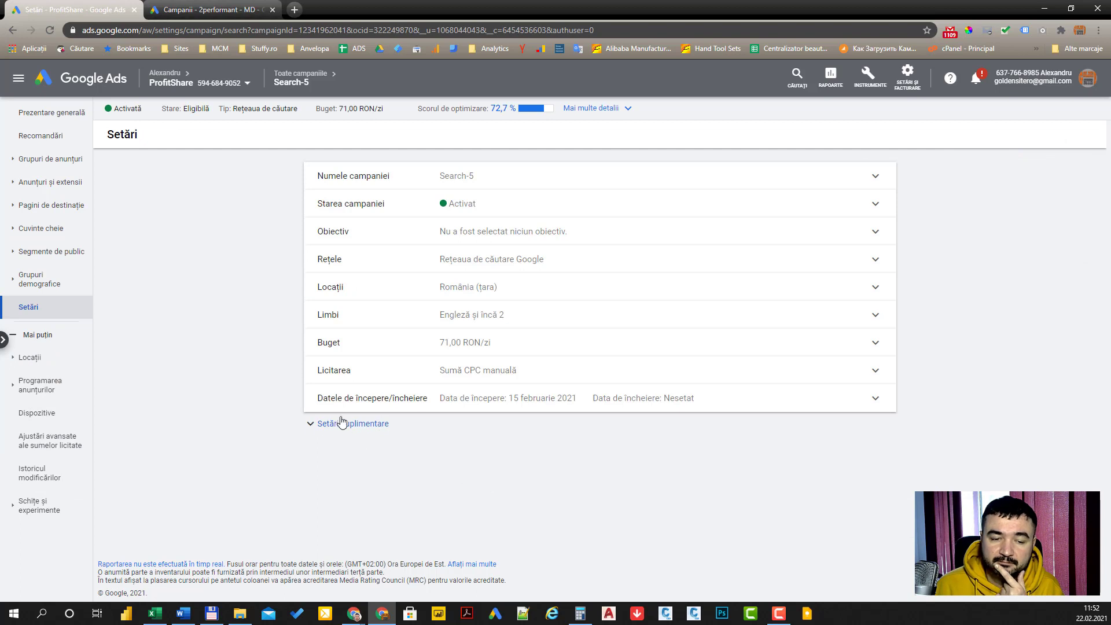
pyautogui.click(346, 441)
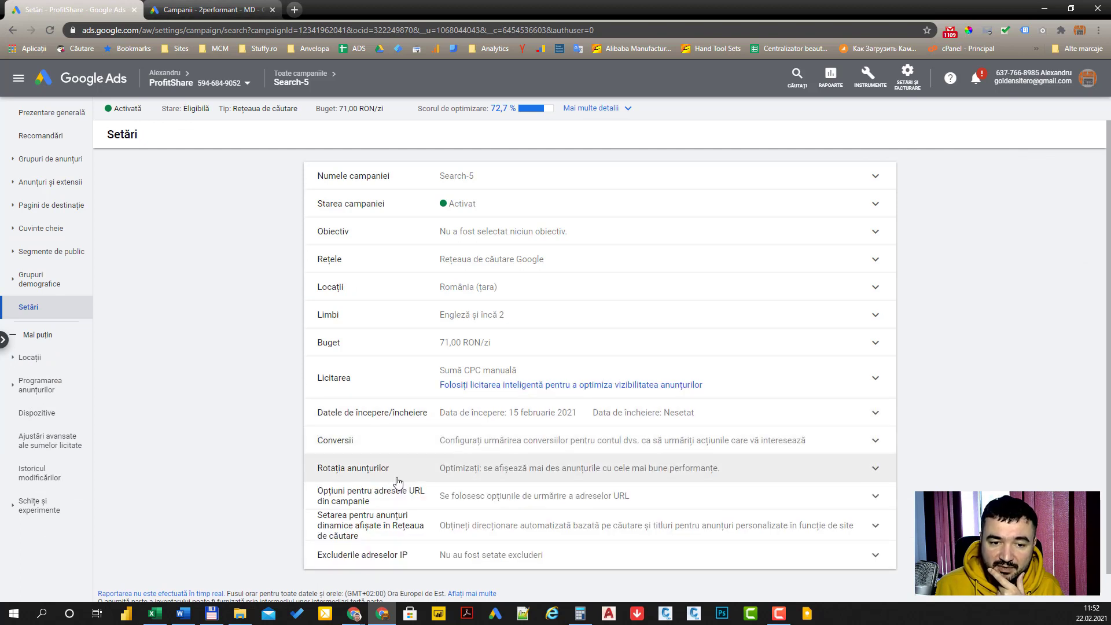
pyautogui.scroll(-1, 376, 486)
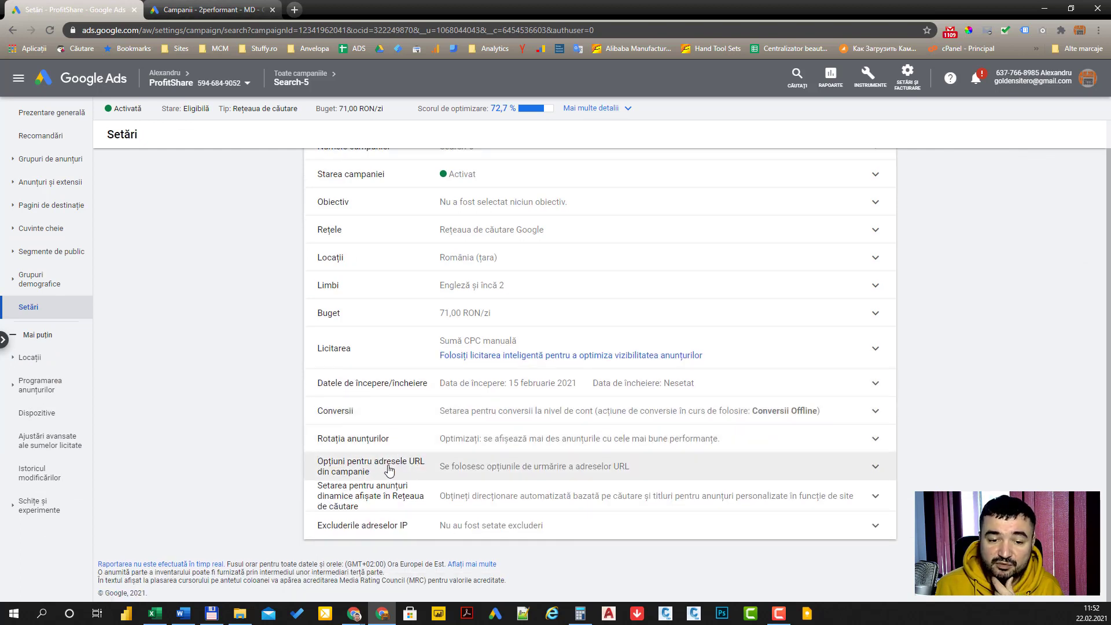
pyautogui.click(405, 471)
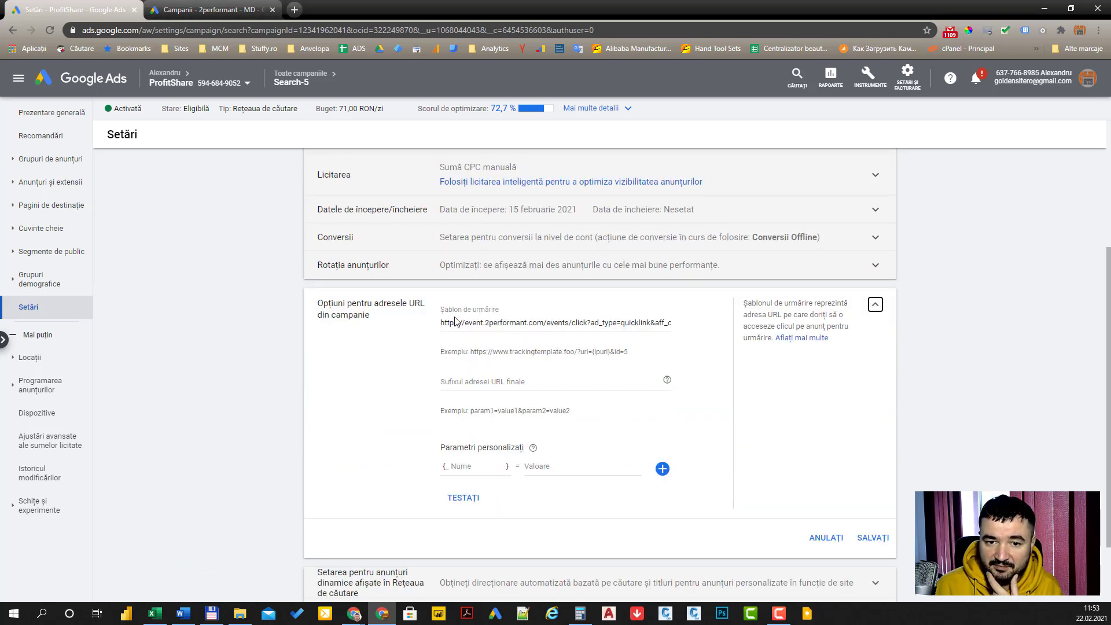
# Compare the Search-5 campaign's tracking template with the affiliate link generated in 2Performant.
pyautogui.moveTo(441, 324); pyautogui.dragTo(717, 327)
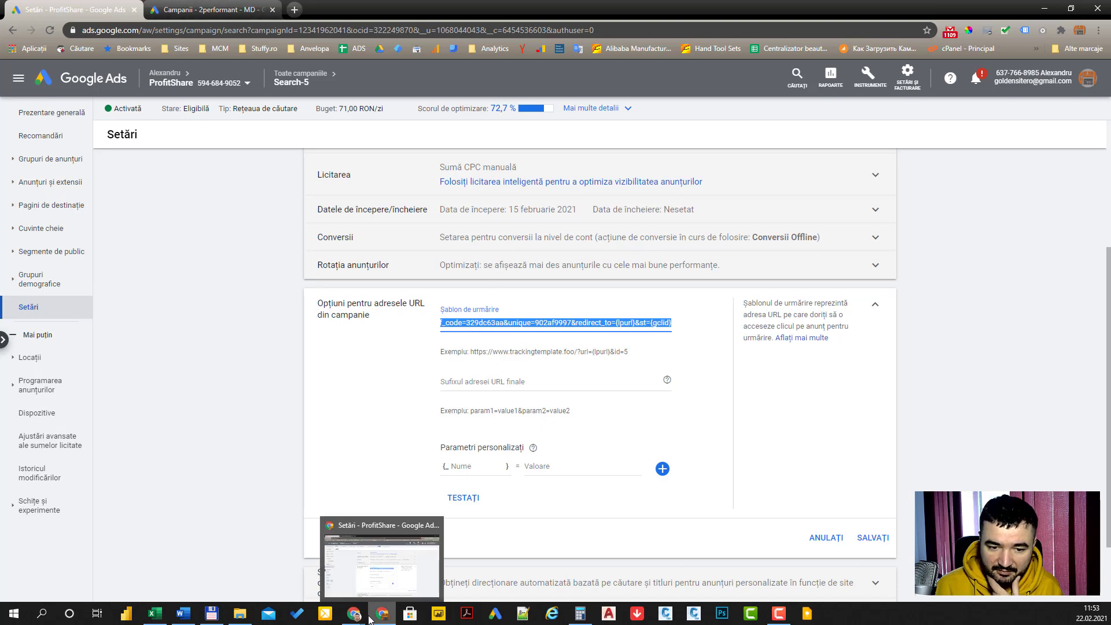
pyautogui.moveTo(354, 614)
pyautogui.click(404, 585)
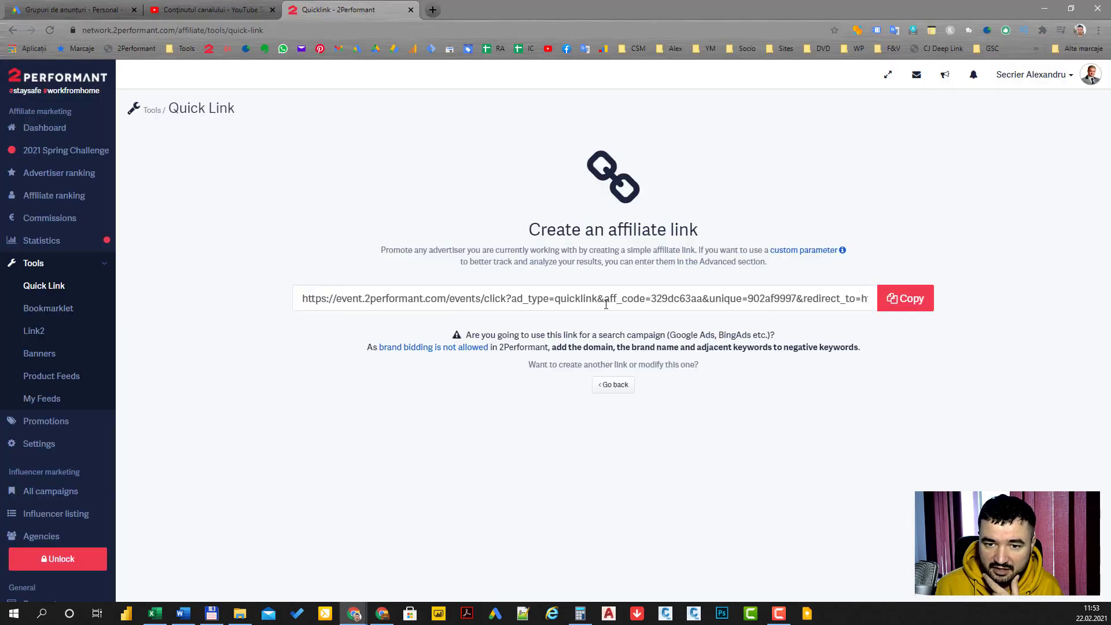
pyautogui.hotkey('alt', 'Tab')
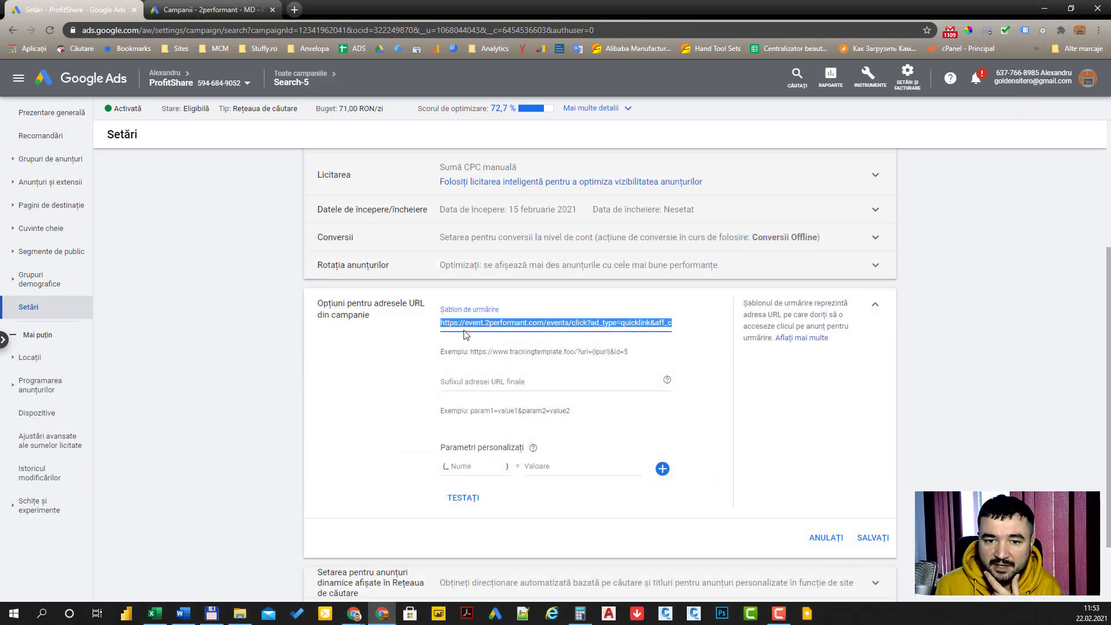
pyautogui.moveTo(466, 325); pyautogui.dragTo(715, 326)
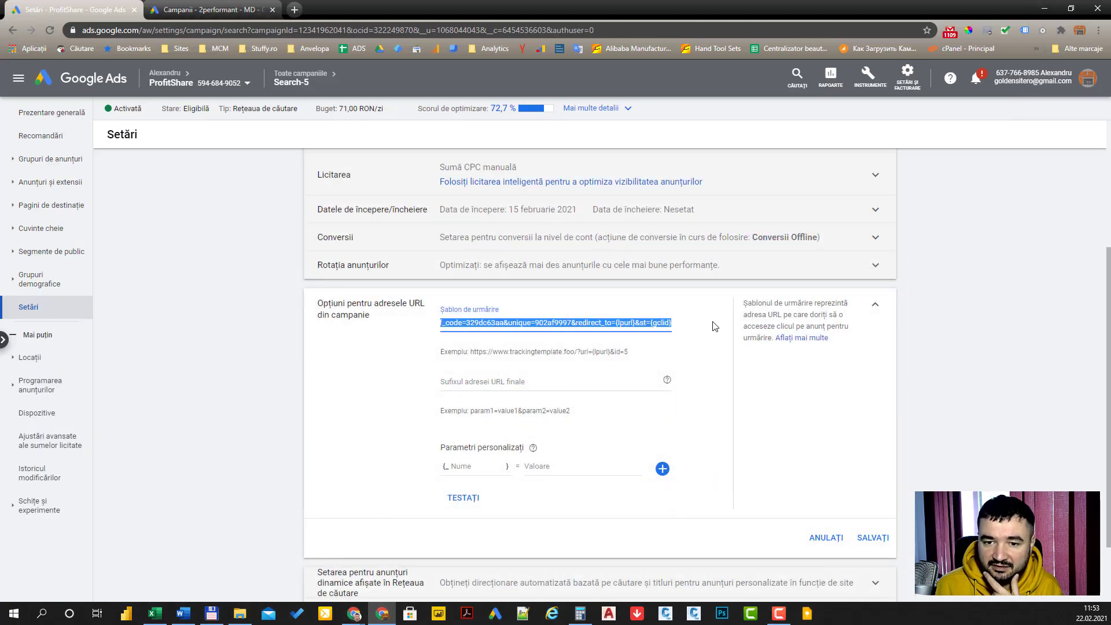
pyautogui.click(605, 325)
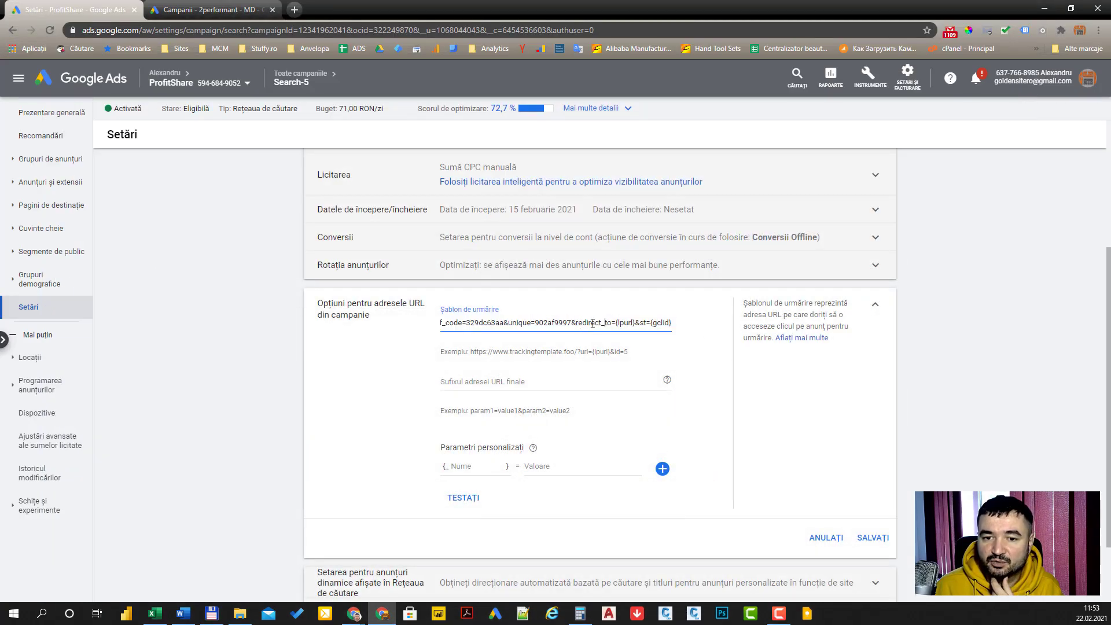
# Switch back to 2Performant and examine the redirect_to destination at the end of the generated link.
pyautogui.click(353, 614)
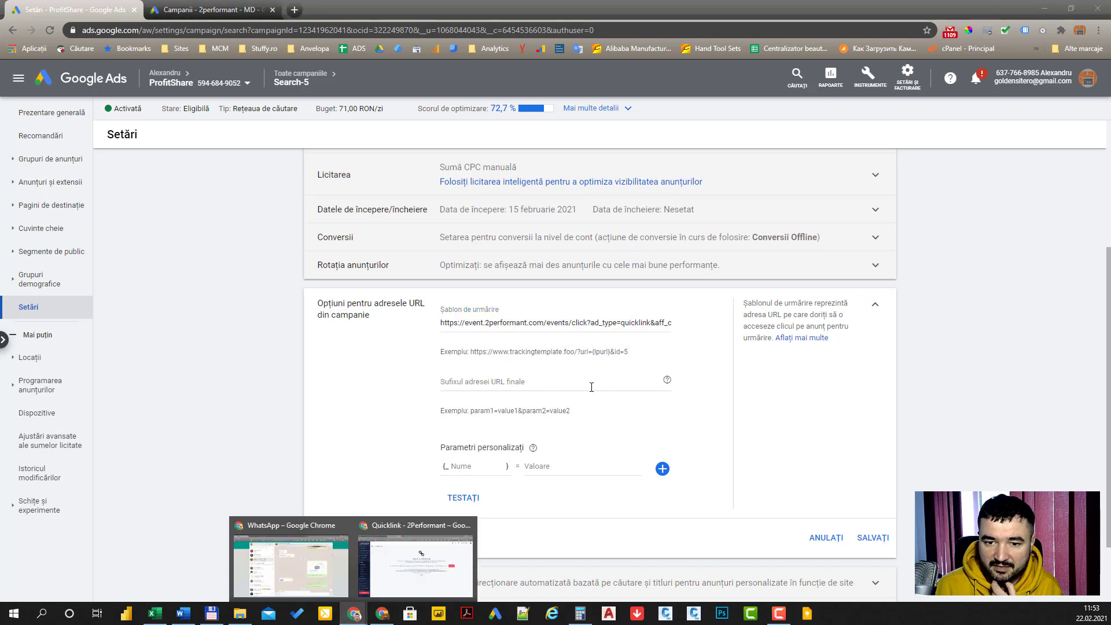
pyautogui.click(431, 549)
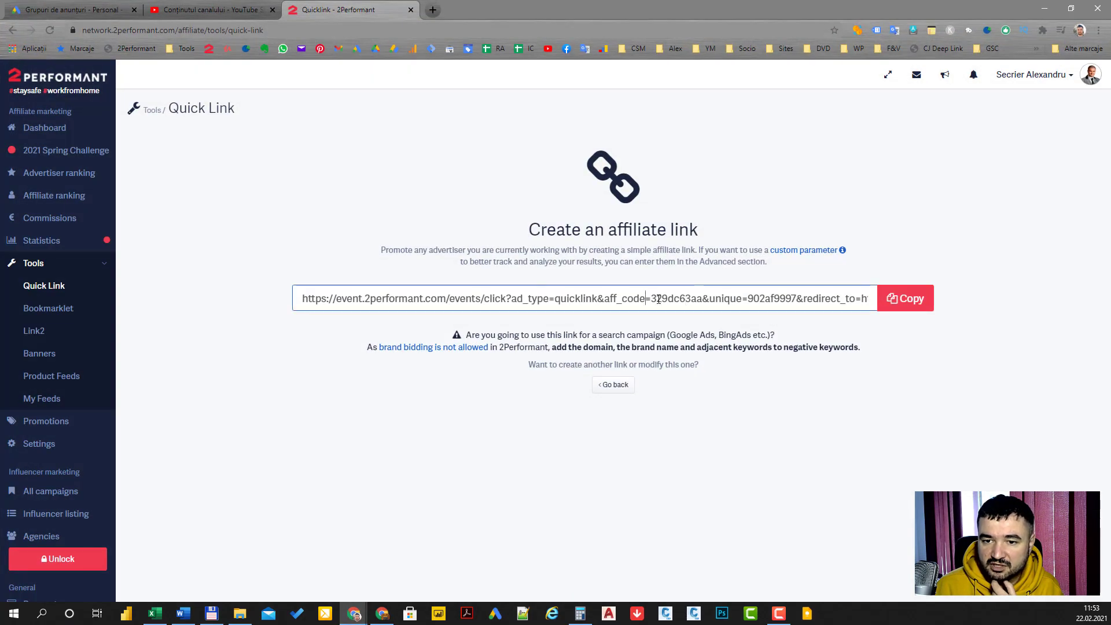
pyautogui.moveTo(682, 298); pyautogui.dragTo(1030, 304)
pyautogui.click(791, 298)
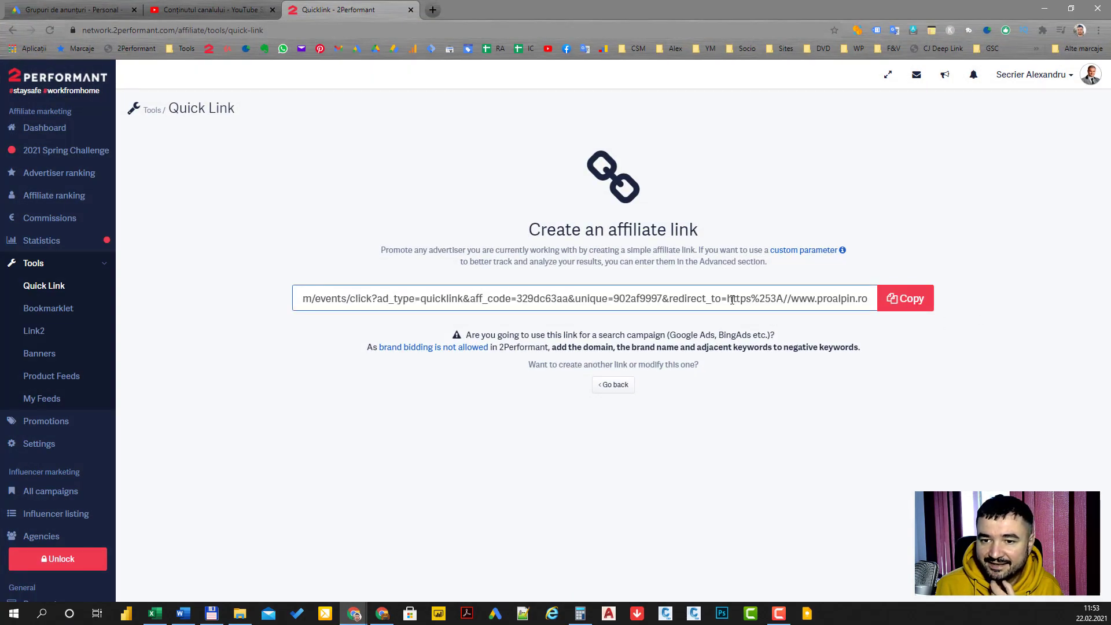
pyautogui.moveTo(727, 298); pyautogui.dragTo(868, 298)
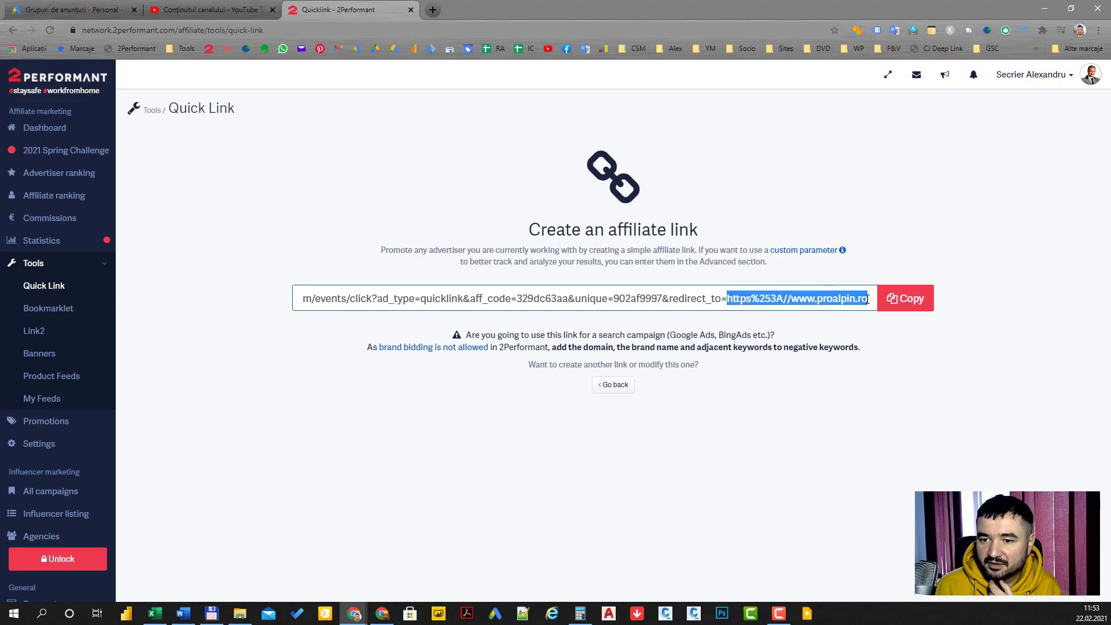
# Examine the generated link's affiliate code, unique ID and the whole portion preceding the redirect address.
pyautogui.click(435, 298)
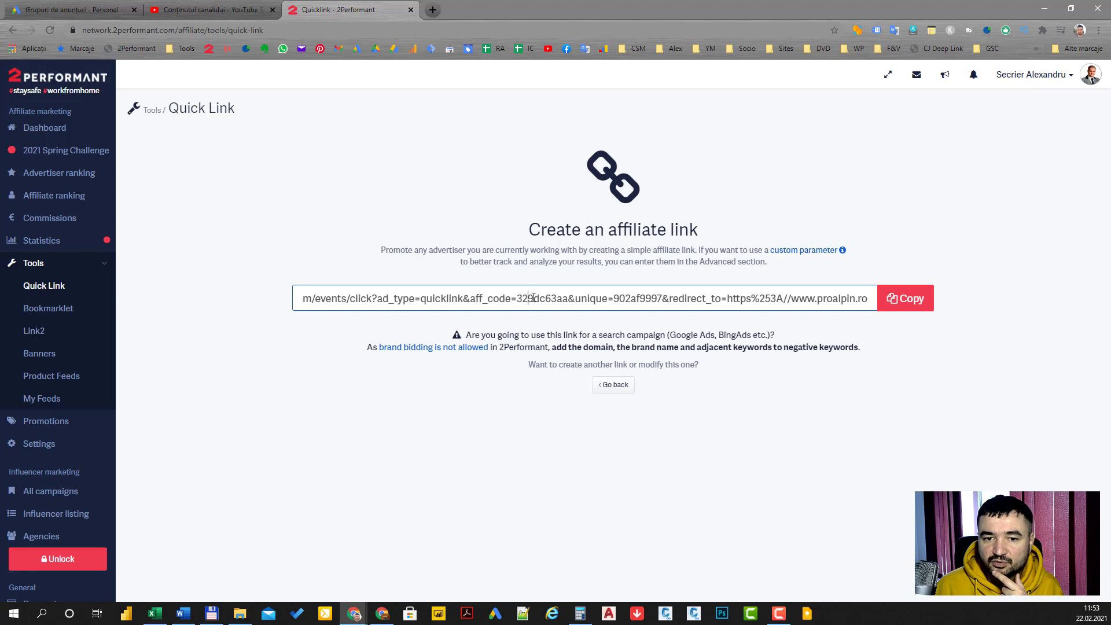
pyautogui.moveTo(530, 298); pyautogui.dragTo(669, 298)
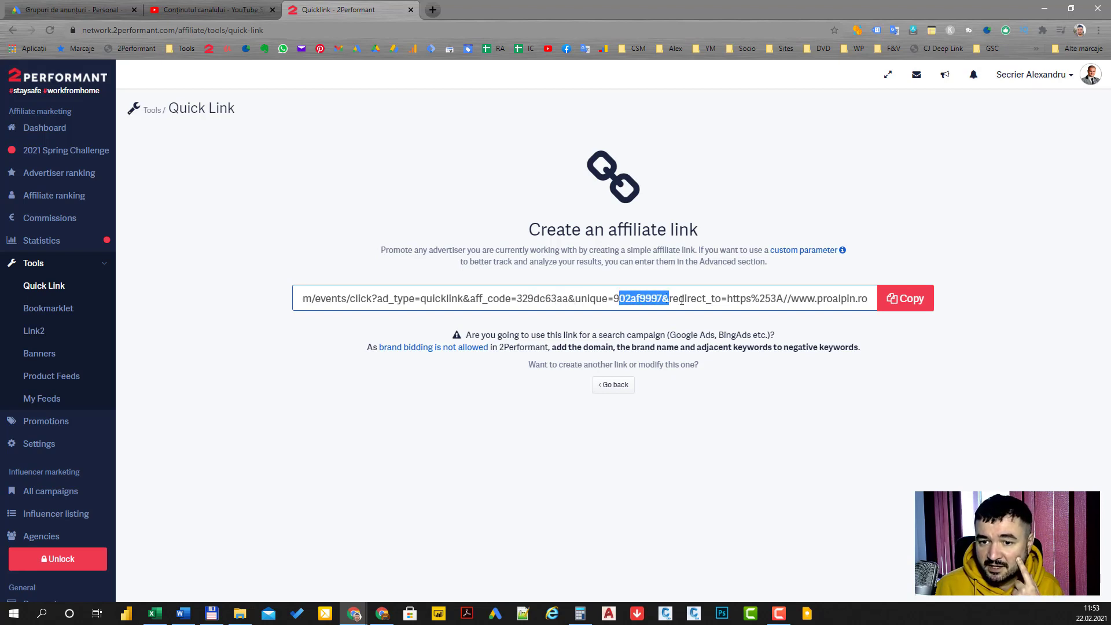
pyautogui.click(682, 300)
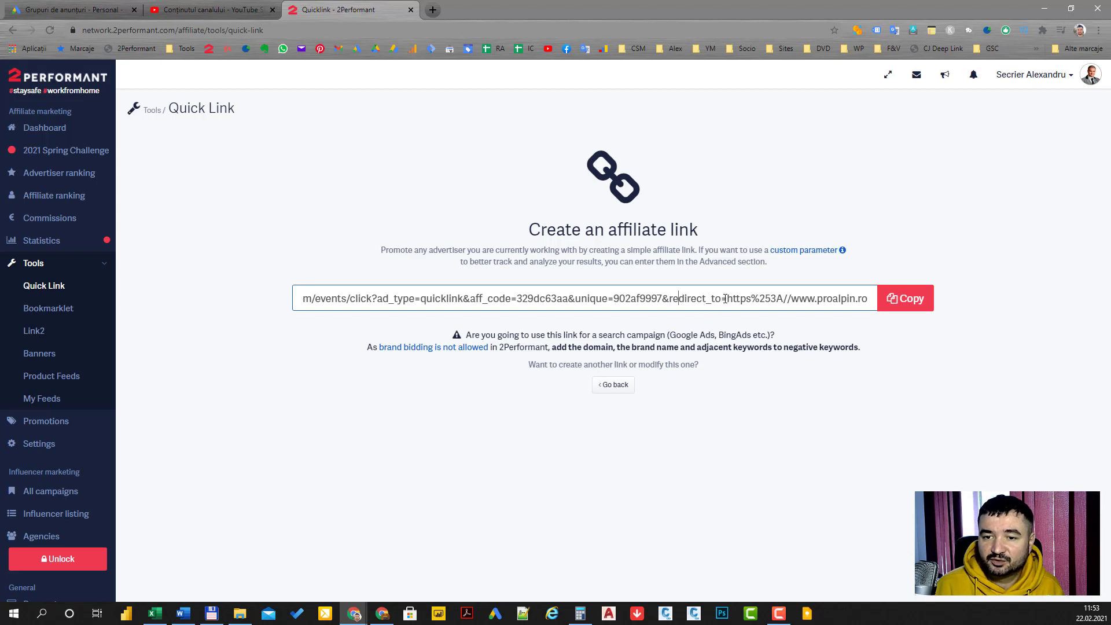
pyautogui.moveTo(722, 298); pyautogui.dragTo(263, 308)
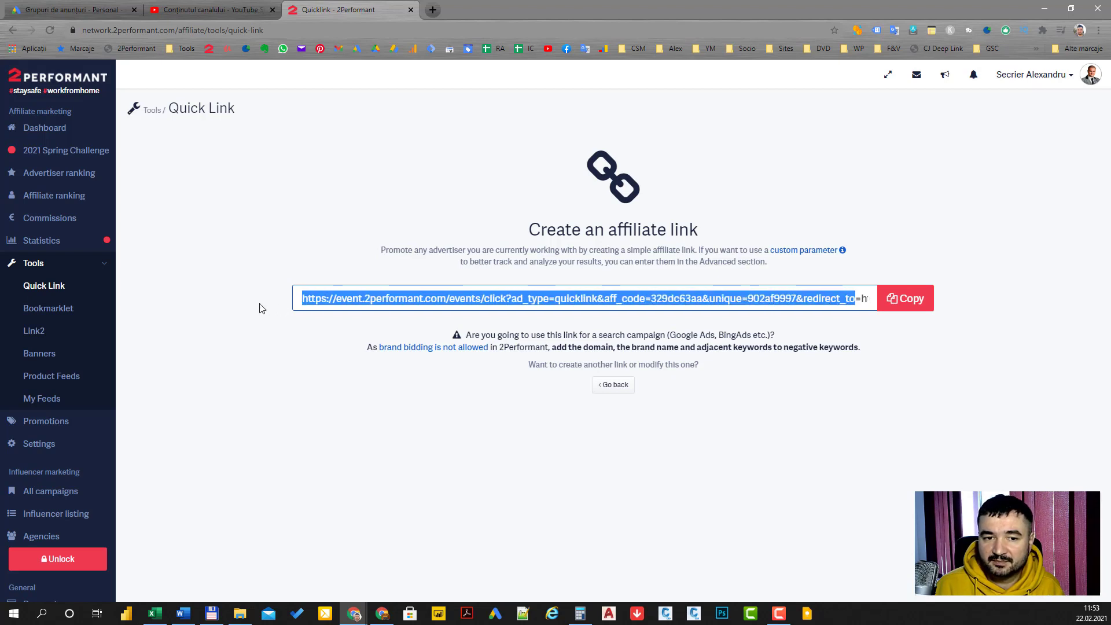
pyautogui.moveTo(678, 298); pyautogui.dragTo(995, 303)
pyautogui.click(845, 299)
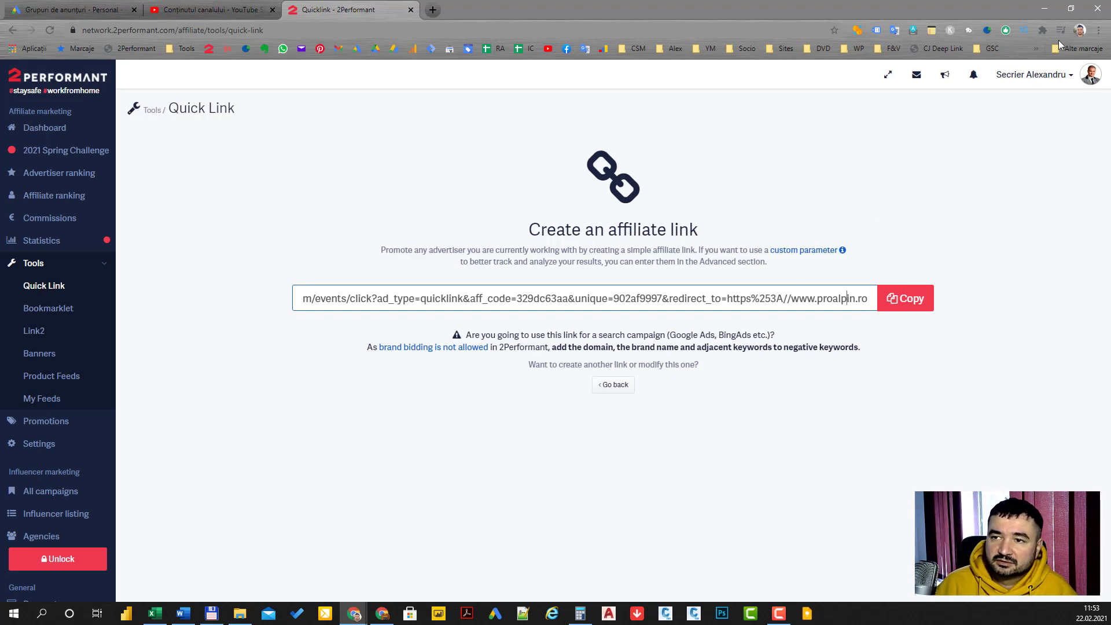
# Return to the Google Ads campaign URL options and inspect the {lpurl} and {gclid} parameters ending the tracking template.
pyautogui.click(1042, 12)
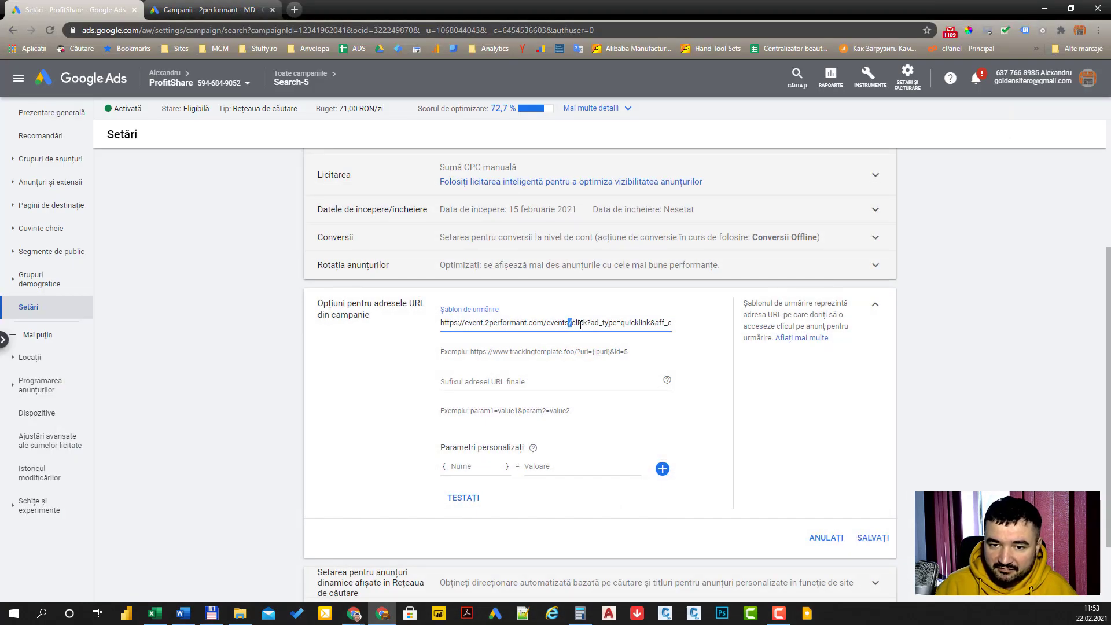
pyautogui.tripleClick(609, 323)
pyautogui.write('https://event.2performant.com/events/click?ad_type=quicklink&aff_code=329dc63aa&unique=902af9997&redirect_to={lpurl}&st={gclid}')
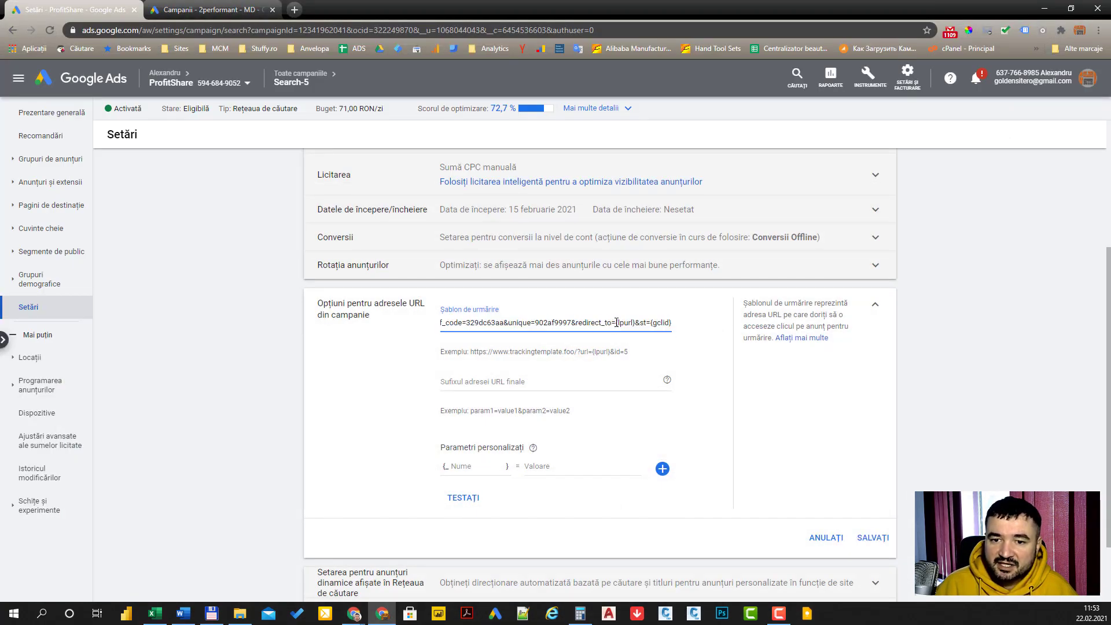
# Inspect the {lpurl}&st={gclid} ending of the tracking template, including the st parameter that carries the click ID.
pyautogui.moveTo(617, 322); pyautogui.dragTo(680, 326)
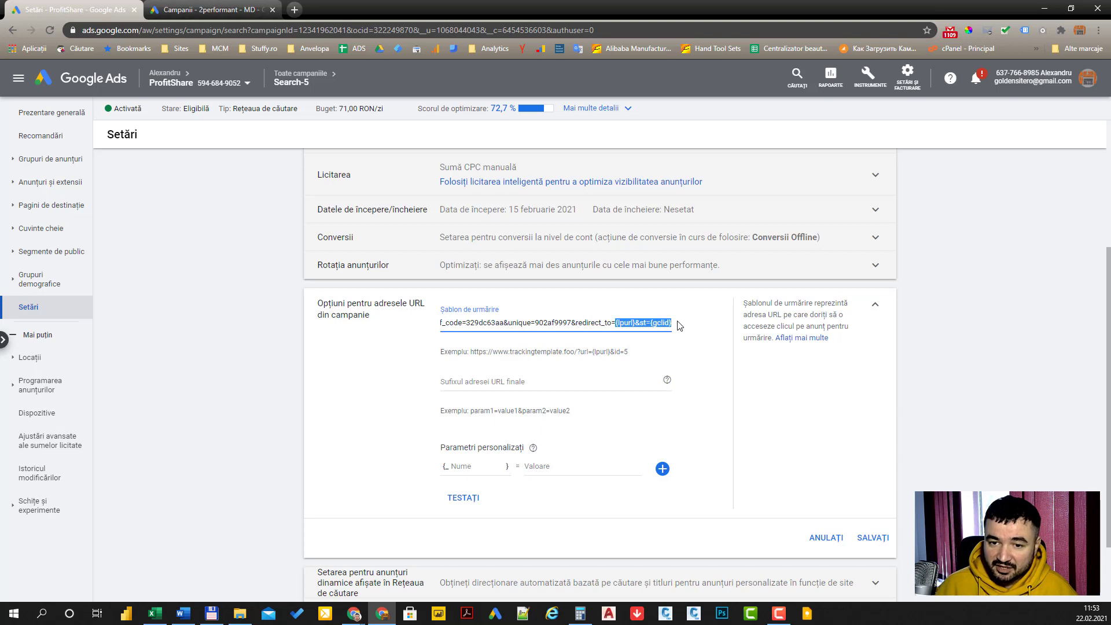
pyautogui.click(617, 324)
pyautogui.moveTo(618, 322); pyautogui.dragTo(663, 322)
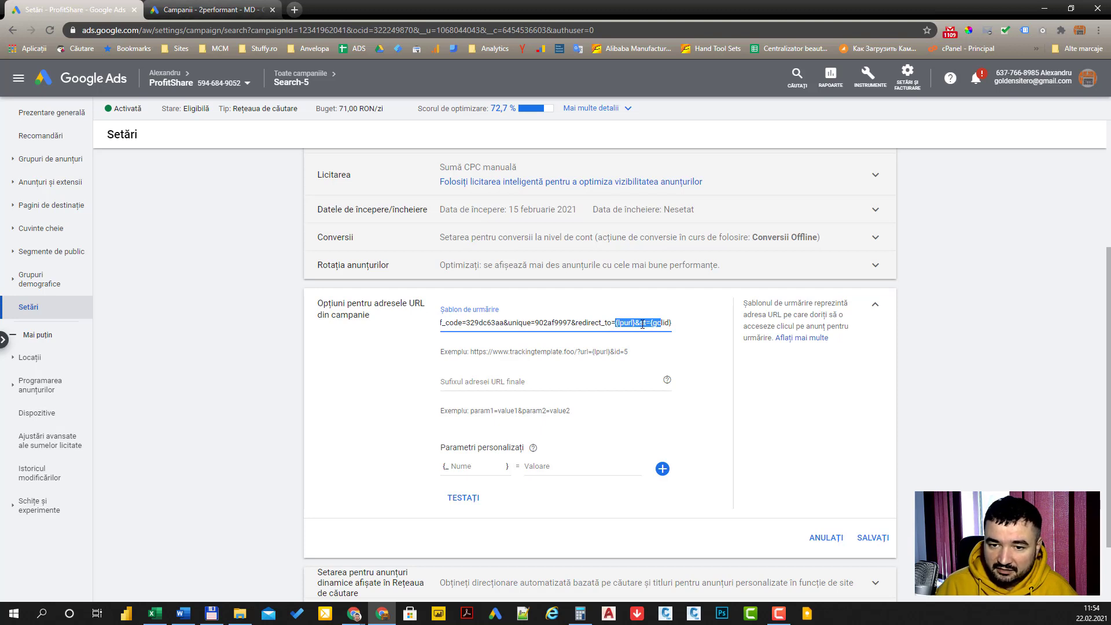
pyautogui.click(635, 323)
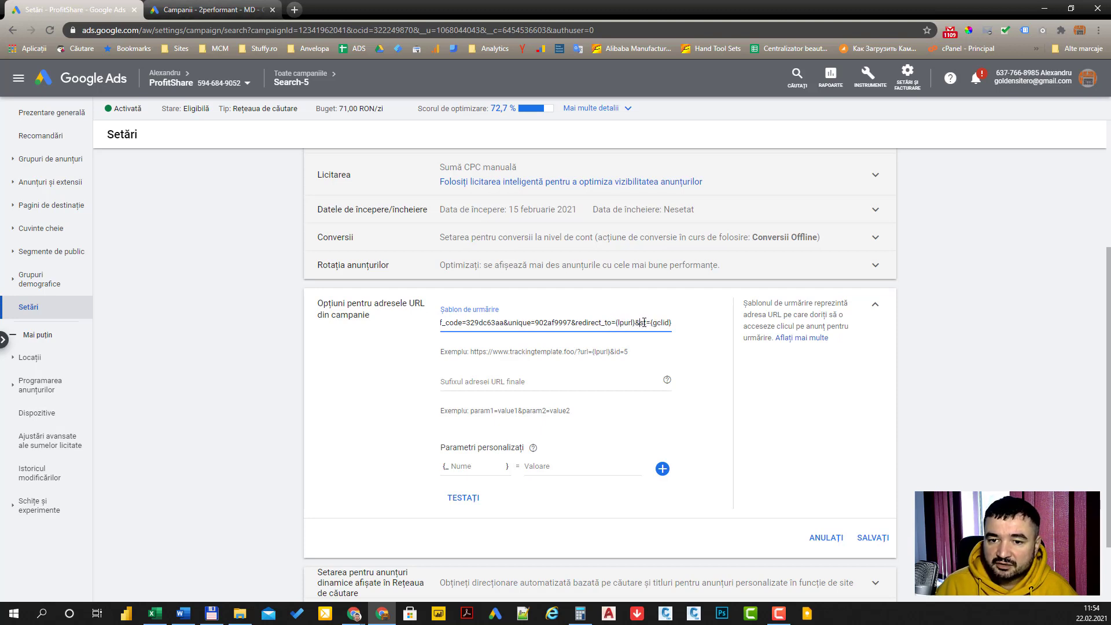
pyautogui.moveTo(643, 323); pyautogui.dragTo(649, 323)
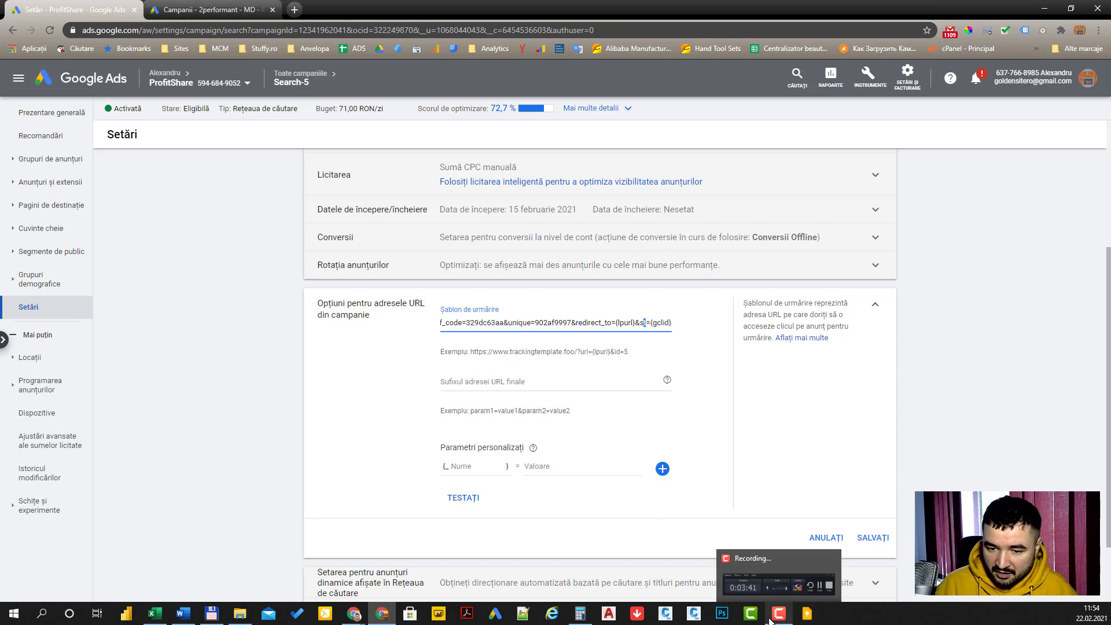
# Switch to 2Performant, open the commissions list and examine the click tag in the details of the newest petmart.ro commission.
pyautogui.moveTo(368, 607)
pyautogui.click(397, 572)
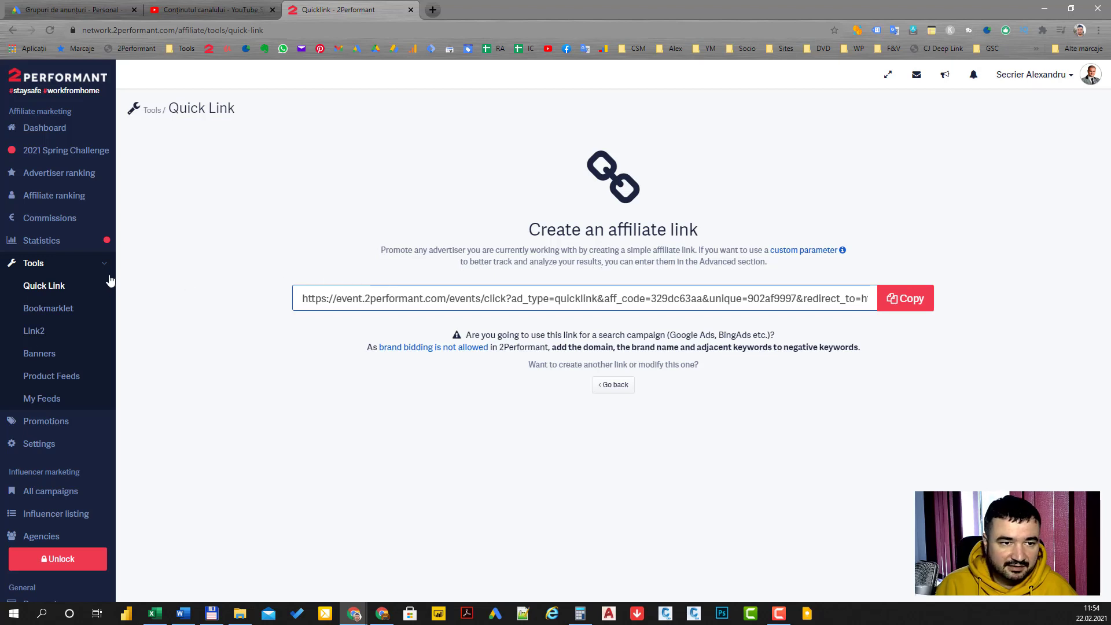
pyautogui.click(55, 219)
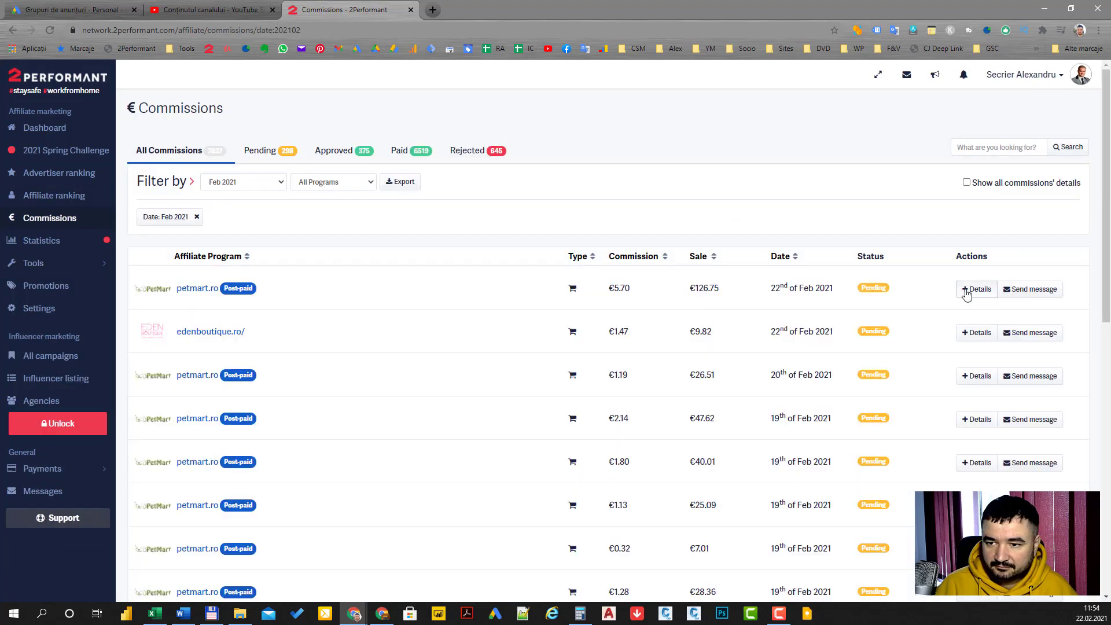
pyautogui.click(966, 292)
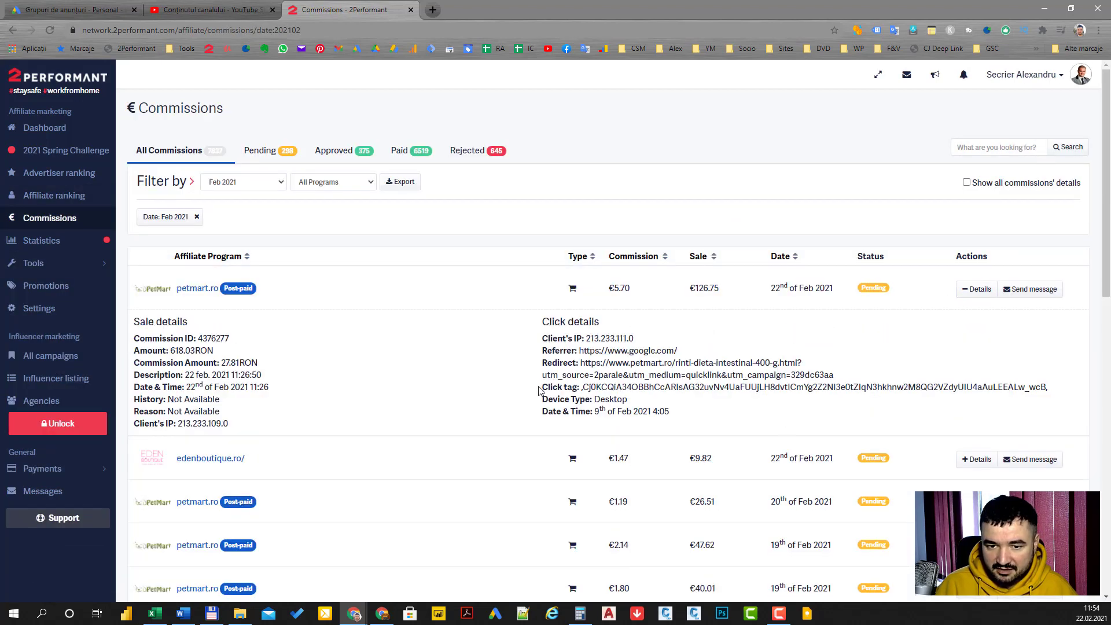
pyautogui.moveTo(560, 391); pyautogui.dragTo(1055, 391)
pyautogui.click(580, 389)
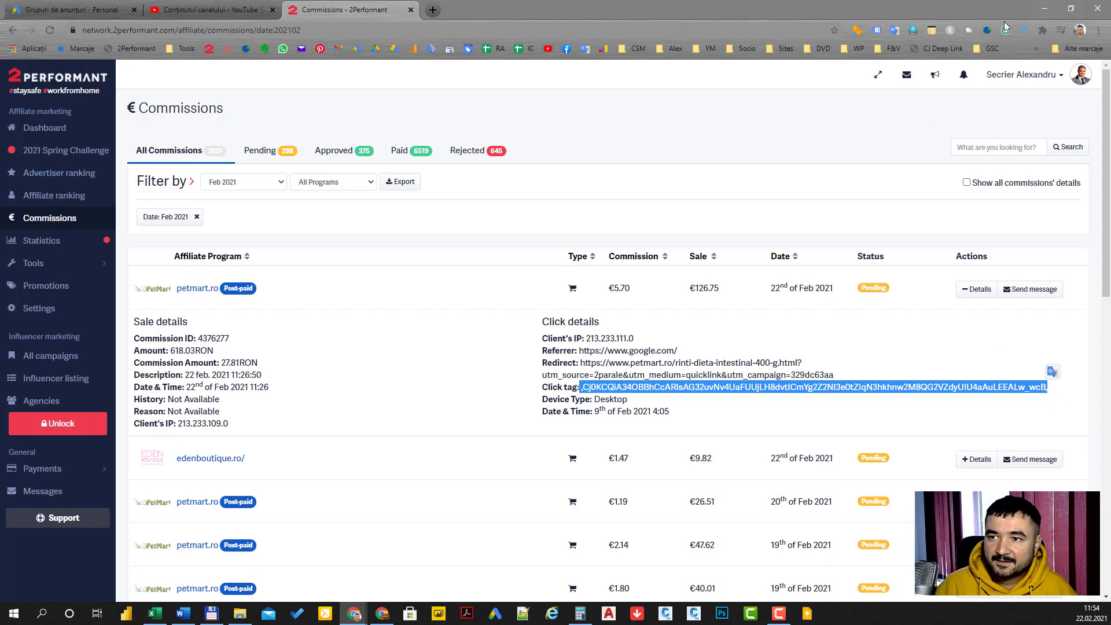
# Return to the Google Ads campaign URL options and compare the {lpurl}&st={gclid} ending with the id=5 parameter in the example template.
pyautogui.click(1045, 9)
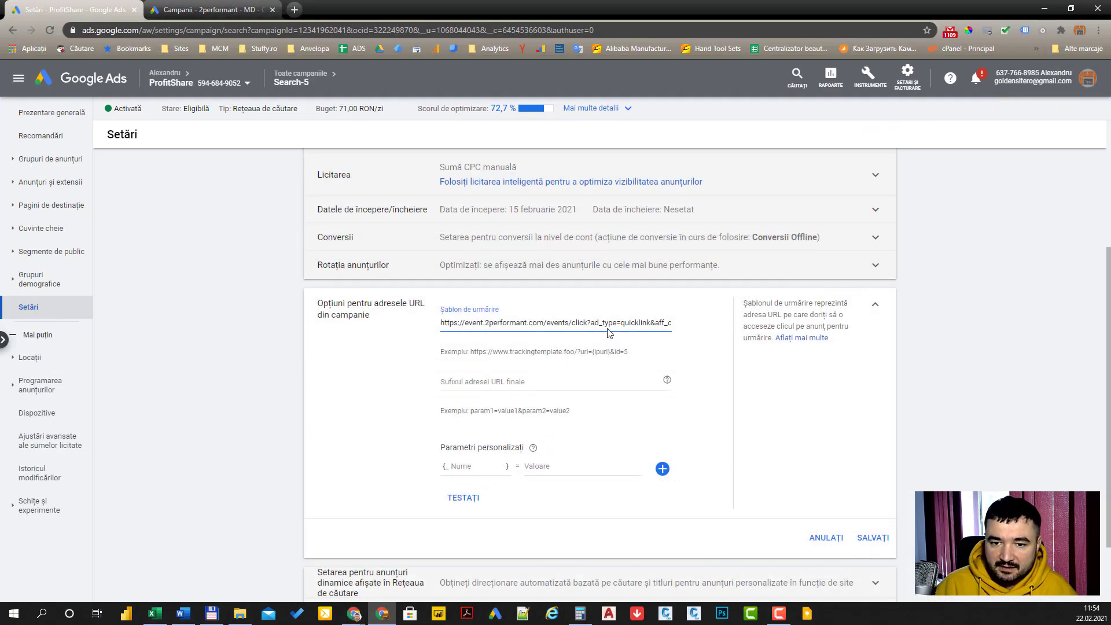
pyautogui.hotkey('ctrl', 'a')
pyautogui.write('https://event.2performant.com/events/click?ad_type=quicklink&aff_code=329dc63aa&unique=902af9997&redirect_to={lpurl}&st={gclid}')
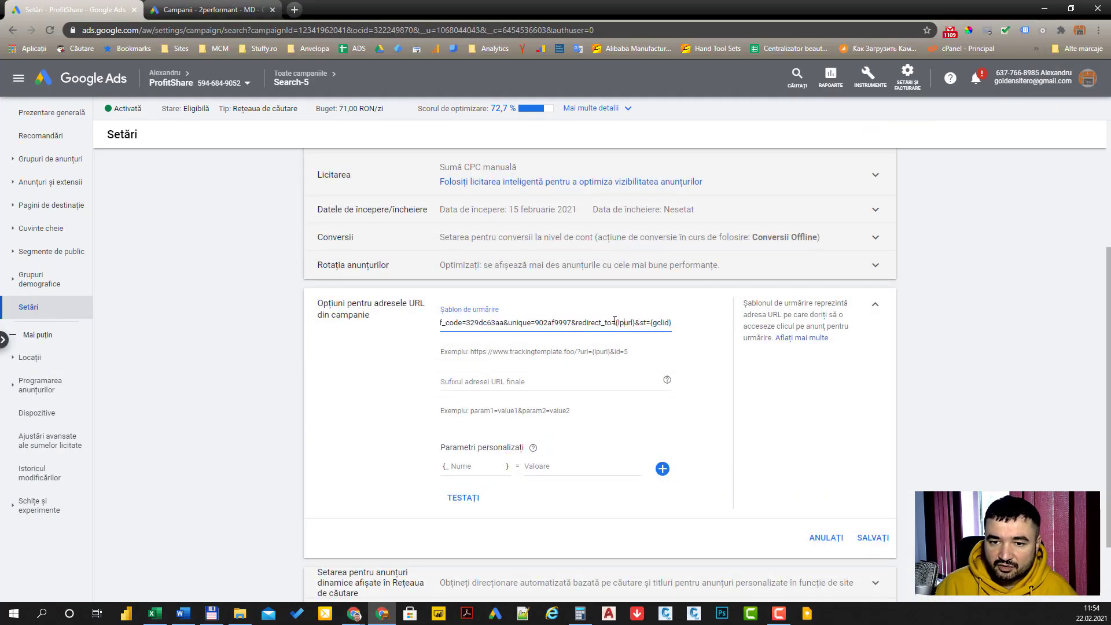
pyautogui.moveTo(617, 321); pyautogui.dragTo(677, 325)
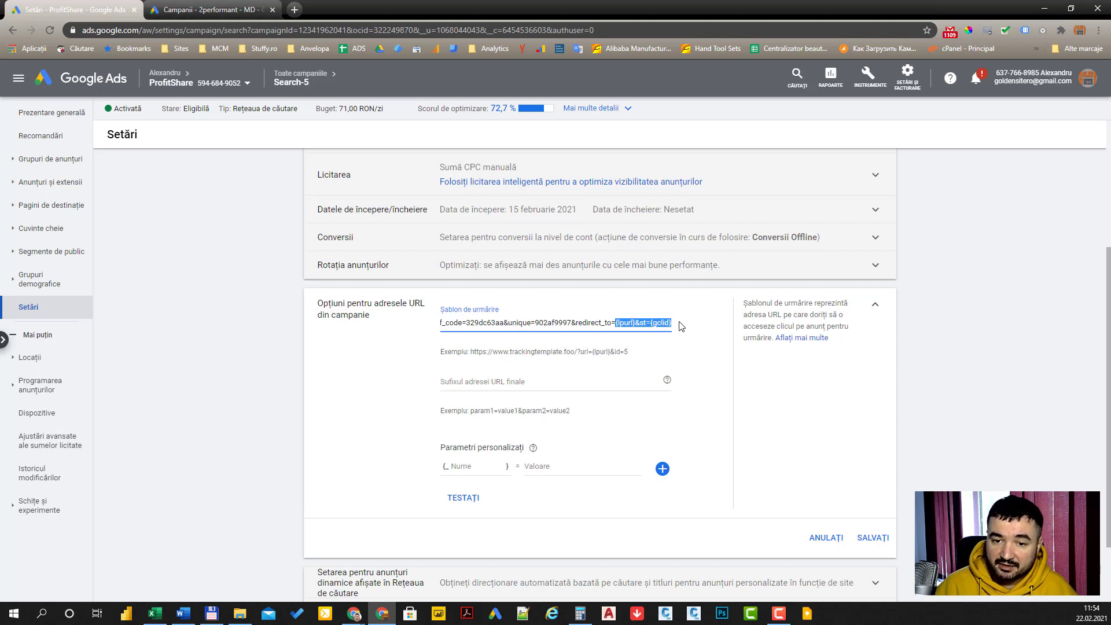
pyautogui.click(594, 351)
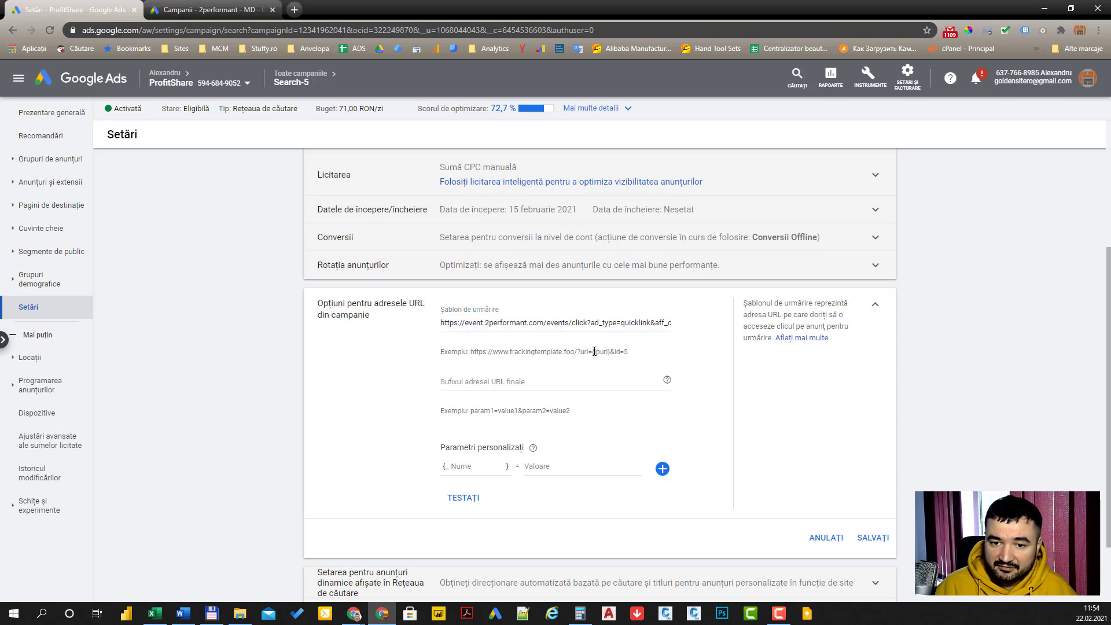
pyautogui.moveTo(602, 352); pyautogui.dragTo(634, 355)
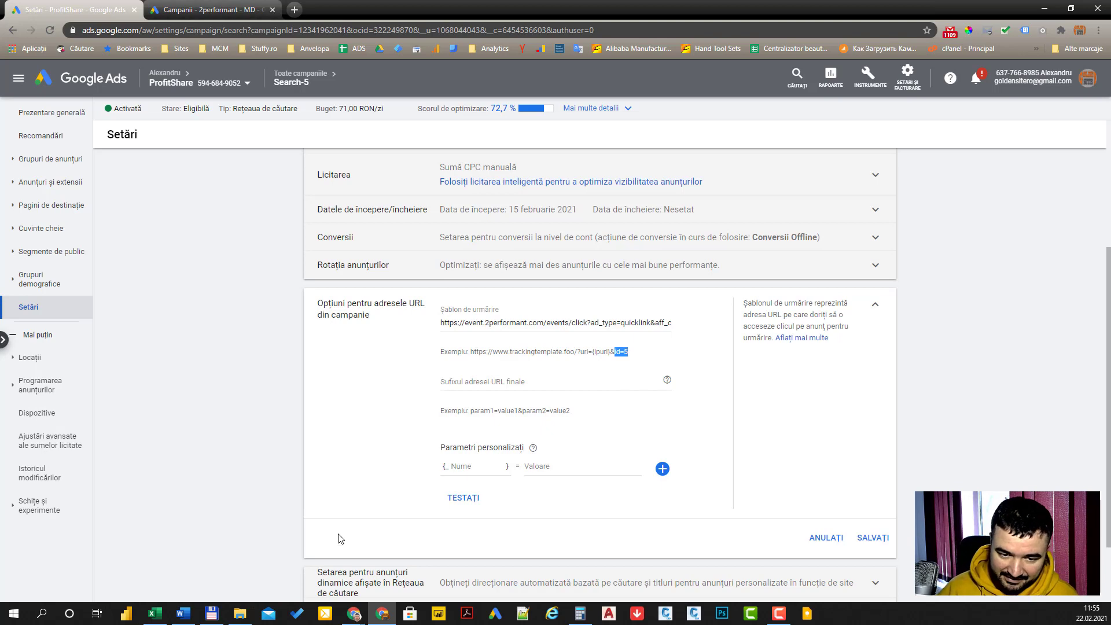
# Review the full tracking template through to its ending in the campaign URL options.
pyautogui.moveTo(349, 615)
pyautogui.moveTo(416, 586)
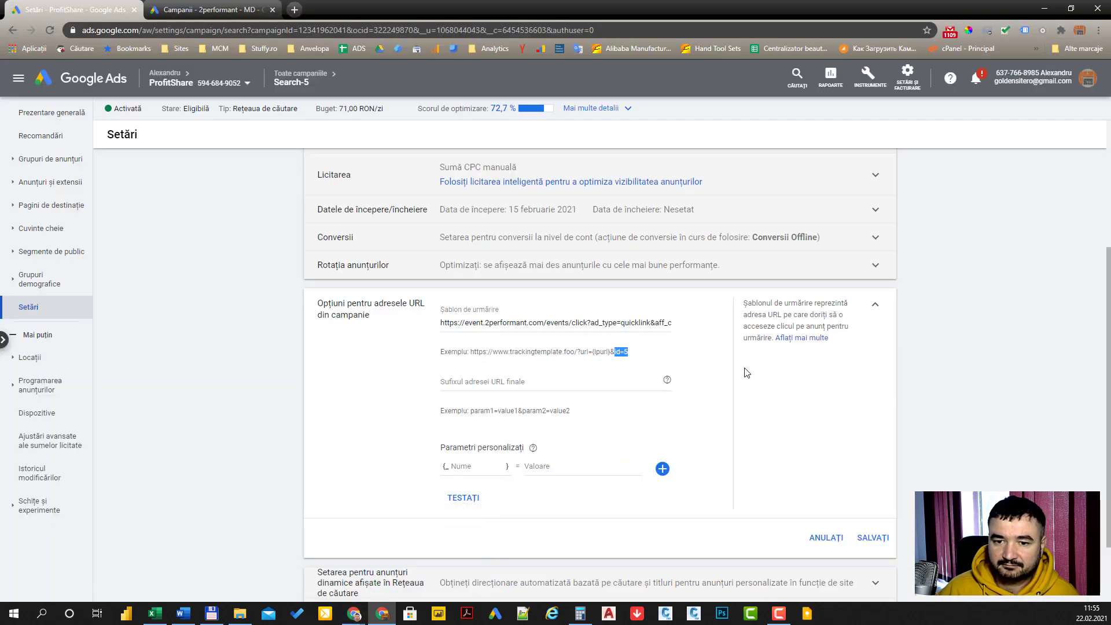
pyautogui.moveTo(627, 322); pyautogui.dragTo(702, 331)
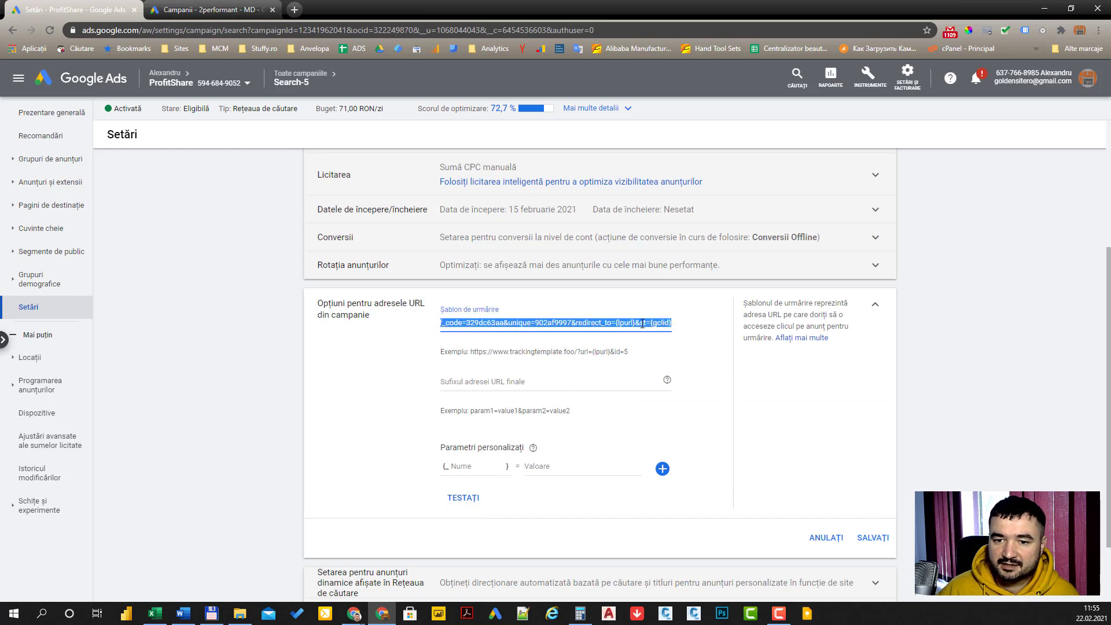
pyautogui.click(717, 328)
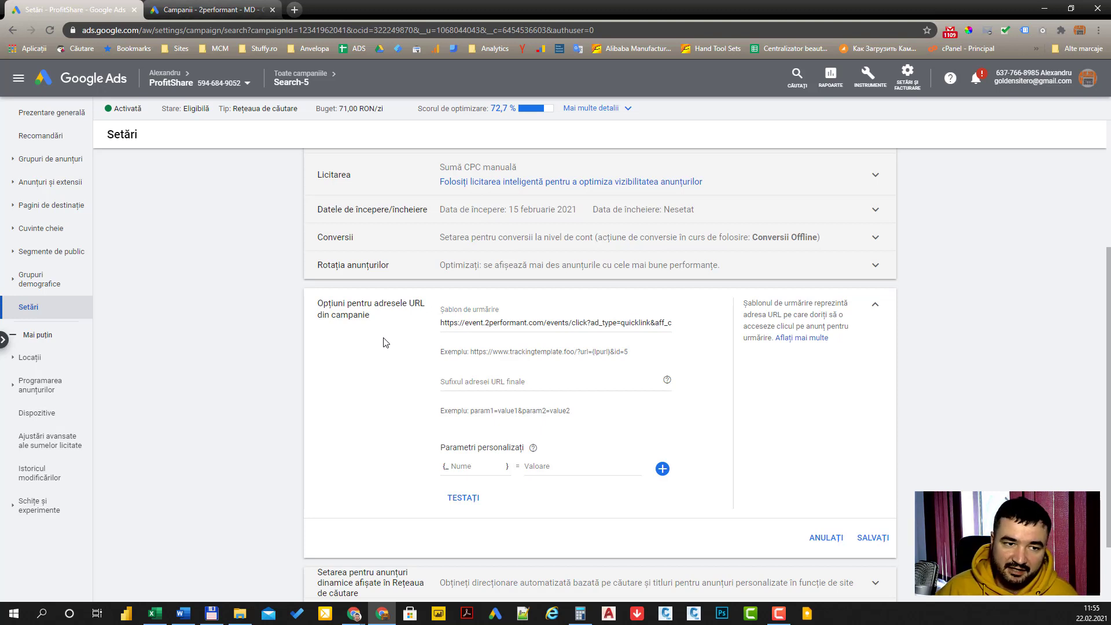
# Open the Search-5 campaign's negative keywords and examine the "pro alpin" brand entry.
pyautogui.click(39, 229)
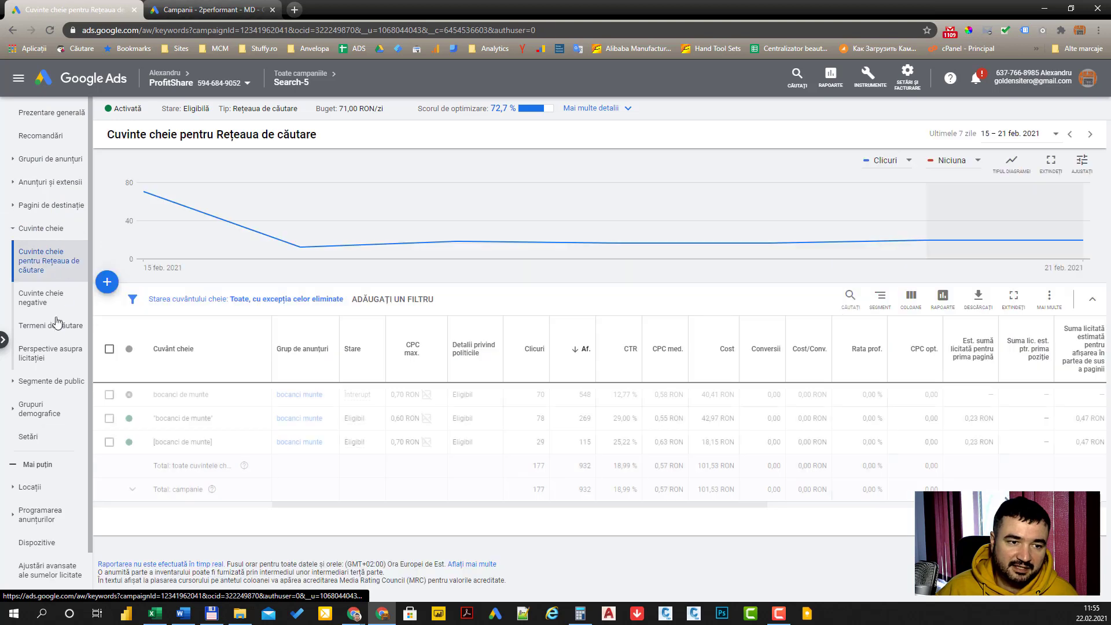
pyautogui.click(33, 299)
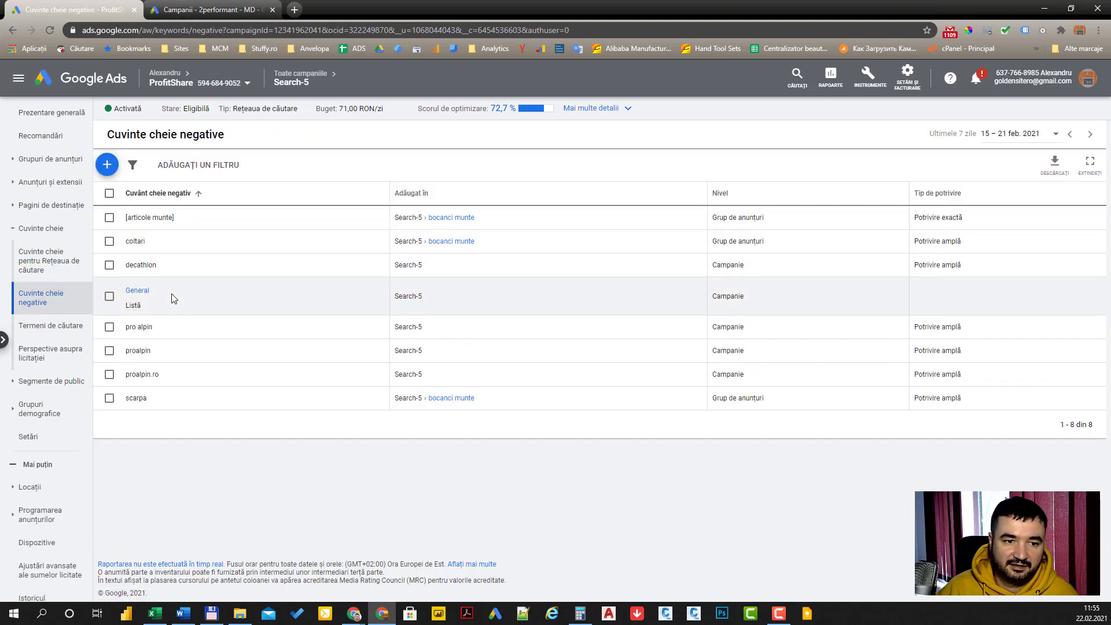
pyautogui.moveTo(154, 328); pyautogui.dragTo(127, 331)
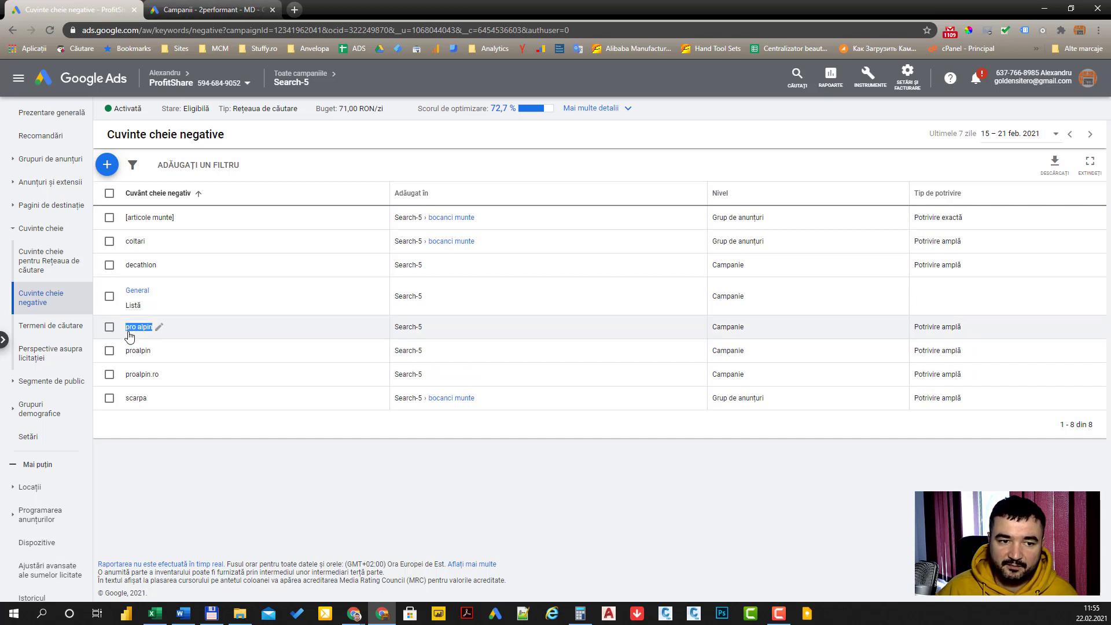
# Open the landing page of the campaign's "Bocanci Barbati" ad and inspect the domain in its address.
pyautogui.click(58, 182)
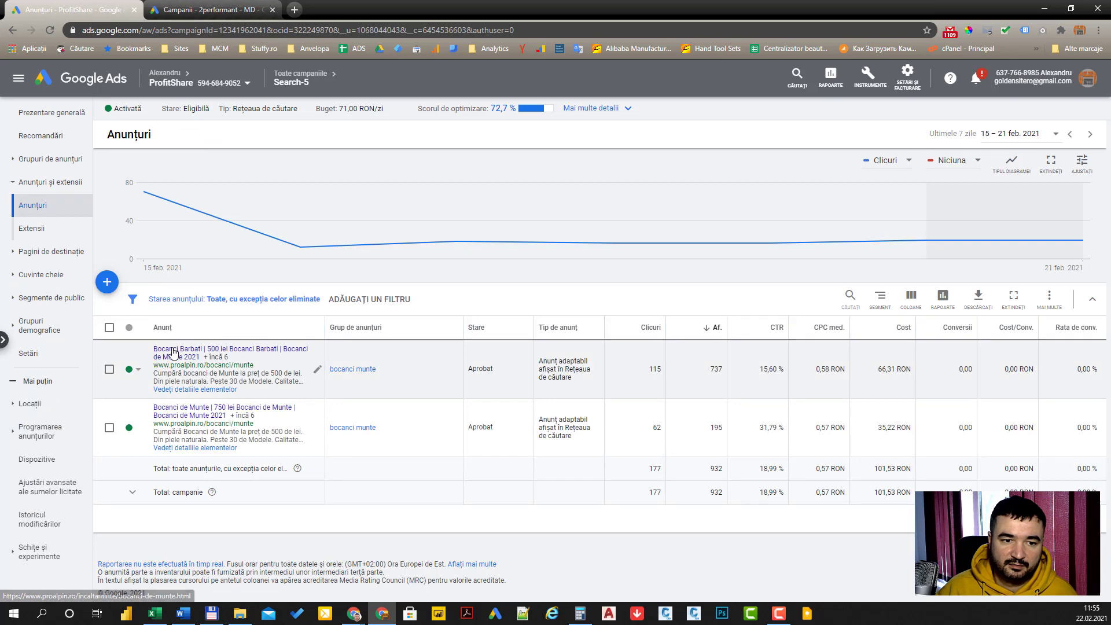
pyautogui.click(173, 351)
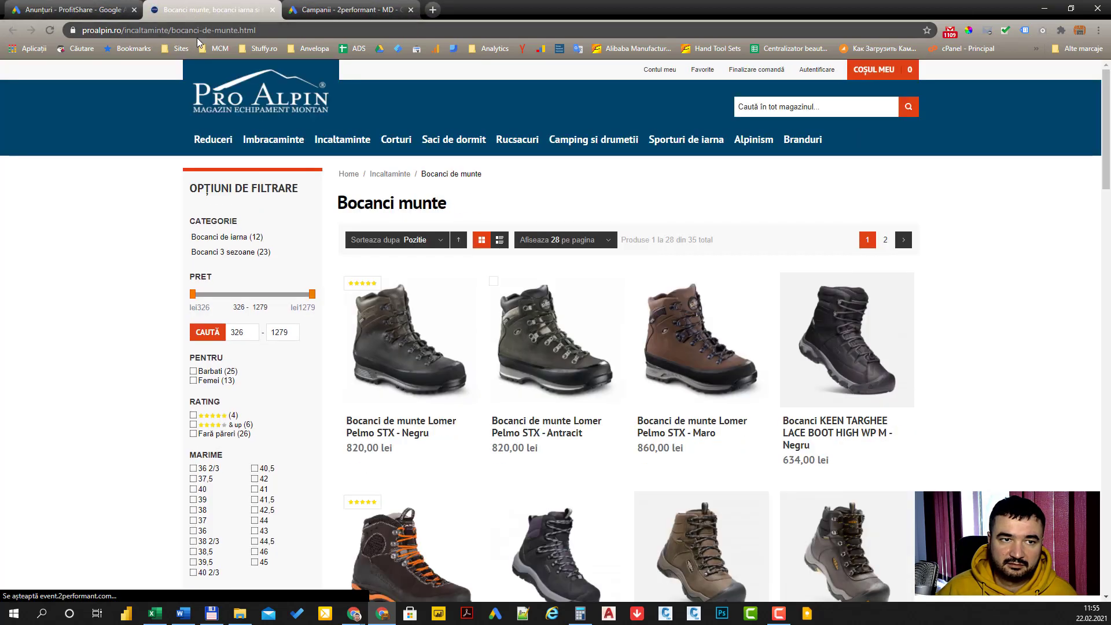
pyautogui.moveTo(124, 30); pyautogui.dragTo(82, 30)
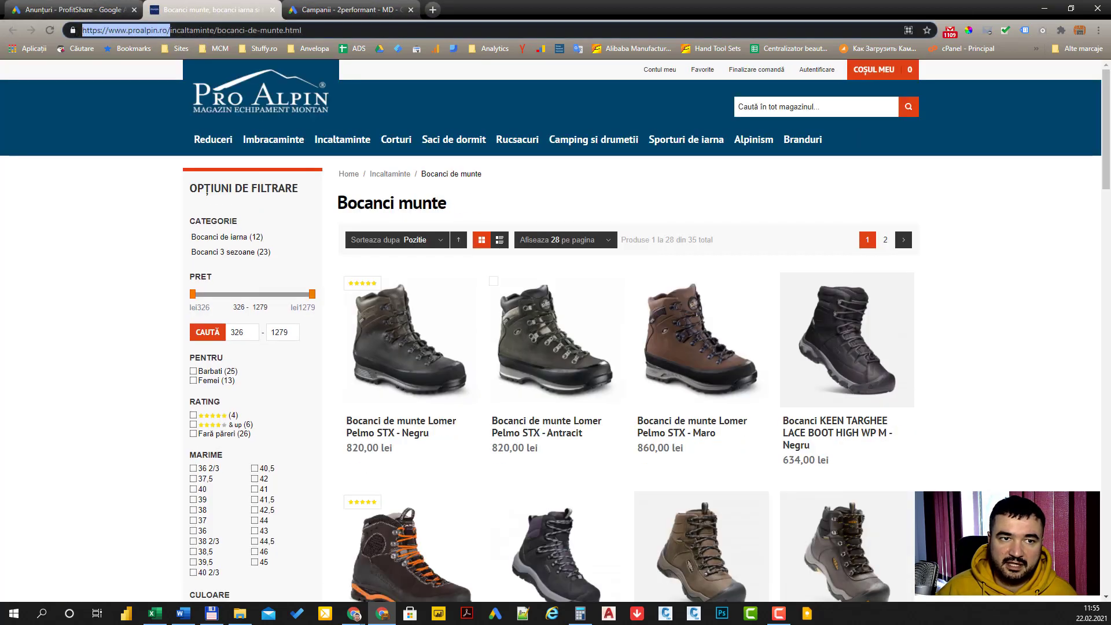
# Return to the Google Ads campaign and review the brand and domain variants among its negative keywords.
pyautogui.click(116, 17)
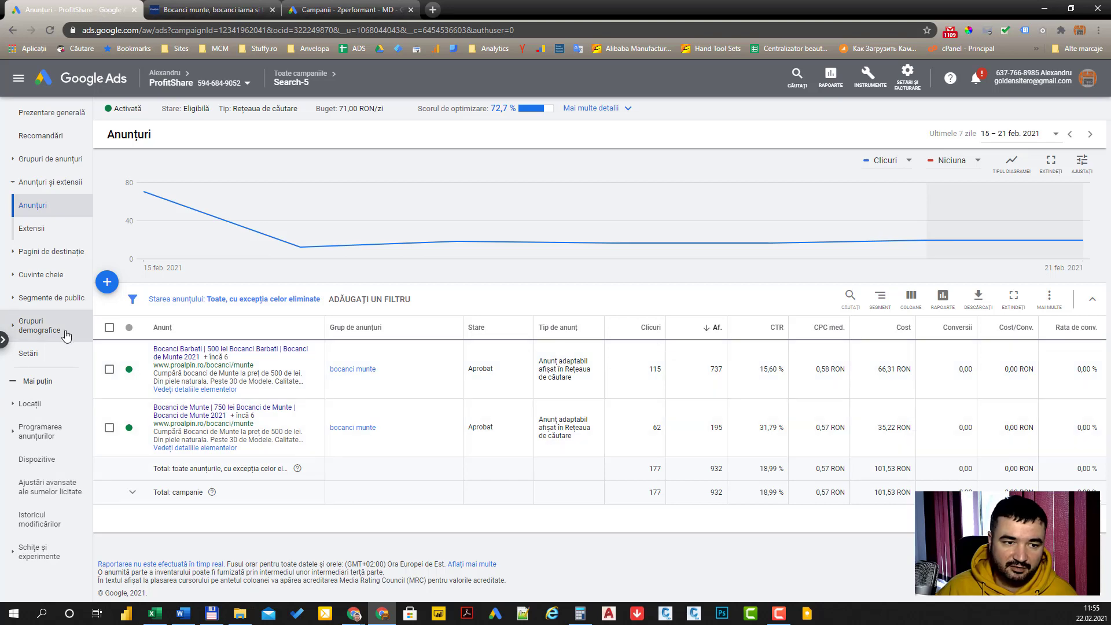
pyautogui.click(61, 282)
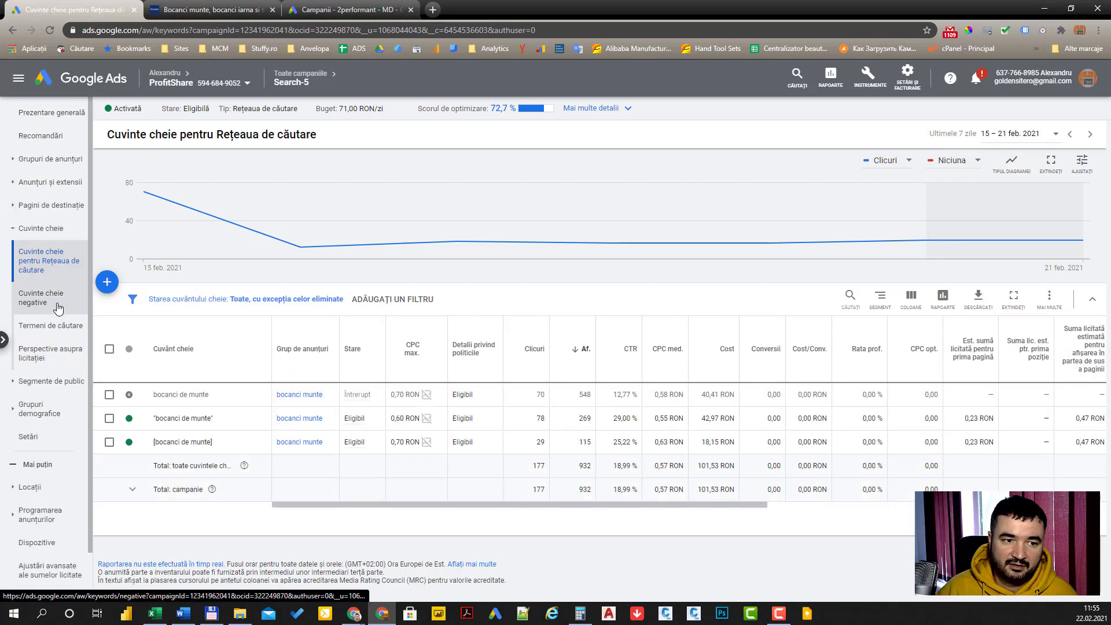
pyautogui.click(58, 306)
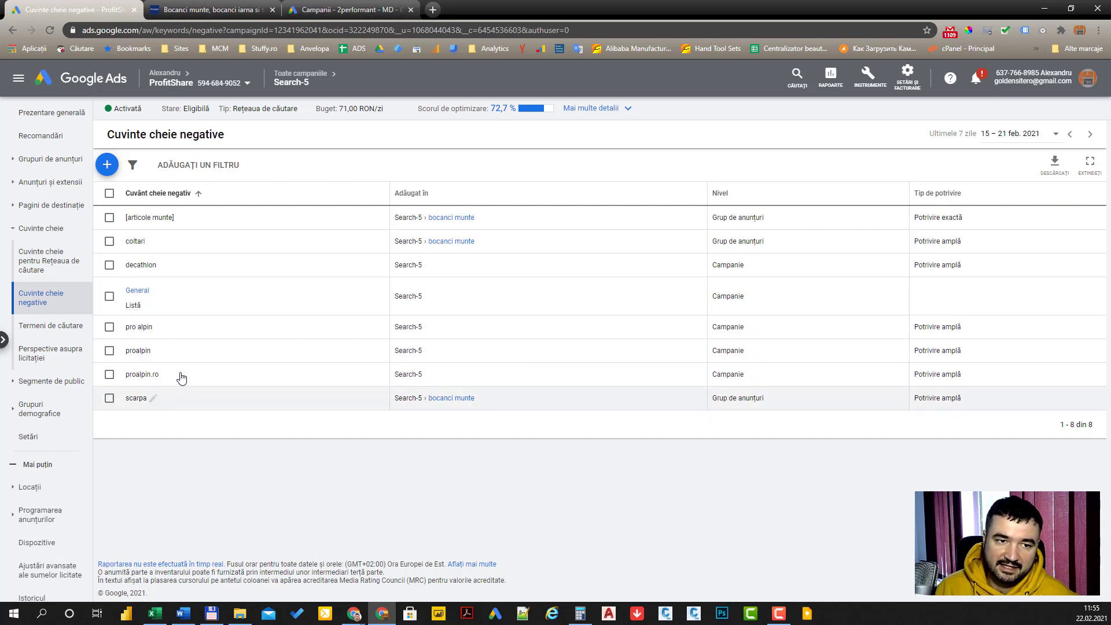
# Examine the form for adding negative keywords to Search-5 at campaign level, and cancel it without adding any.
pyautogui.click(107, 165)
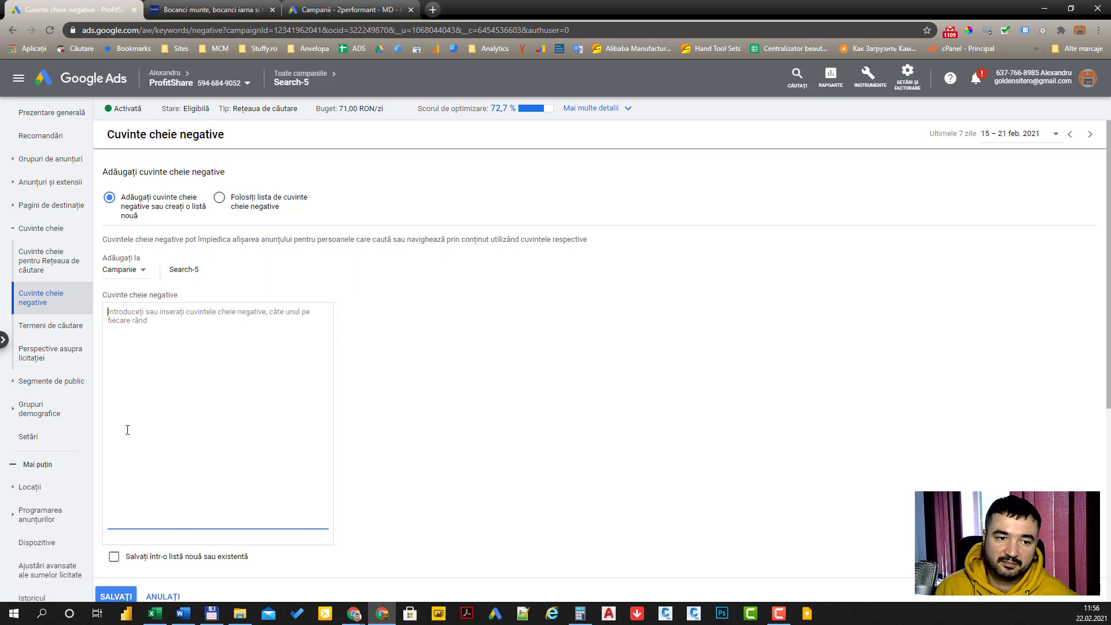
pyautogui.press('Return')
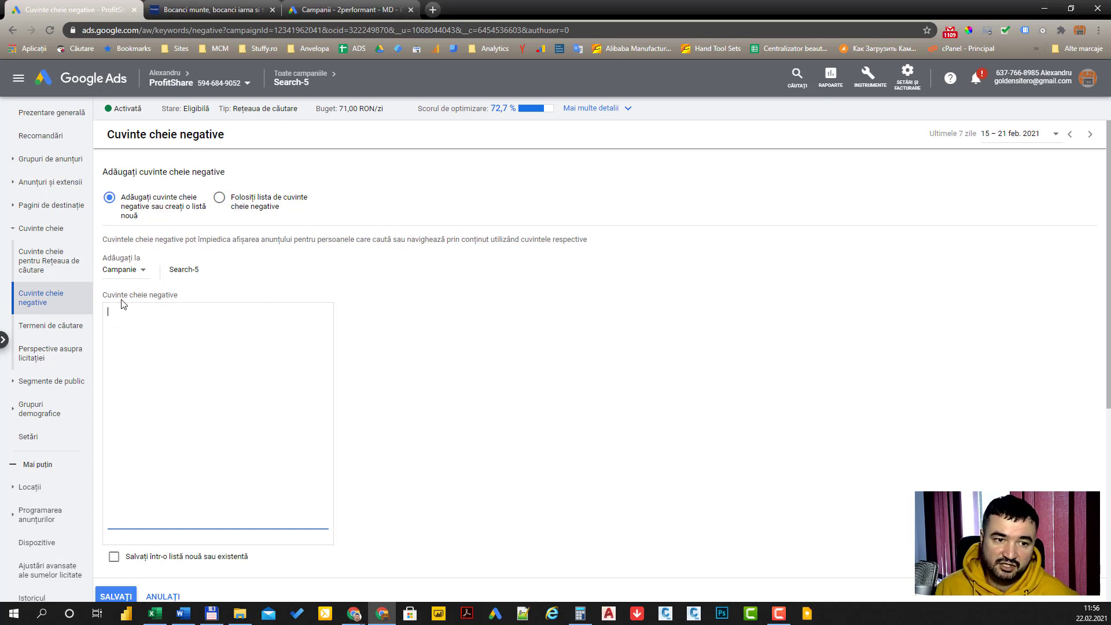
pyautogui.click(128, 271)
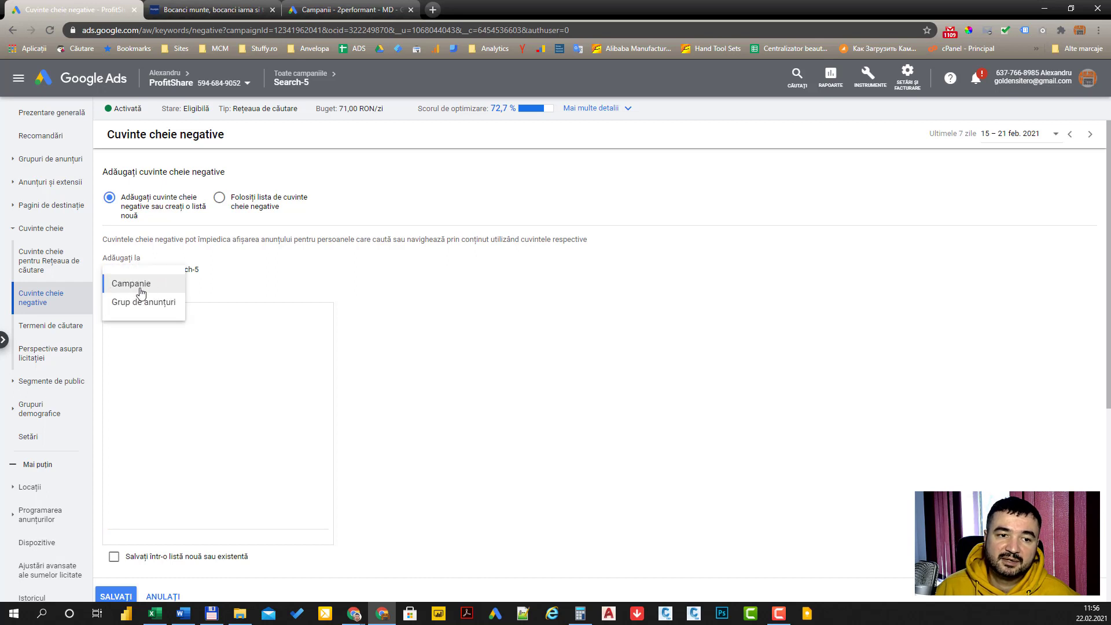
pyautogui.click(132, 289)
pyautogui.scroll(-3, 206, 405)
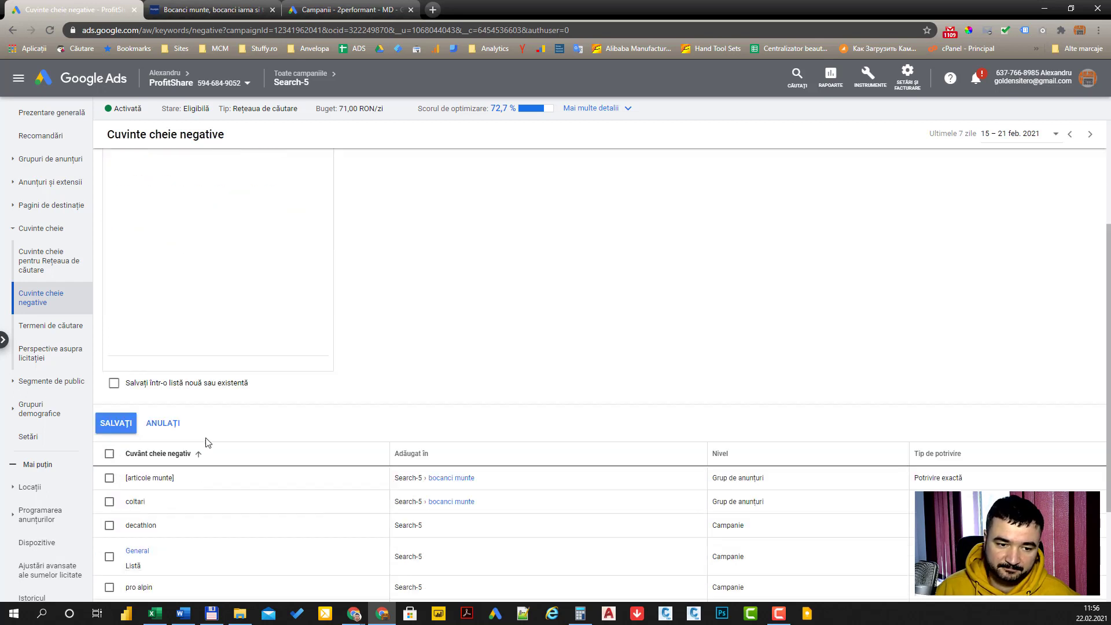
pyautogui.click(168, 422)
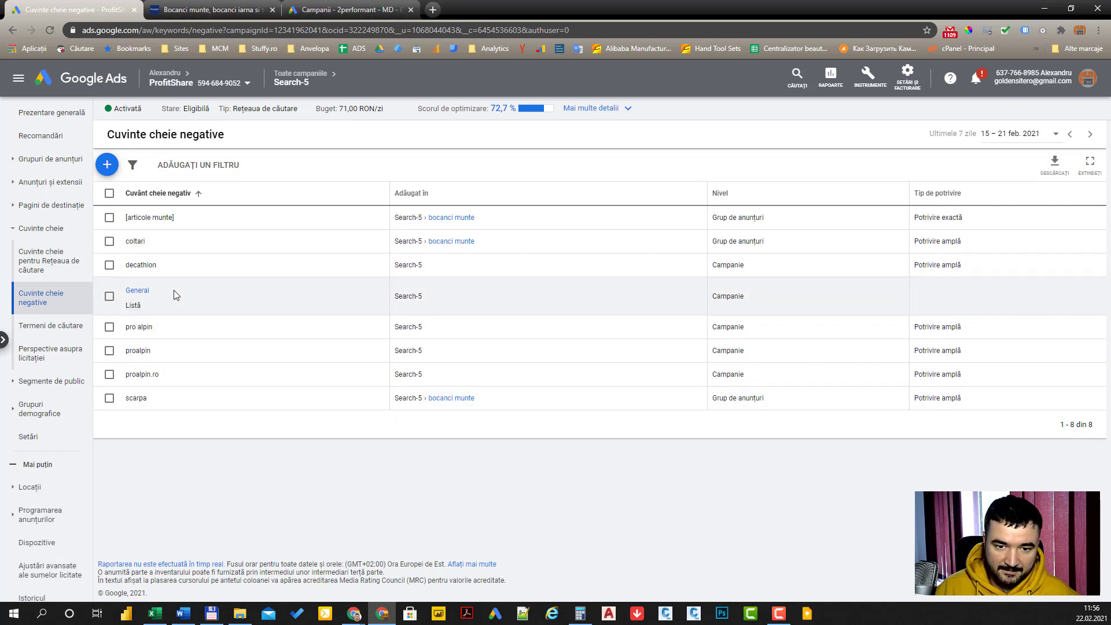
# Examine the option to apply an existing negative keyword list to Search-5, and cancel without selecting the General list.
pyautogui.click(110, 168)
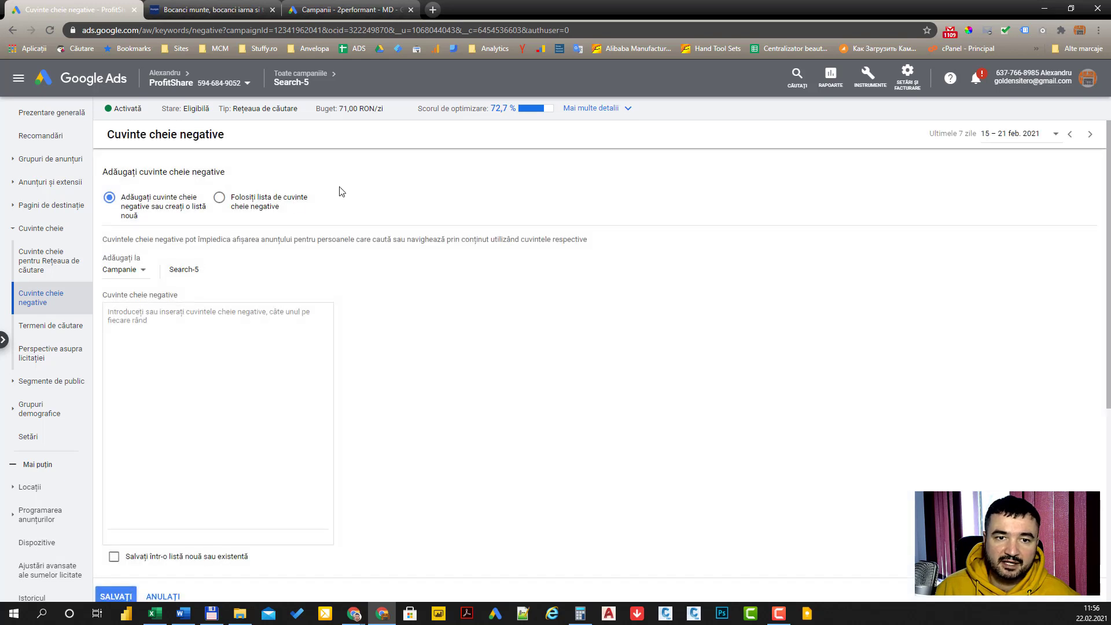
pyautogui.click(257, 207)
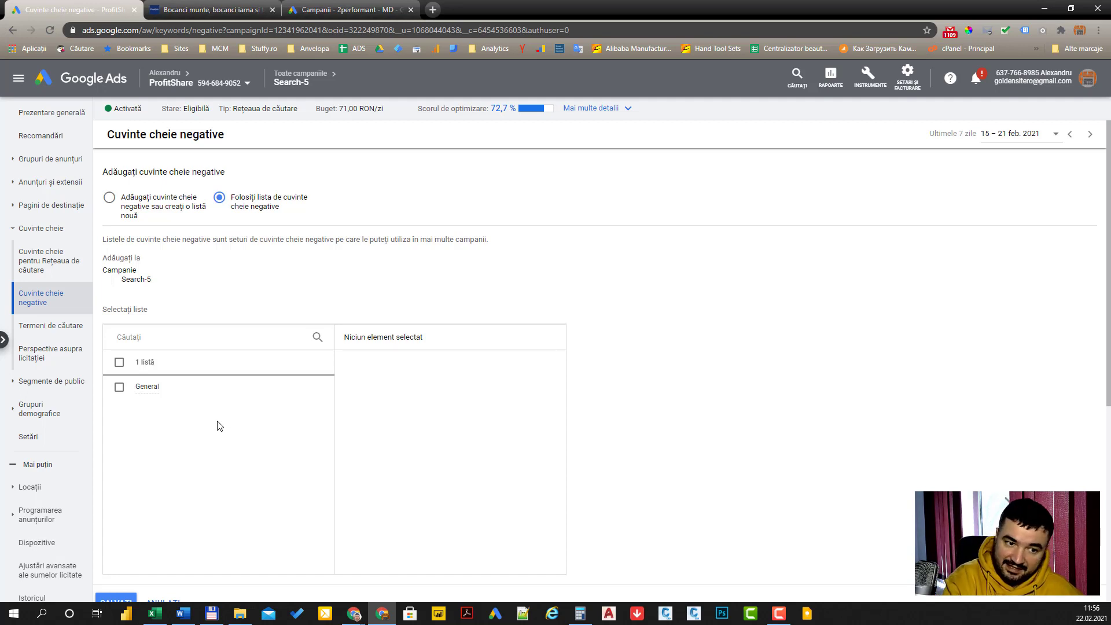
pyautogui.scroll(-3, 262, 417)
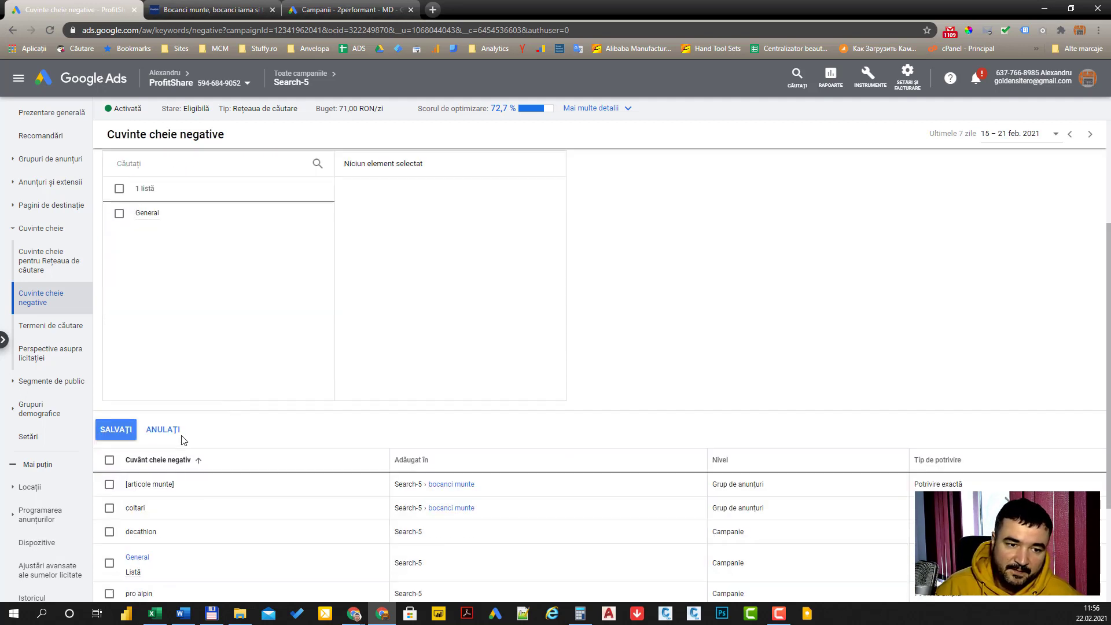
pyautogui.click(151, 433)
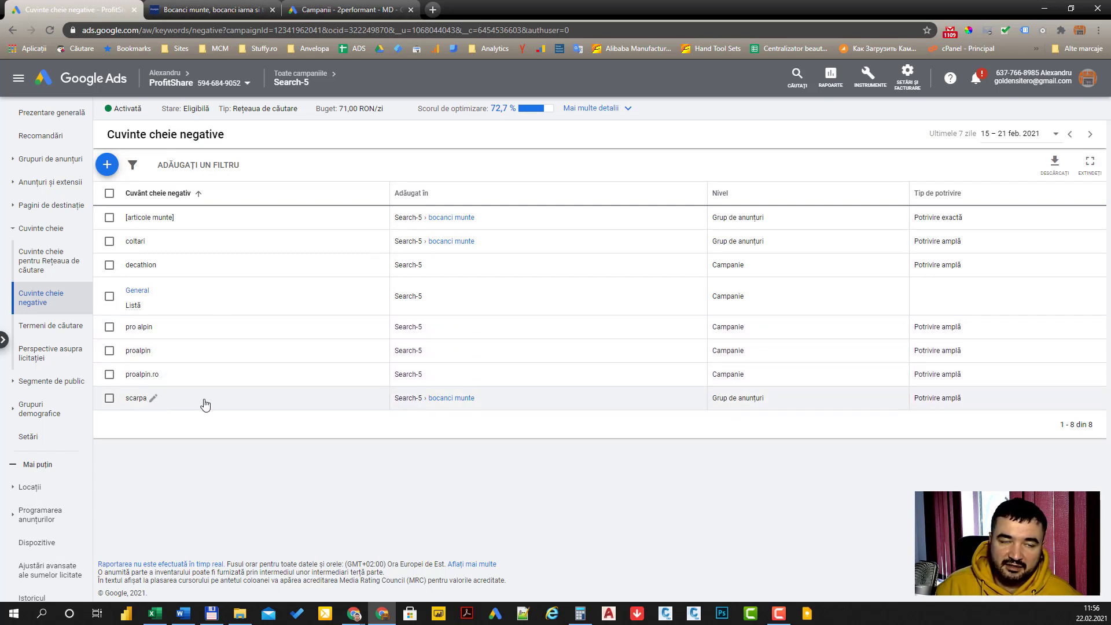
pyautogui.moveTo(382, 613)
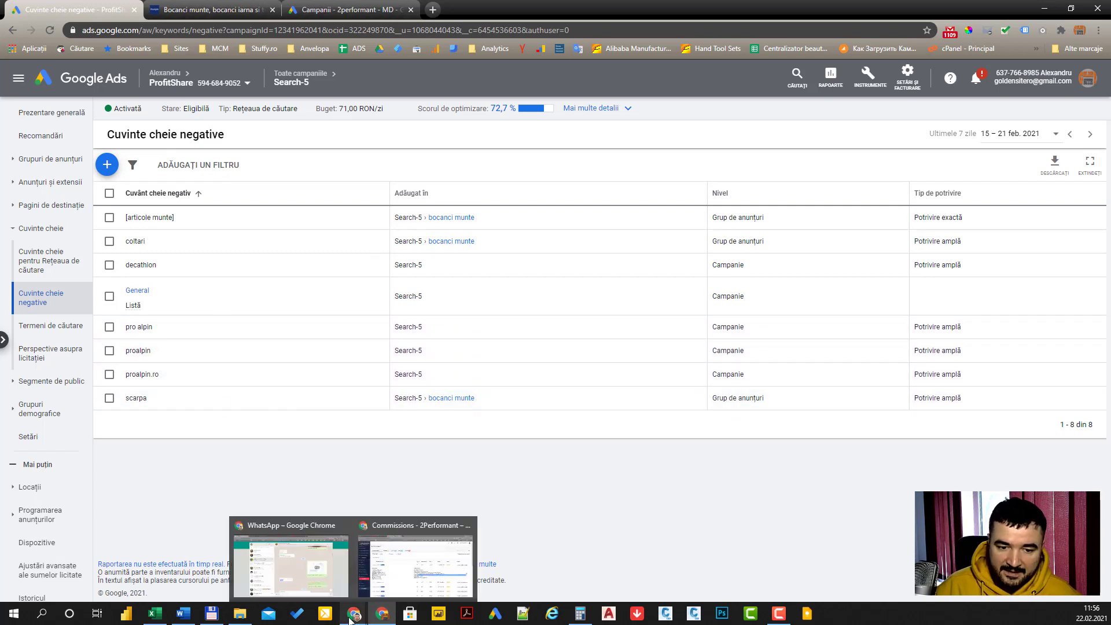
# Switch to 2Performant and check in the advertiser ranking whether the top programs, such as elefant.ro, accept Google PPC traffic.
pyautogui.click(403, 591)
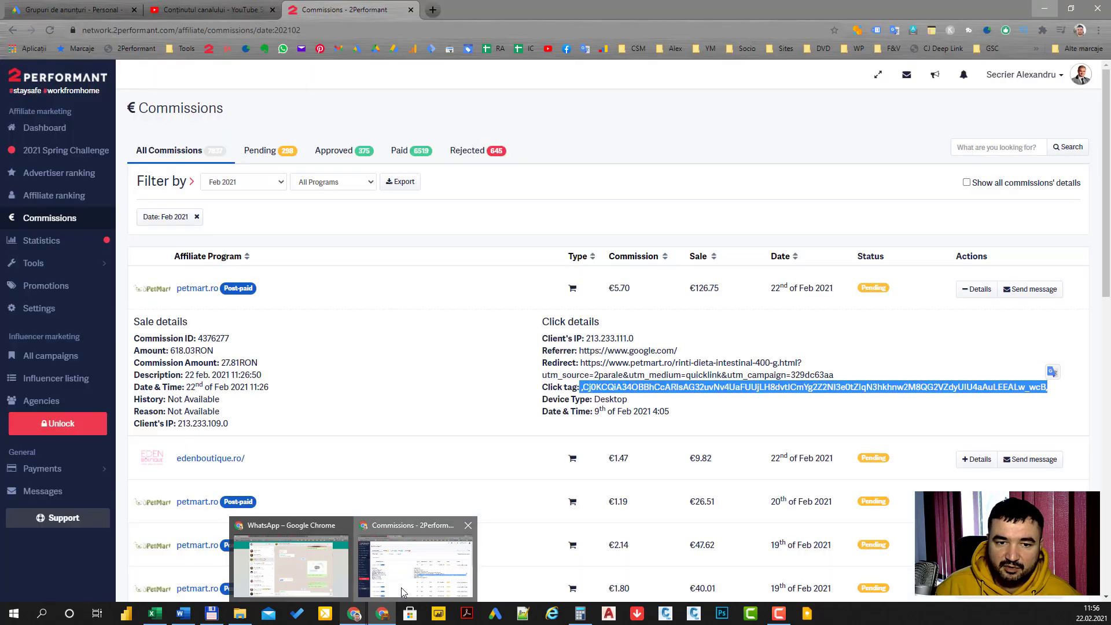
pyautogui.click(56, 172)
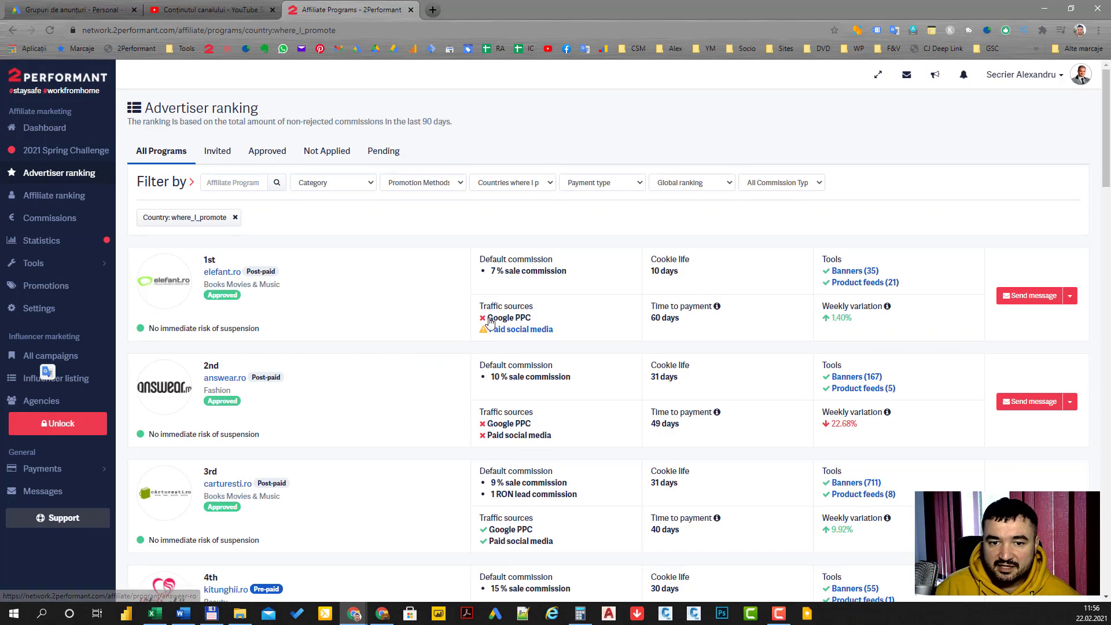
pyautogui.moveTo(548, 334)
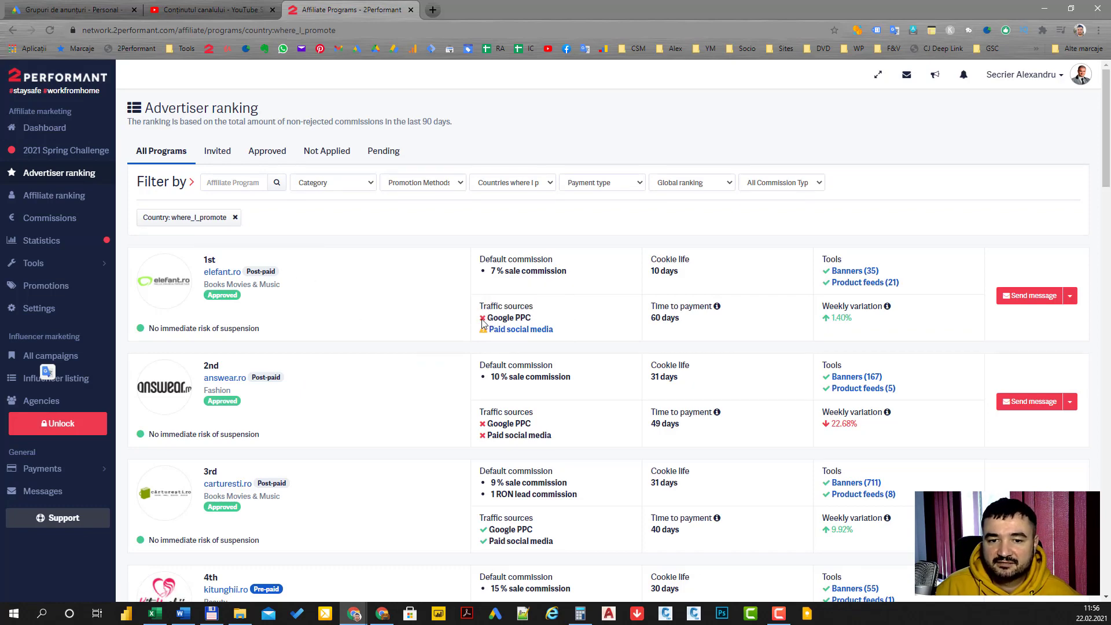
pyautogui.moveTo(487, 318); pyautogui.dragTo(532, 320)
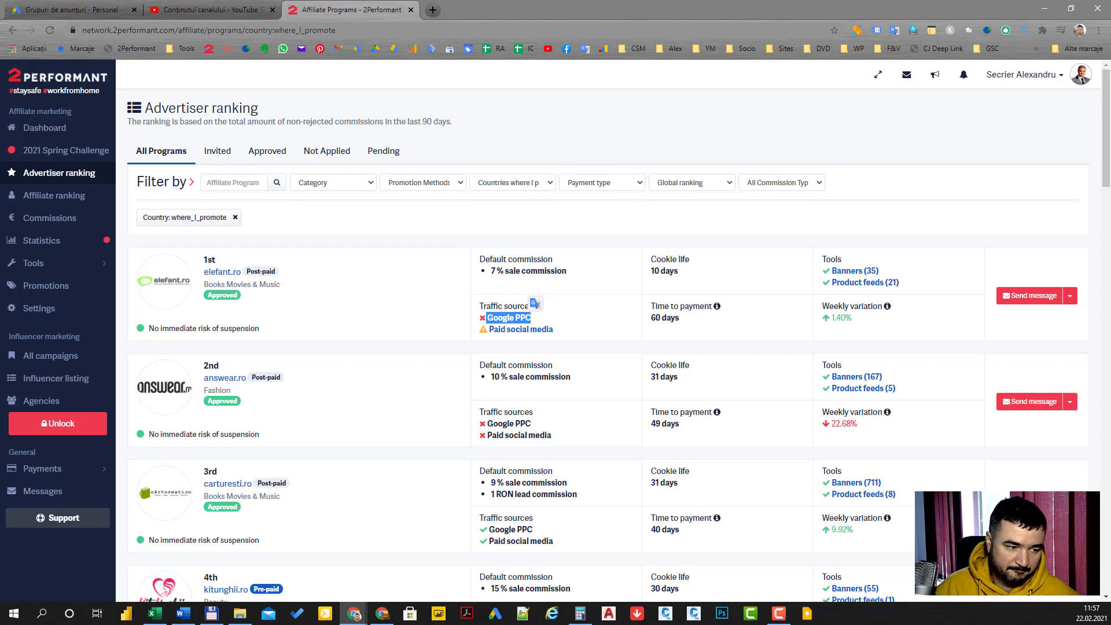
pyautogui.click(443, 385)
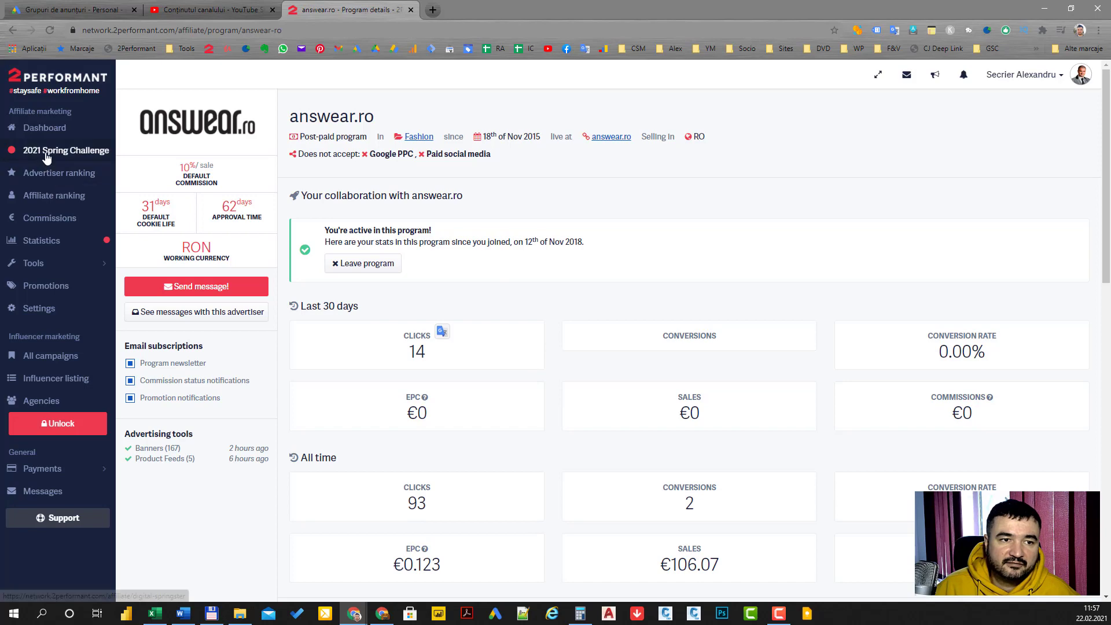
pyautogui.click(51, 176)
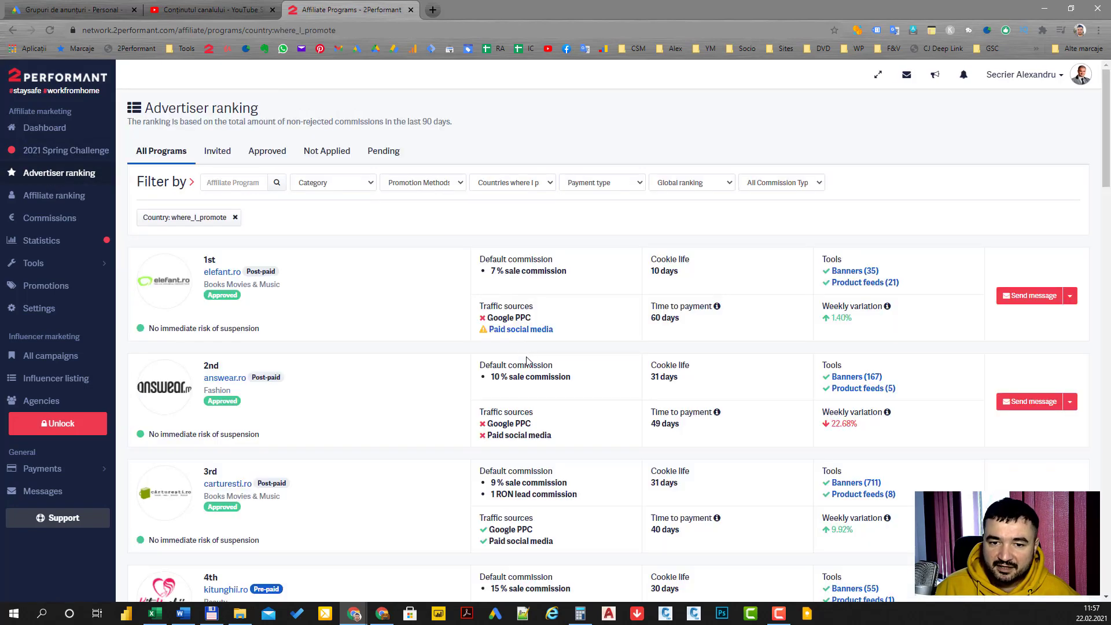
# Filter the advertiser ranking by the Google PPC promotion method and review the programs on the first page.
pyautogui.click(408, 184)
pyautogui.click(431, 207)
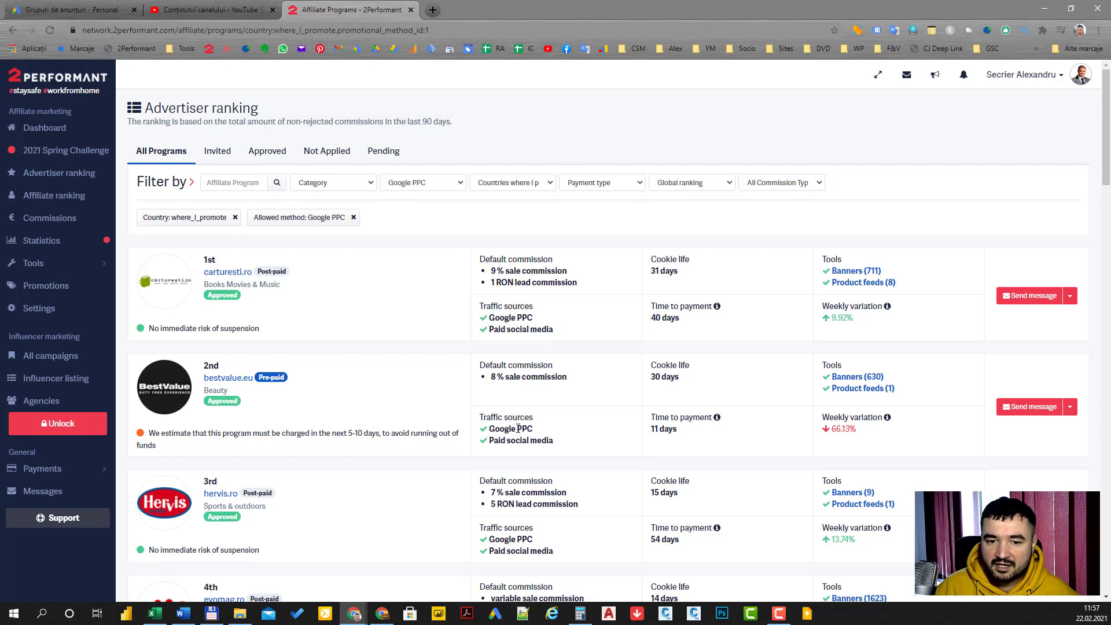
pyautogui.scroll(-4, 602, 463)
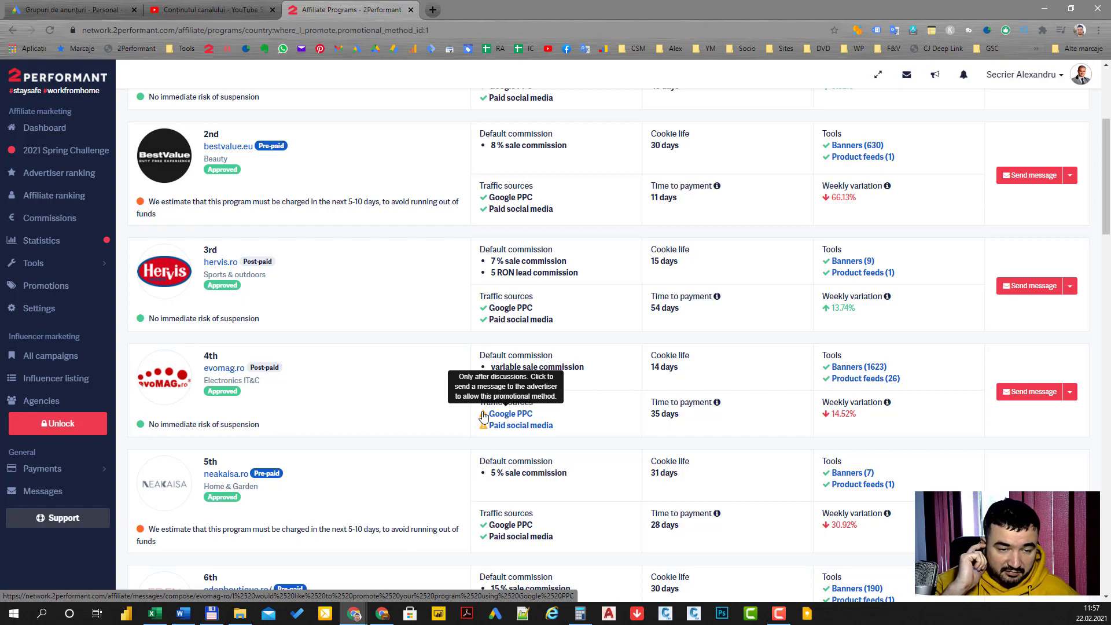
pyautogui.scroll(-20, 615, 400)
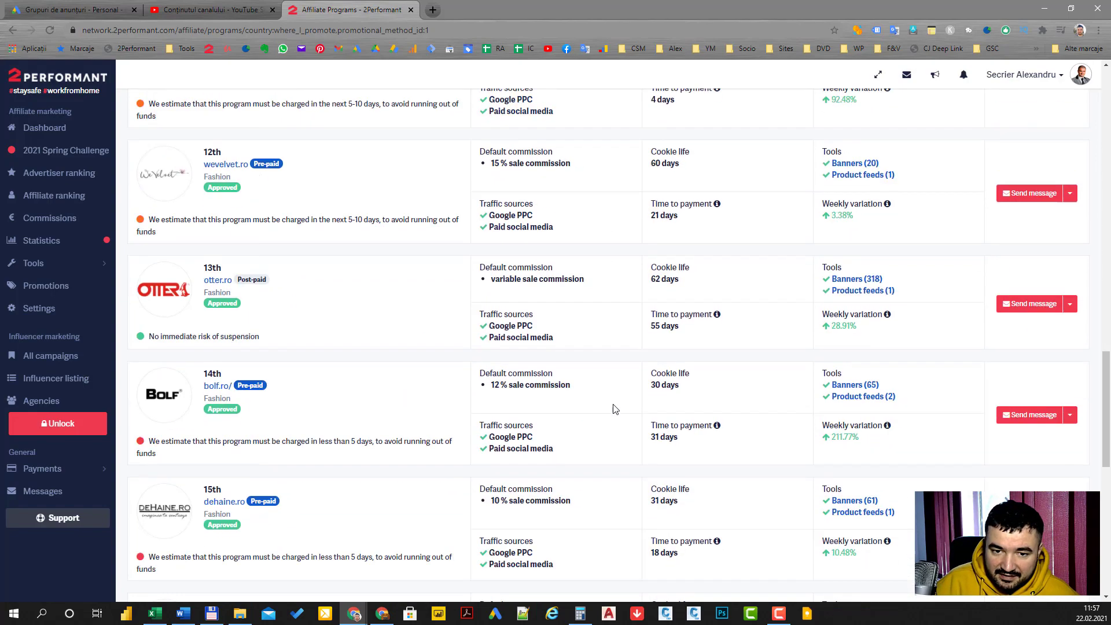
pyautogui.scroll(-5, 614, 408)
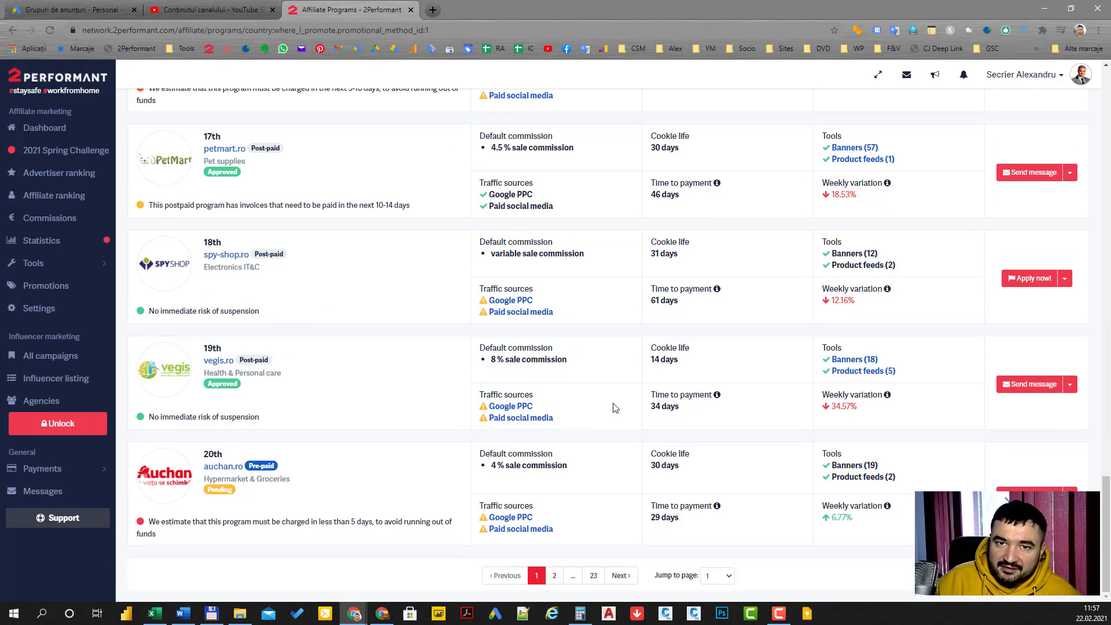
pyautogui.scroll(20, 614, 408)
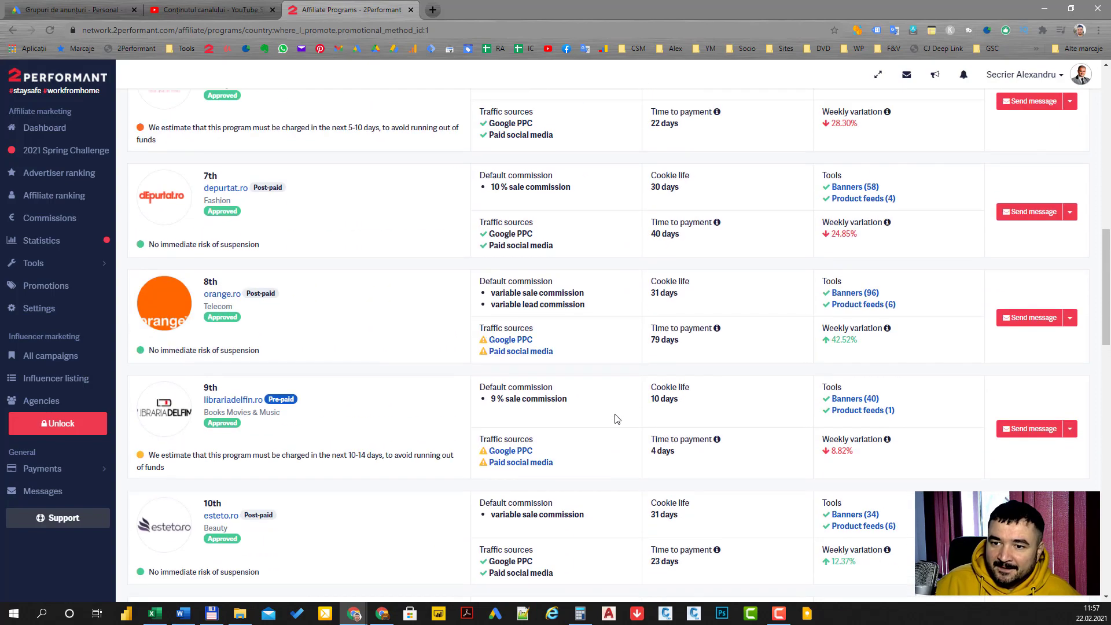
pyautogui.scroll(8, 616, 414)
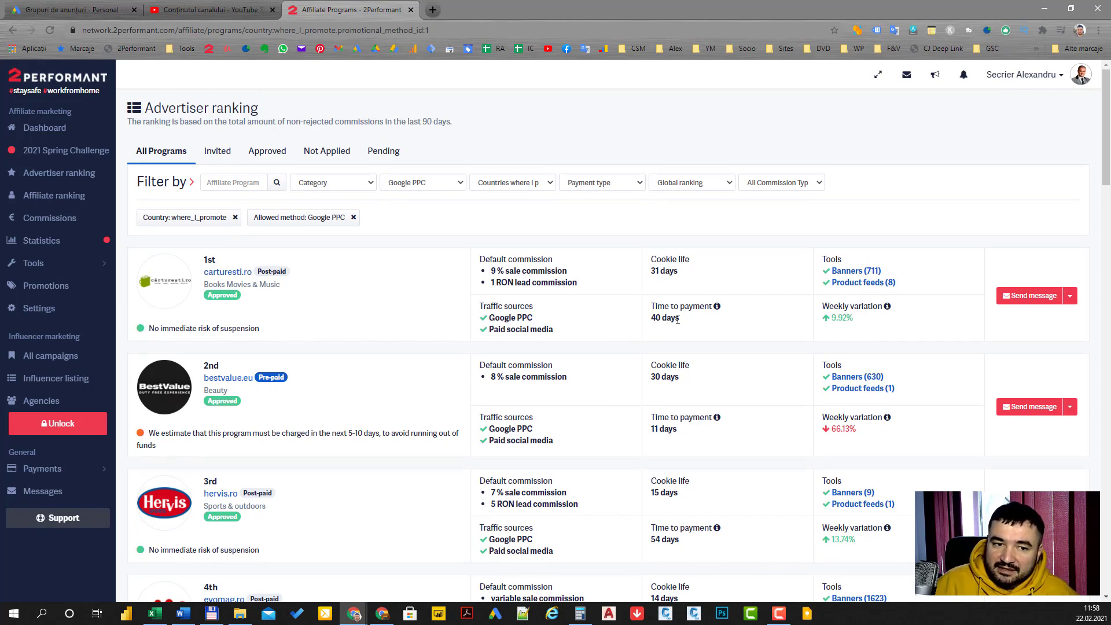
# Compare the time to payment across the Google PPC programs, from carturesti.ro down to petmart.ro.
pyautogui.moveTo(689, 322); pyautogui.dragTo(651, 323)
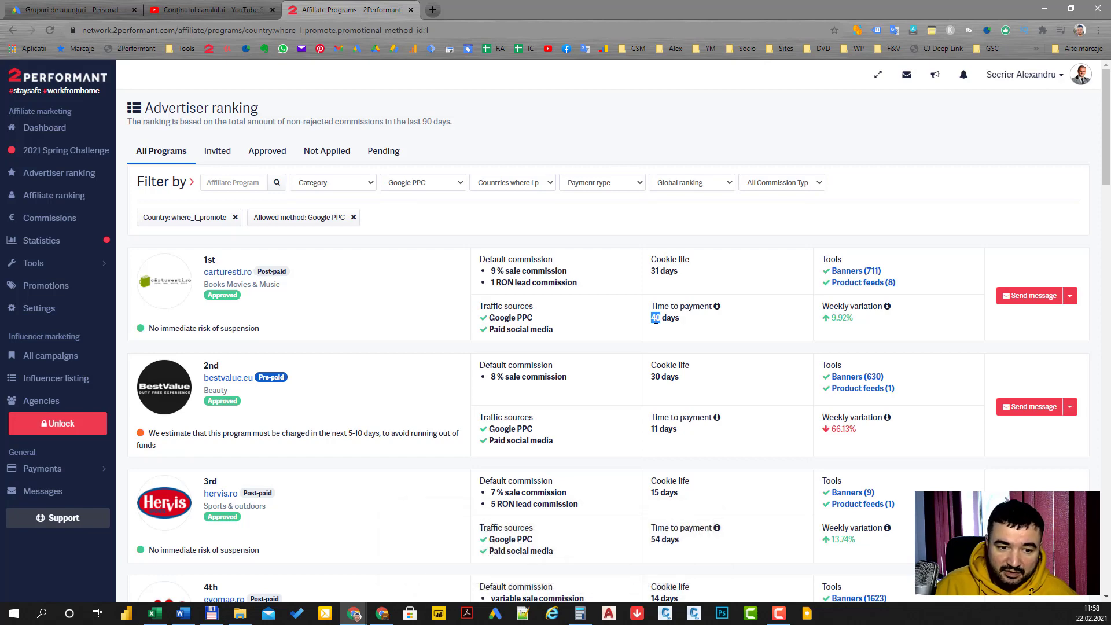
pyautogui.scroll(-9, 655, 318)
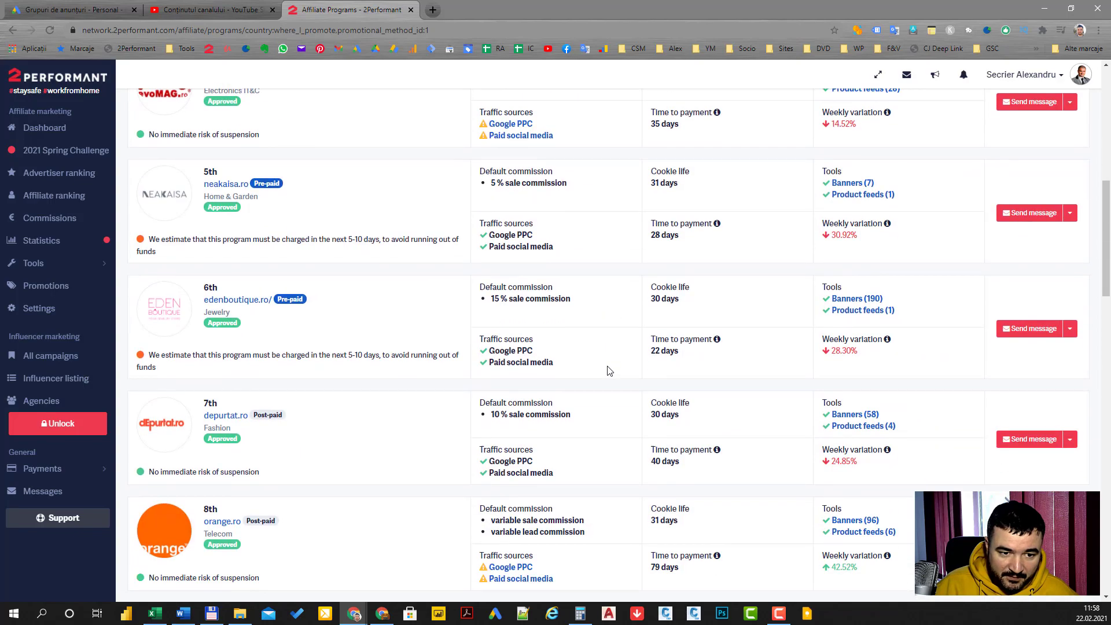
pyautogui.scroll(-9, 609, 370)
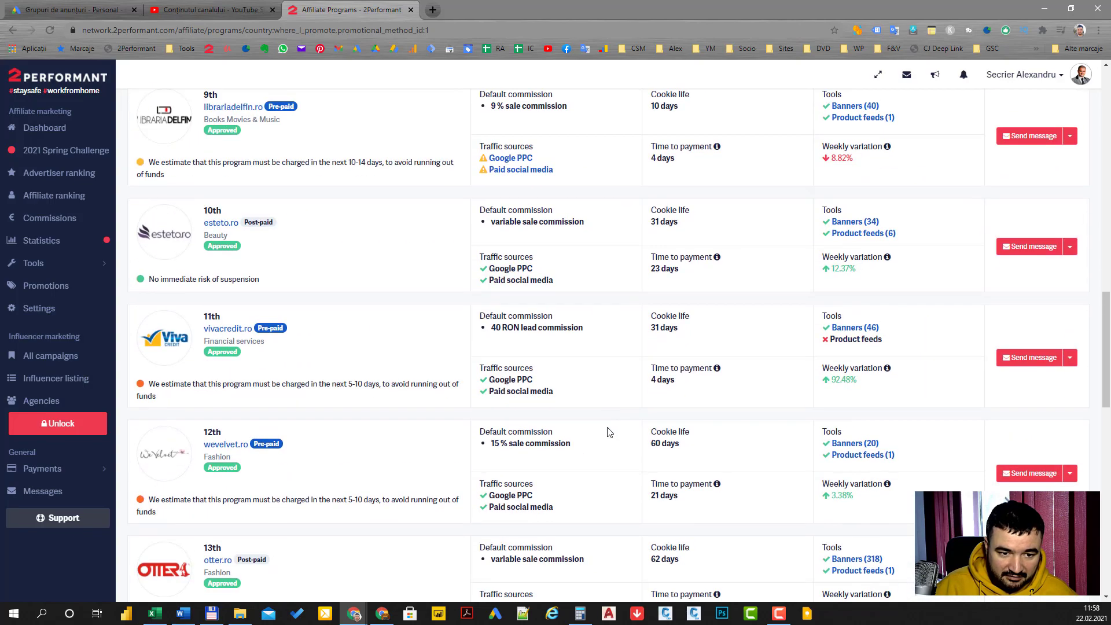
pyautogui.scroll(-5, 608, 432)
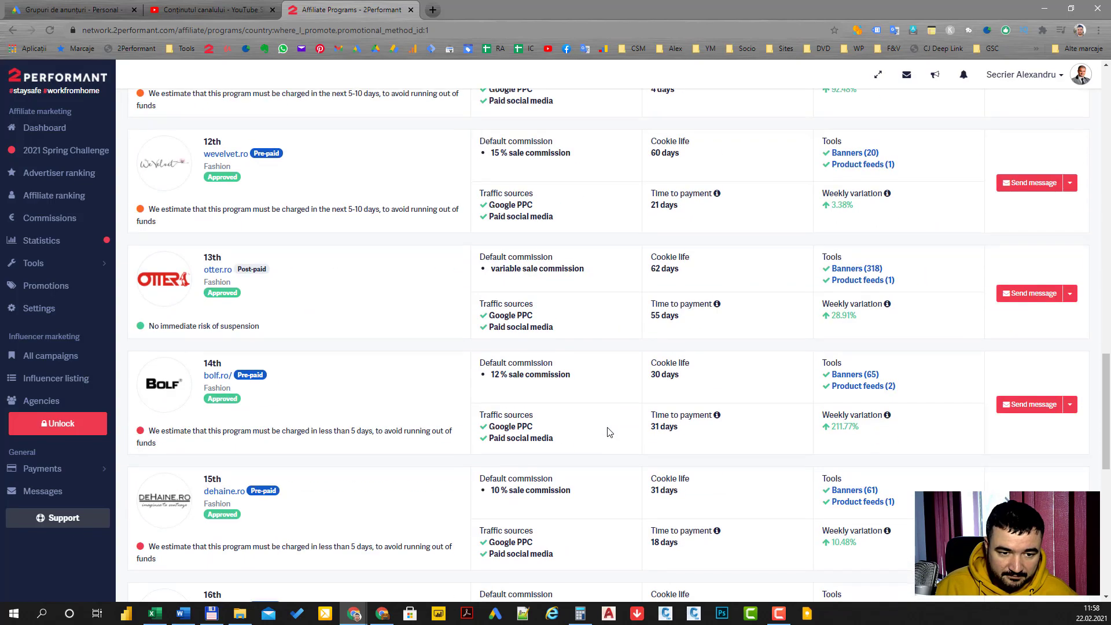
pyautogui.scroll(-7, 607, 432)
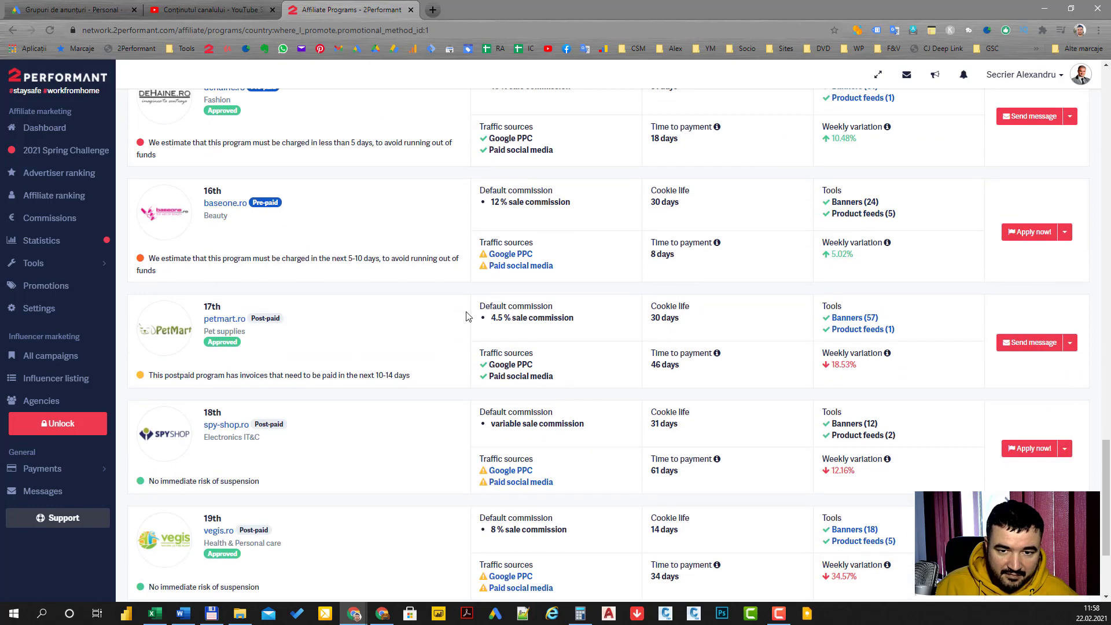
pyautogui.doubleClick(656, 364)
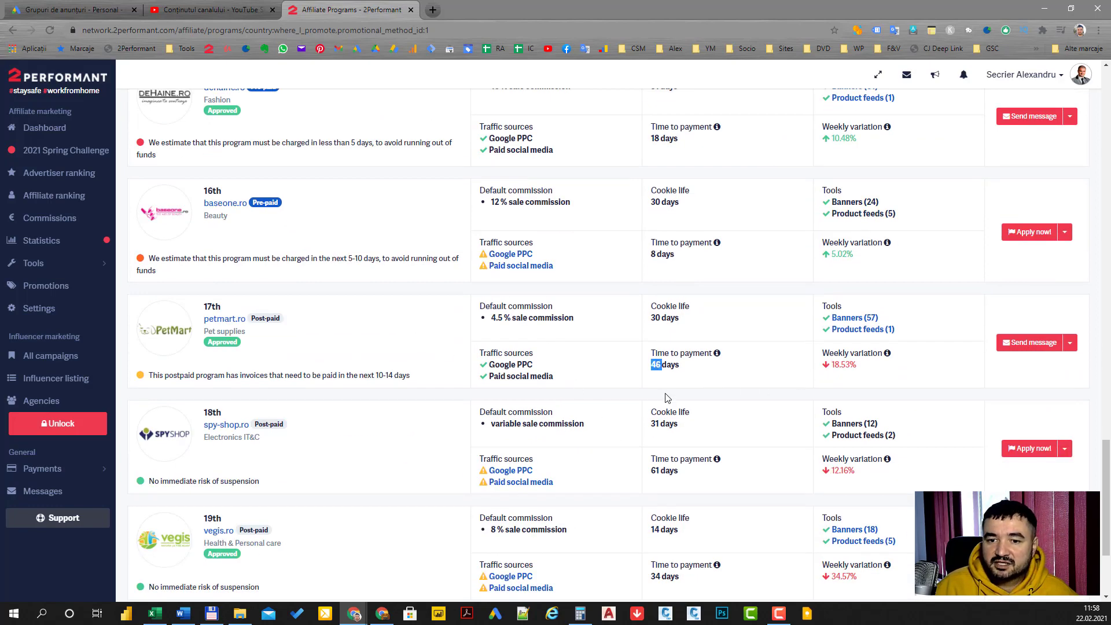
pyautogui.click(661, 363)
pyautogui.moveTo(661, 363); pyautogui.dragTo(627, 368)
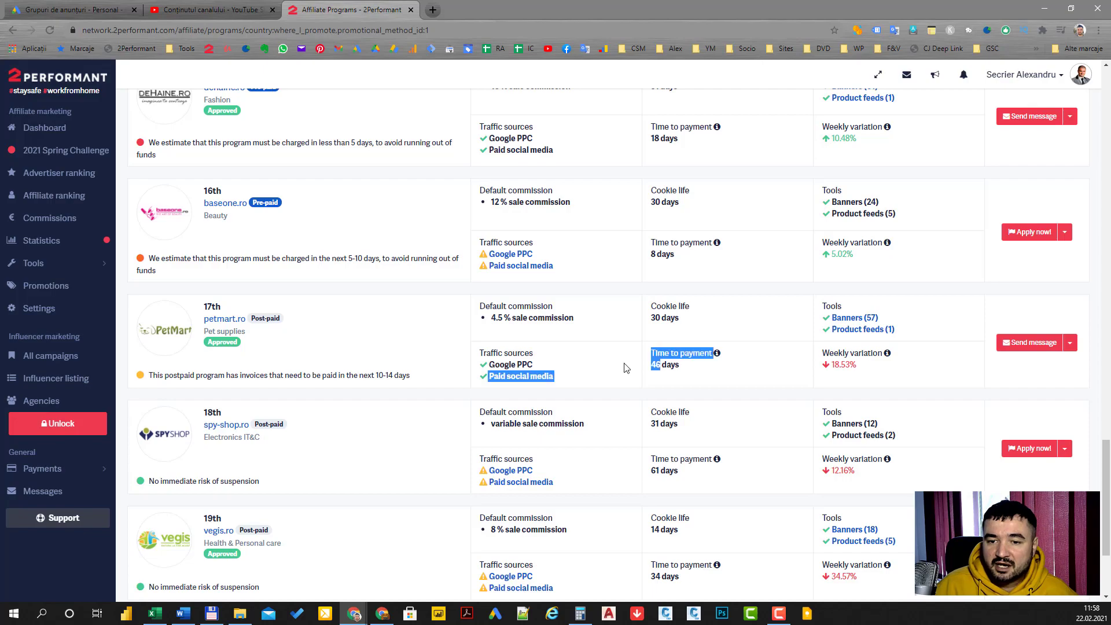
pyautogui.click(698, 370)
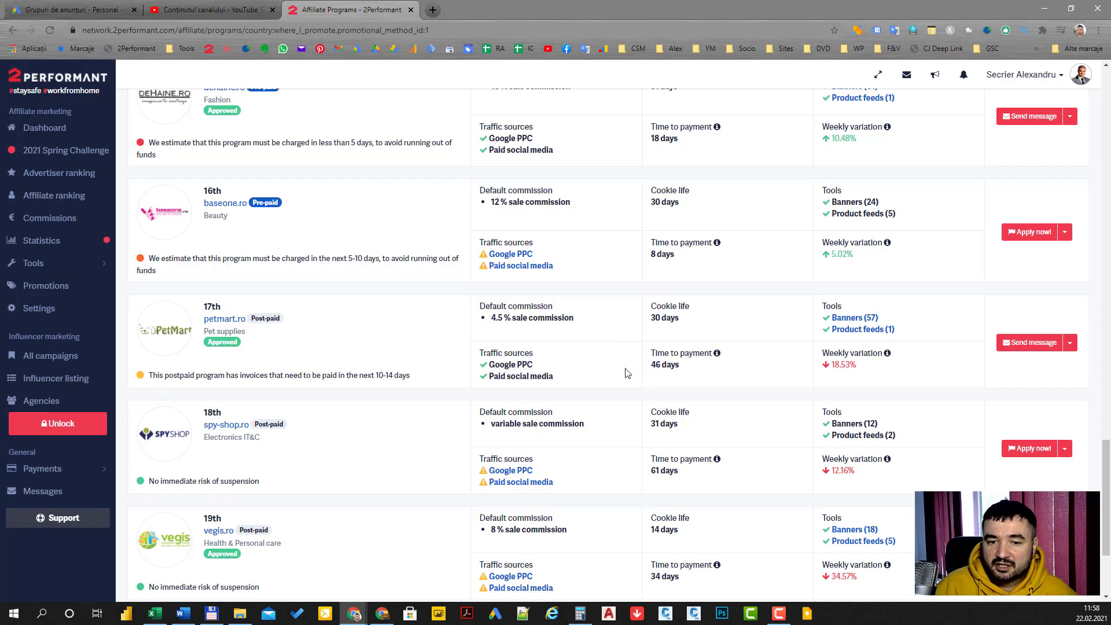
pyautogui.scroll(20, 625, 372)
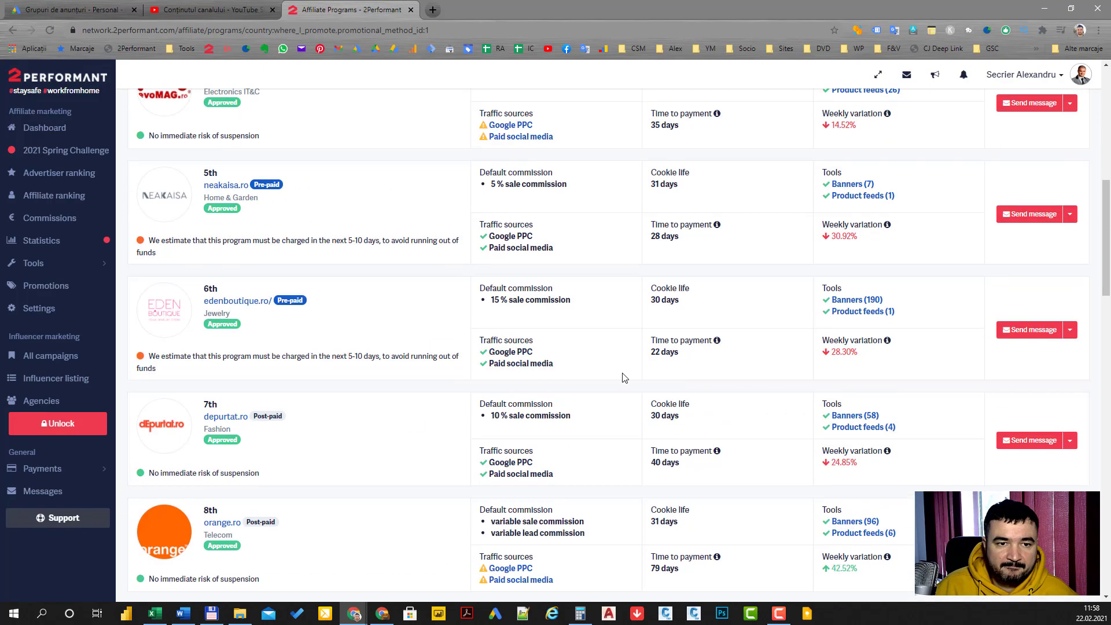
# List the approved commissions for all time and restrict them to the petmart.ro program.
pyautogui.click(46, 222)
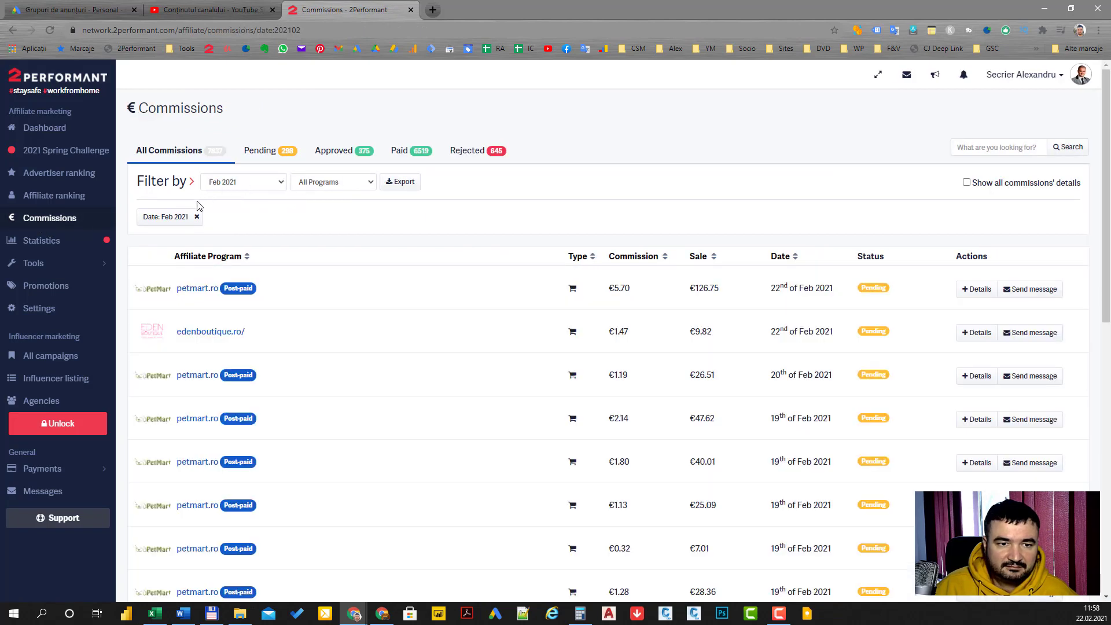
pyautogui.click(399, 152)
pyautogui.click(339, 155)
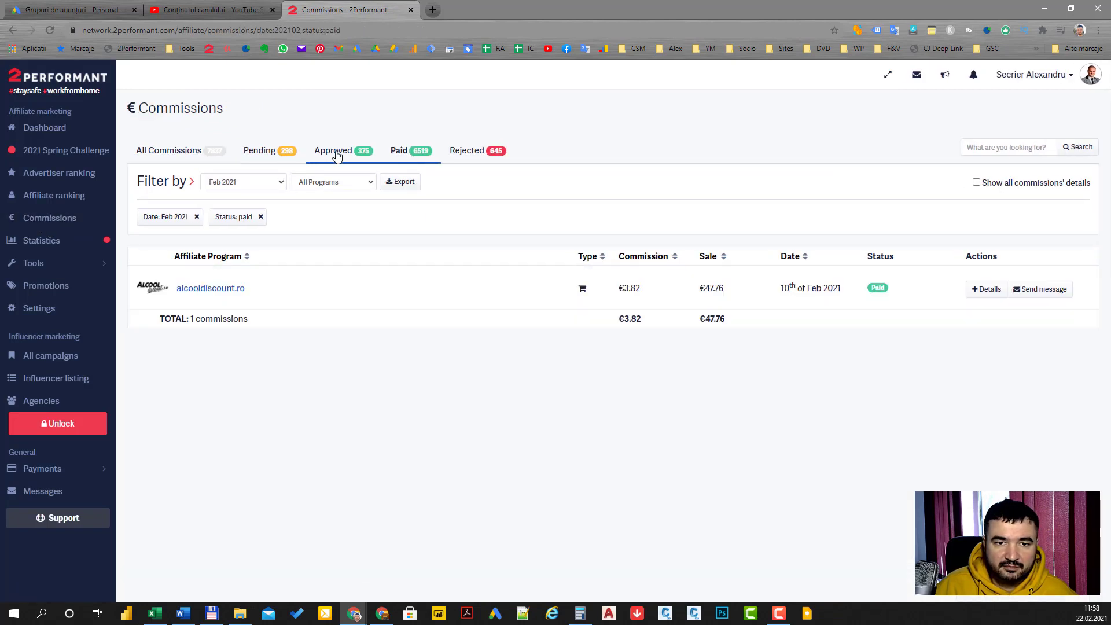
pyautogui.click(241, 182)
pyautogui.click(231, 196)
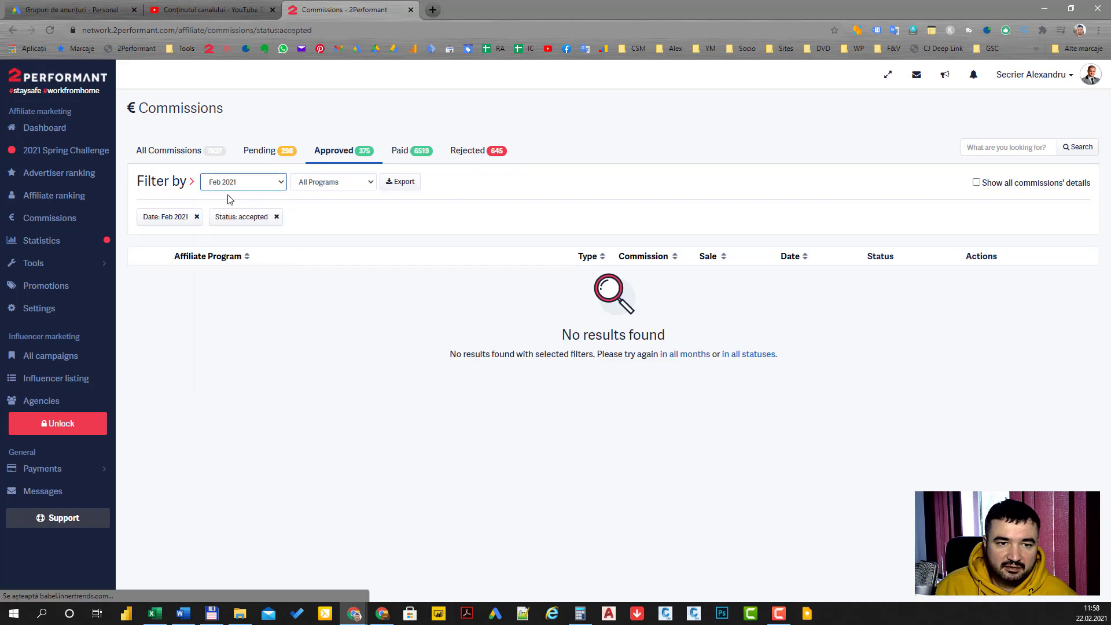
pyautogui.click(333, 182)
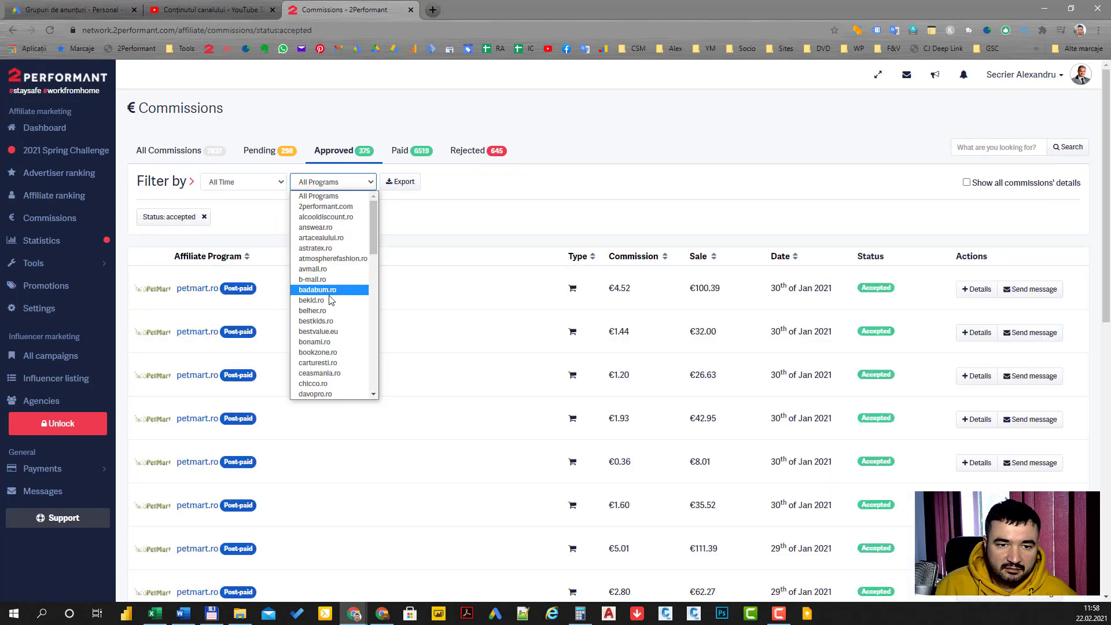
pyautogui.scroll(-2, 330, 325)
pyautogui.scroll(-10, 330, 324)
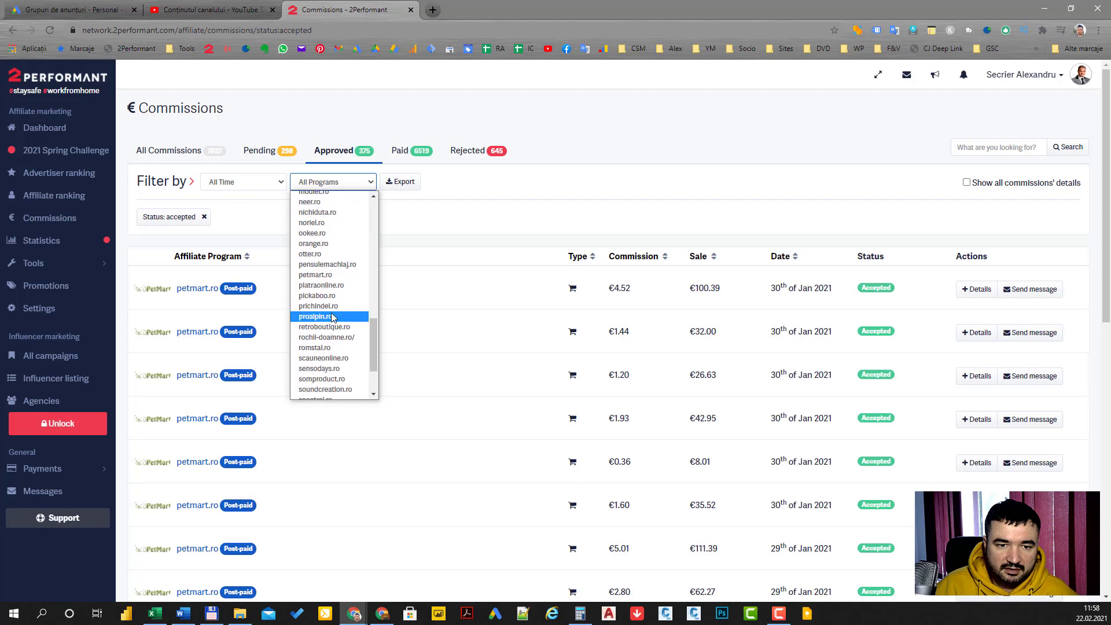
pyautogui.click(318, 275)
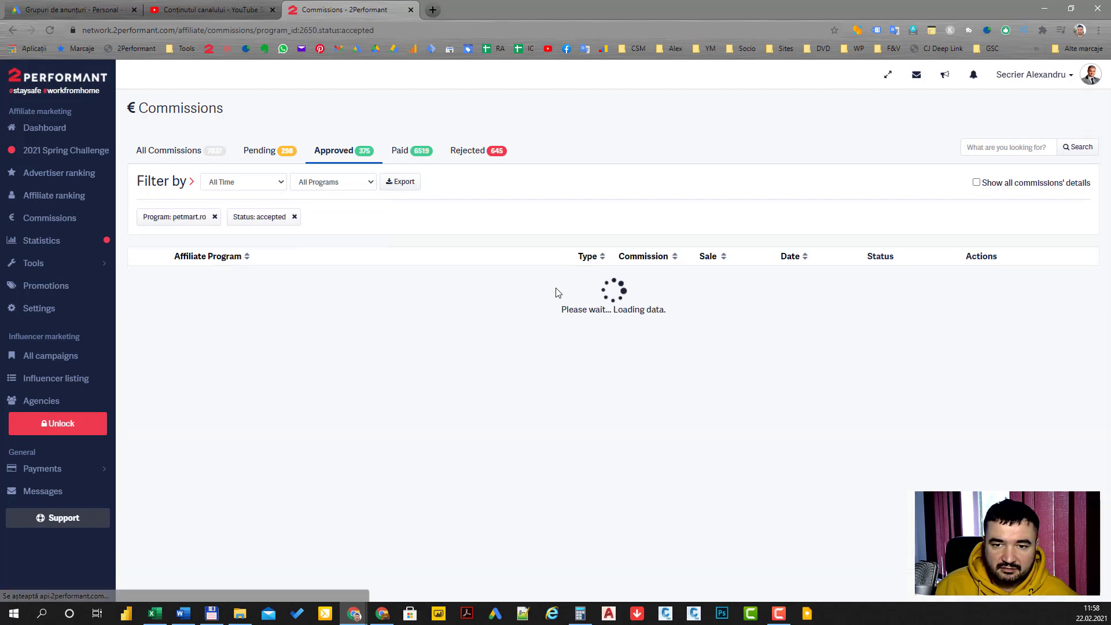
# Go to the last page of petmart.ro's approved commissions and inspect the date of the oldest one.
pyautogui.scroll(-3, 564, 294)
pyautogui.scroll(-5, 564, 293)
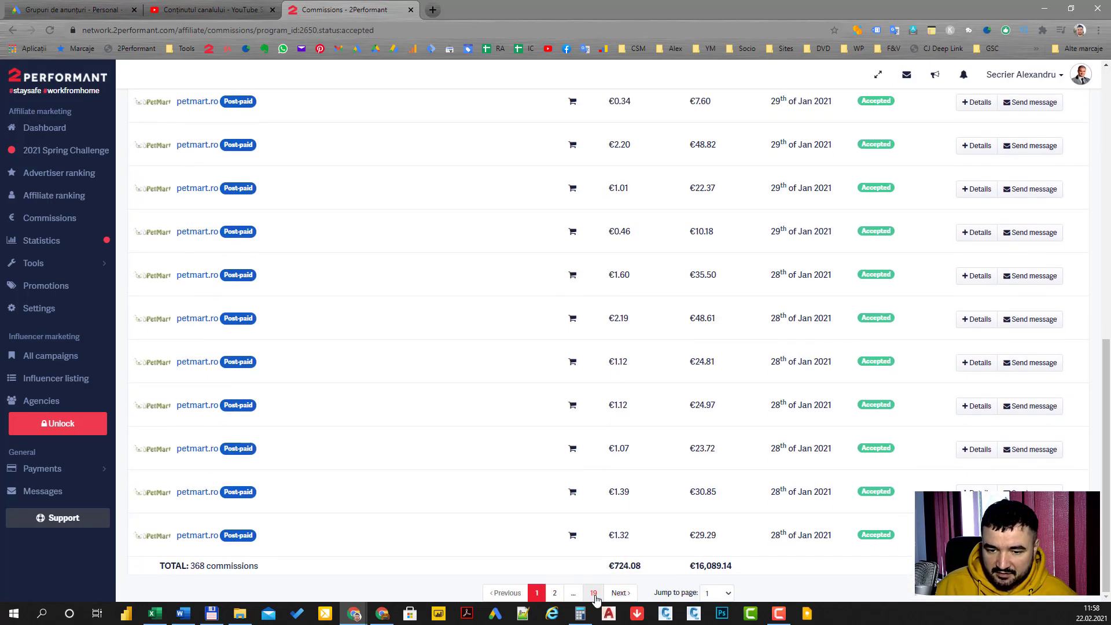
pyautogui.click(614, 597)
pyautogui.scroll(-1, 639, 442)
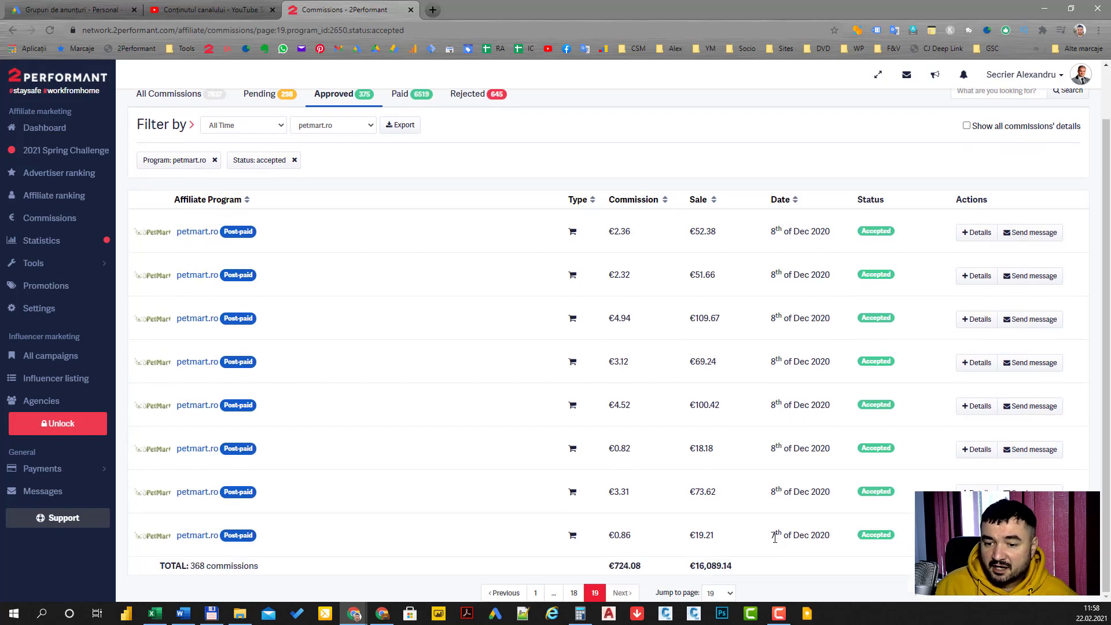
pyautogui.moveTo(771, 538); pyautogui.dragTo(781, 537)
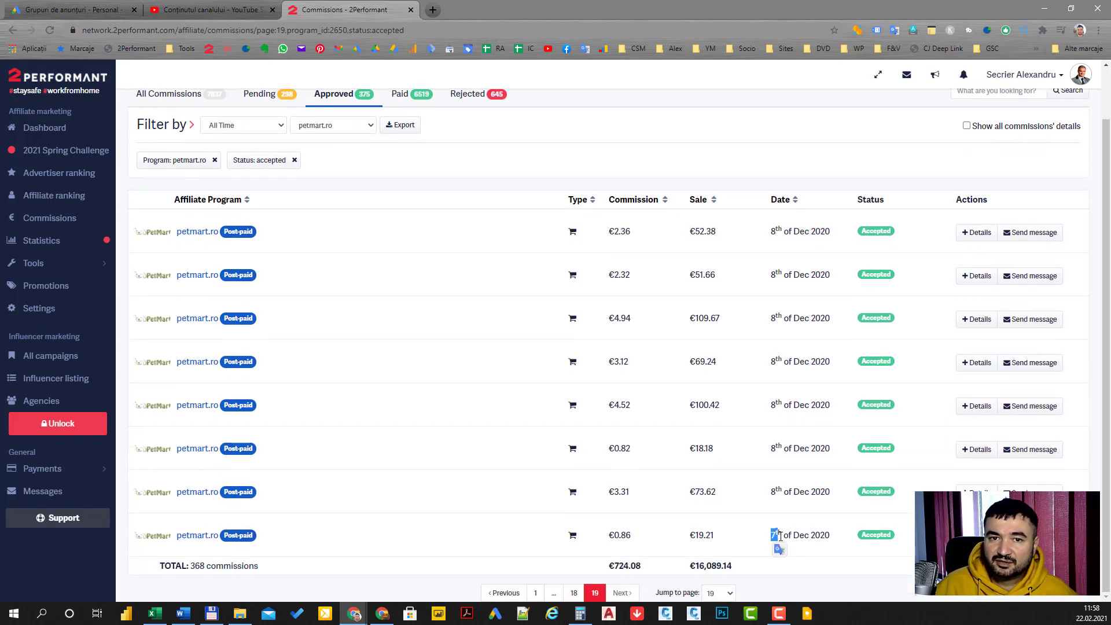
pyautogui.scroll(1, 775, 527)
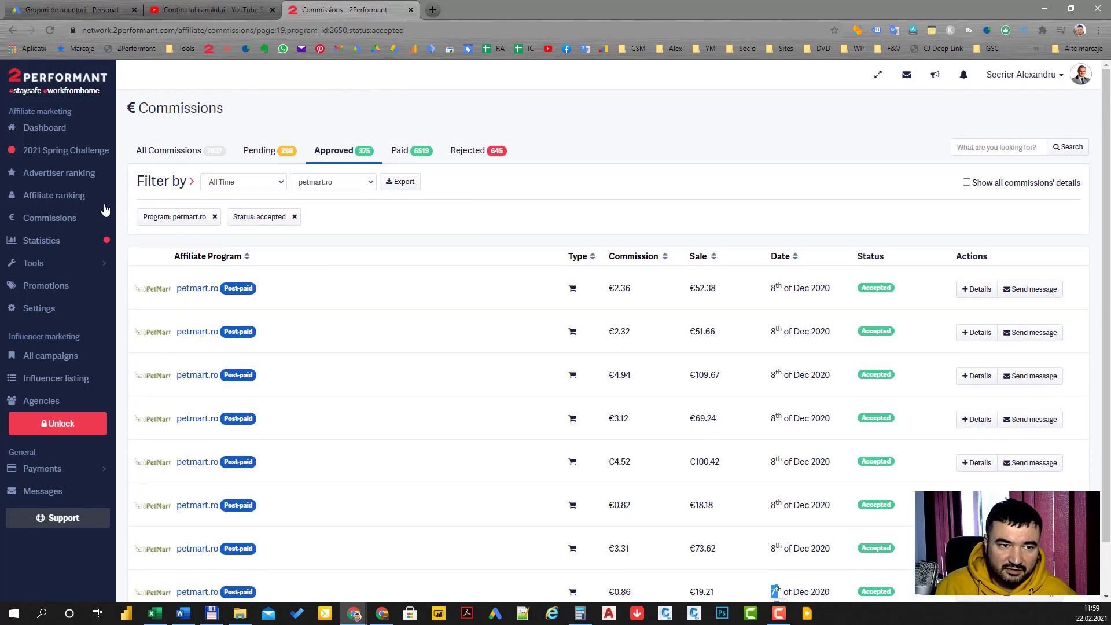
# Reopen the commissions list, show approved commissions without a date restriction and filter them by the petmart.ro program.
pyautogui.click(63, 180)
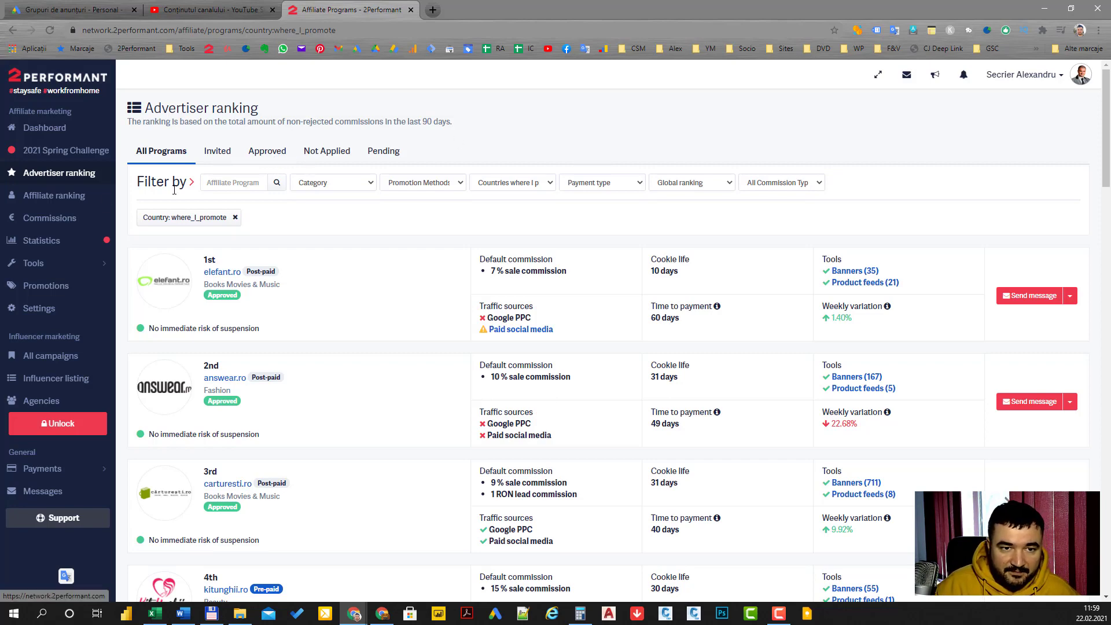
pyautogui.click(68, 217)
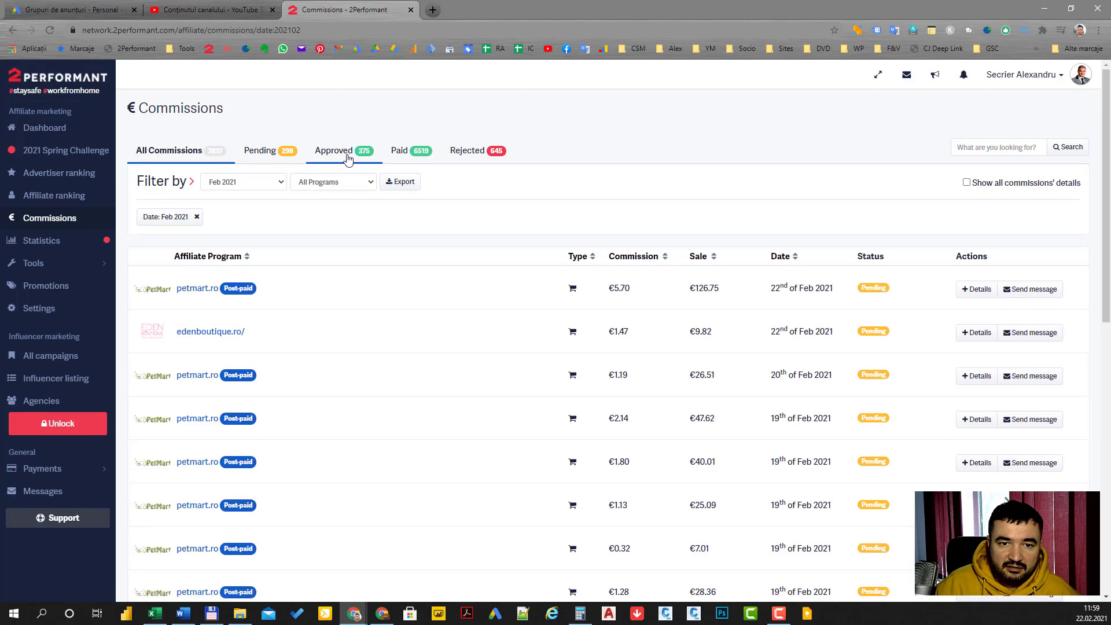
pyautogui.click(346, 156)
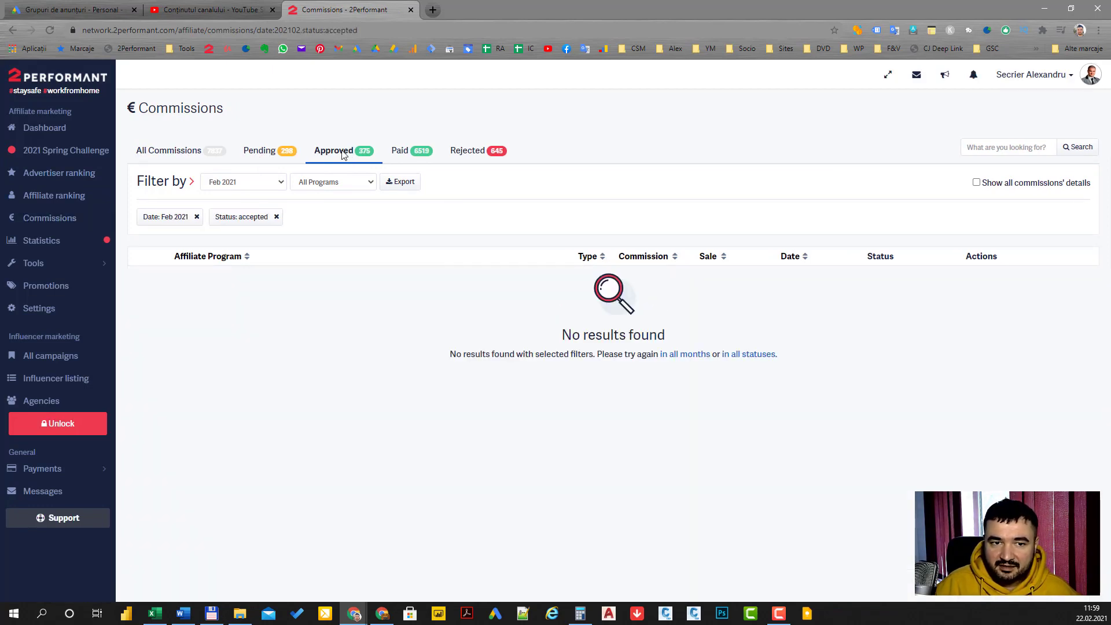
pyautogui.click(197, 216)
pyautogui.click(341, 182)
pyautogui.scroll(-4, 334, 347)
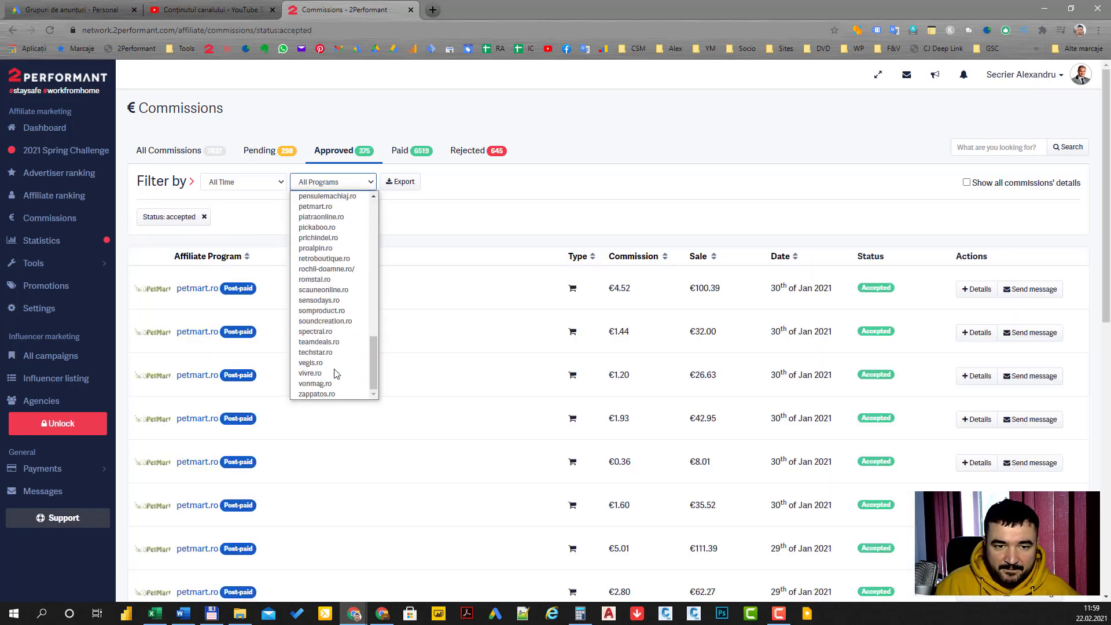
pyautogui.scroll(-8, 334, 375)
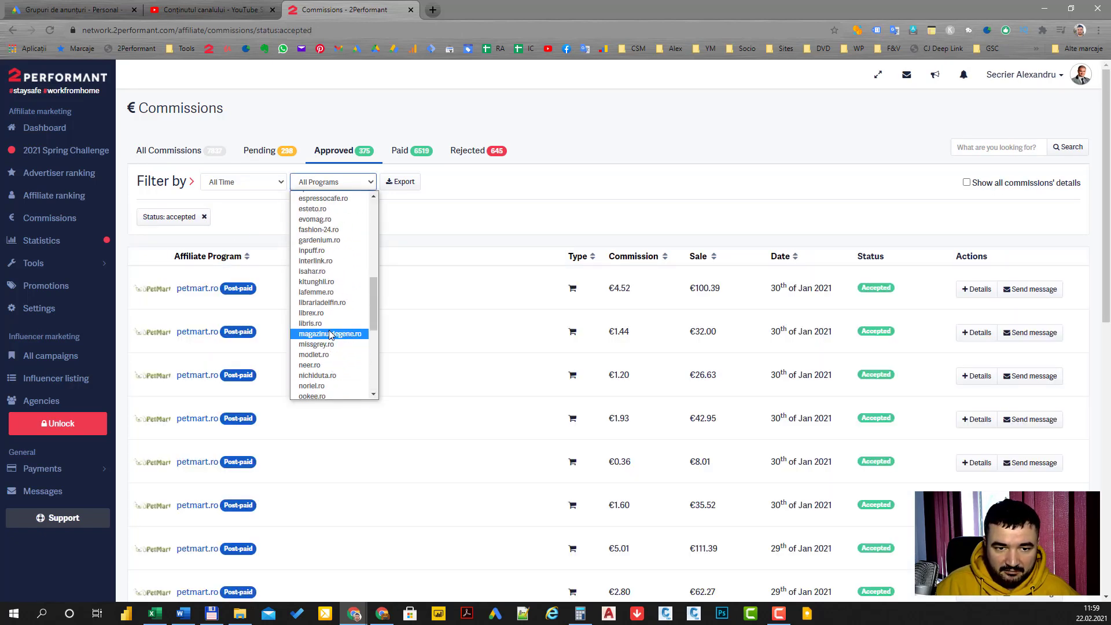
pyautogui.click(335, 324)
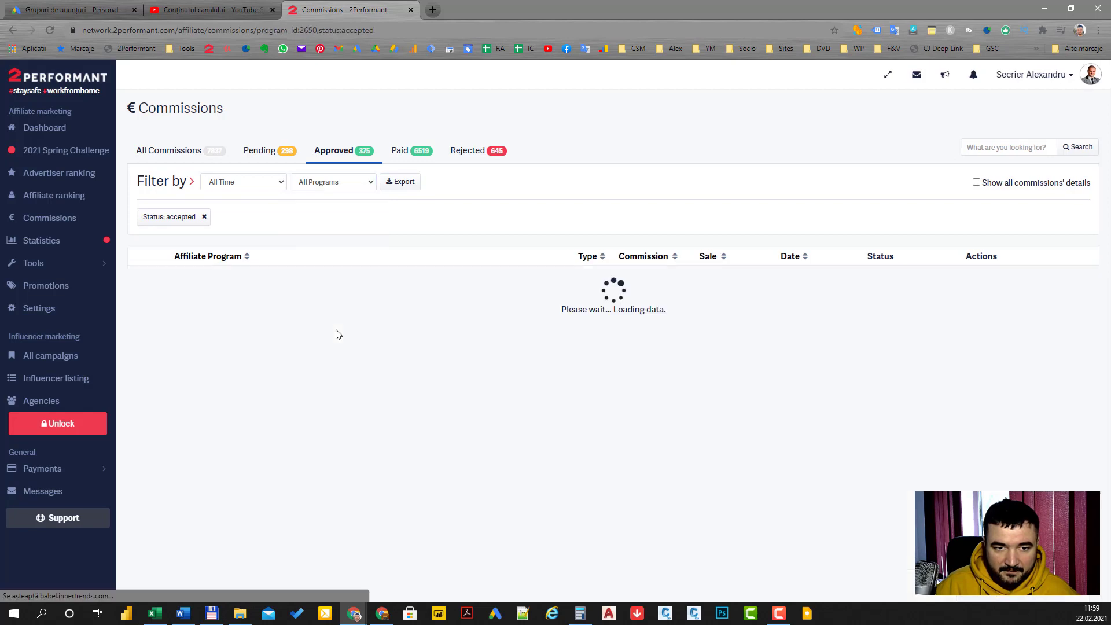
# Convert petmart.ro's approved commission total of 724 EUR with the currency converter, and open the list's last page.
pyautogui.scroll(-10, 406, 405)
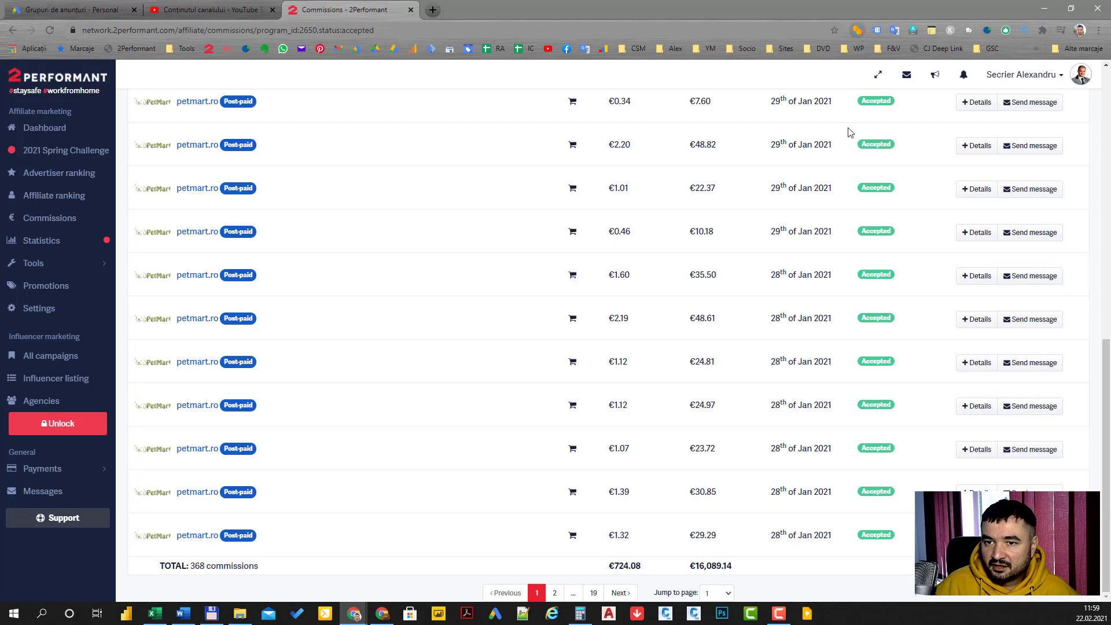
pyautogui.click(857, 30)
pyautogui.doubleClick(690, 85)
pyautogui.write('724')
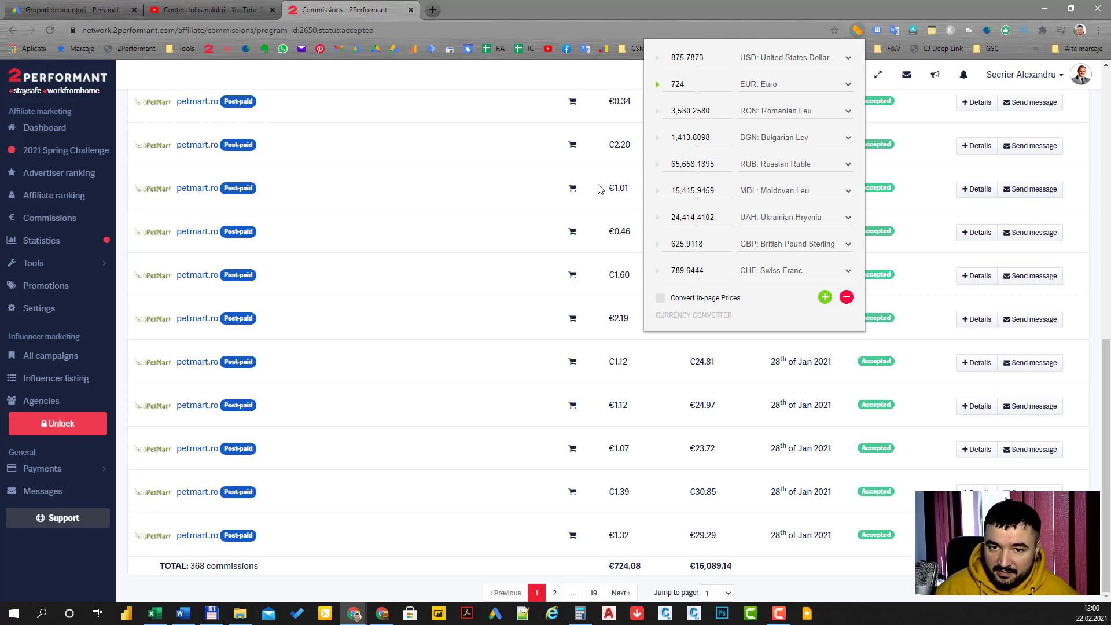
pyautogui.click(596, 589)
pyautogui.click(595, 592)
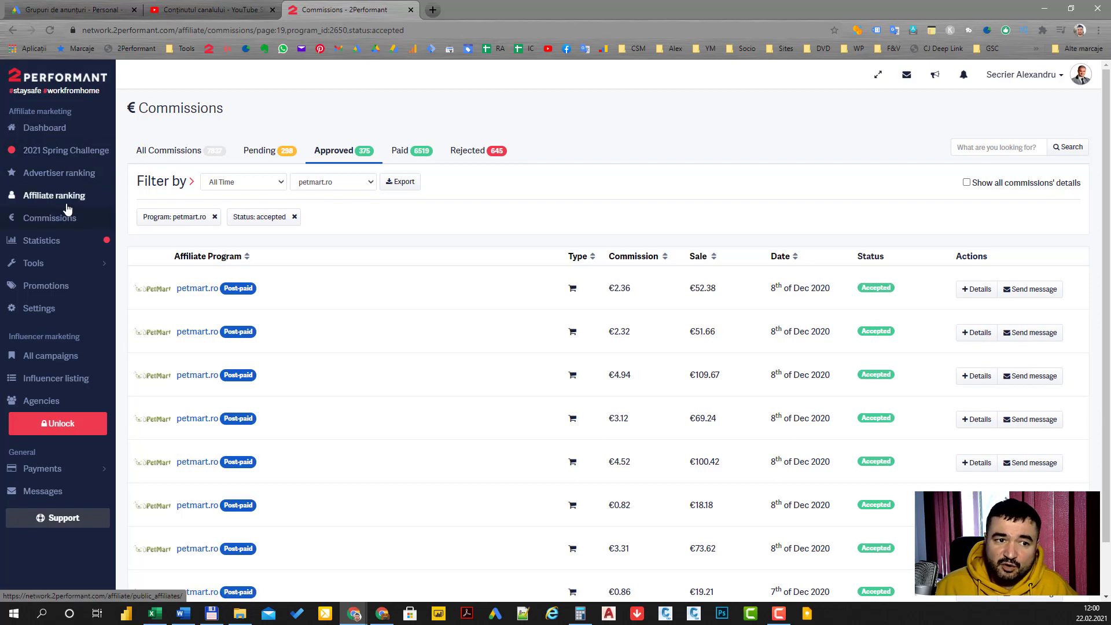
# Open the advertiser ranking and check the time to payment of libris.ro.
pyautogui.click(66, 180)
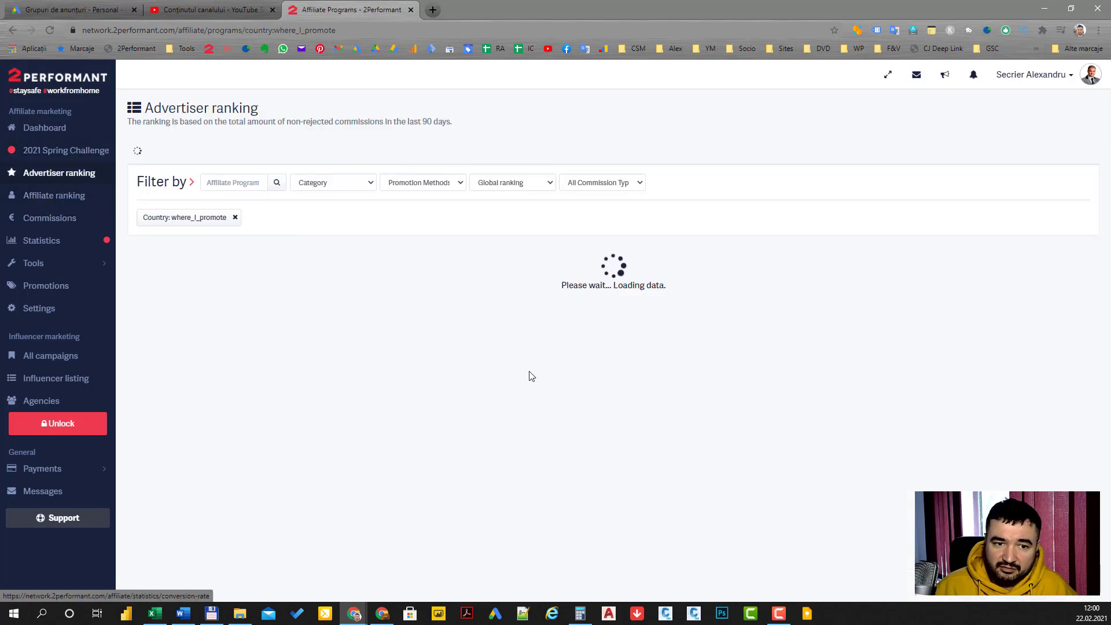
pyautogui.scroll(-2, 341, 361)
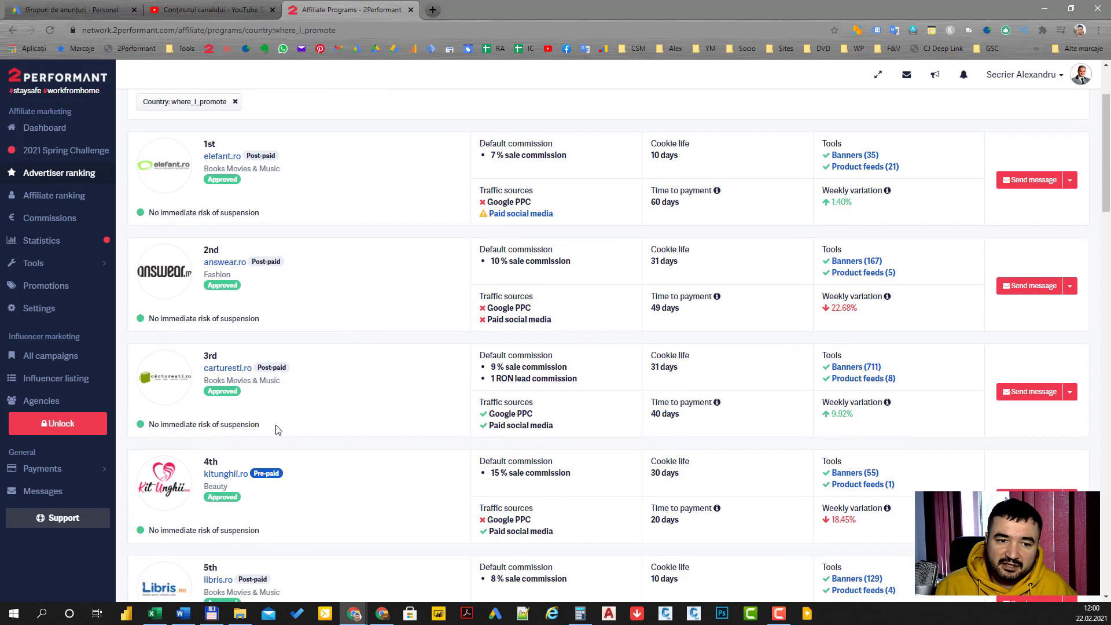
pyautogui.scroll(-2, 359, 442)
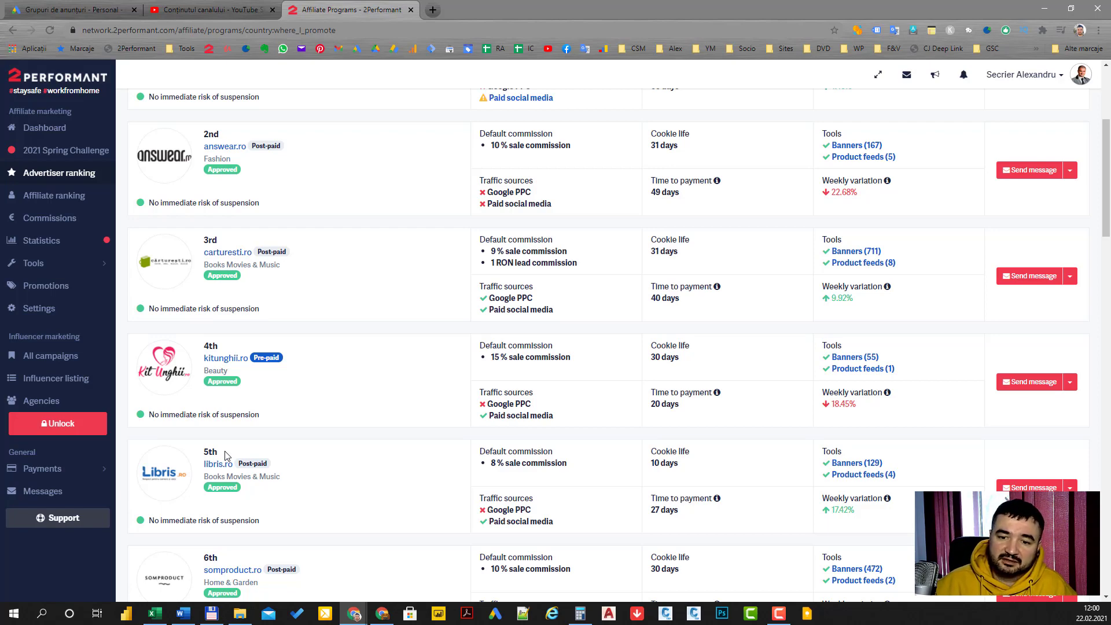
pyautogui.scroll(-1, 619, 460)
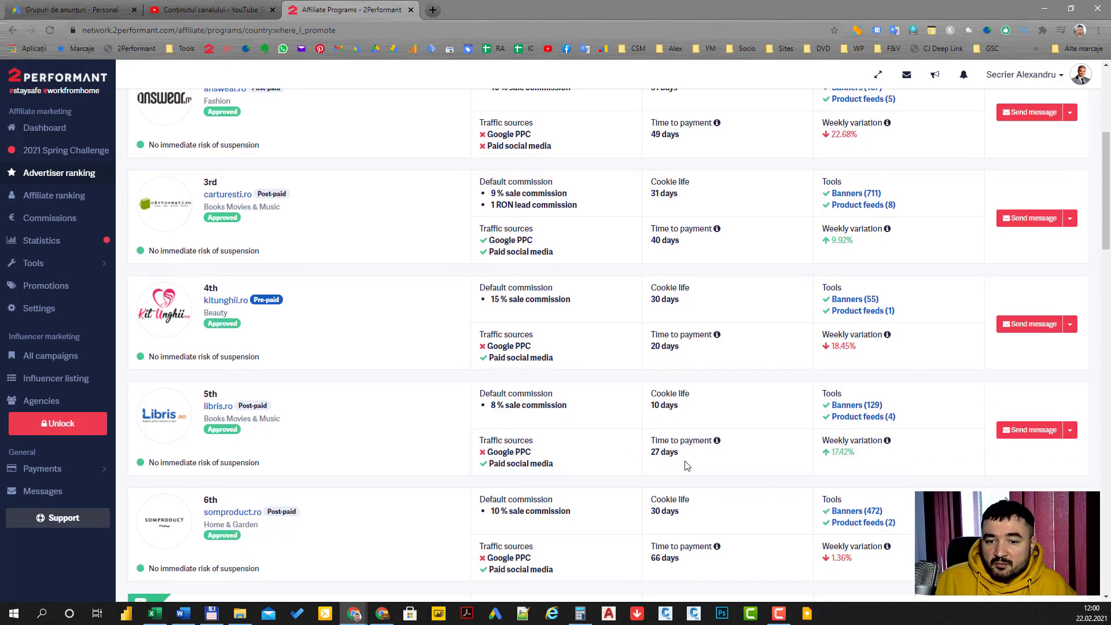
pyautogui.moveTo(653, 452); pyautogui.dragTo(662, 452)
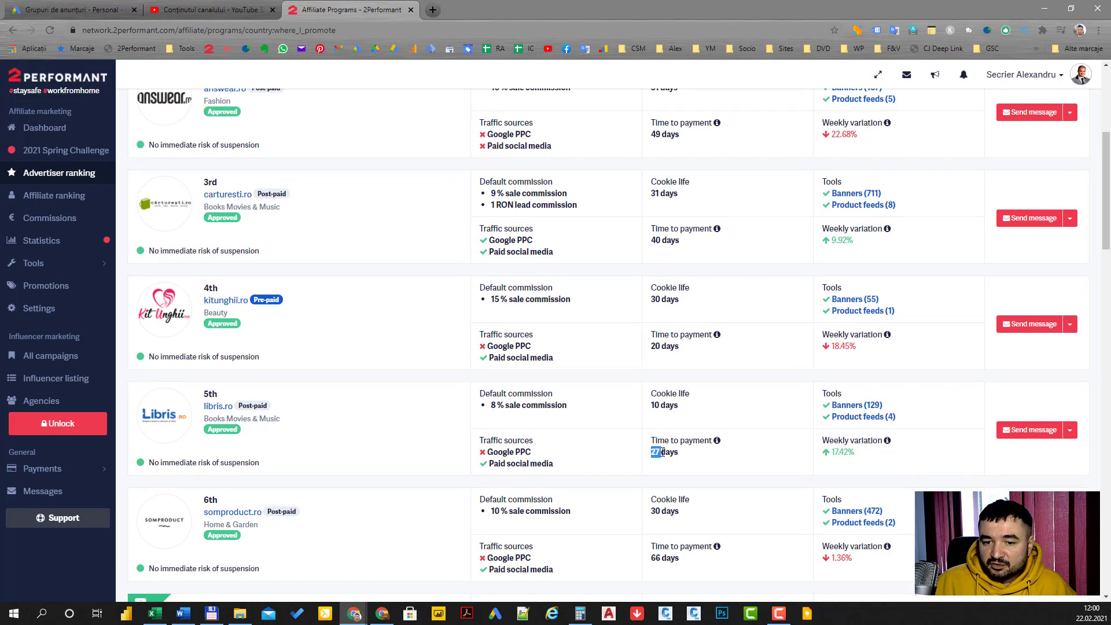
pyautogui.click(653, 457)
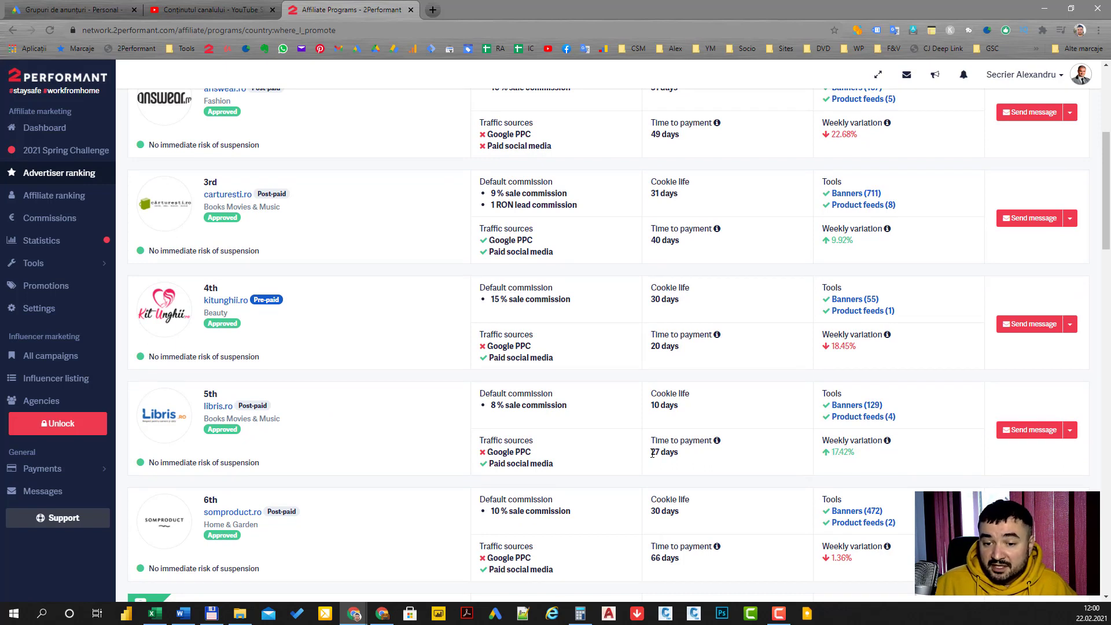
pyautogui.moveTo(717, 441)
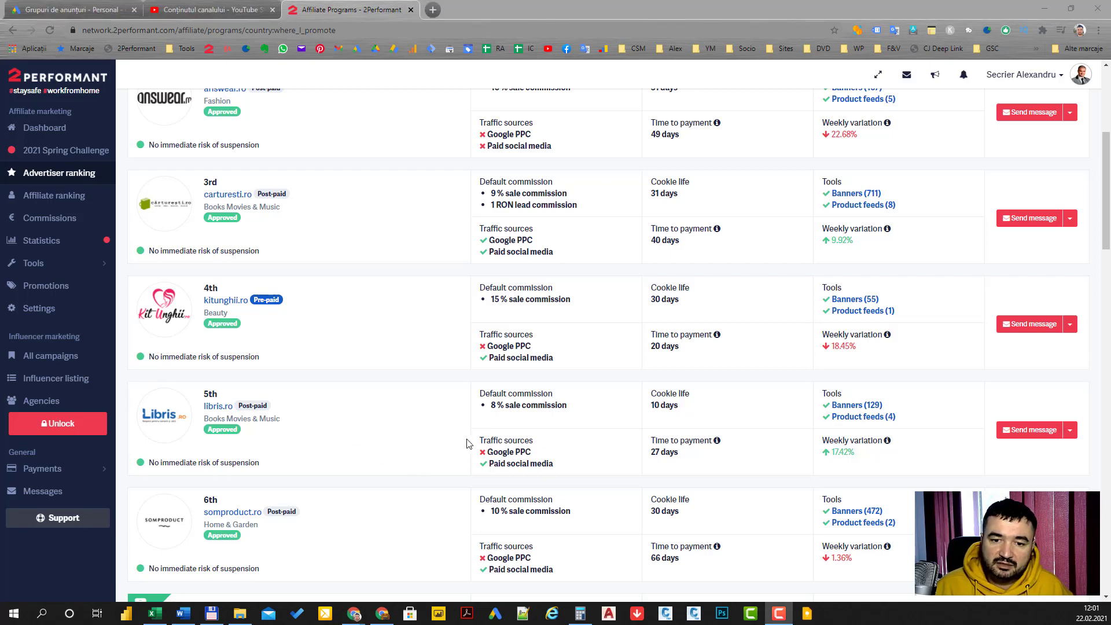
# Check whether libris.ro accepts Google PPC traffic and inspect the time to payment of kitunghii.ro.
pyautogui.moveTo(484, 456); pyautogui.dragTo(538, 458)
pyautogui.click(489, 455)
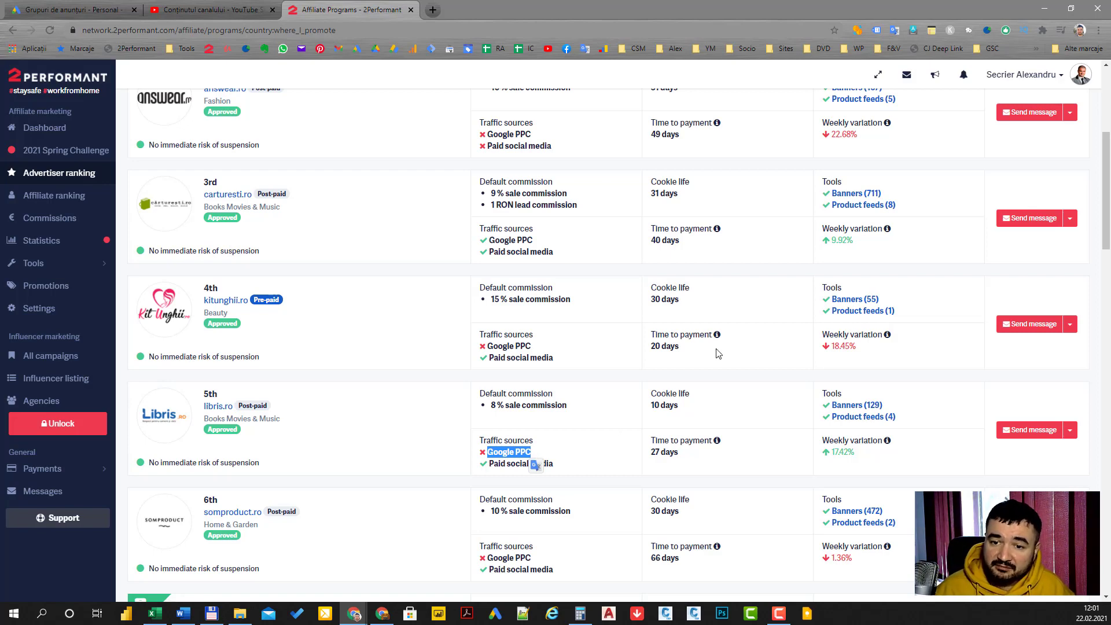
pyautogui.moveTo(651, 346); pyautogui.dragTo(677, 347)
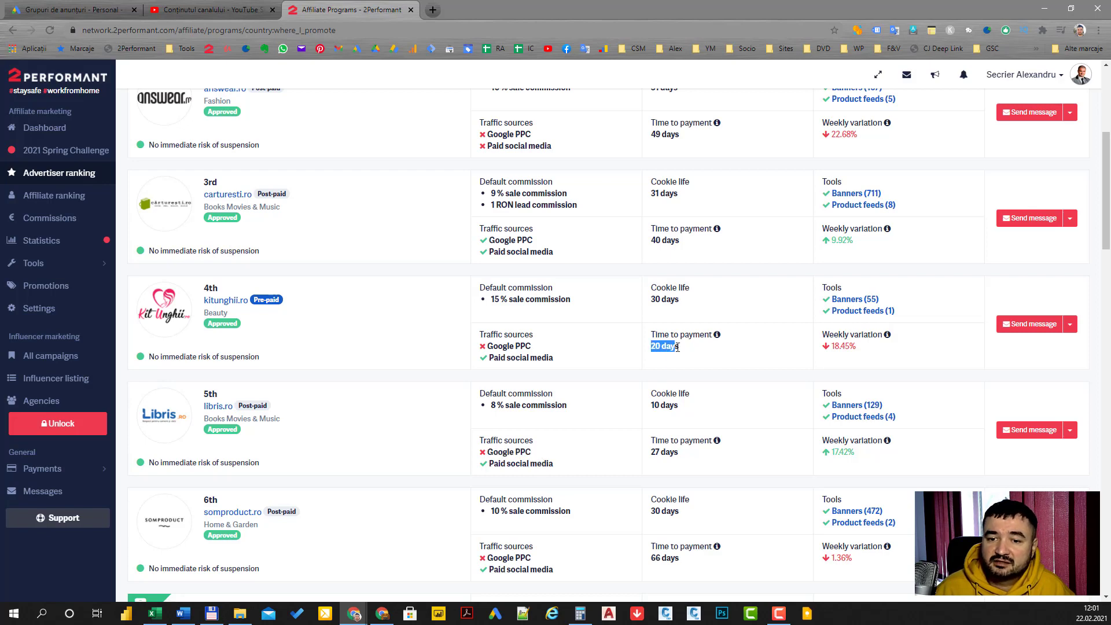
pyautogui.click(688, 352)
# Filter the advertiser ranking by the Google PPC promotion method.
pyautogui.scroll(1, 666, 324)
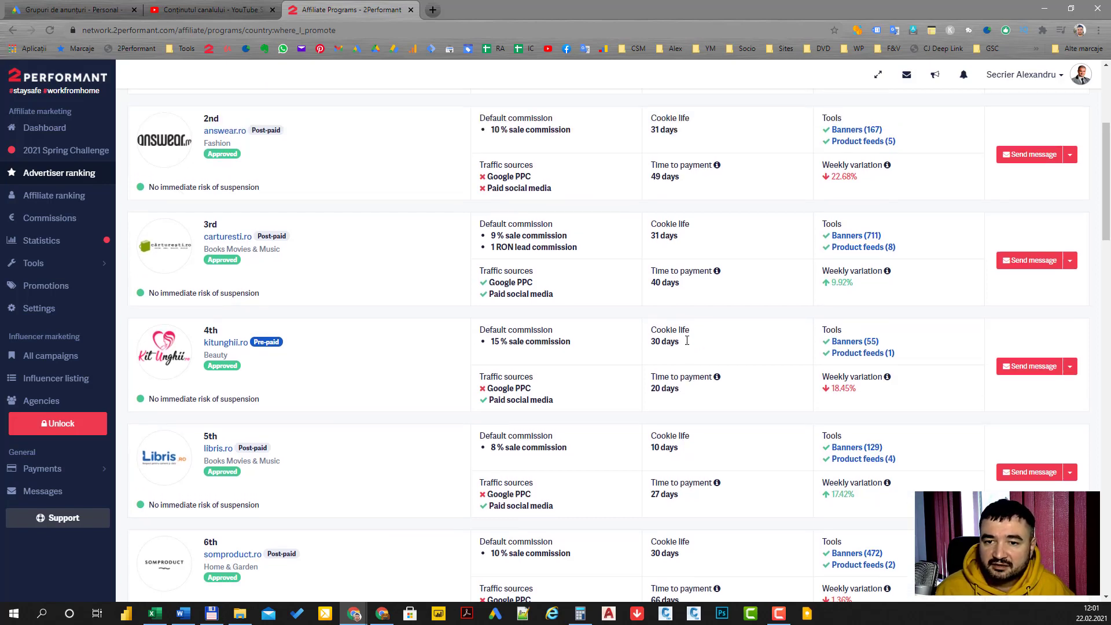
pyautogui.scroll(4, 662, 316)
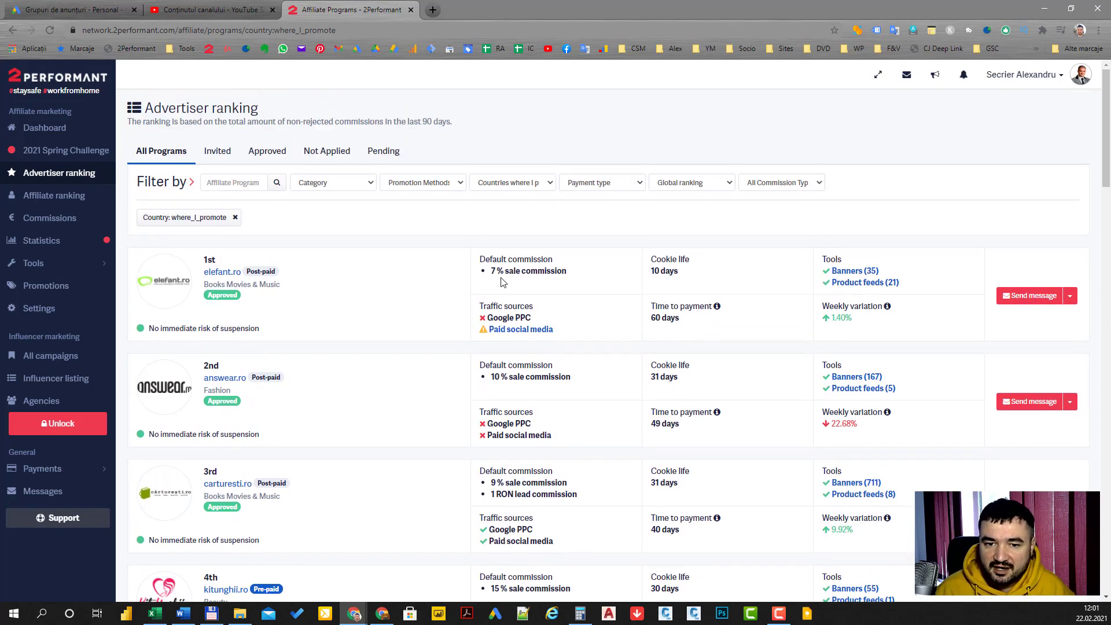
pyautogui.click(413, 184)
pyautogui.click(407, 208)
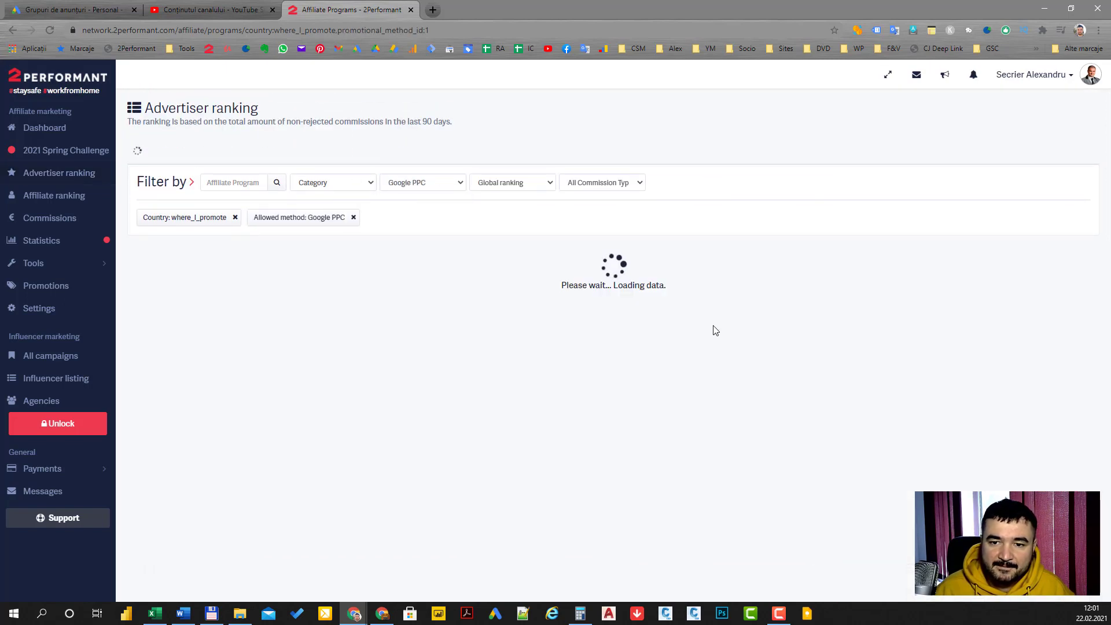
# Compare the time to payment of the Google PPC programs, starting with bestvalue.eu and continuing down to esteto.ro.
pyautogui.scroll(-1, 737, 372)
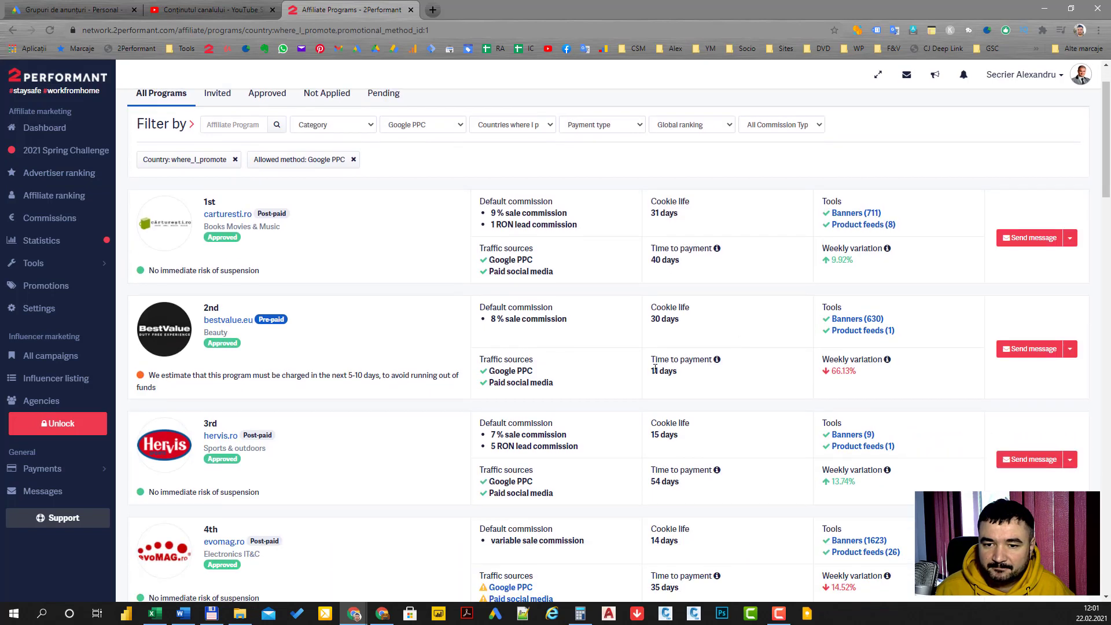
pyautogui.moveTo(650, 372); pyautogui.dragTo(677, 372)
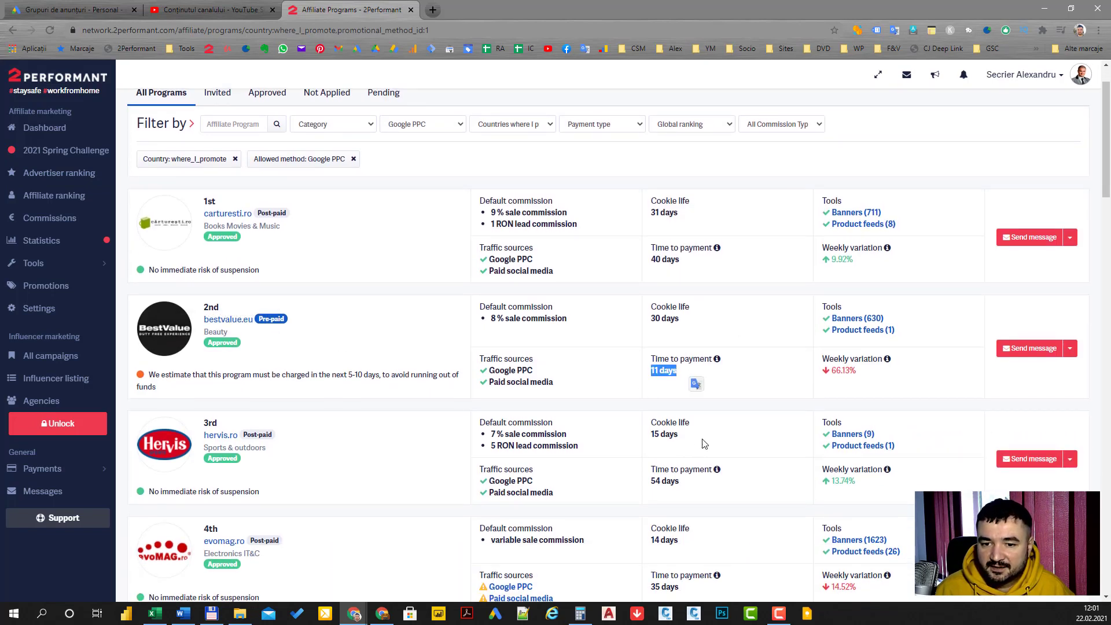
pyautogui.scroll(-4, 702, 448)
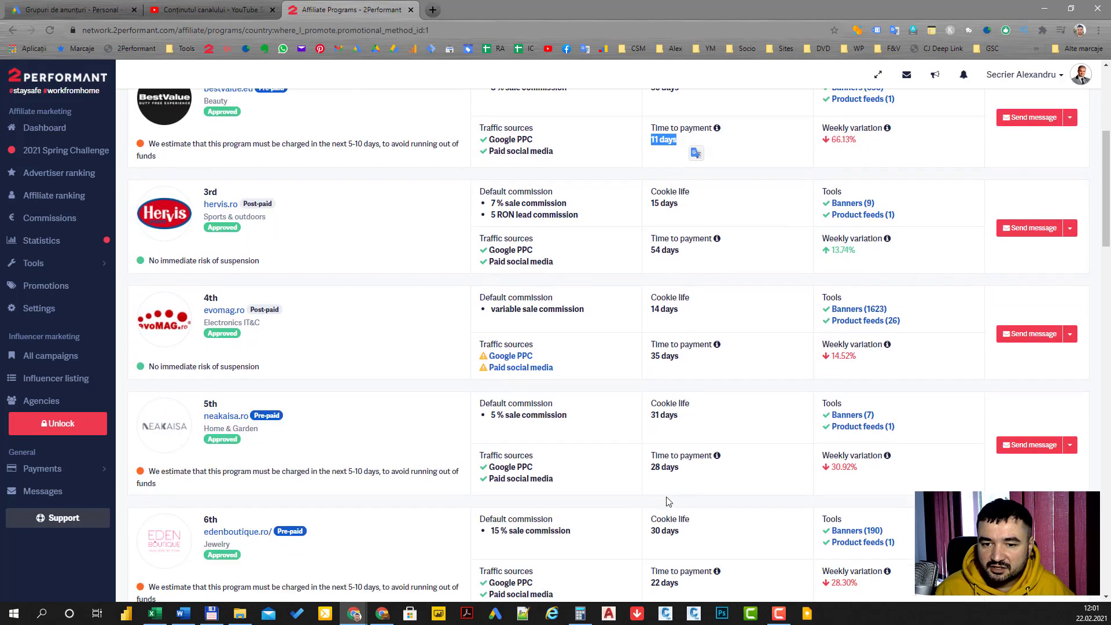
pyautogui.scroll(-2, 672, 434)
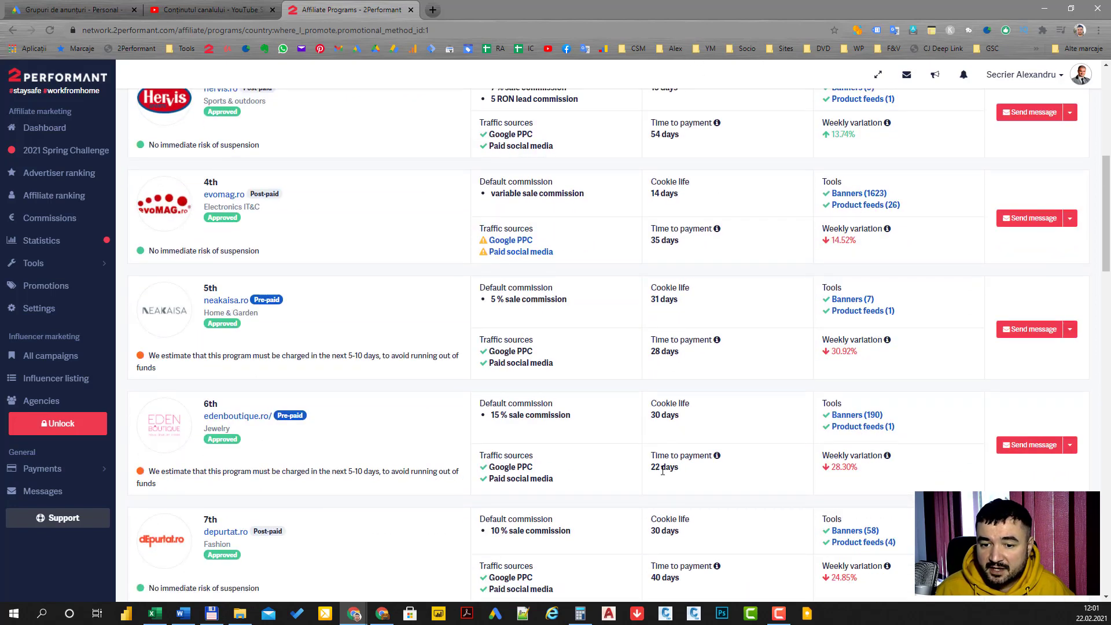
pyautogui.scroll(-7, 705, 479)
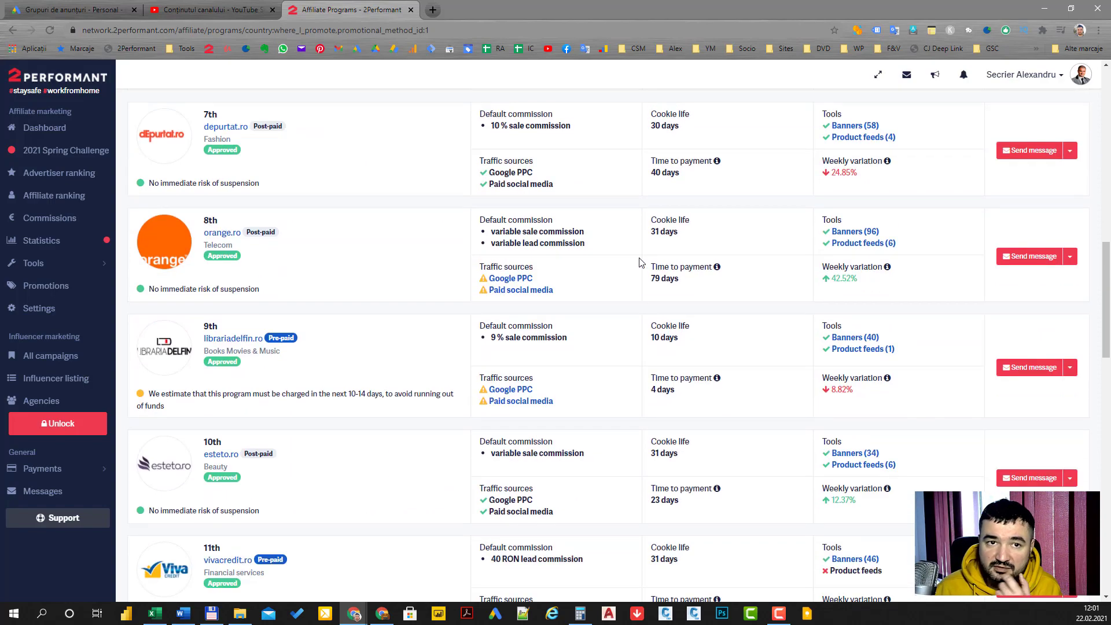
# Switch to Google Ads, open the Search-5 campaign's search keywords and compare clicks and cost of the broad and phrase match "bocanci de munte" keywords.
pyautogui.click(1044, 9)
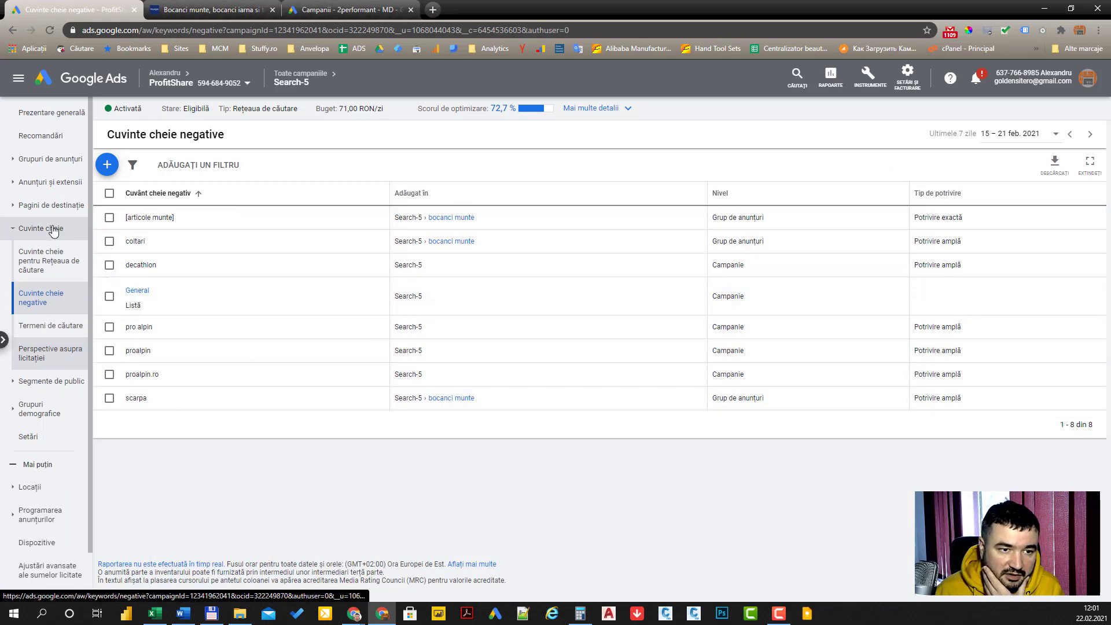
pyautogui.click(46, 266)
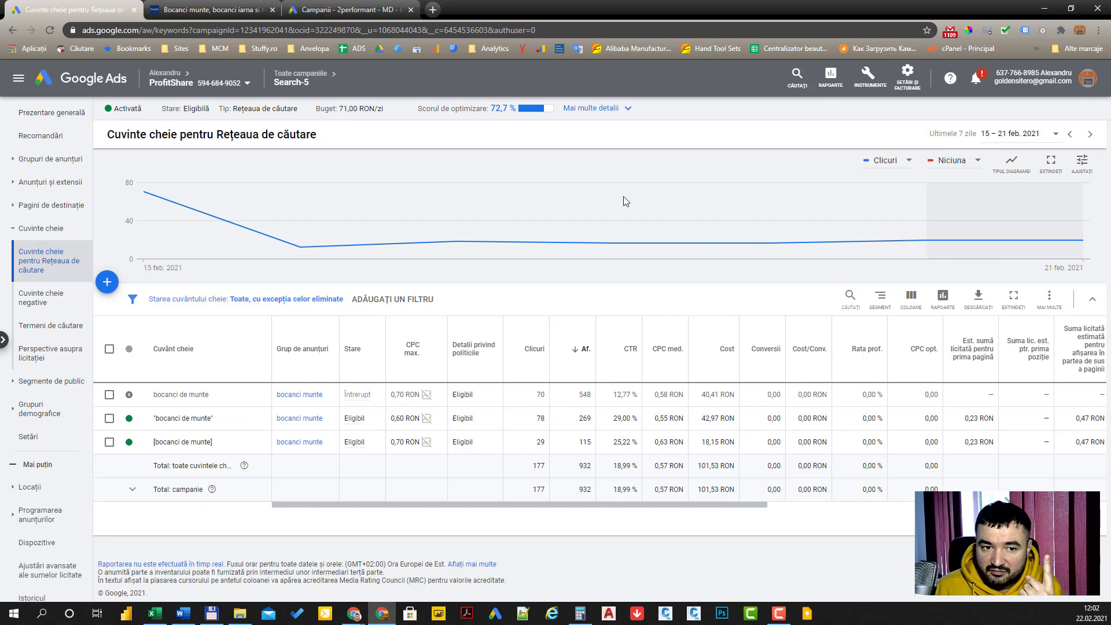
pyautogui.moveTo(145, 207)
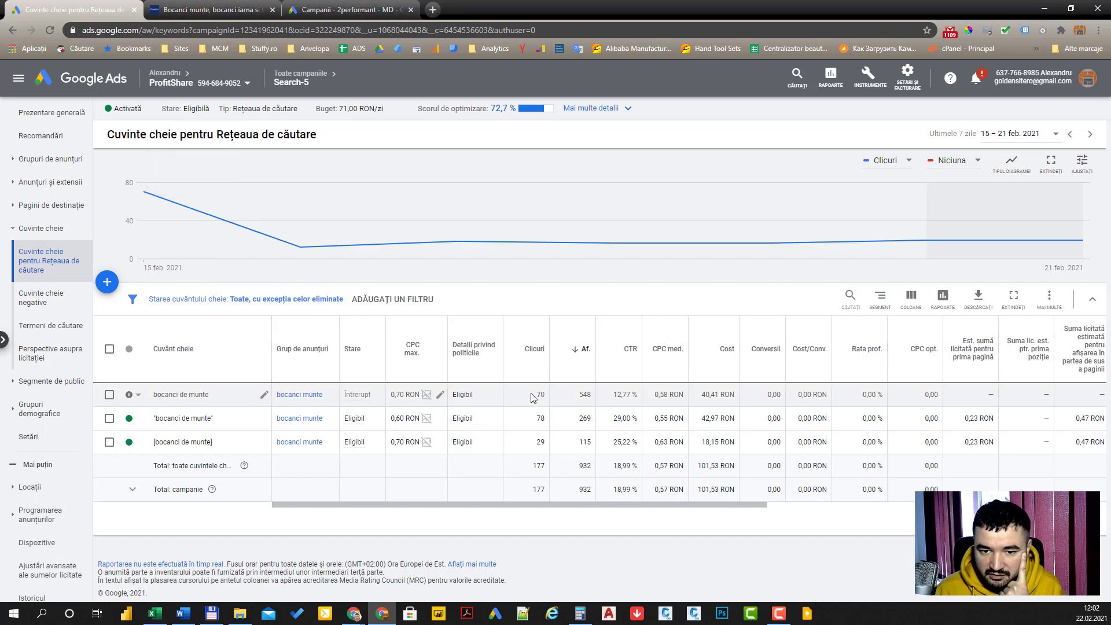
pyautogui.moveTo(533, 398); pyautogui.dragTo(549, 398)
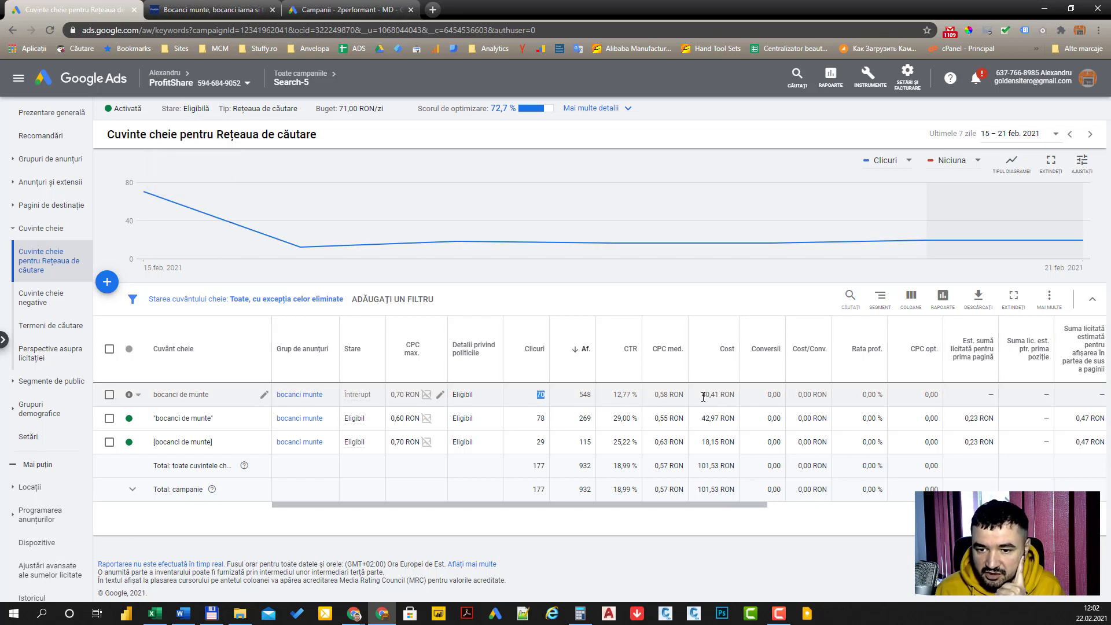
pyautogui.moveTo(701, 396); pyautogui.dragTo(714, 398)
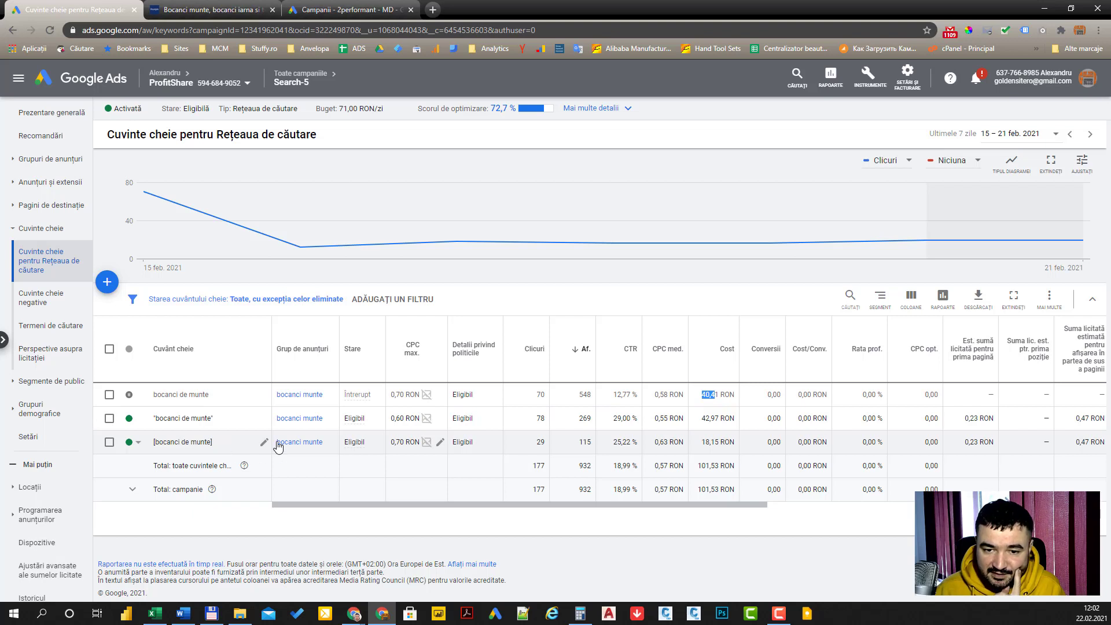
pyautogui.moveTo(536, 418); pyautogui.dragTo(545, 422)
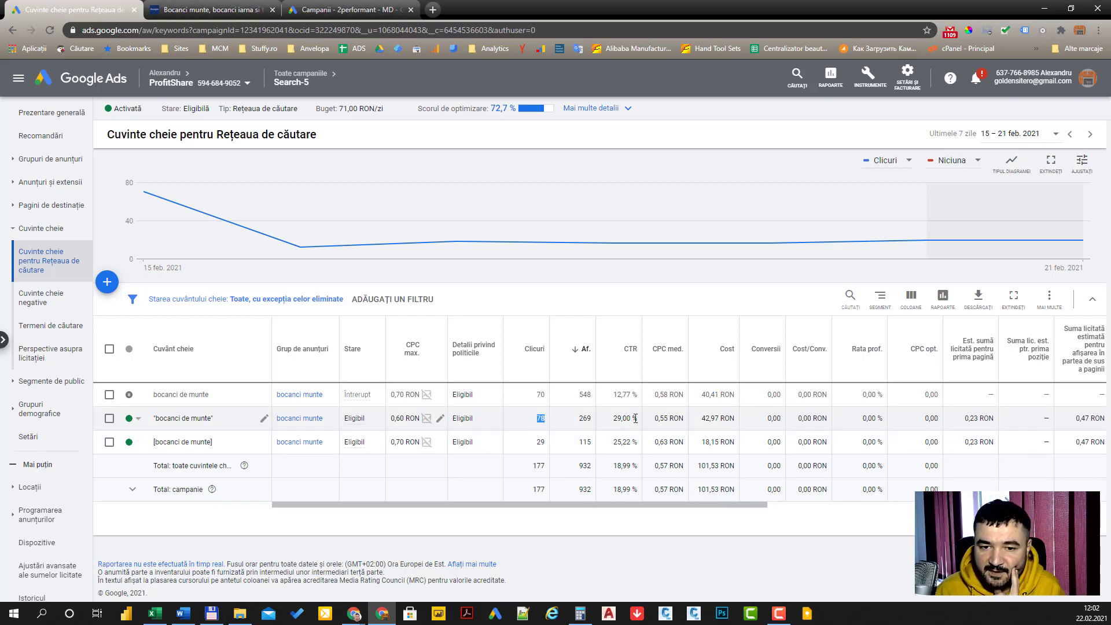
pyautogui.moveTo(702, 417); pyautogui.dragTo(710, 420)
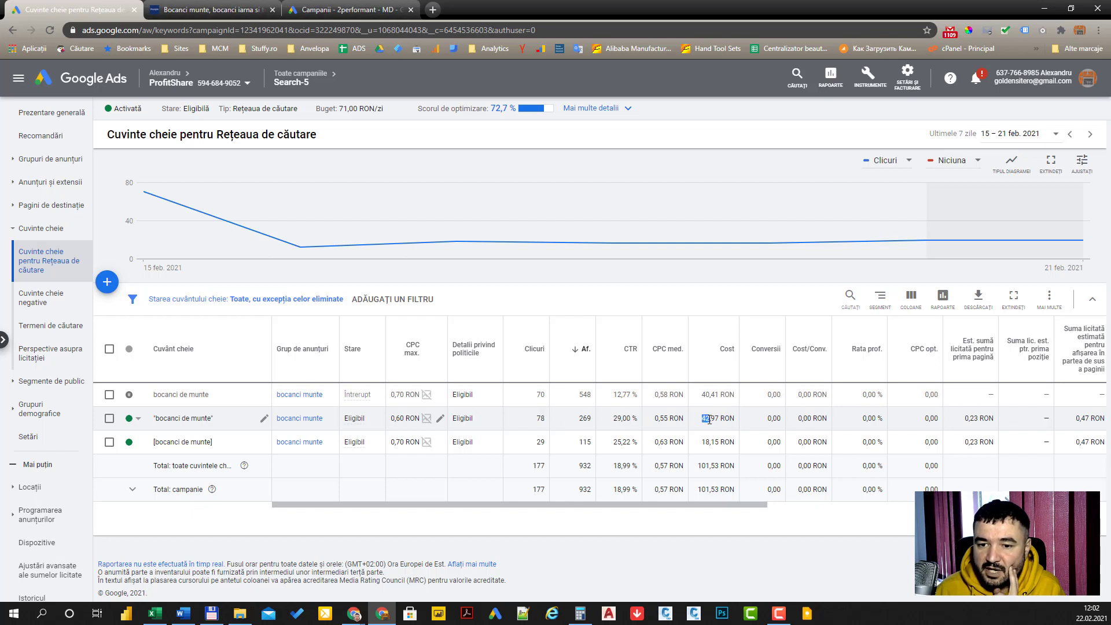
# Switch to the Excel workbook with the click price table and arrange it side by side with the Google Ads keywords window.
pyautogui.click(151, 618)
pyautogui.moveTo(572, 9); pyautogui.dragTo(1110, 176)
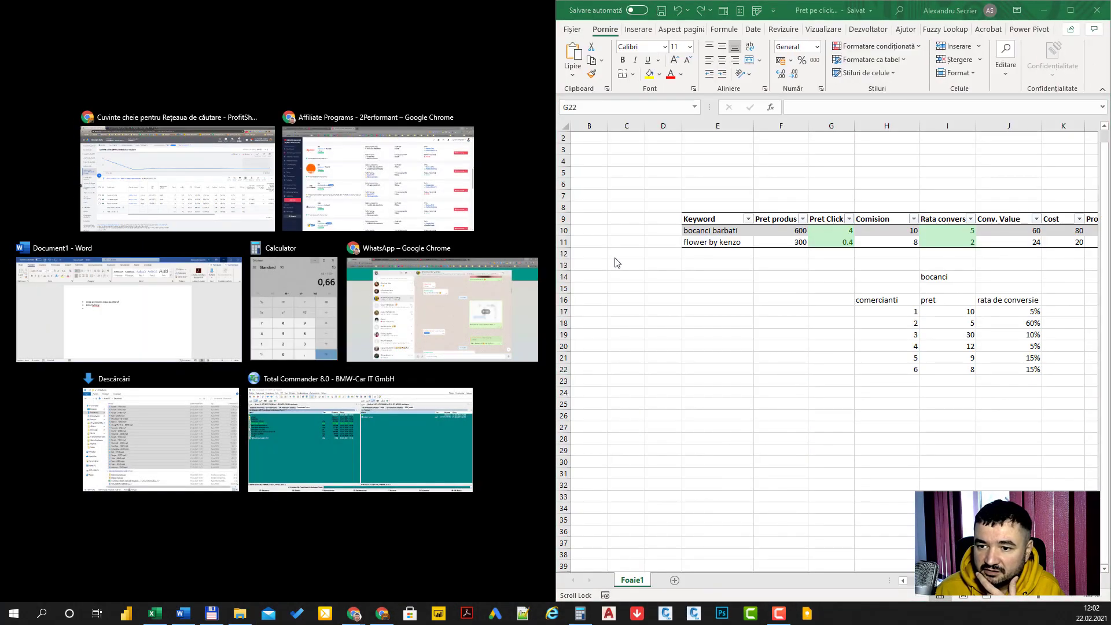
pyautogui.click(217, 204)
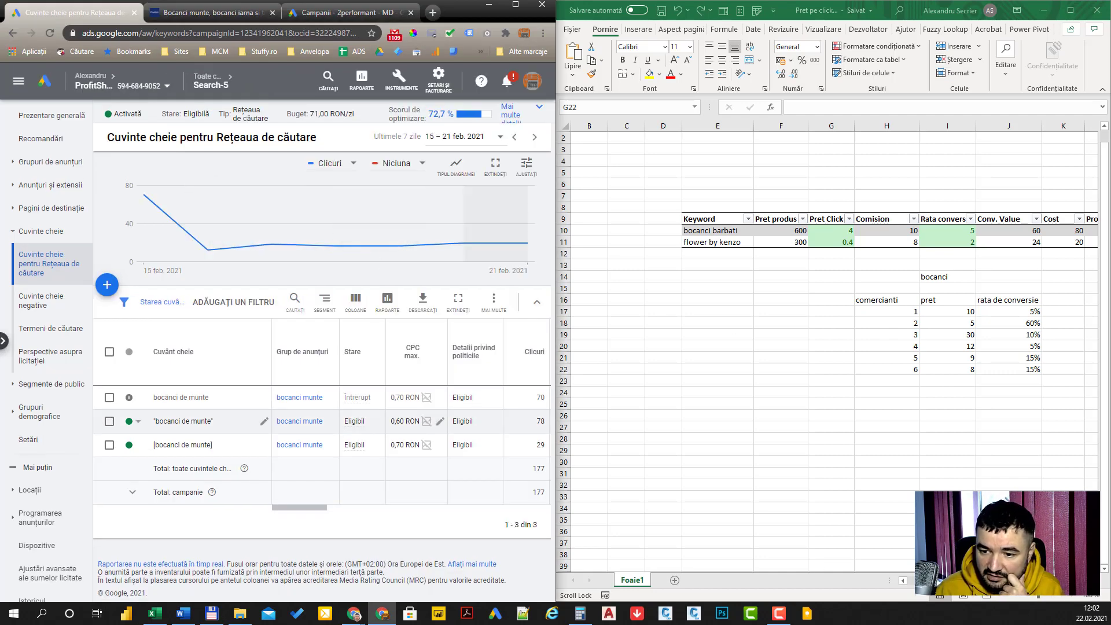
# Set the click price of the "bocanci barbati" keyword in the Excel table to 0.6.
pyautogui.click(724, 595)
pyautogui.hscroll(3, 839, 345)
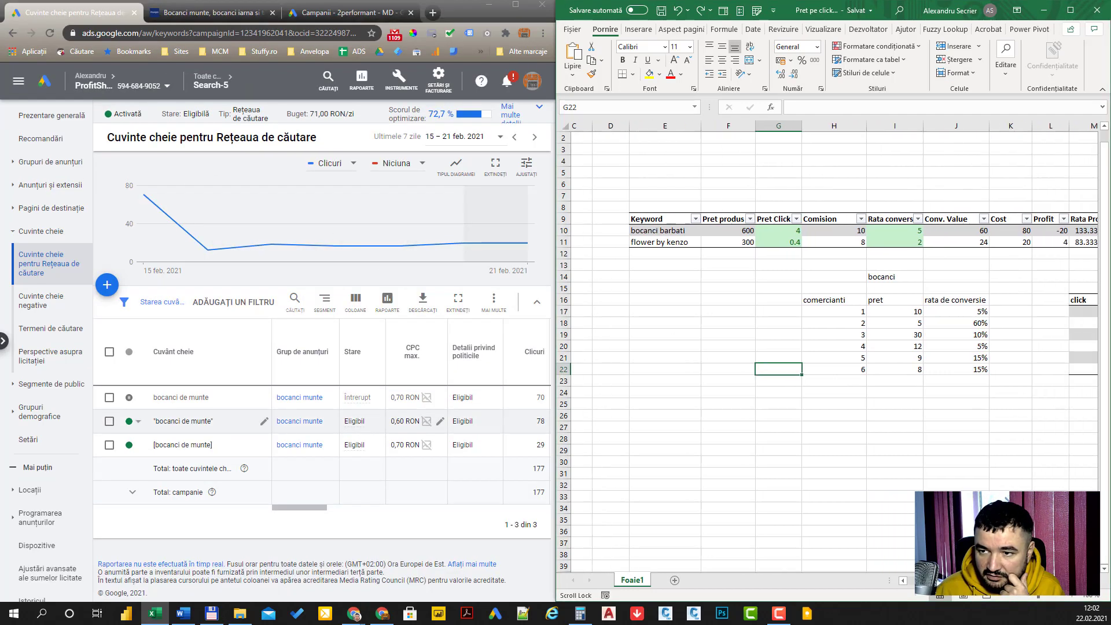
pyautogui.hscroll(1, 836, 346)
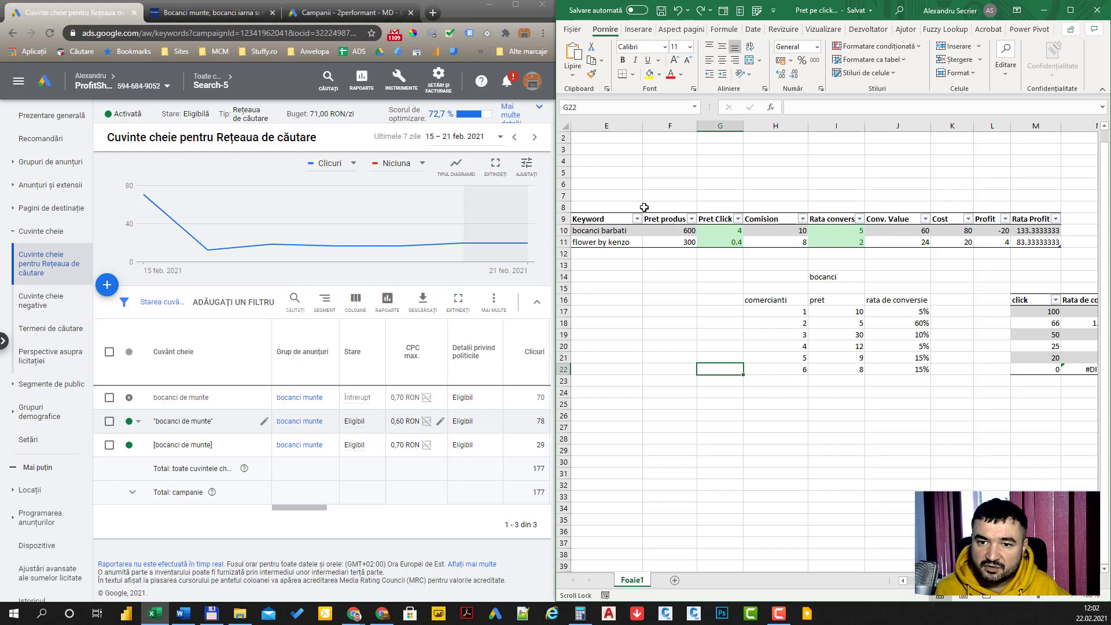
pyautogui.click(720, 230)
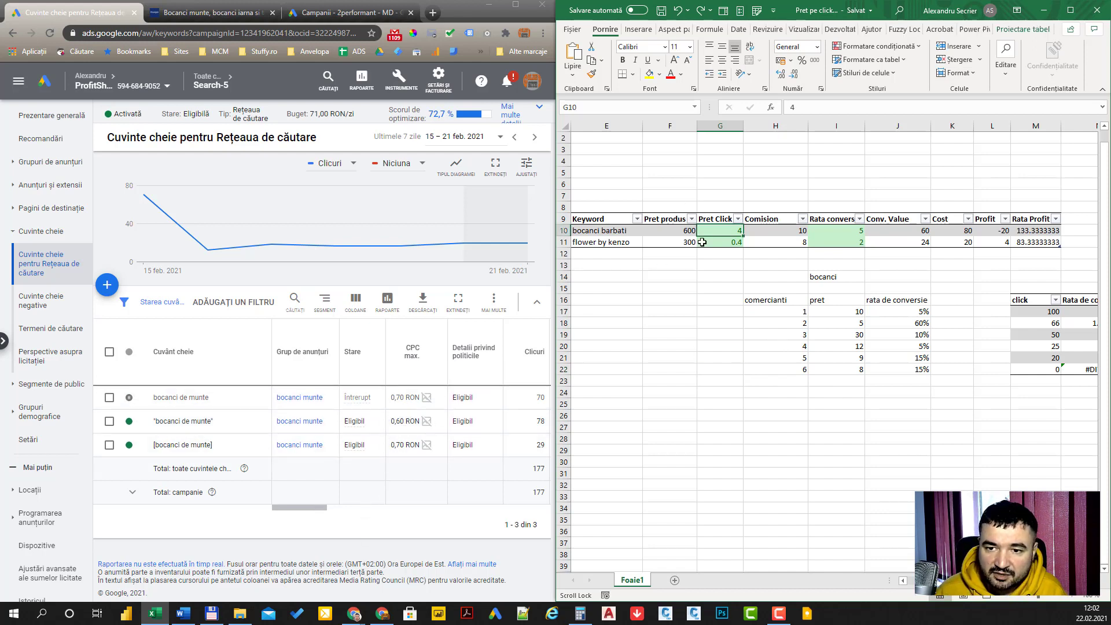
pyautogui.write('0.6')
pyautogui.press('Return')
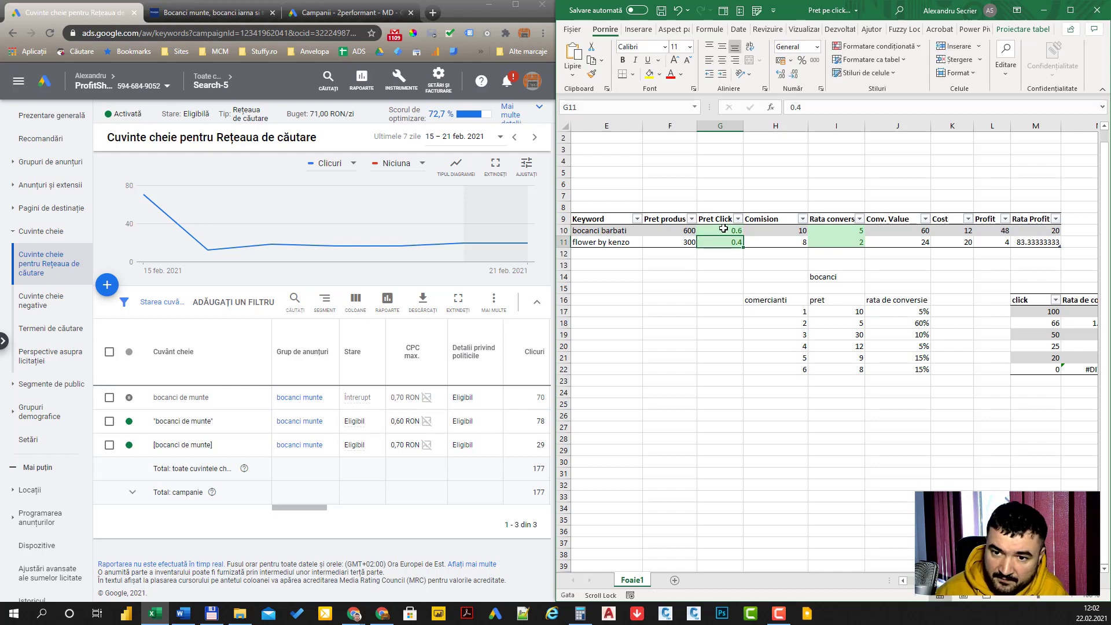
# Enter the phrase match keyword's 78 clicks in cell M18 of the click and conversion rate table.
pyautogui.click(769, 232)
pyautogui.click(837, 228)
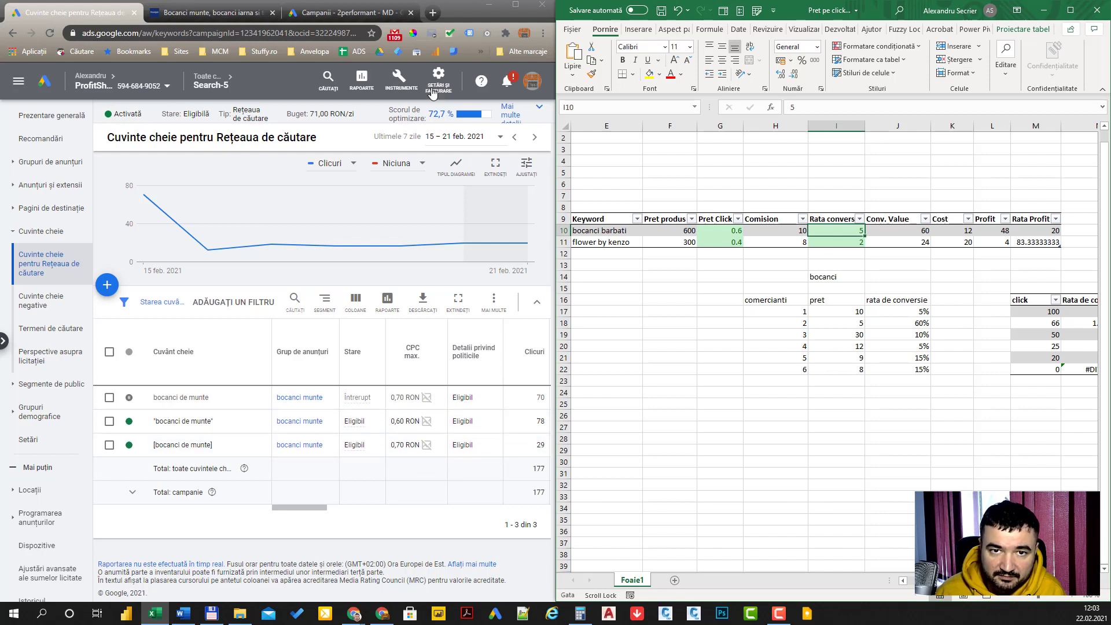
pyautogui.doubleClick(541, 421)
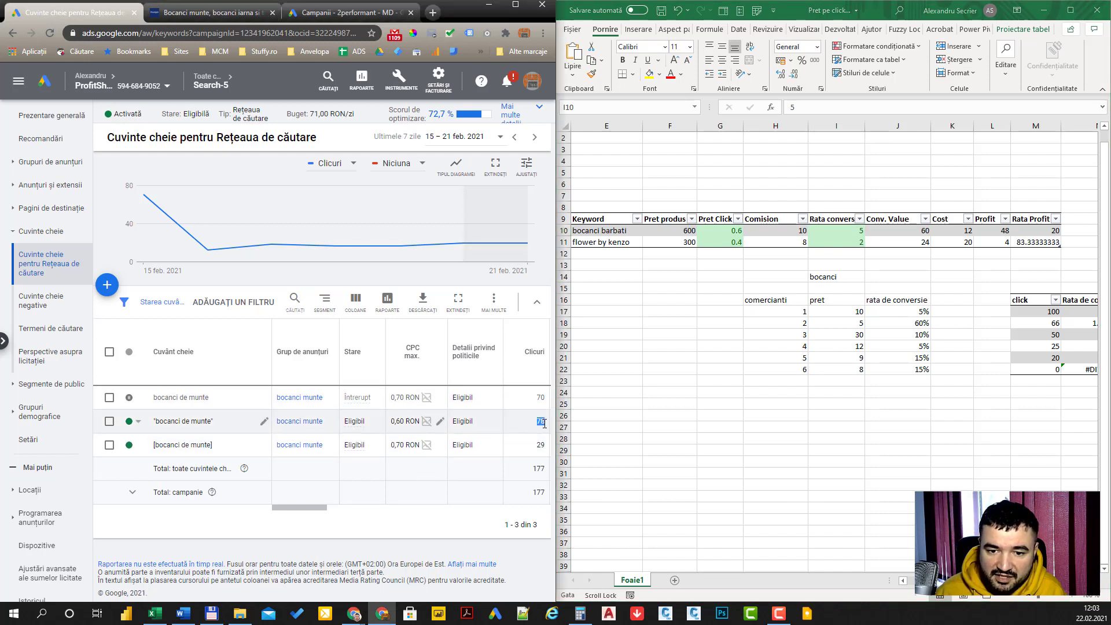
pyautogui.click(1036, 323)
pyautogui.hscroll(1, 977, 330)
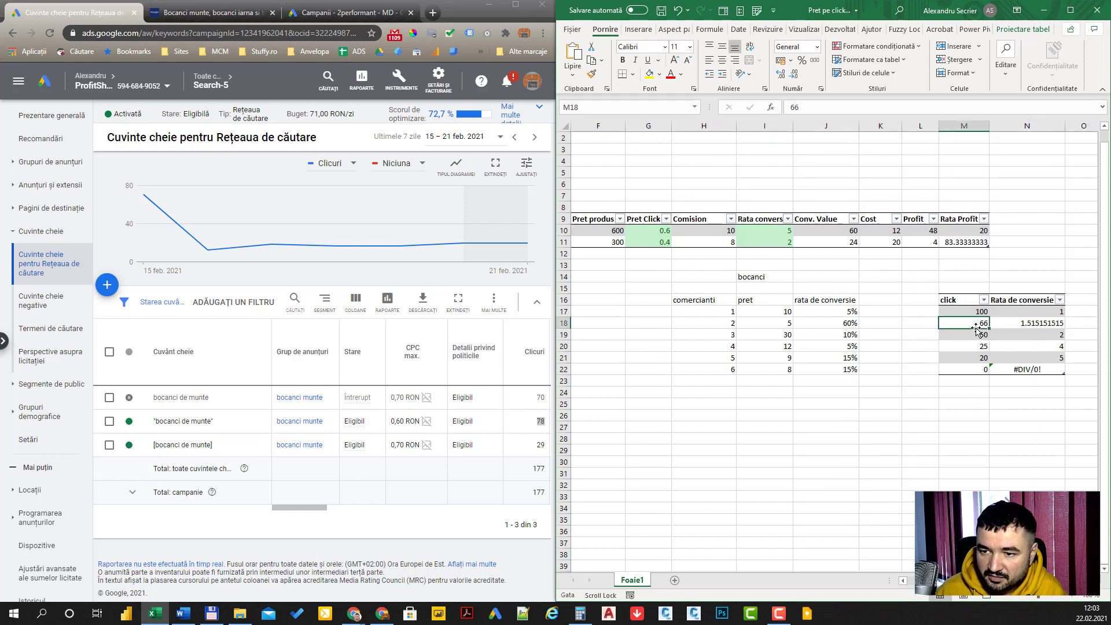
pyautogui.write('78')
pyautogui.press('Return')
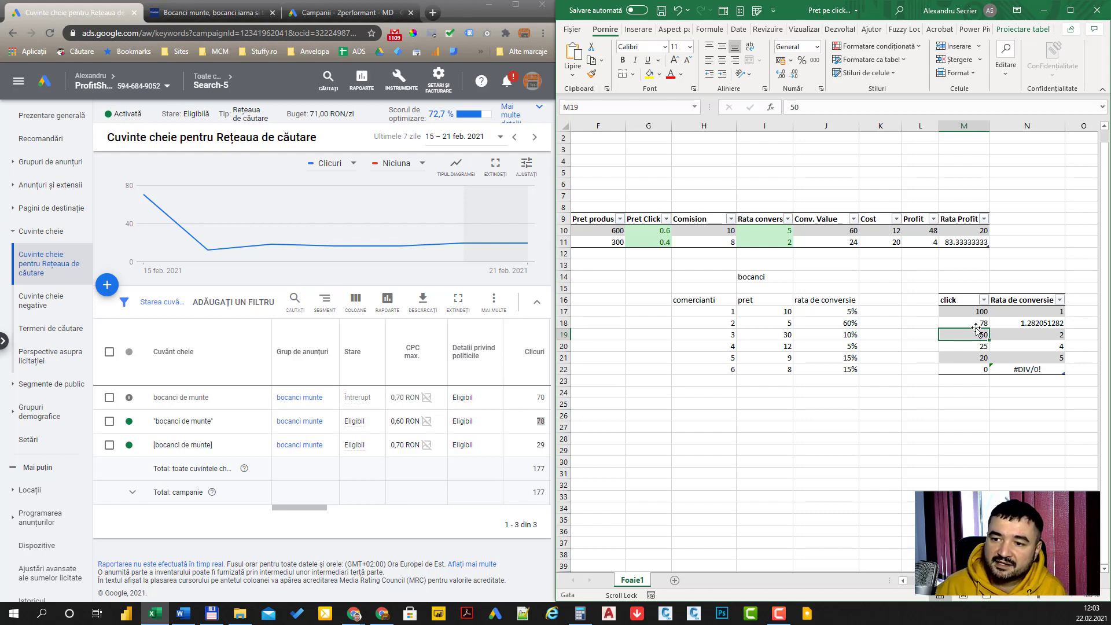
# Set the conversion rate of the "bocanci barbati" keyword to 1.2, based on the rate calculated for 78 clicks.
pyautogui.click(1009, 322)
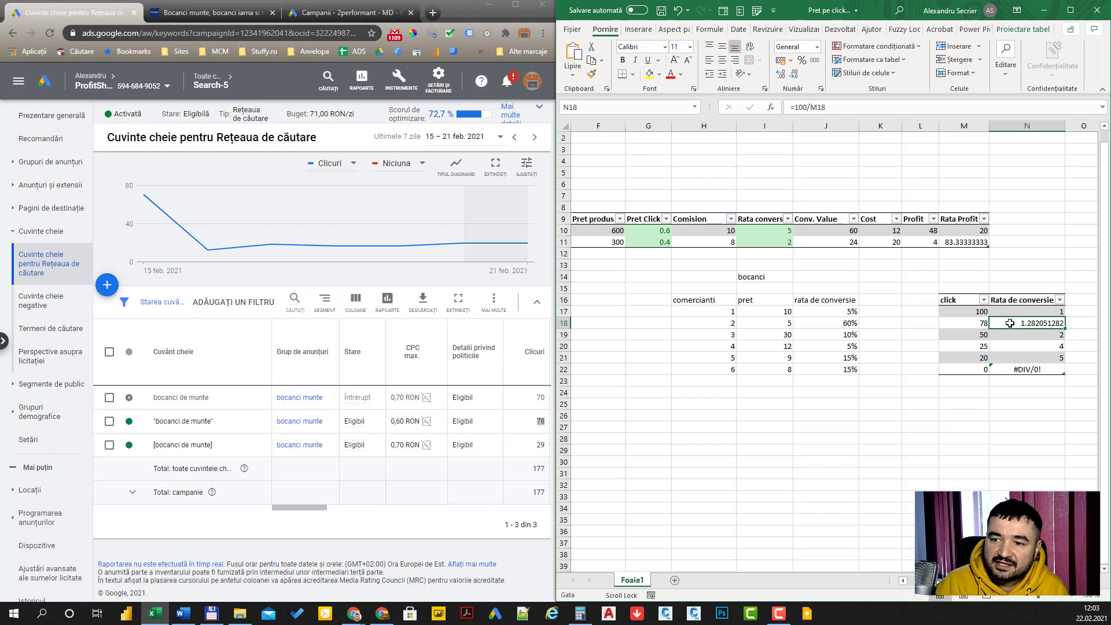
pyautogui.click(769, 235)
pyautogui.write('1.2')
pyautogui.press('Return')
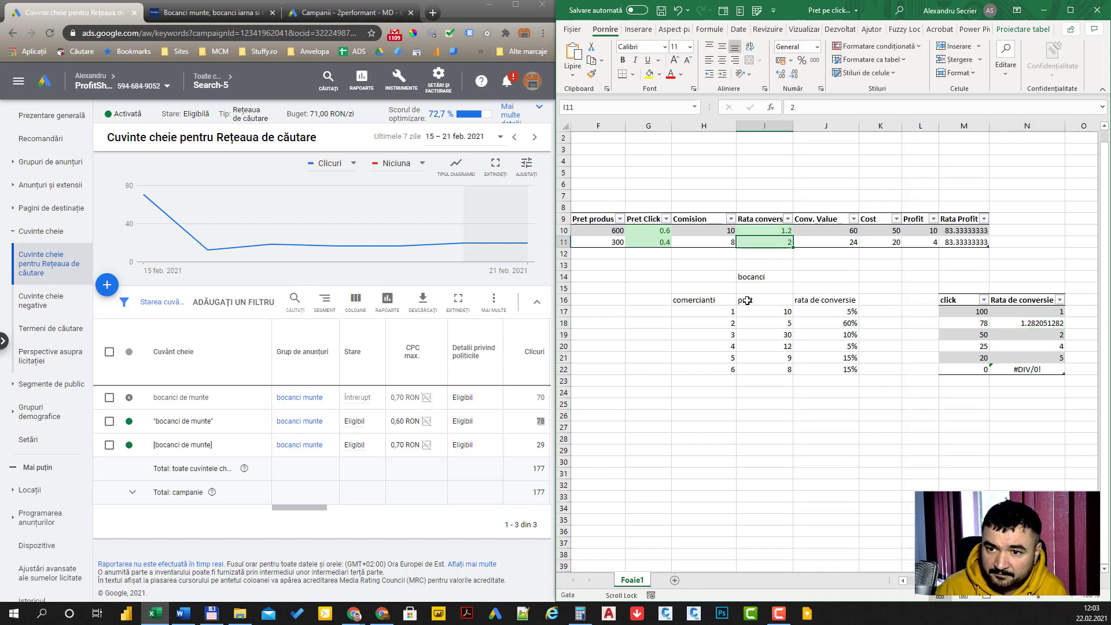
# Review how the product price and commission give the conversion value of "bocanci barbati", and compare it with the cost.
pyautogui.click(816, 230)
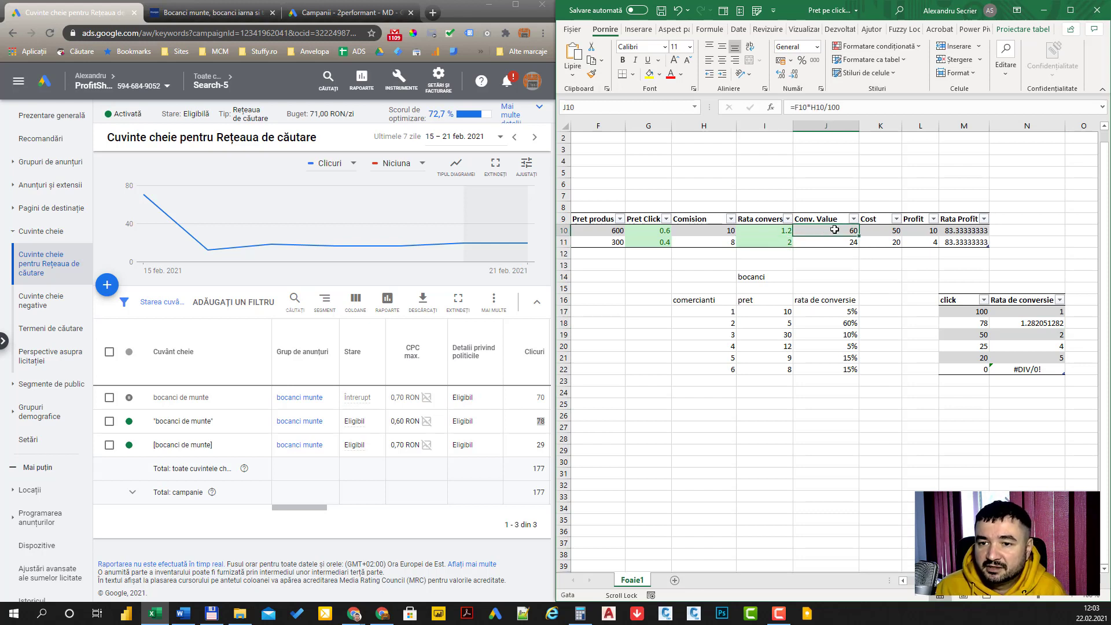
pyautogui.click(585, 229)
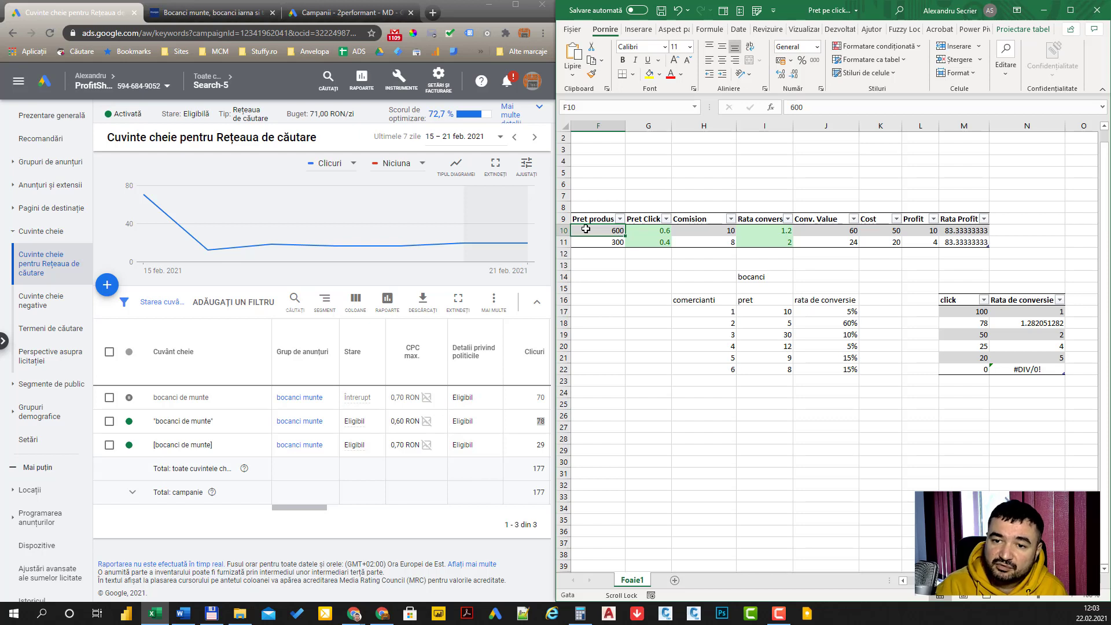
pyautogui.click(703, 231)
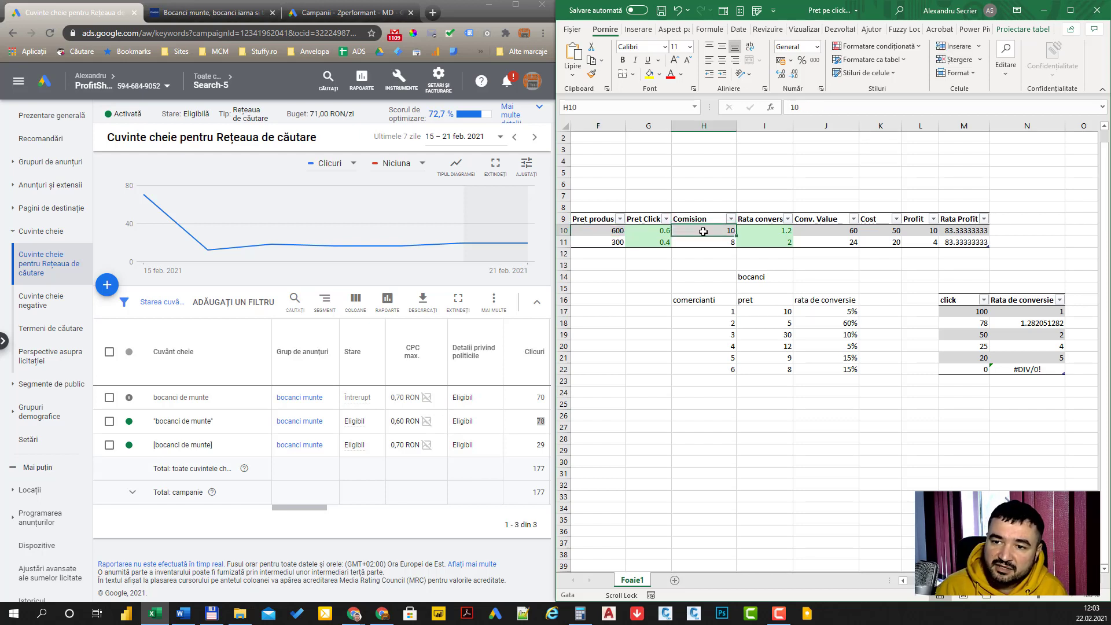
pyautogui.click(826, 230)
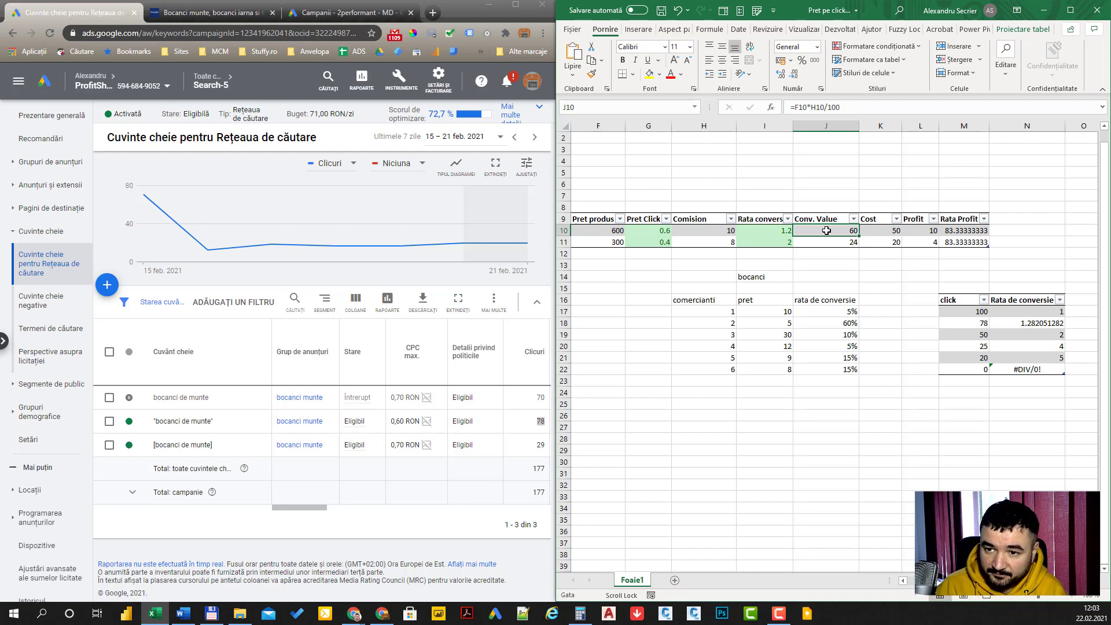
pyautogui.click(868, 230)
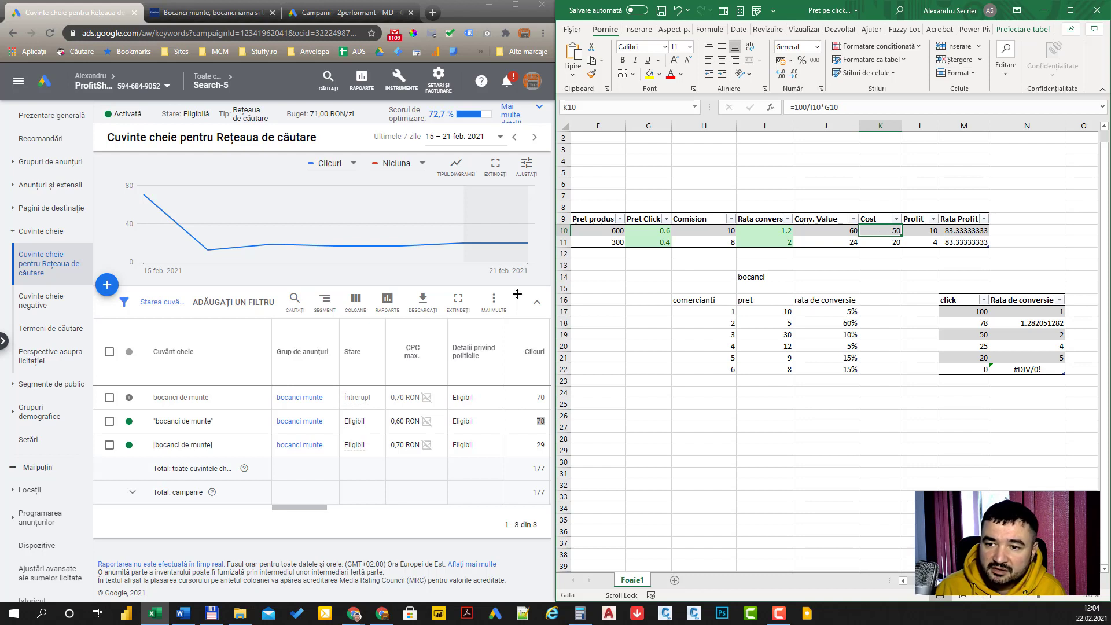
# Set the "bocanci barbati" click price to 0.55, matching the average CPC of the phrase match keyword in Google Ads.
pyautogui.moveTo(306, 508); pyautogui.dragTo(355, 511)
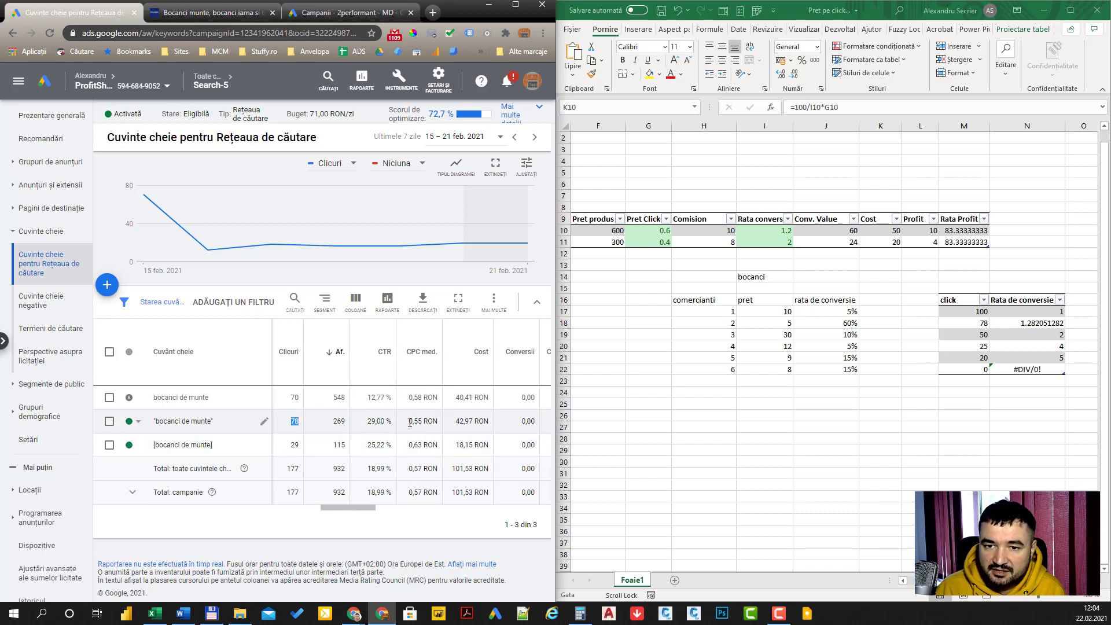
pyautogui.click(661, 232)
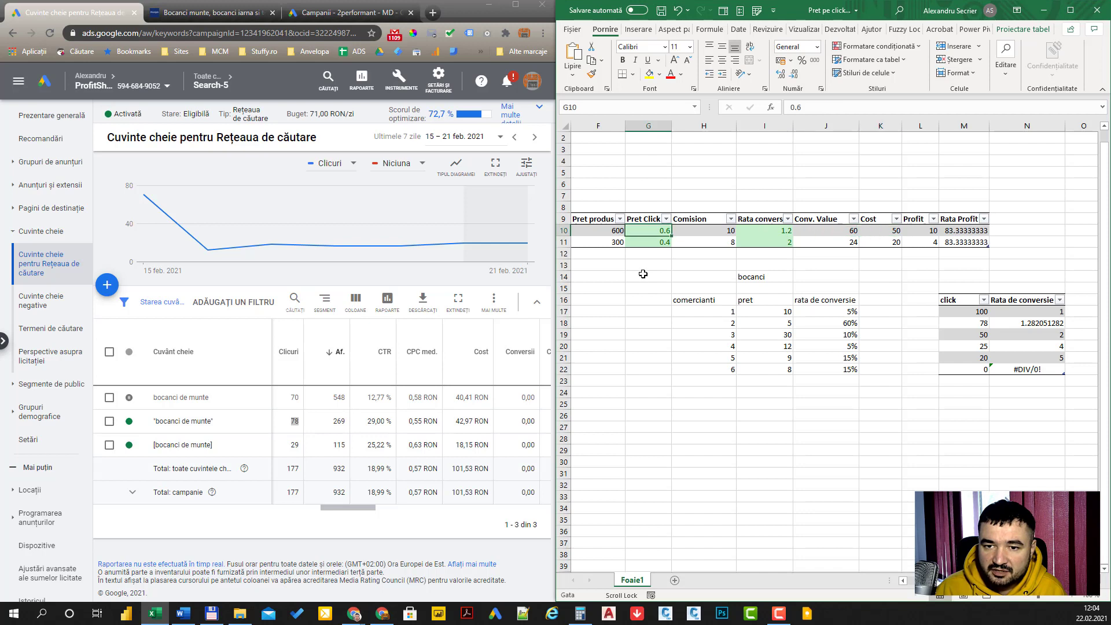
pyautogui.write('0.55')
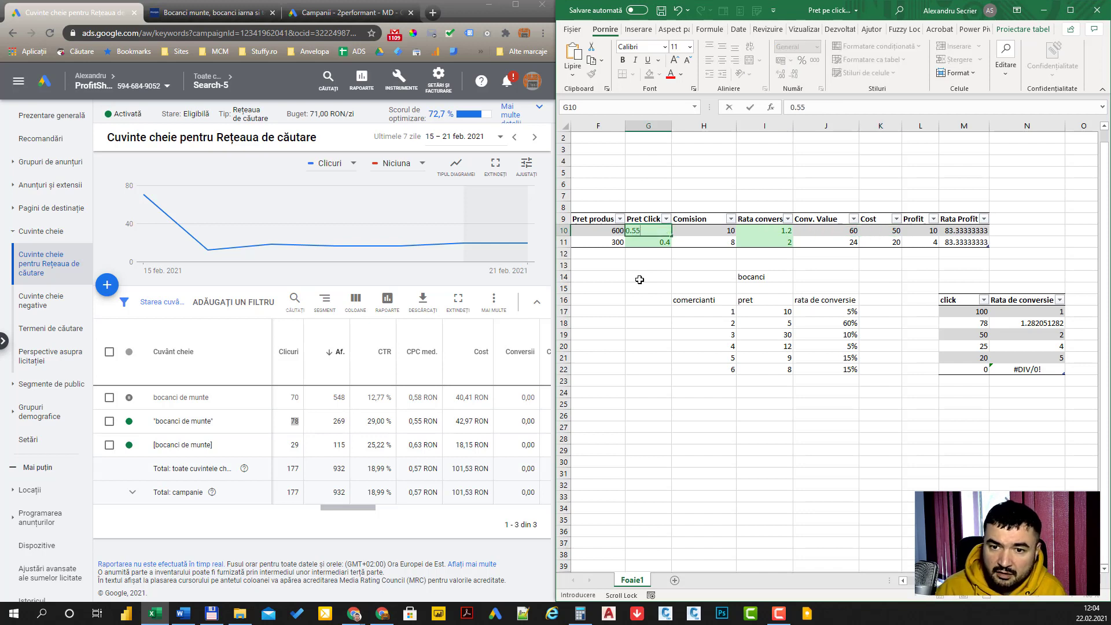
pyautogui.press('Return')
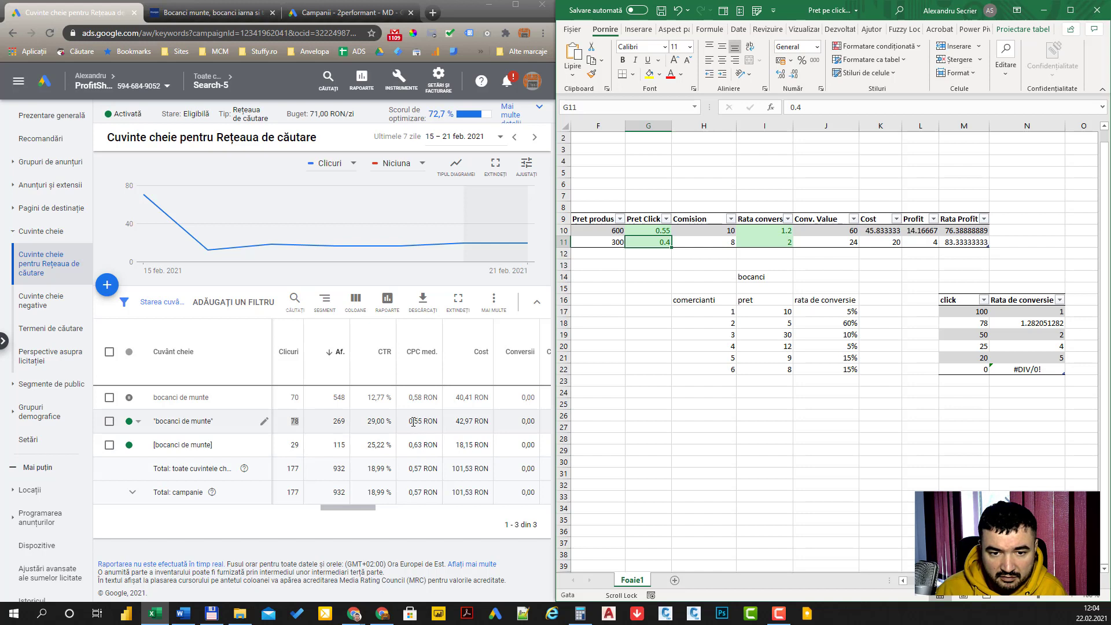
# Check the phrase match keyword's average CPC in Google Ads and inspect the Cost formula of the "bocanci barbati" row in Excel.
pyautogui.moveTo(411, 422); pyautogui.dragTo(423, 421)
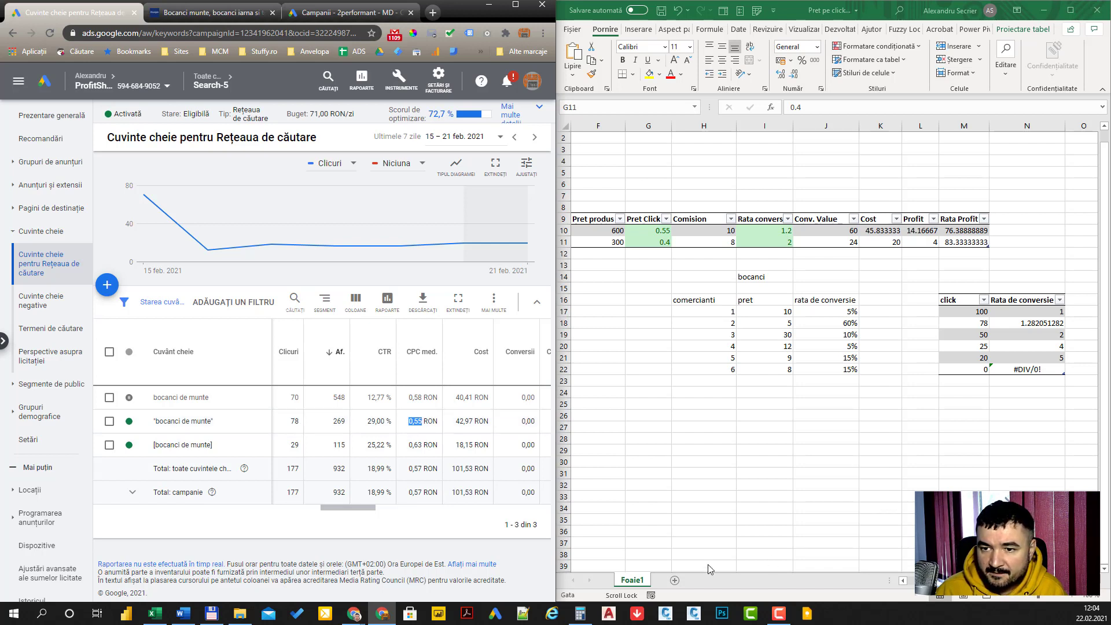
pyautogui.hotkey('alt', 'Tab')
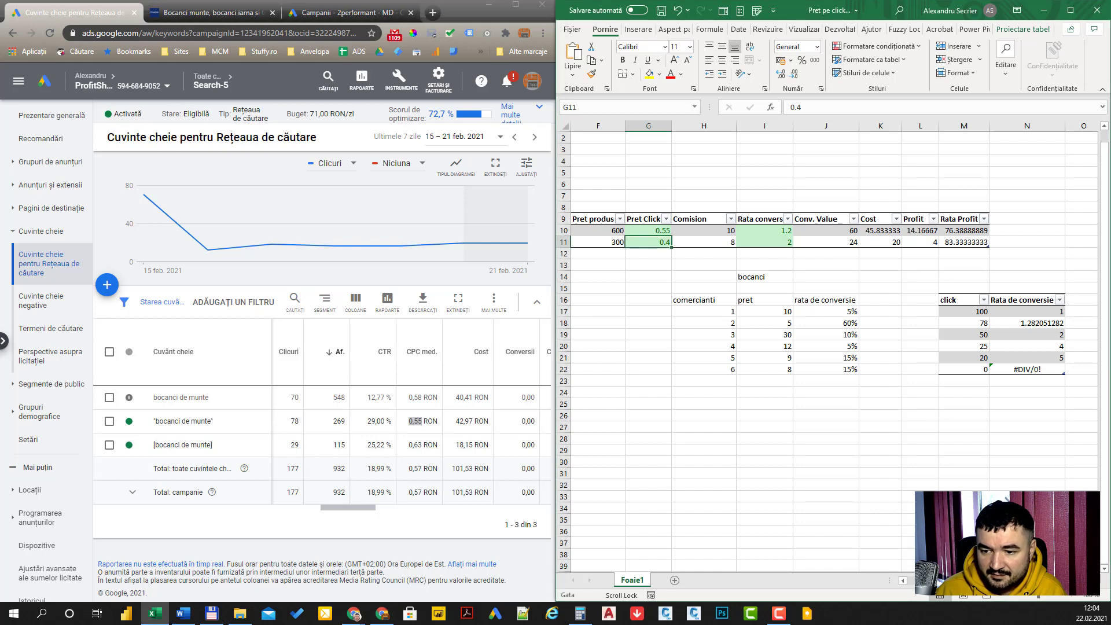
pyautogui.hscroll(-2, 828, 347)
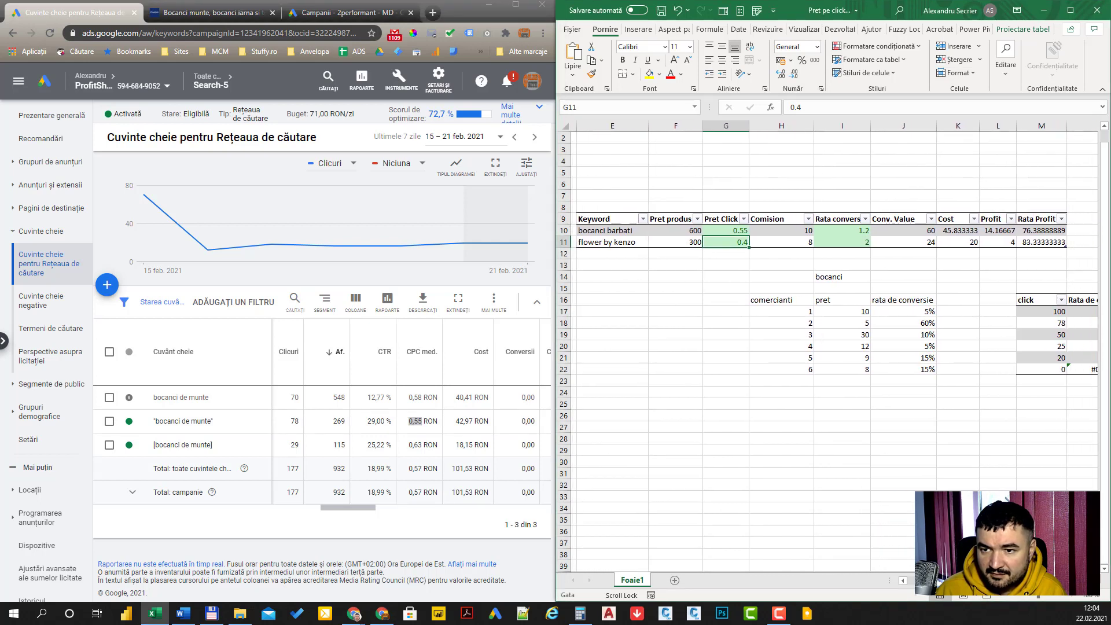
pyautogui.hscroll(-2, 839, 347)
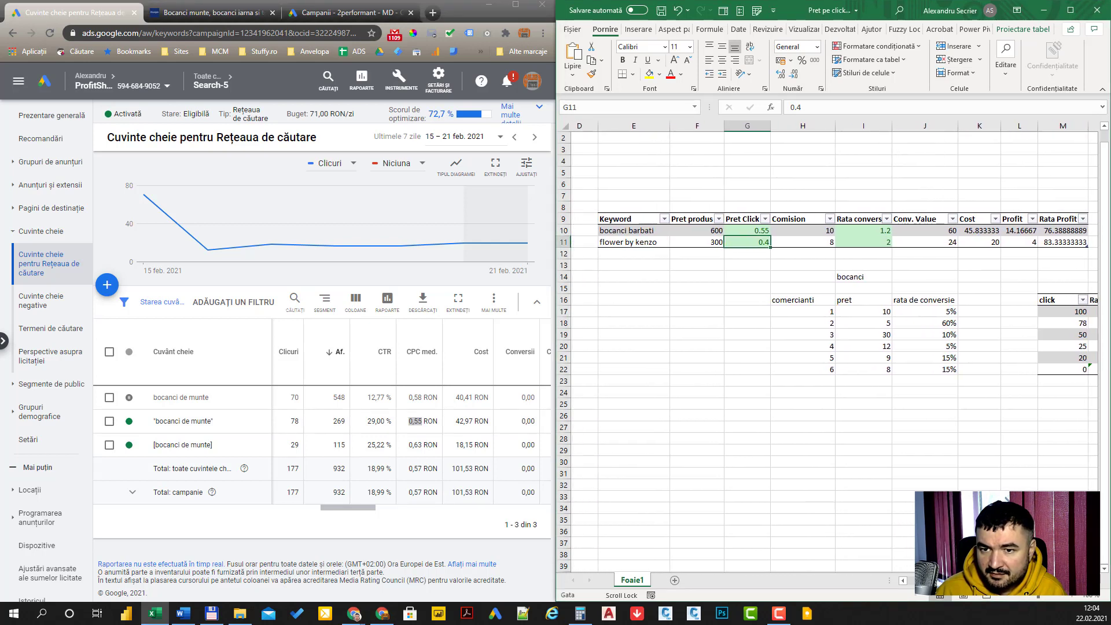
pyautogui.hscroll(1, 828, 348)
pyautogui.hscroll(-1, 996, 240)
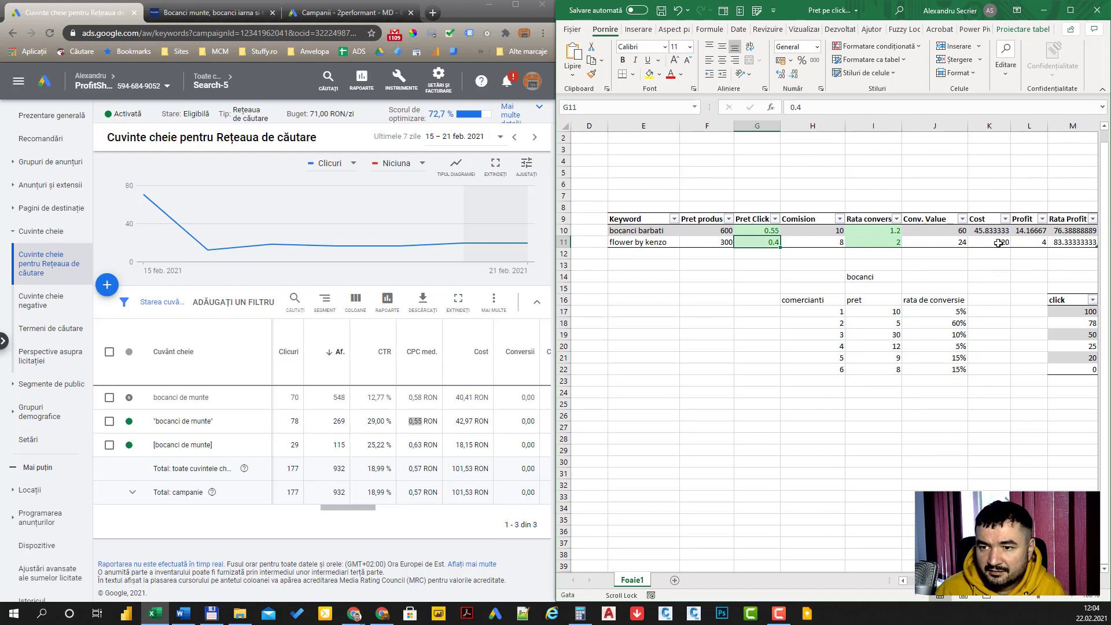
pyautogui.click(989, 235)
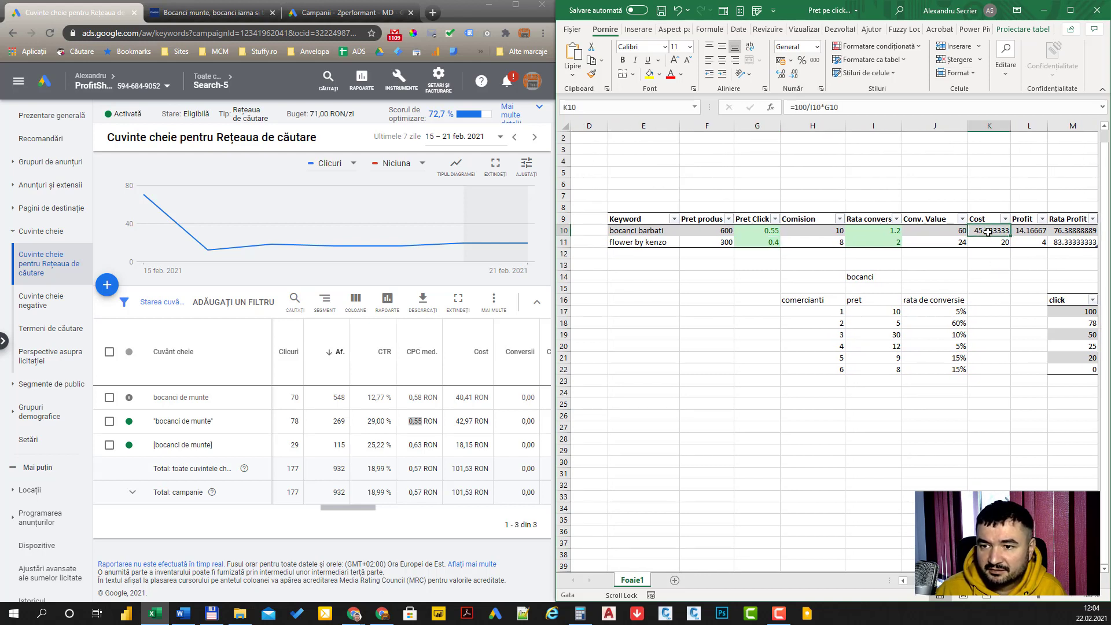
pyautogui.doubleClick(988, 233)
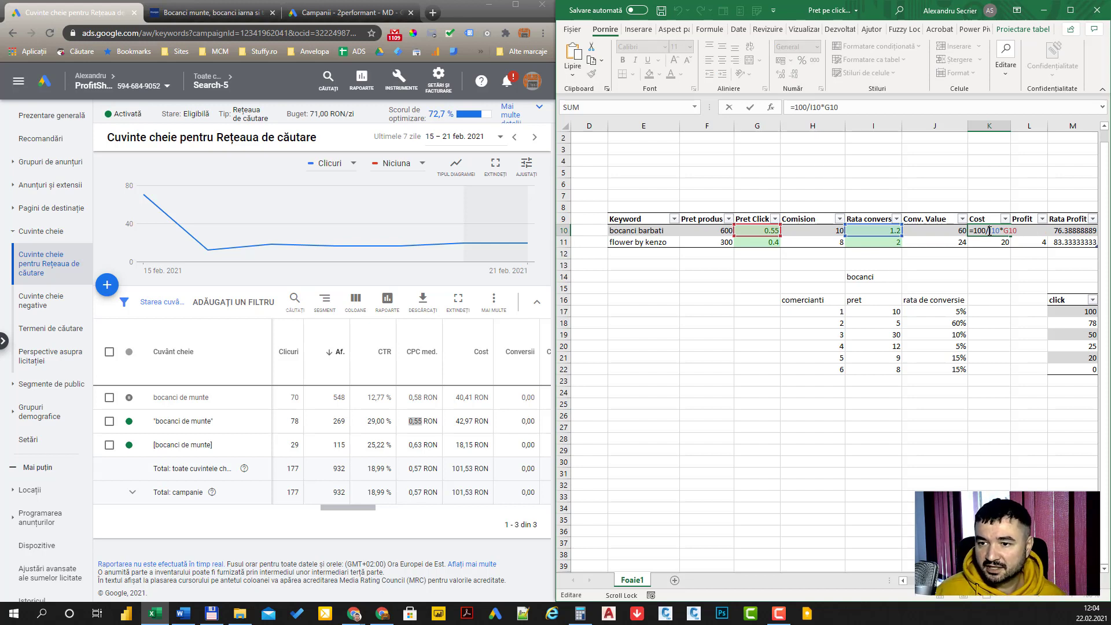
pyautogui.press('Escape')
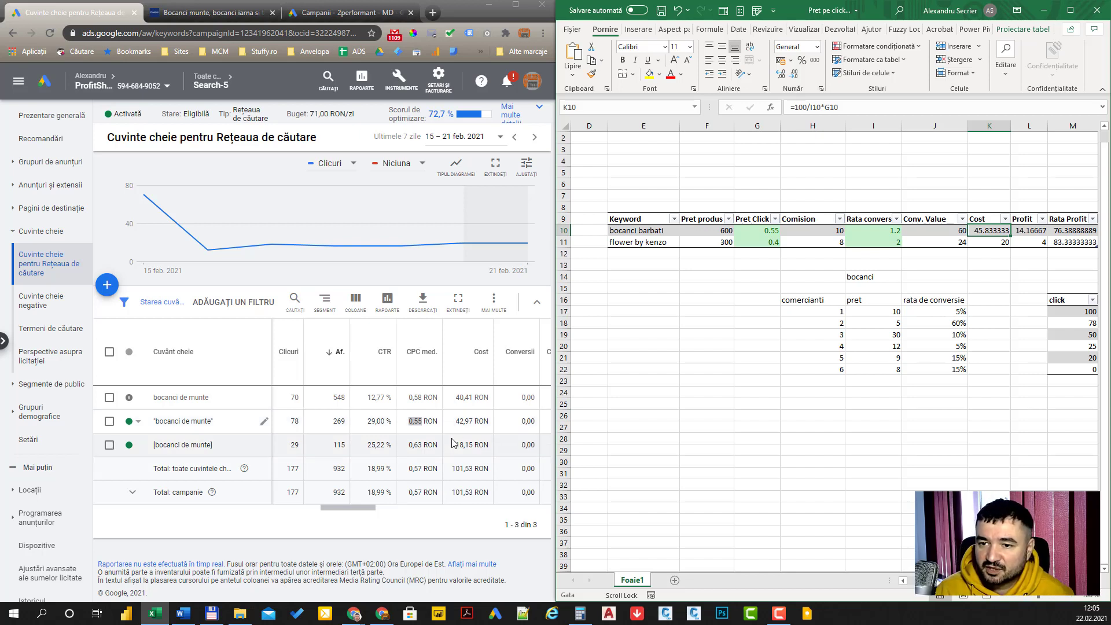
# Examine the profit, profit rate and cost calculated for the "bocanci barbati" keyword.
pyautogui.hscroll(2, 994, 229)
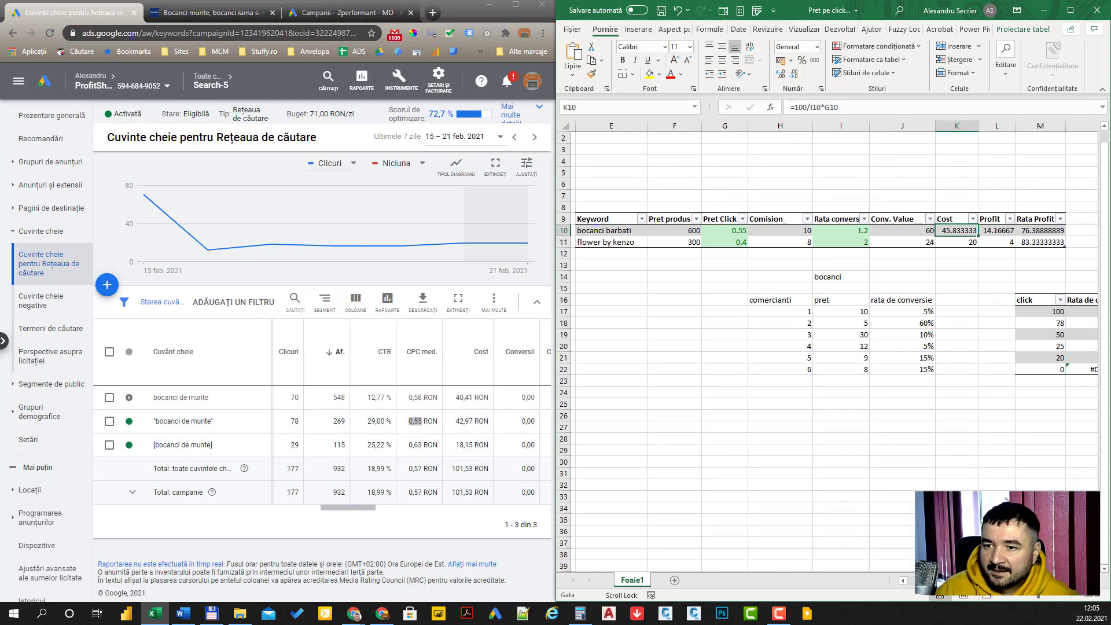
pyautogui.click(994, 230)
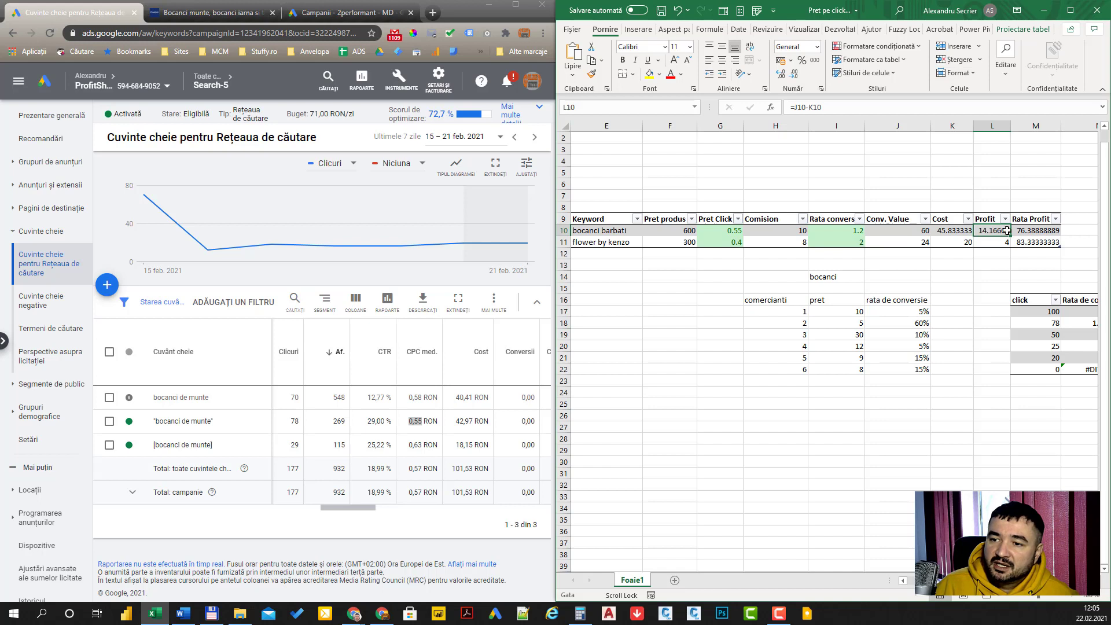
pyautogui.click(1024, 231)
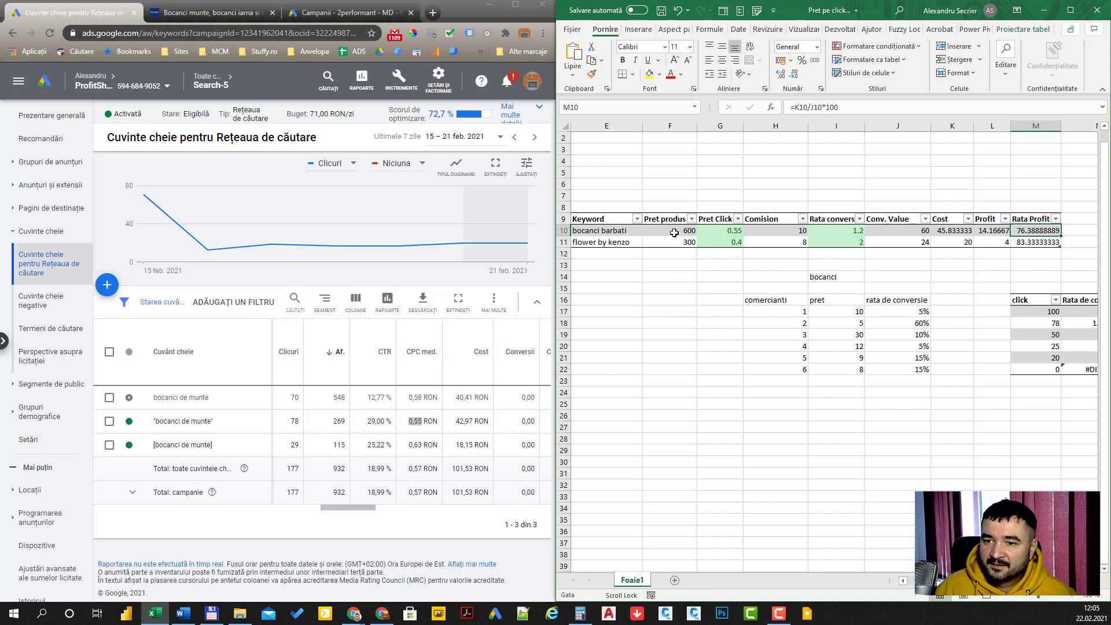
pyautogui.click(989, 232)
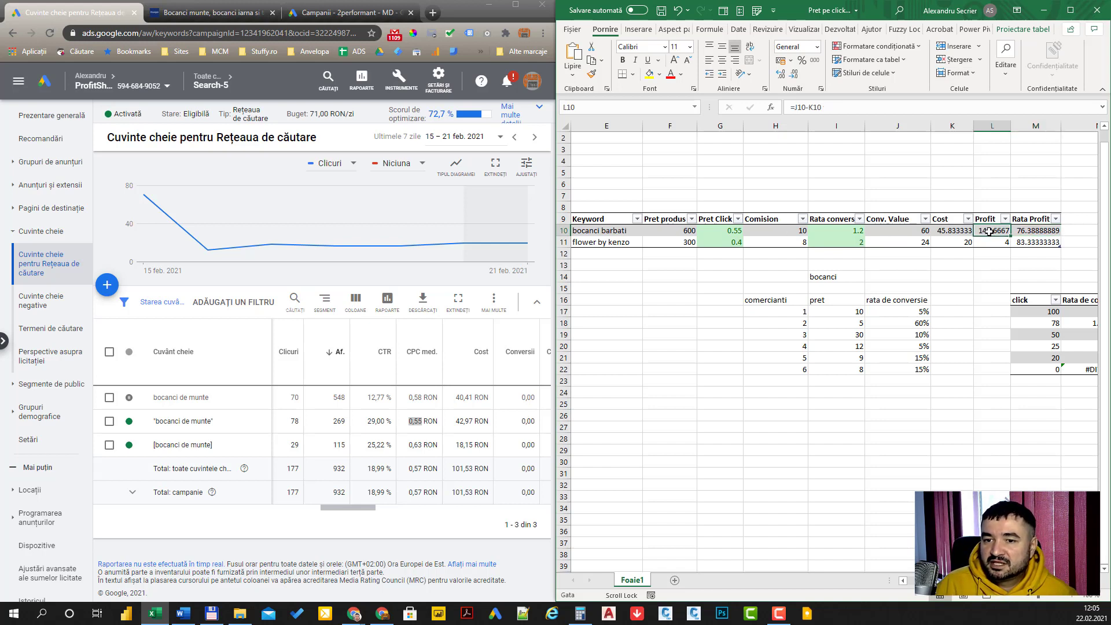
pyautogui.click(948, 230)
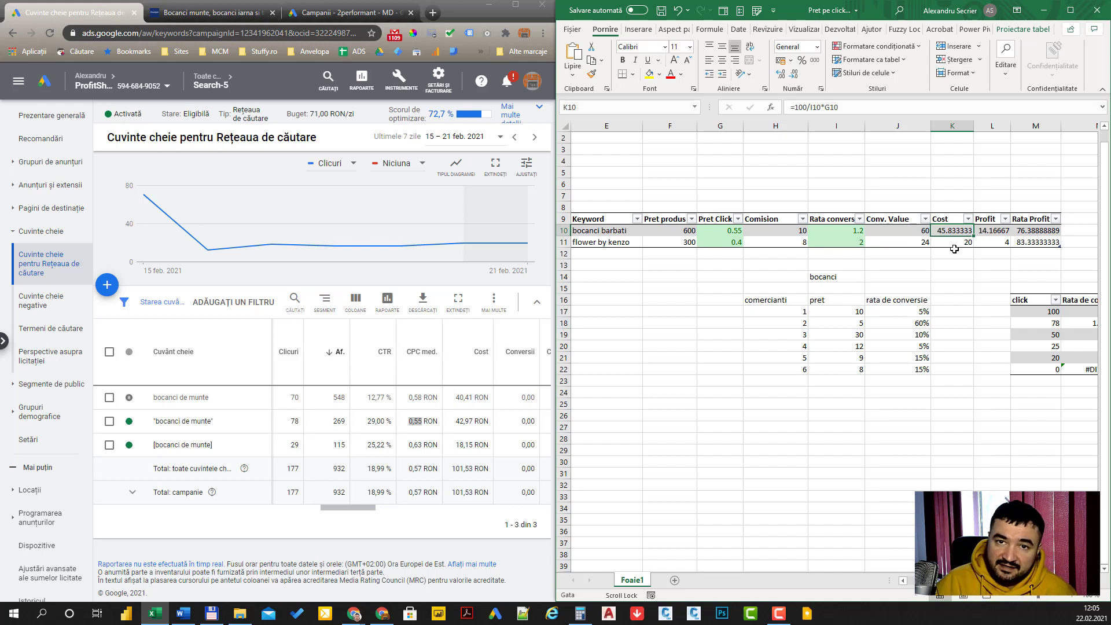
# Maximise the Google Ads window and examine the CTR of the phrase match "bocanci de munte" keyword.
pyautogui.click(452, 10)
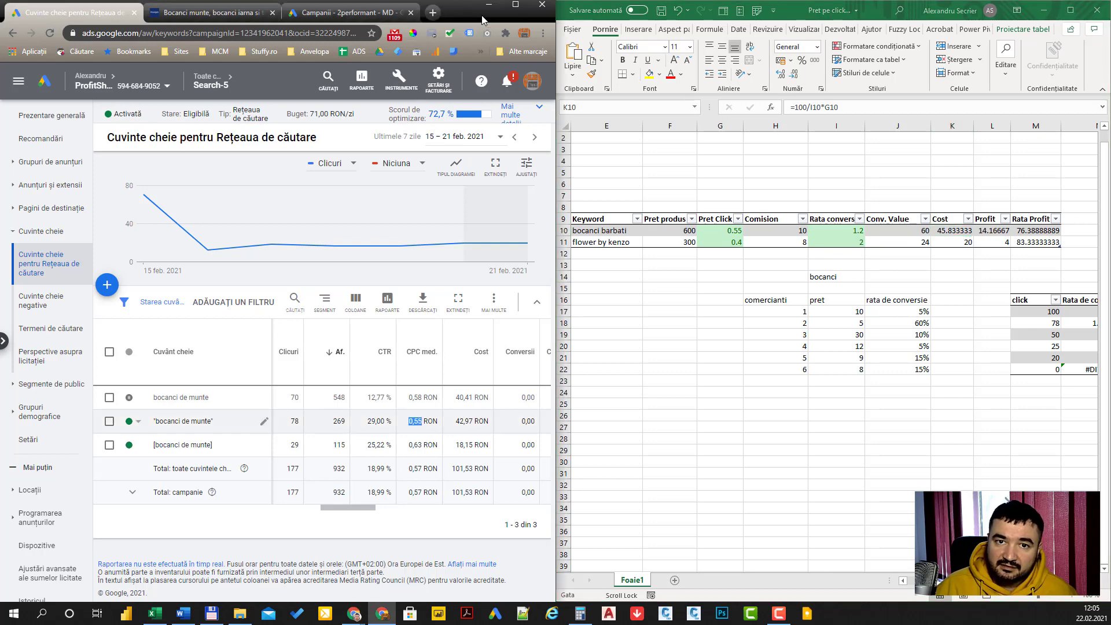
pyautogui.click(517, 10)
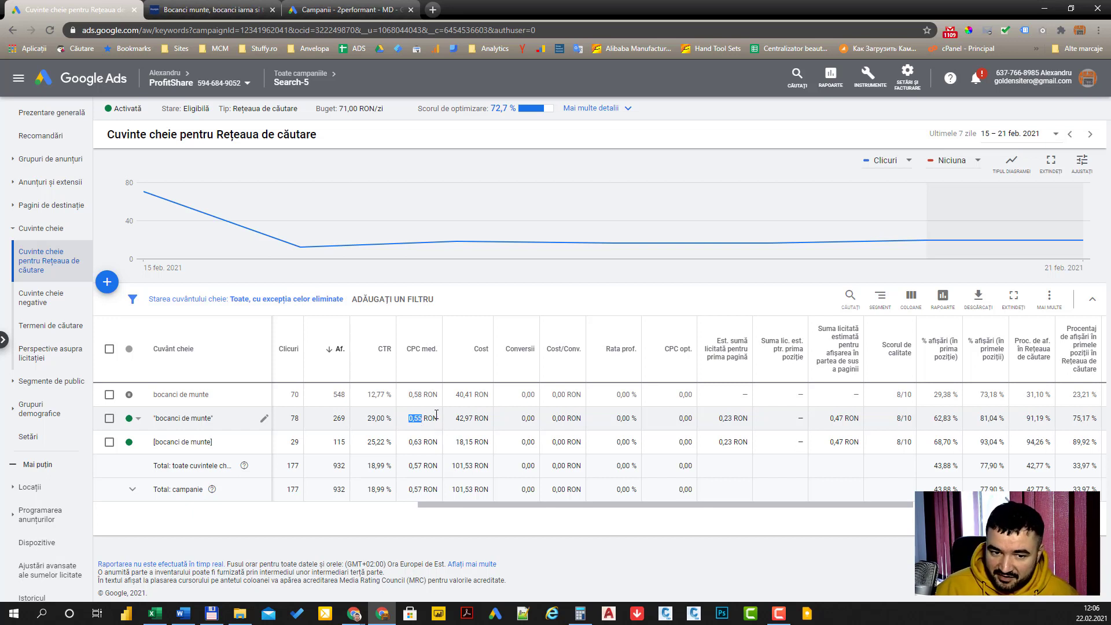
pyautogui.moveTo(367, 419); pyautogui.dragTo(389, 415)
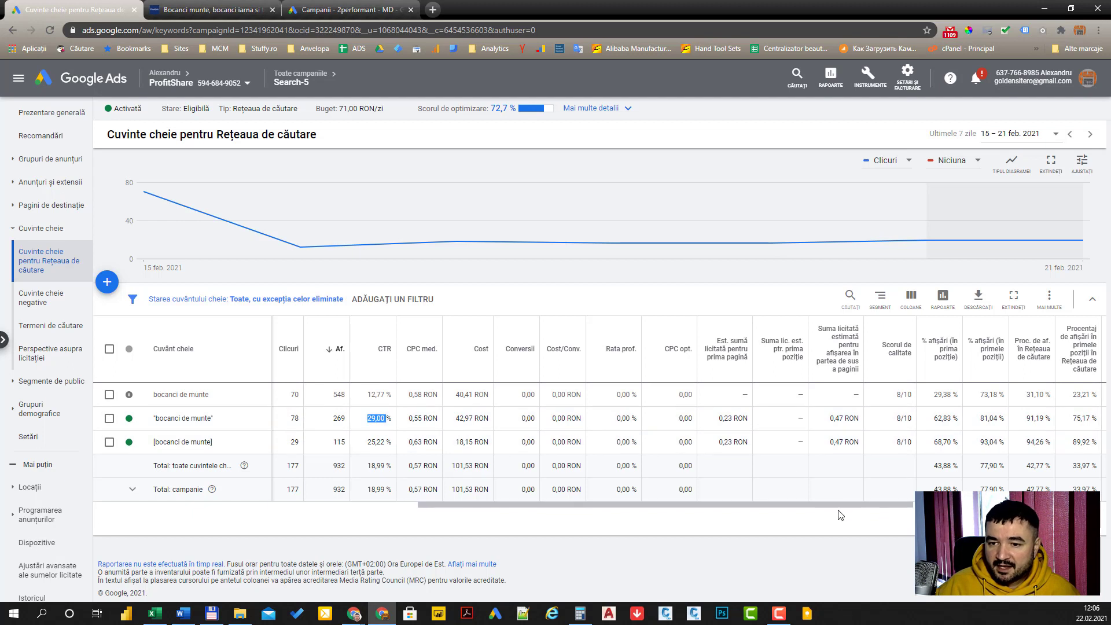
# Examine the phrase match "bocanci de munte" keyword's CTR and its share of impressions in first position.
pyautogui.moveTo(841, 515)
pyautogui.mouseDown()
pyautogui.moveTo(801, 505)
pyautogui.moveTo(906, 508)
pyautogui.moveTo(779, 507)
pyautogui.mouseUp()
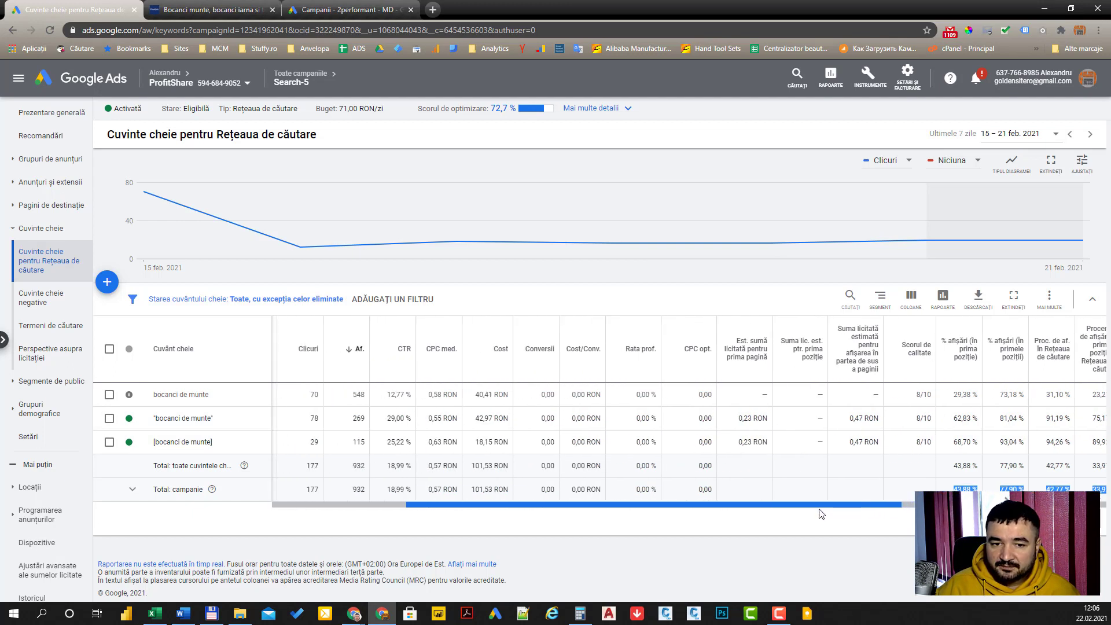
pyautogui.moveTo(406, 417); pyautogui.dragTo(415, 419)
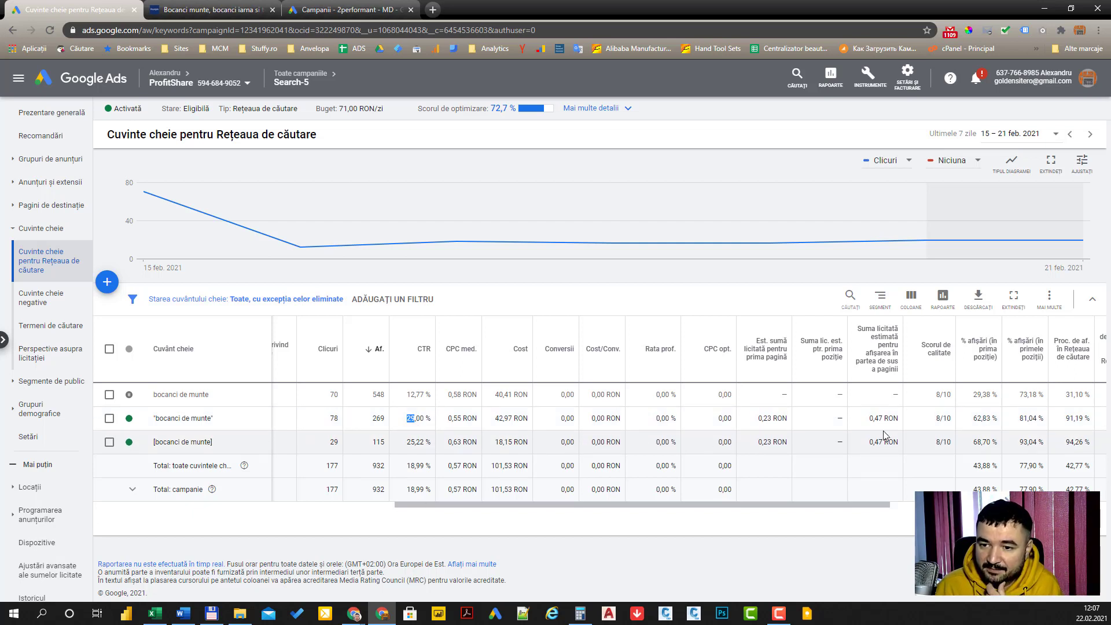
pyautogui.moveTo(970, 418); pyautogui.dragTo(993, 420)
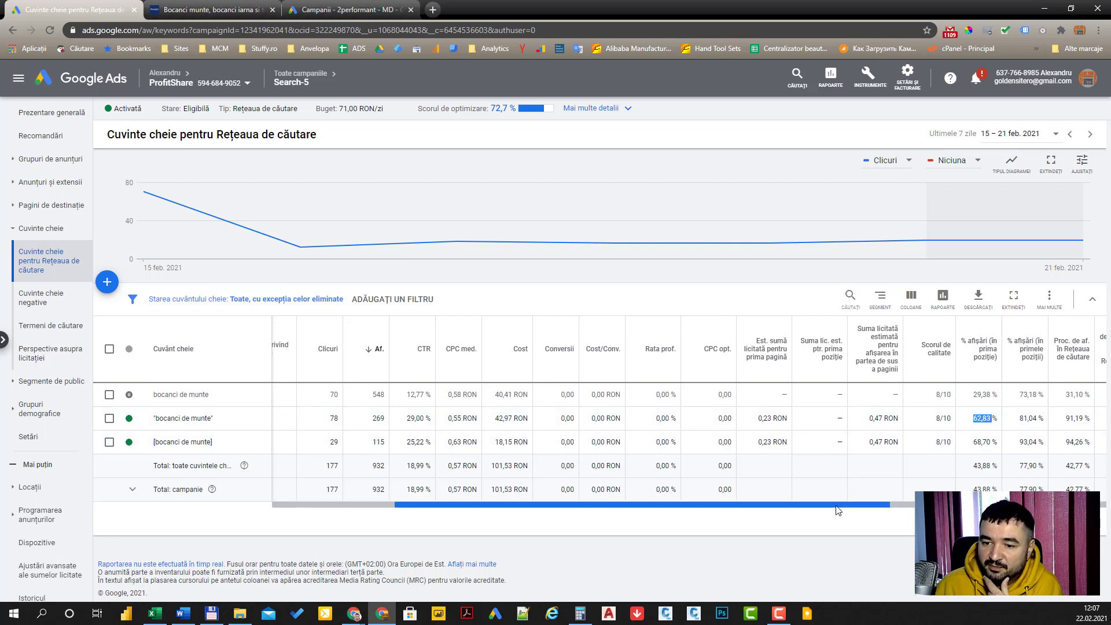
pyautogui.moveTo(839, 507); pyautogui.dragTo(1027, 506)
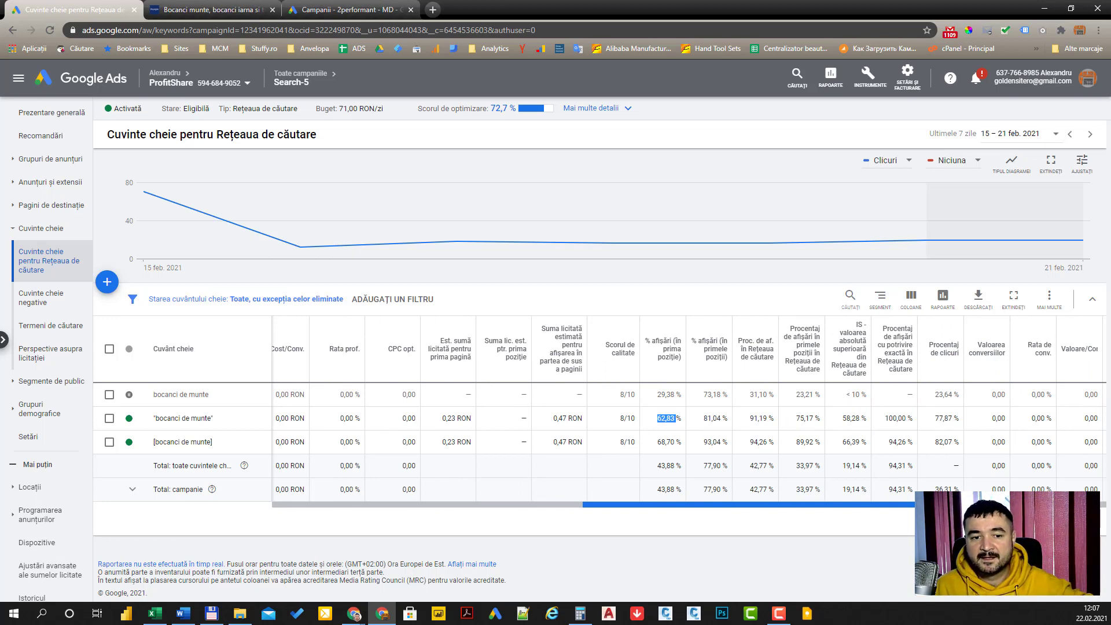
# Segment the keyword table by "Partea de sus vs. altele" and compare the clicks of both placements for the paused "bocanci de munte" keyword.
pyautogui.click(880, 298)
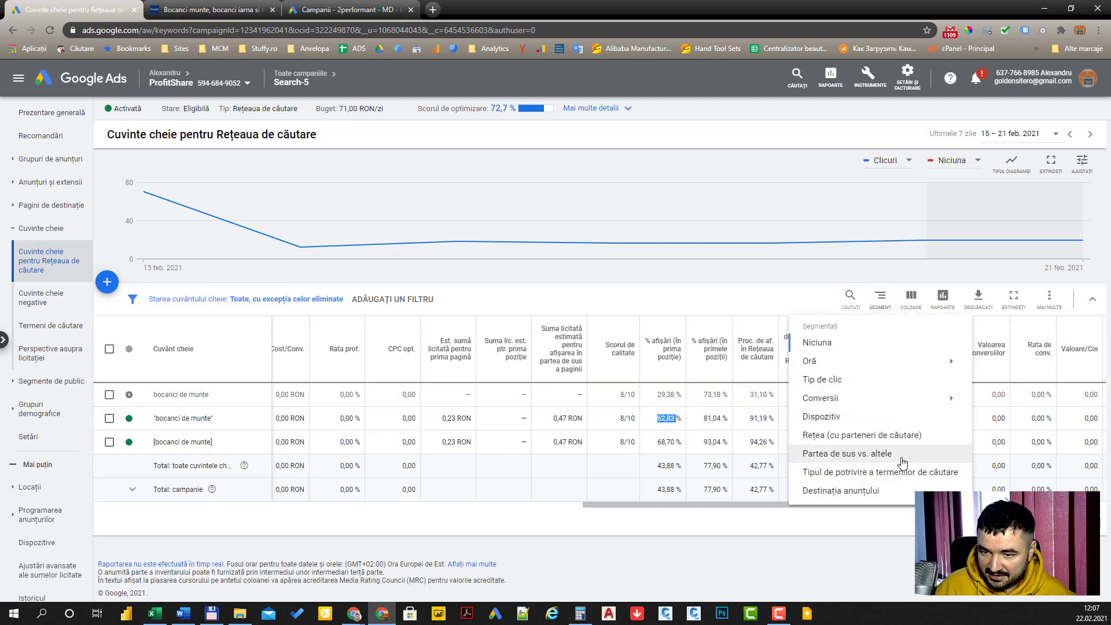
pyautogui.click(863, 455)
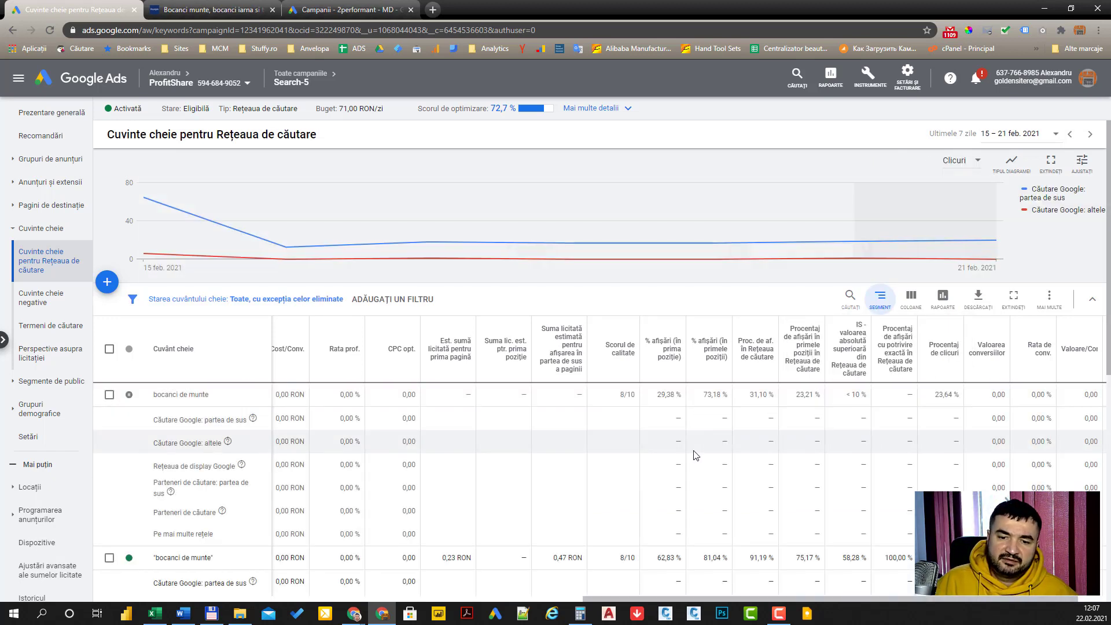
pyautogui.moveTo(693, 599); pyautogui.dragTo(486, 596)
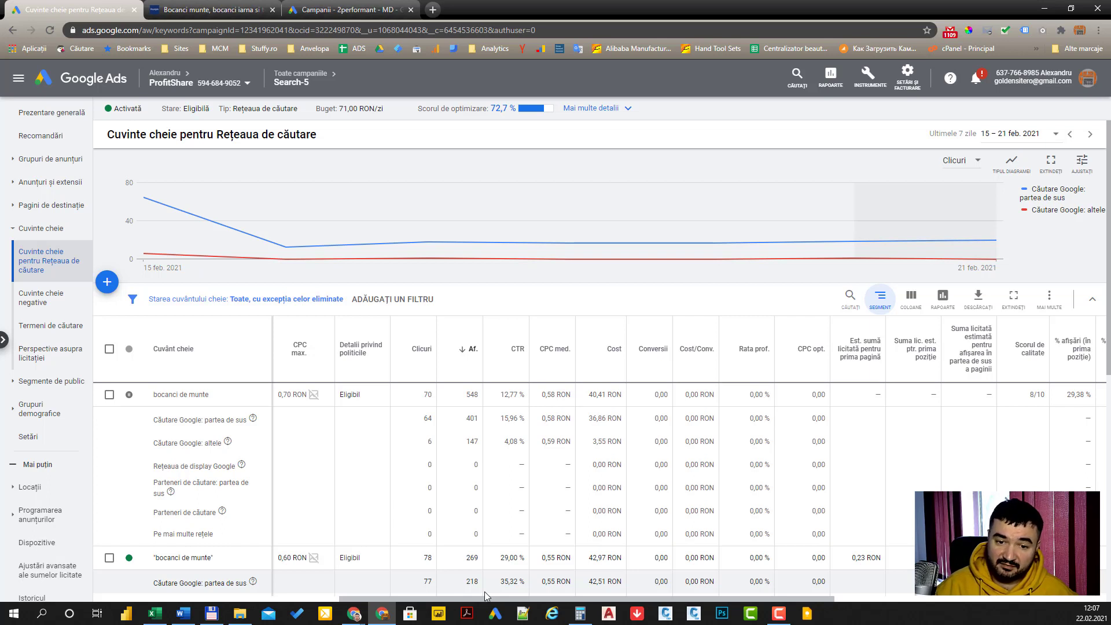
pyautogui.doubleClick(426, 417)
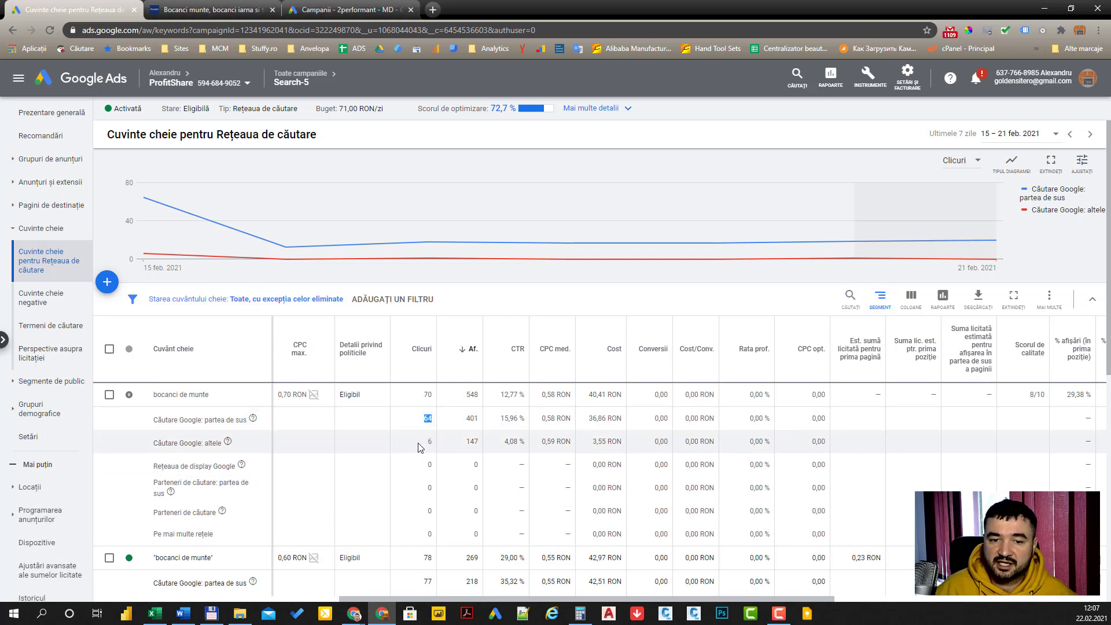
pyautogui.doubleClick(429, 442)
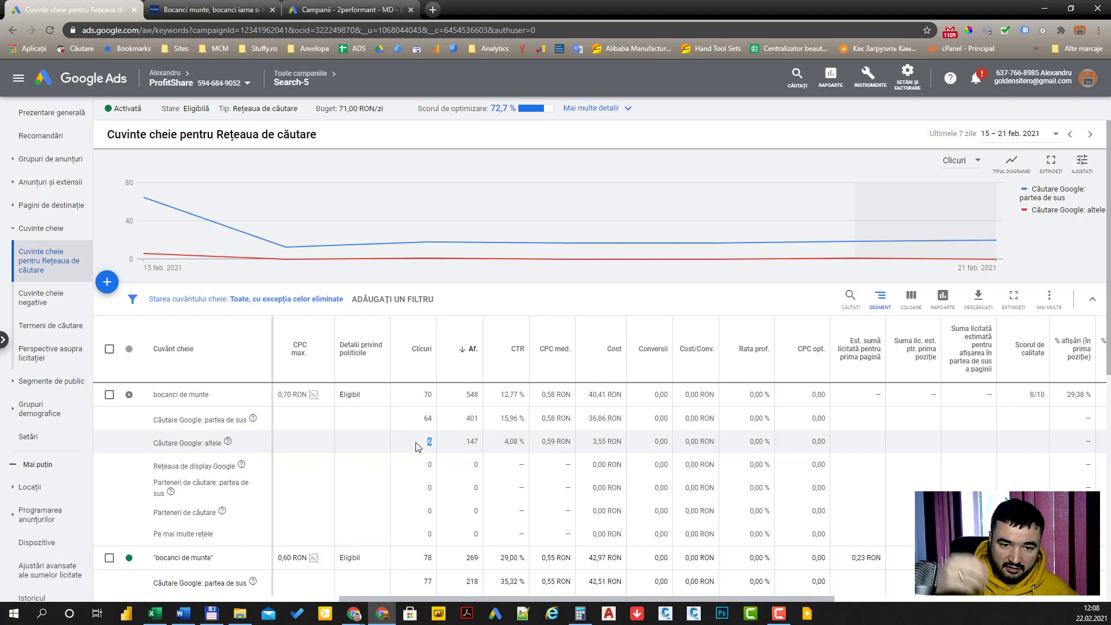
# Filter the keyword status to "Toate cele activate" and check the phrase match keyword's CTR for the top of Google Search.
pyautogui.scroll(-3, 416, 447)
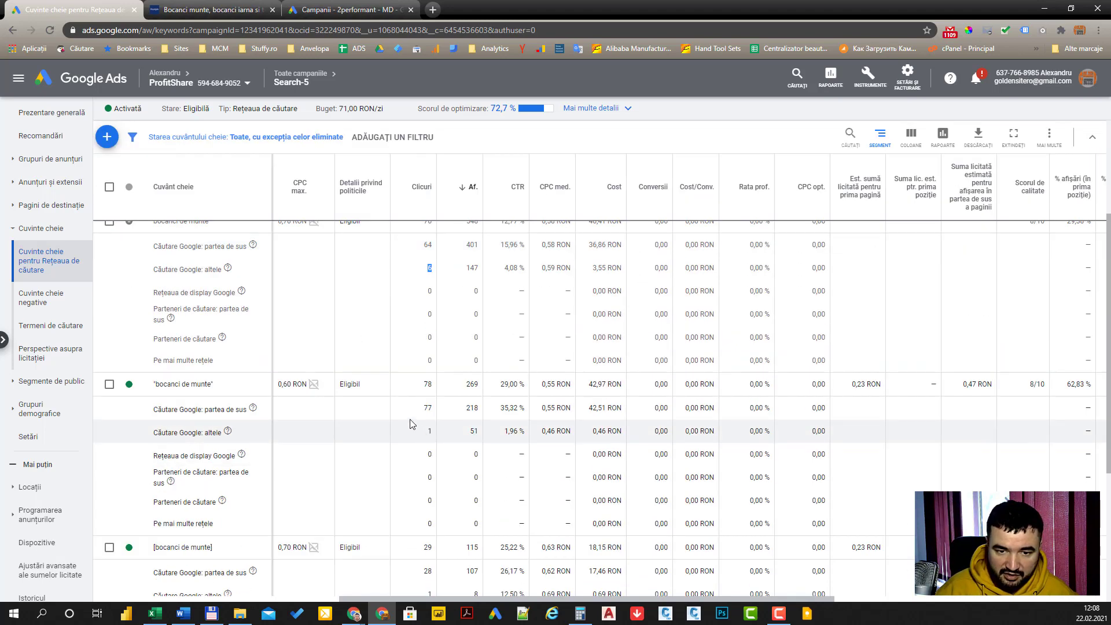
pyautogui.scroll(3, 270, 342)
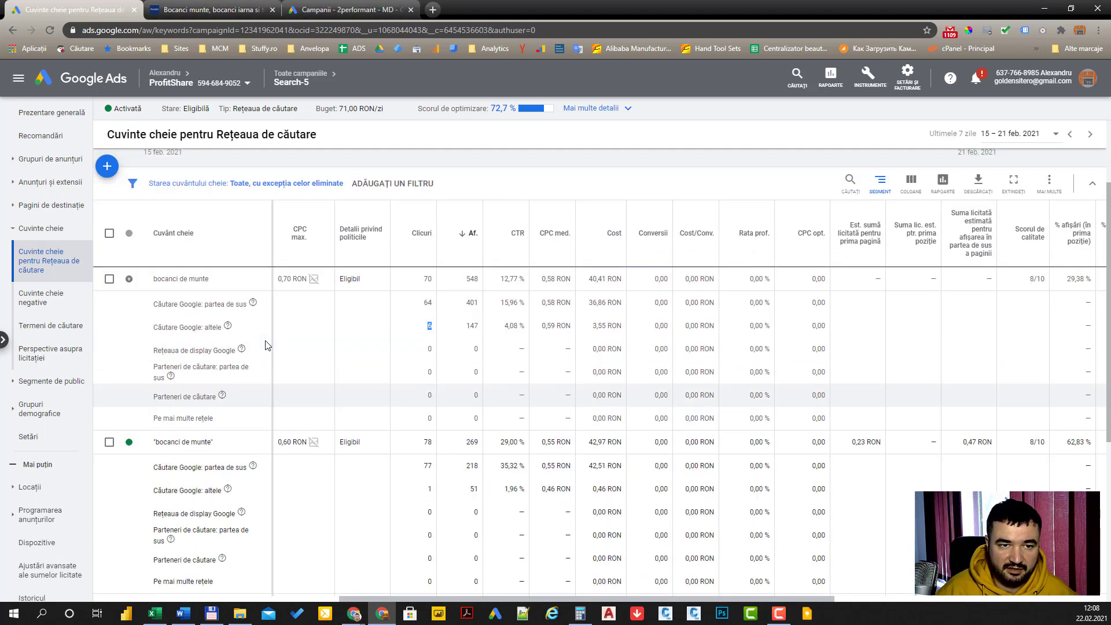
pyautogui.click(260, 299)
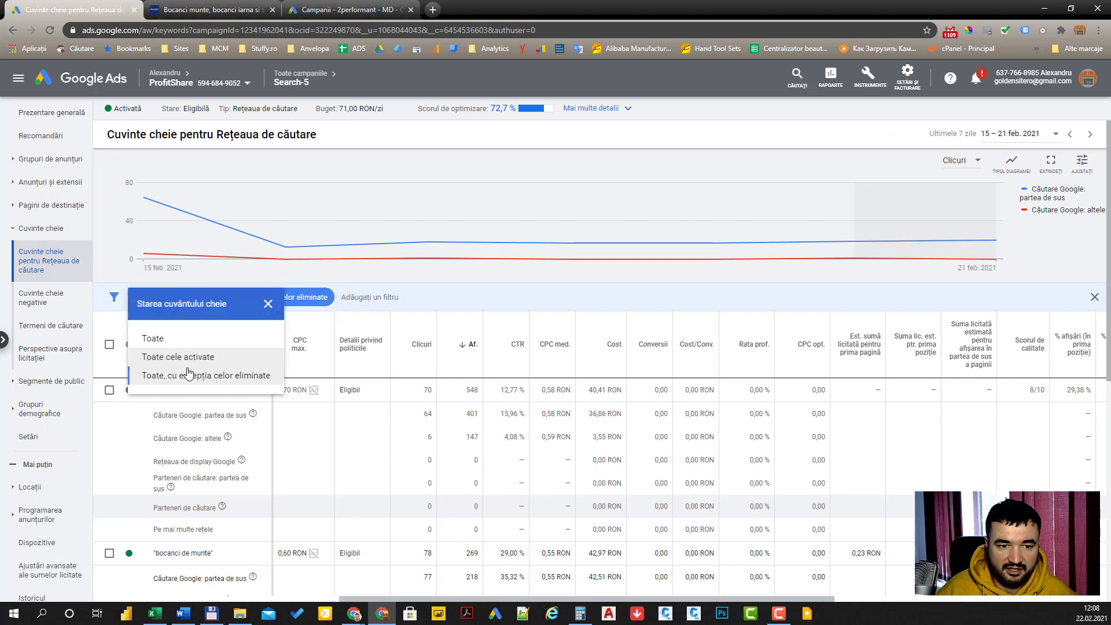
pyautogui.click(183, 356)
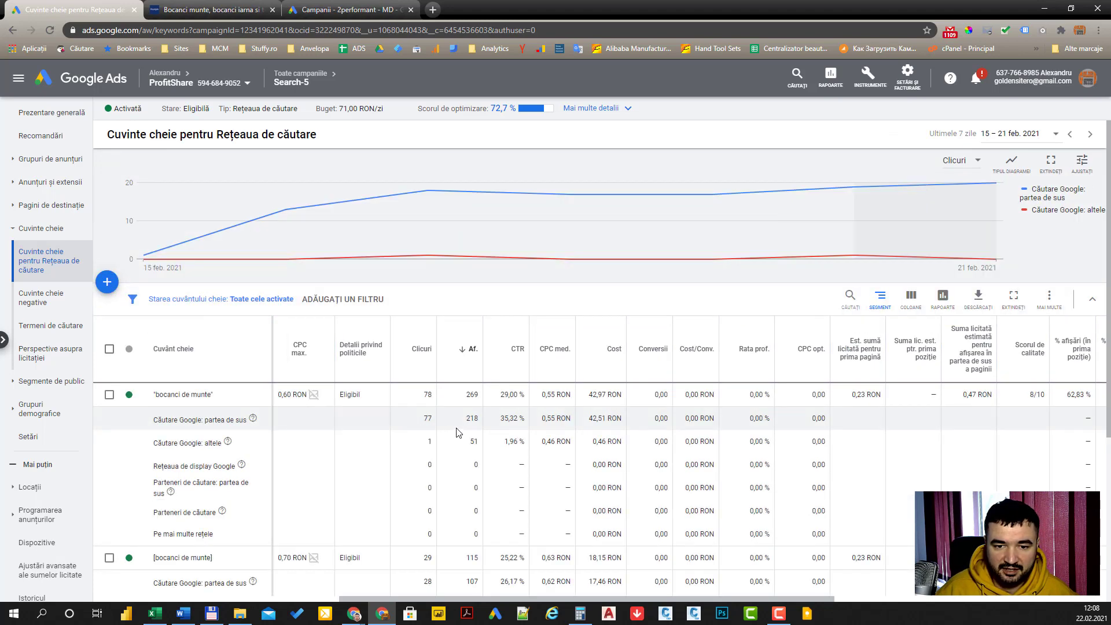
pyautogui.scroll(-2, 445, 370)
pyautogui.scroll(1, 446, 370)
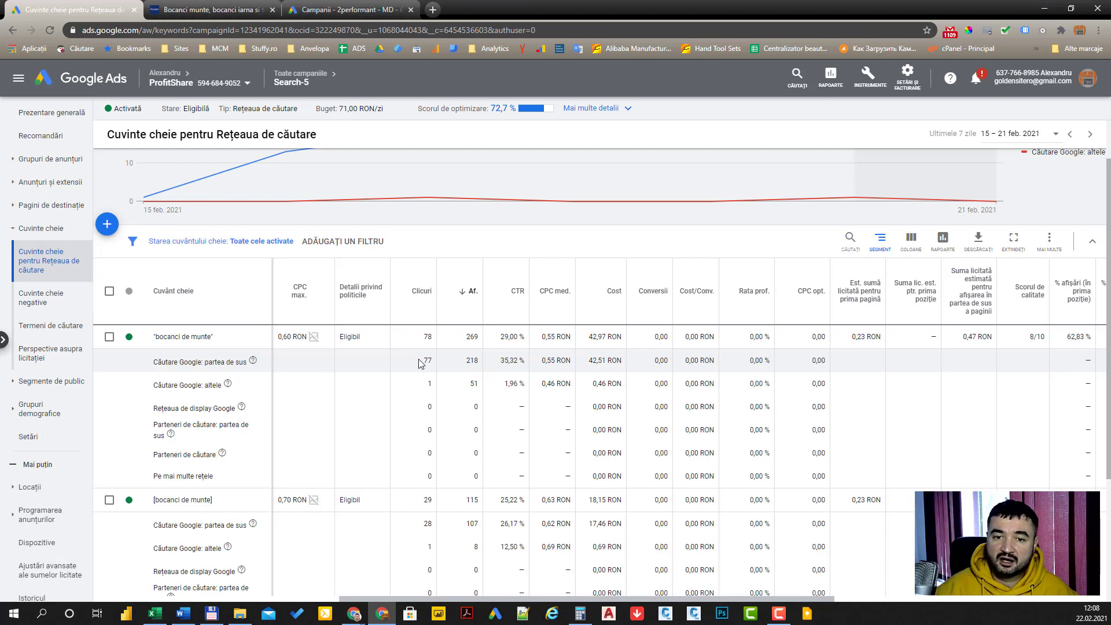
pyautogui.moveTo(500, 362); pyautogui.dragTo(509, 362)
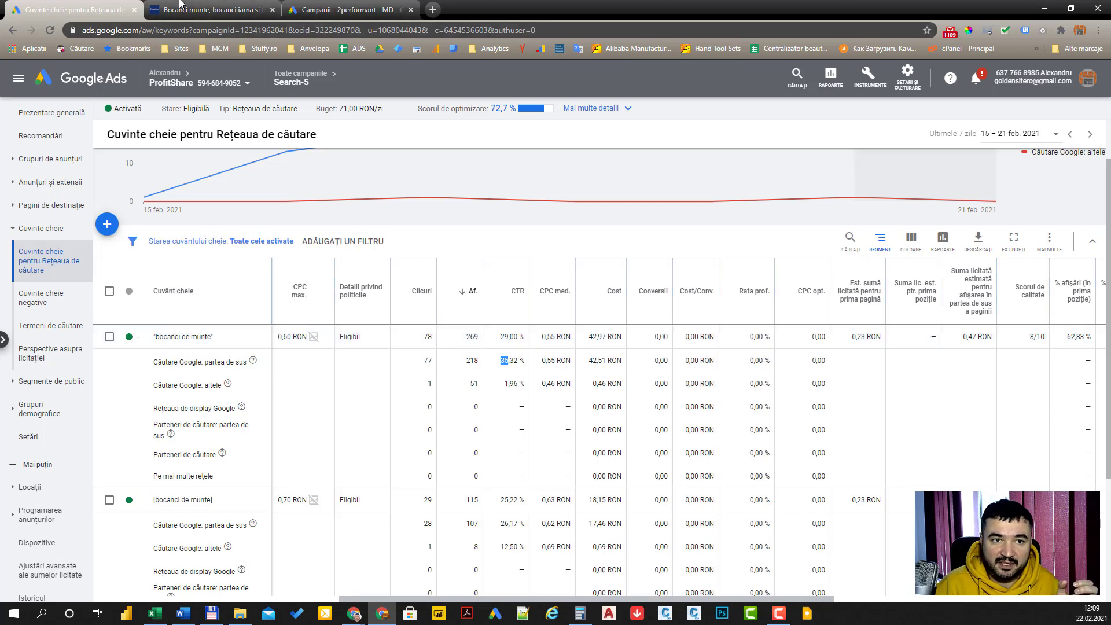
# Search Google for "bocanci de munte" in a new browser tab to view the competing ads.
pyautogui.click(211, 9)
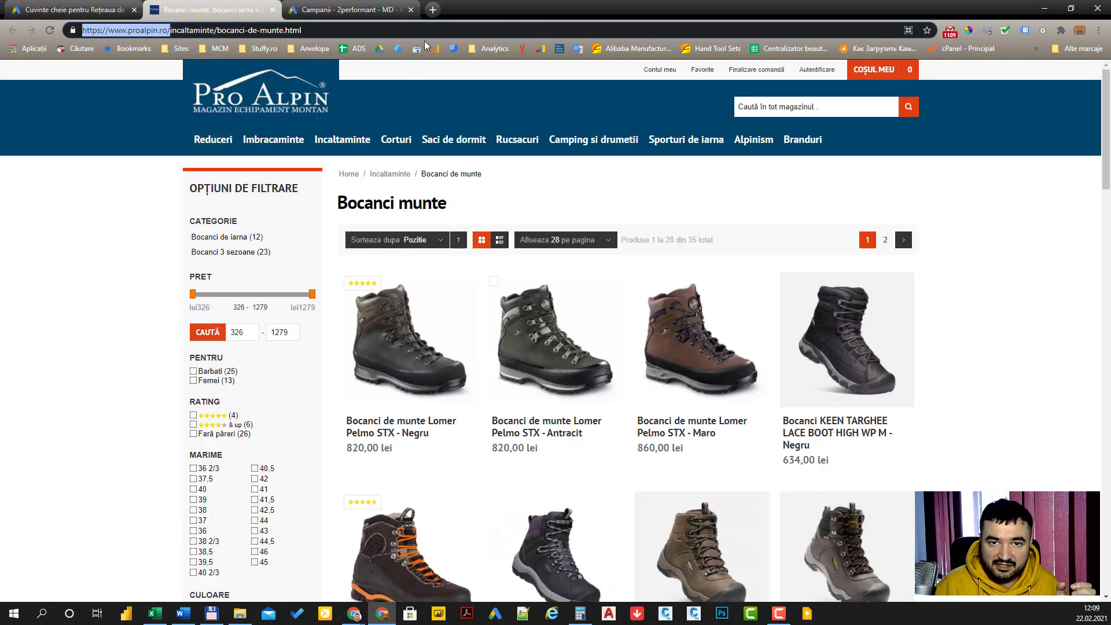
pyautogui.click(387, 8)
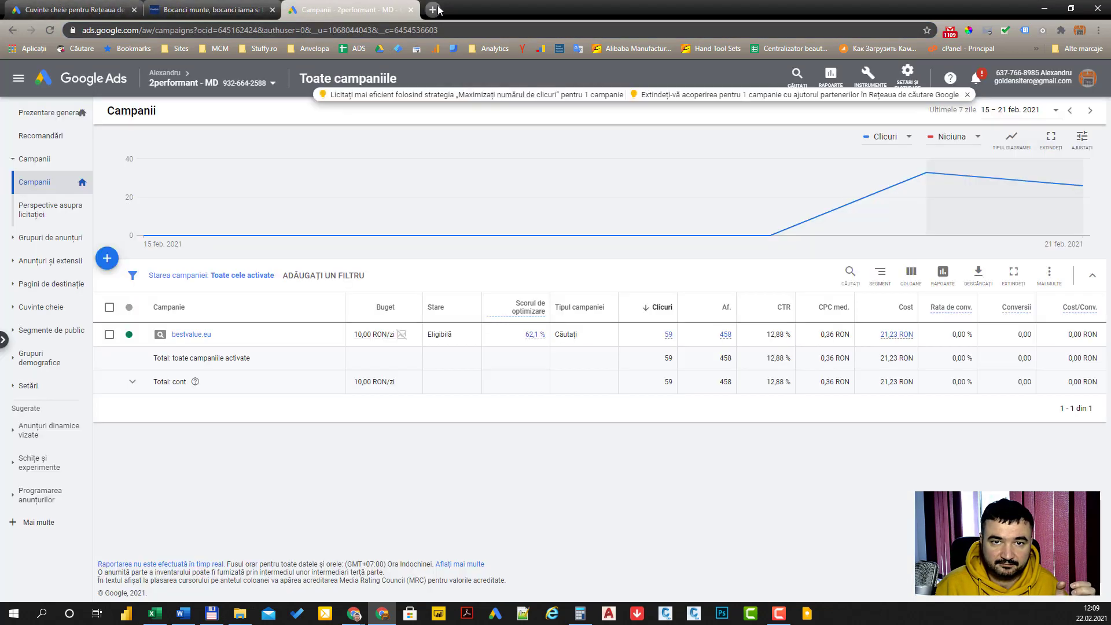
pyautogui.click(433, 9)
pyautogui.write('bo')
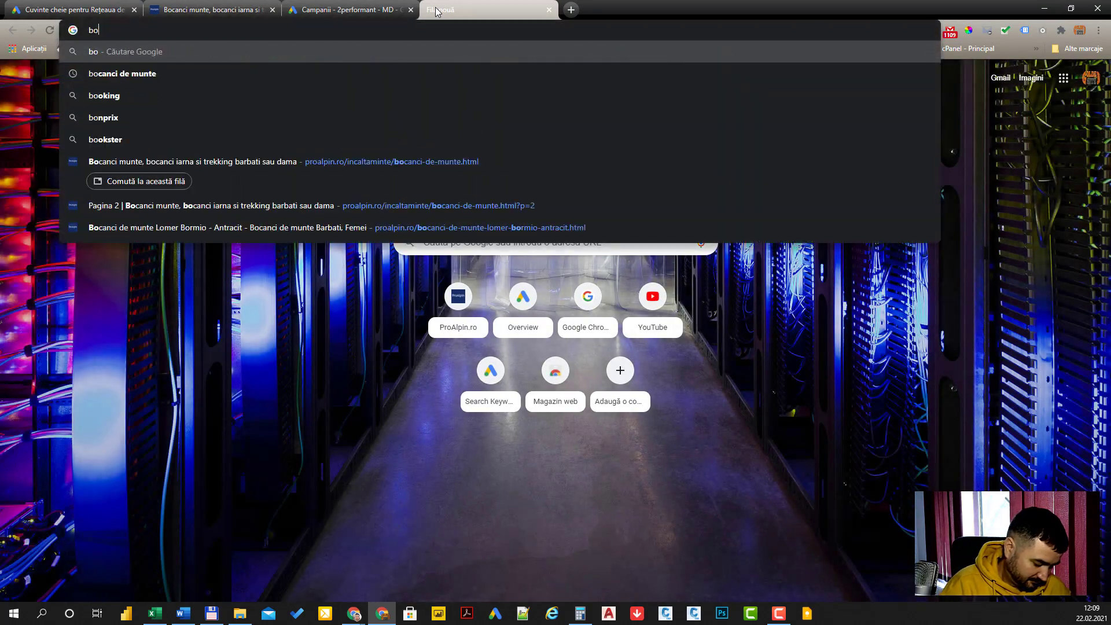
pyautogui.write('canci de munte')
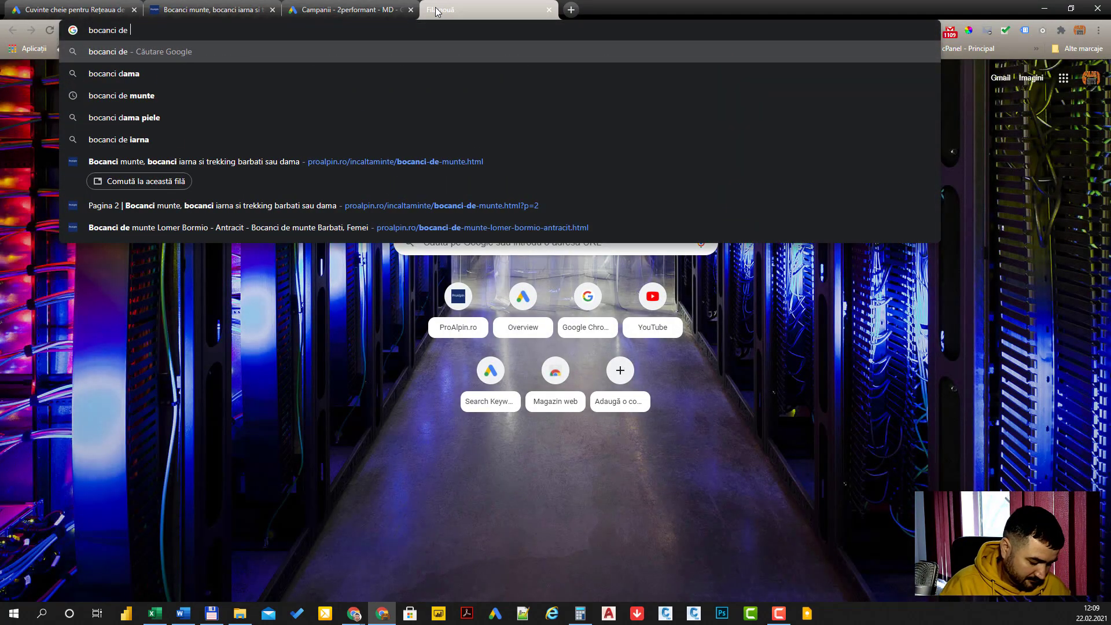
pyautogui.press('Return')
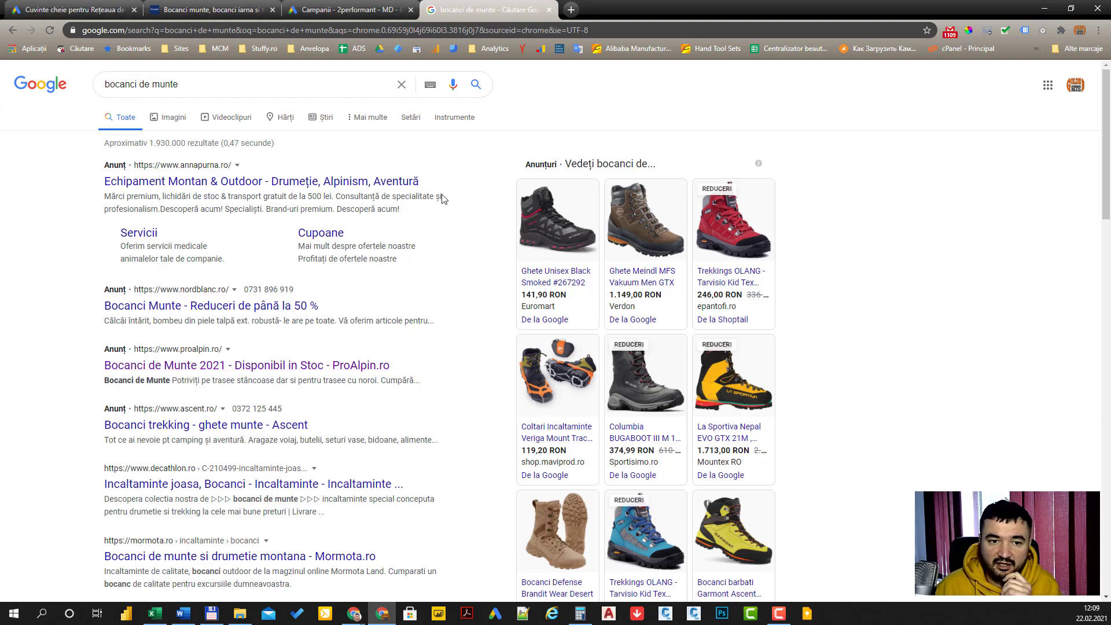
# Return to the Search-5 keyword report and review the phrase match keyword's top-of-page CTR.
pyautogui.click(323, 12)
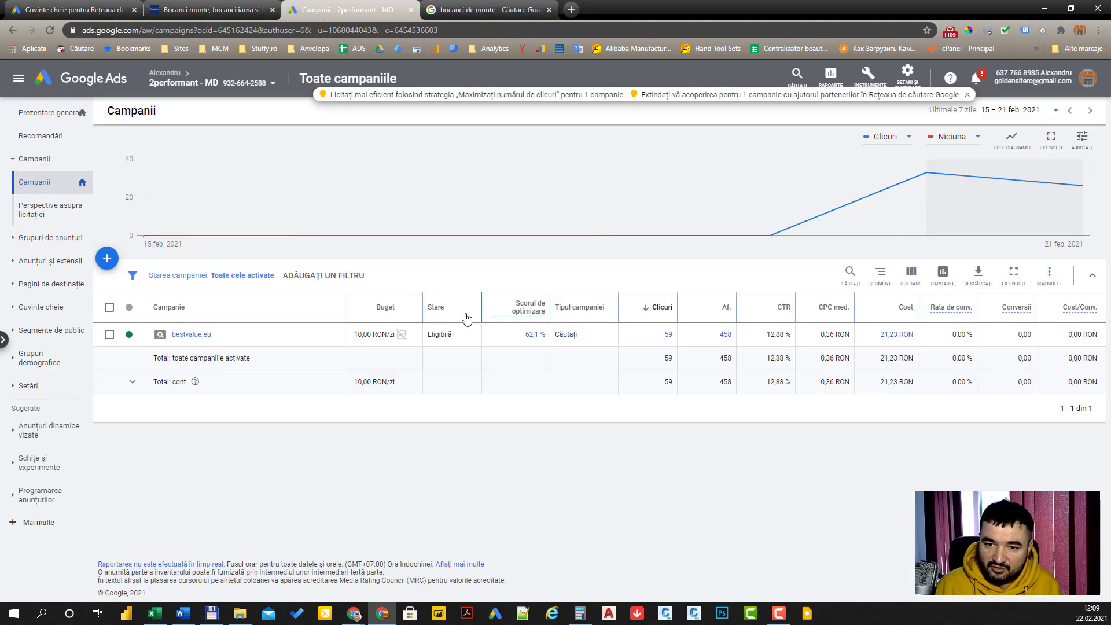
pyautogui.hotkey('ctrl', '1')
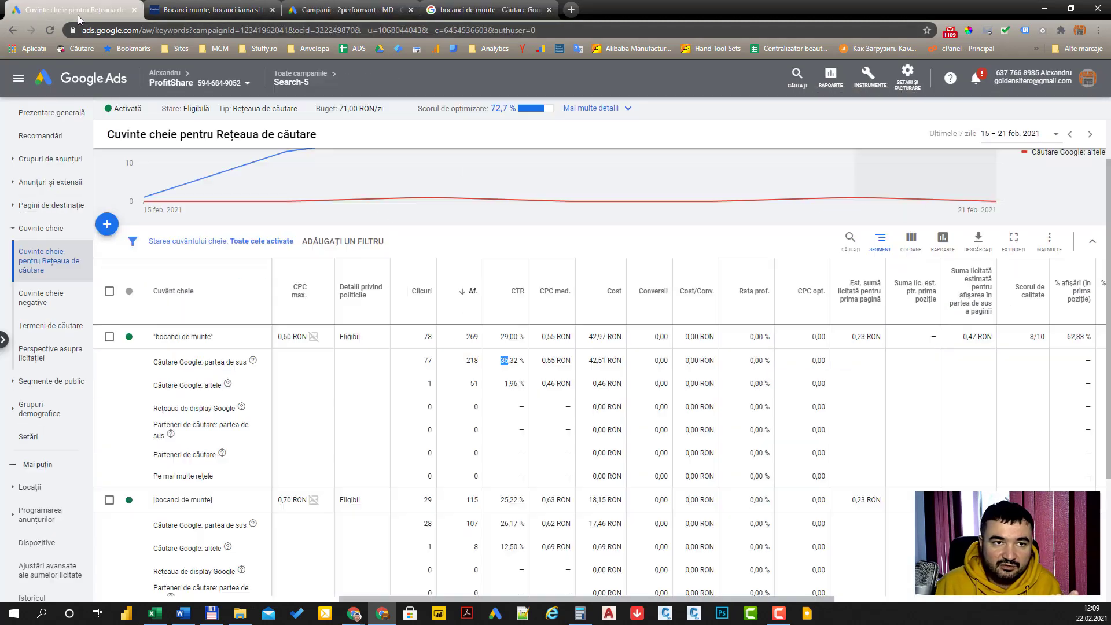
pyautogui.click(517, 362)
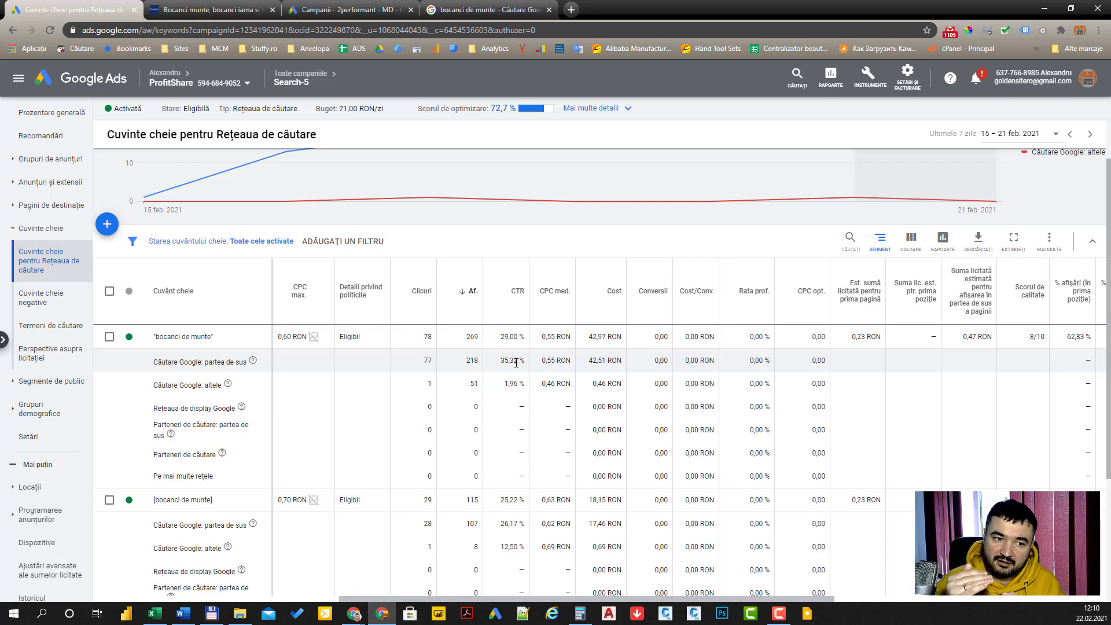
# Open the auction insights ("Perspective asupra licitației") of the Search-5 campaign and examine the list of competing domains.
pyautogui.click(48, 358)
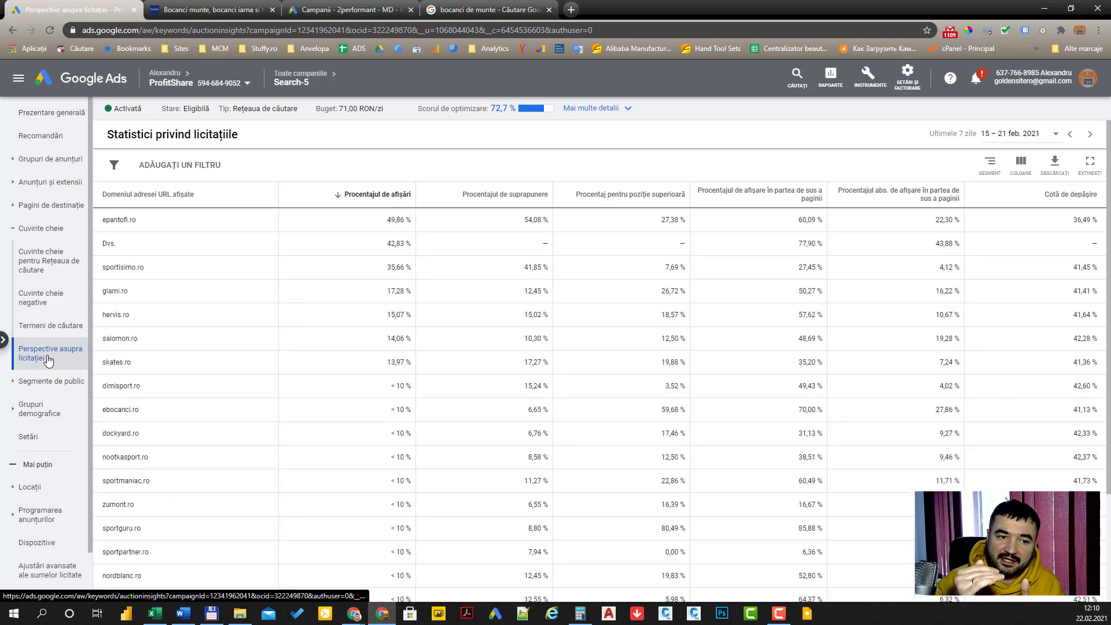
pyautogui.scroll(-3, 191, 298)
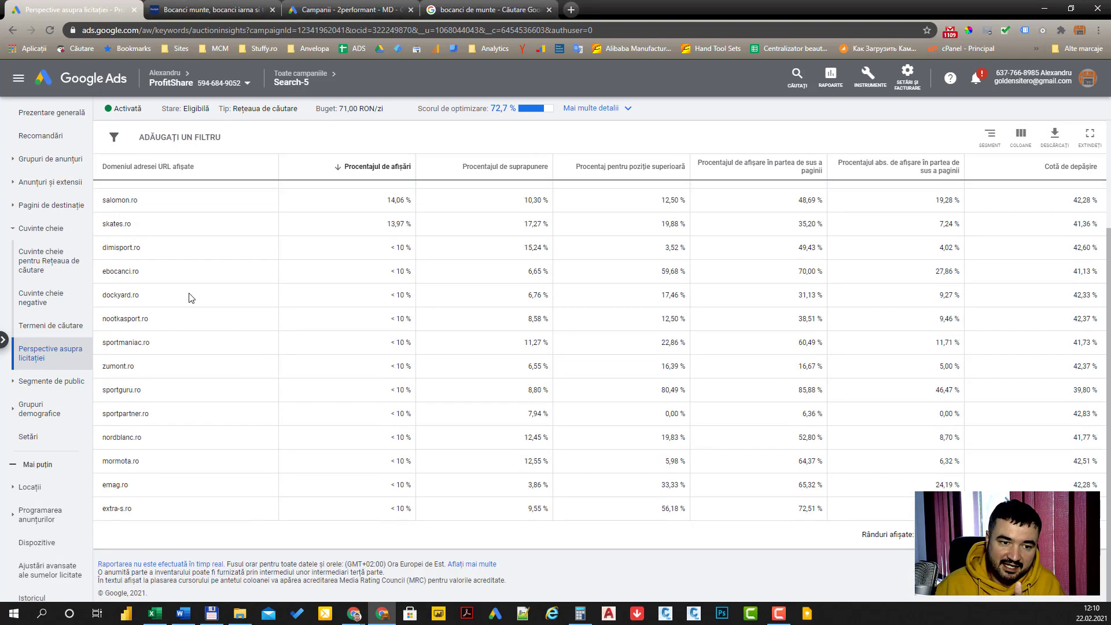
pyautogui.scroll(3, 198, 404)
pyautogui.scroll(-3, 197, 336)
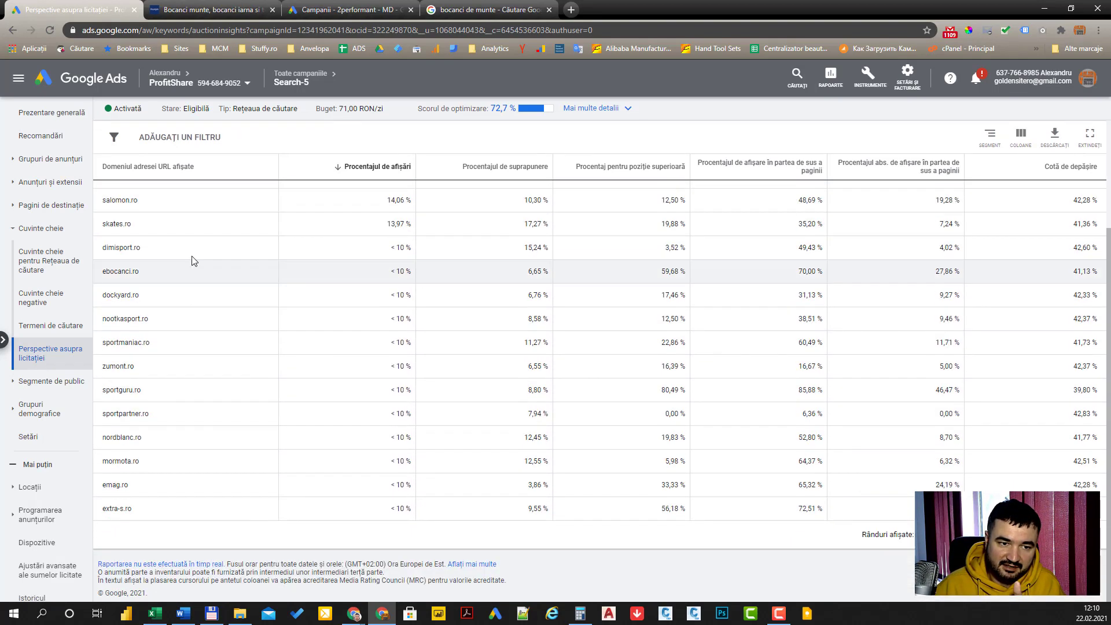
pyautogui.scroll(2, 228, 337)
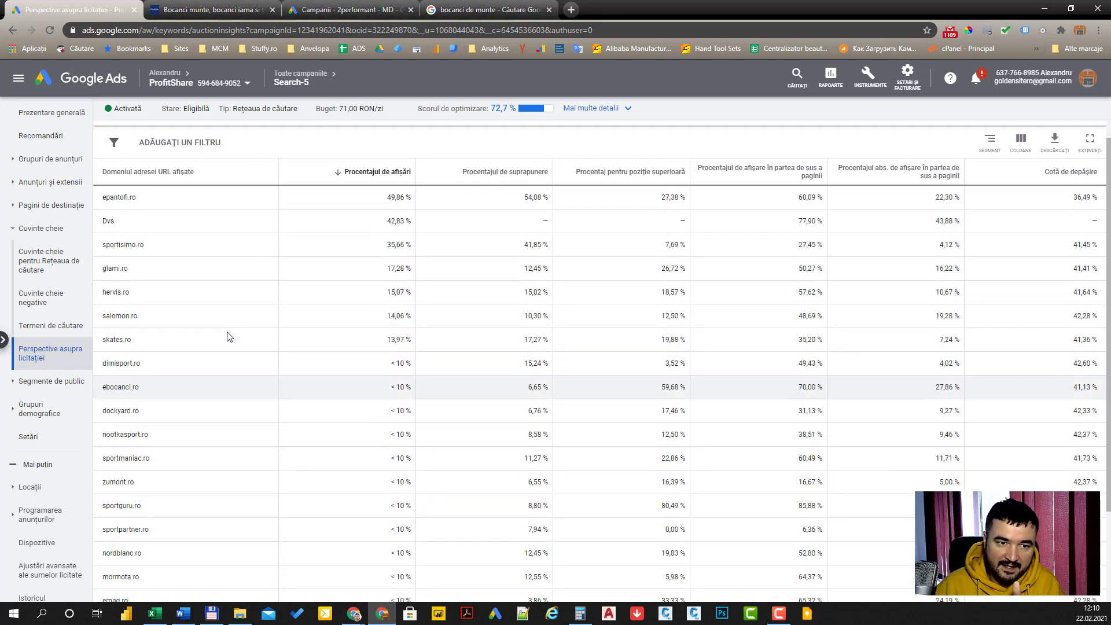
pyautogui.scroll(2, 208, 289)
pyautogui.scroll(-3, 204, 283)
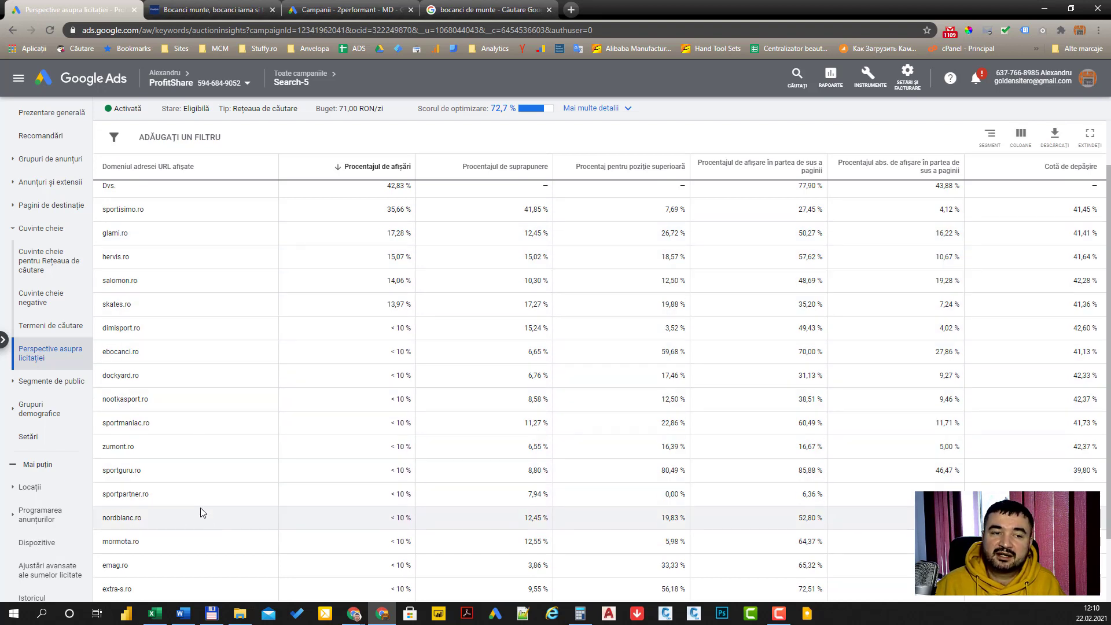
pyautogui.scroll(1, 203, 482)
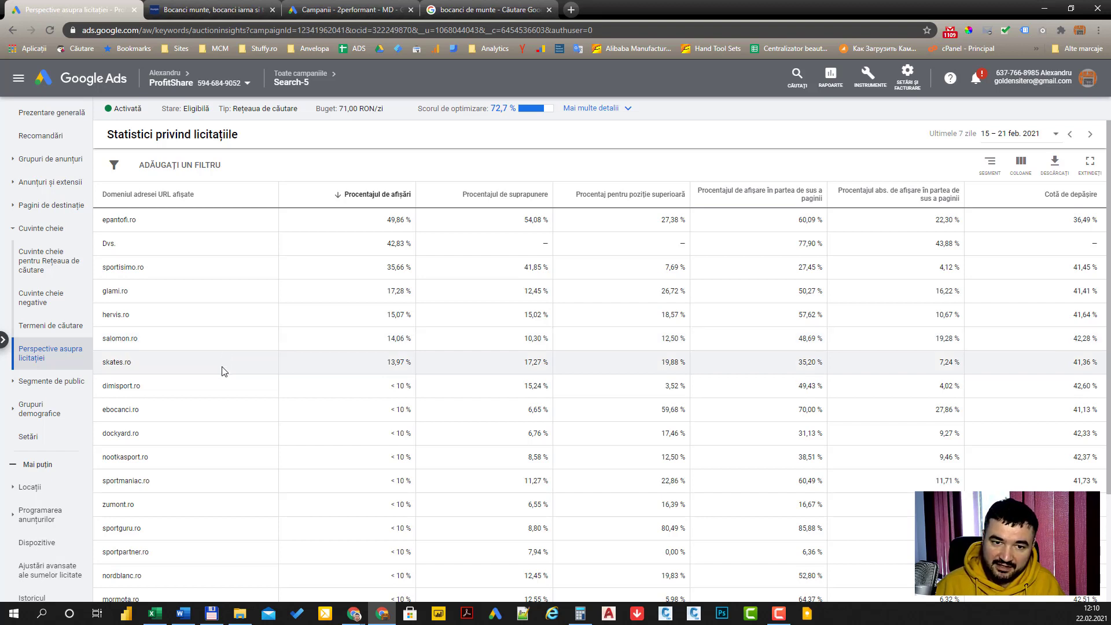
pyautogui.scroll(-1, 224, 371)
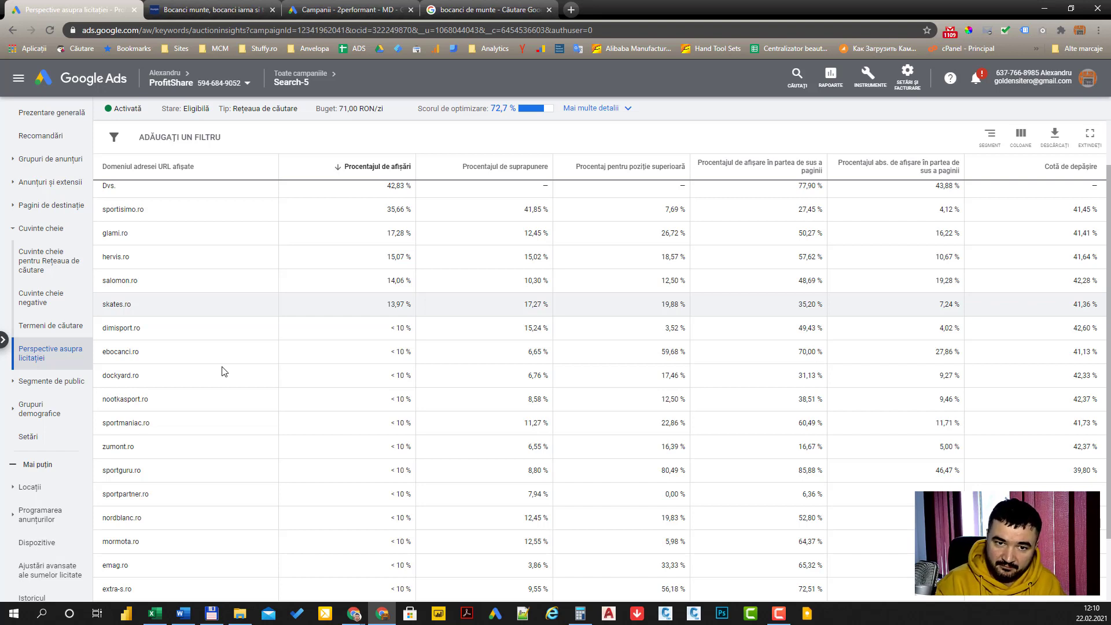
pyautogui.scroll(1, 224, 371)
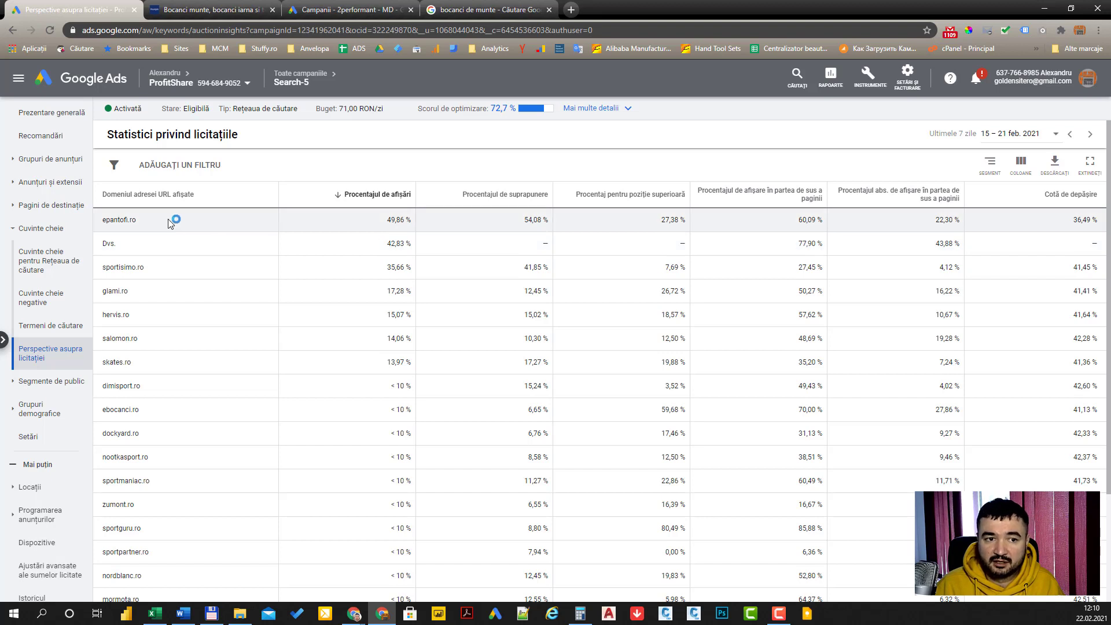
# Compare the impression share of epantofi.ro with the campaign's own share in the "Dvs." row.
pyautogui.tripleClick(148, 225)
pyautogui.doubleClick(148, 227)
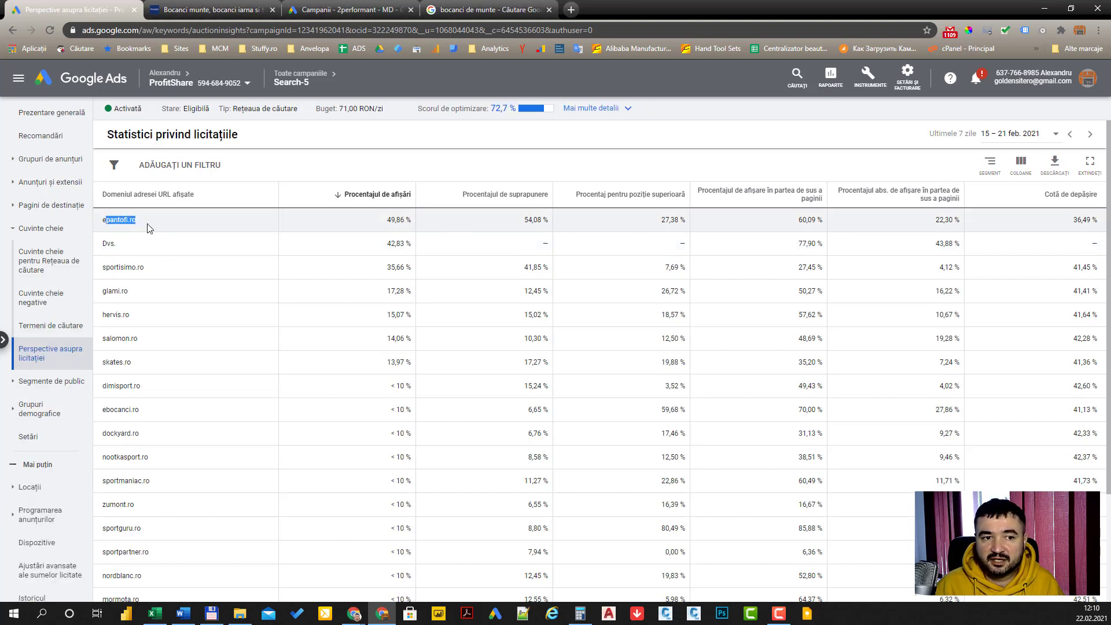
pyautogui.click(409, 221)
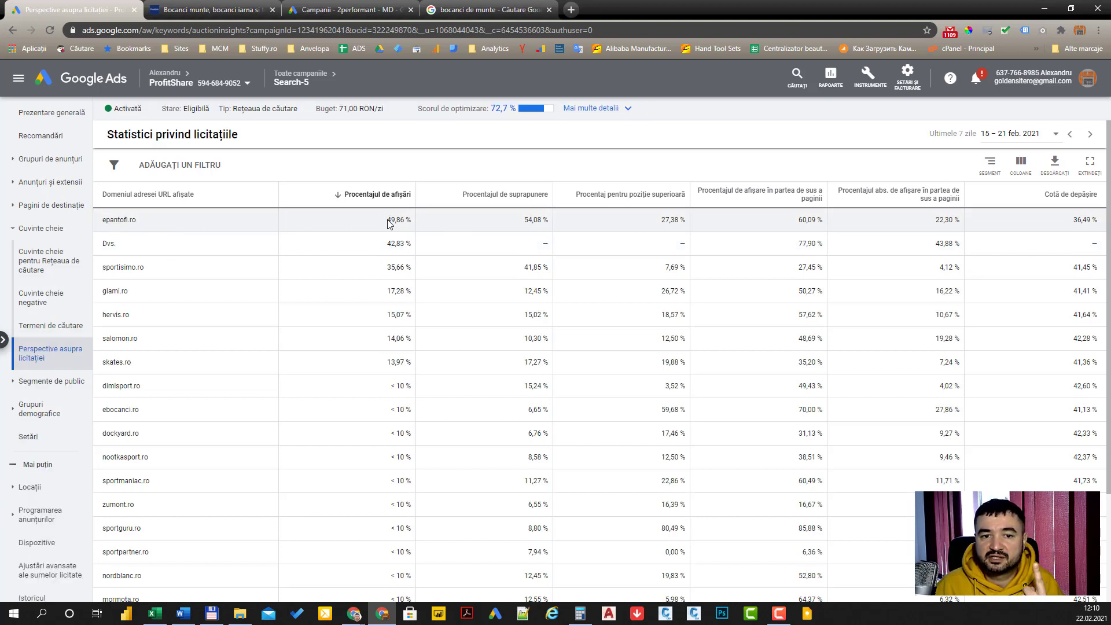
pyautogui.doubleClick(390, 220)
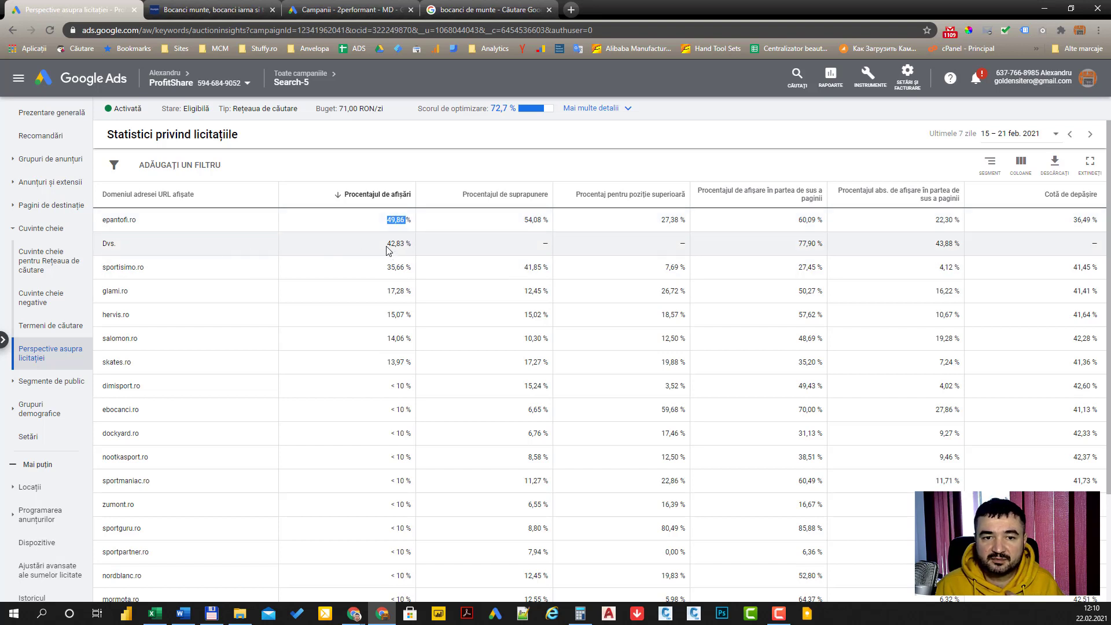
pyautogui.moveTo(385, 243); pyautogui.dragTo(409, 243)
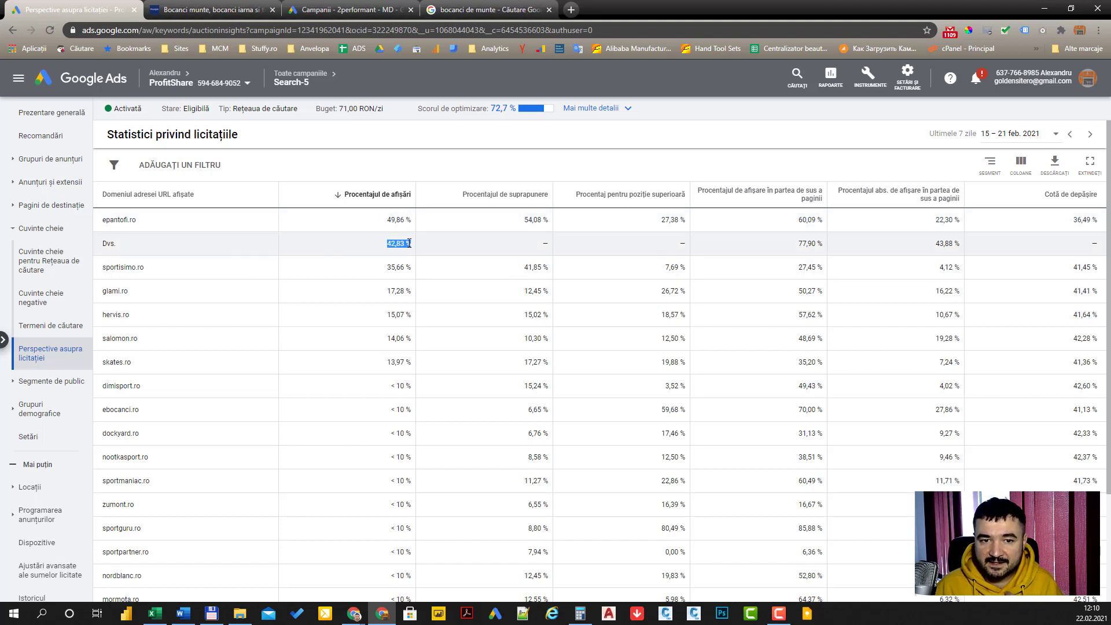
# Open the website of the top competitor, epantofi.ro, from the auction insights list in a new browser tab.
pyautogui.click(390, 221)
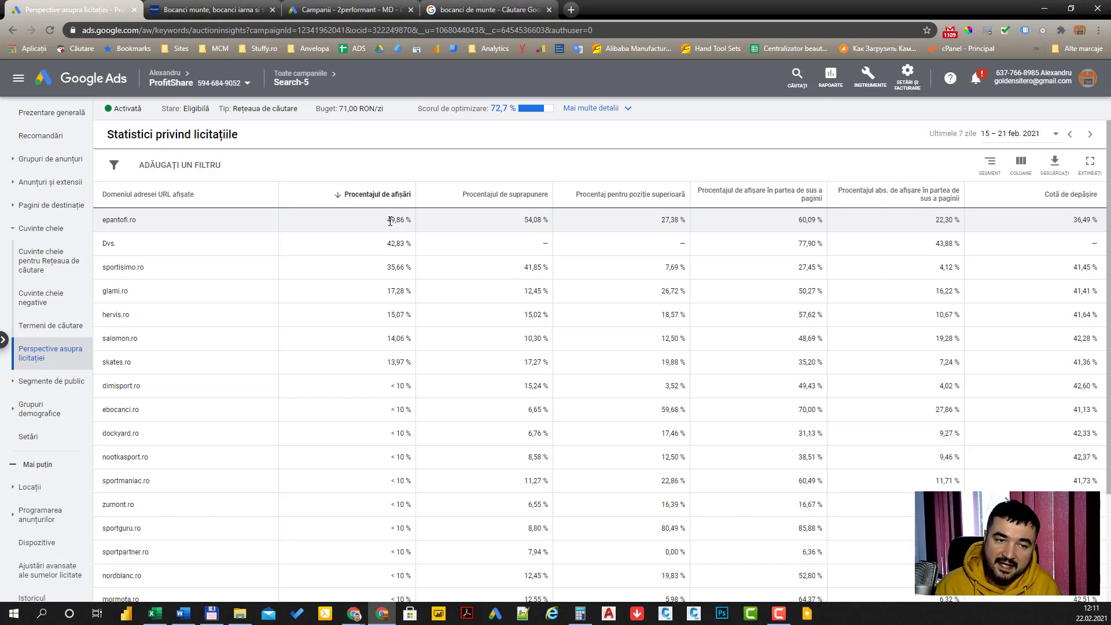
pyautogui.moveTo(157, 225); pyautogui.dragTo(103, 221)
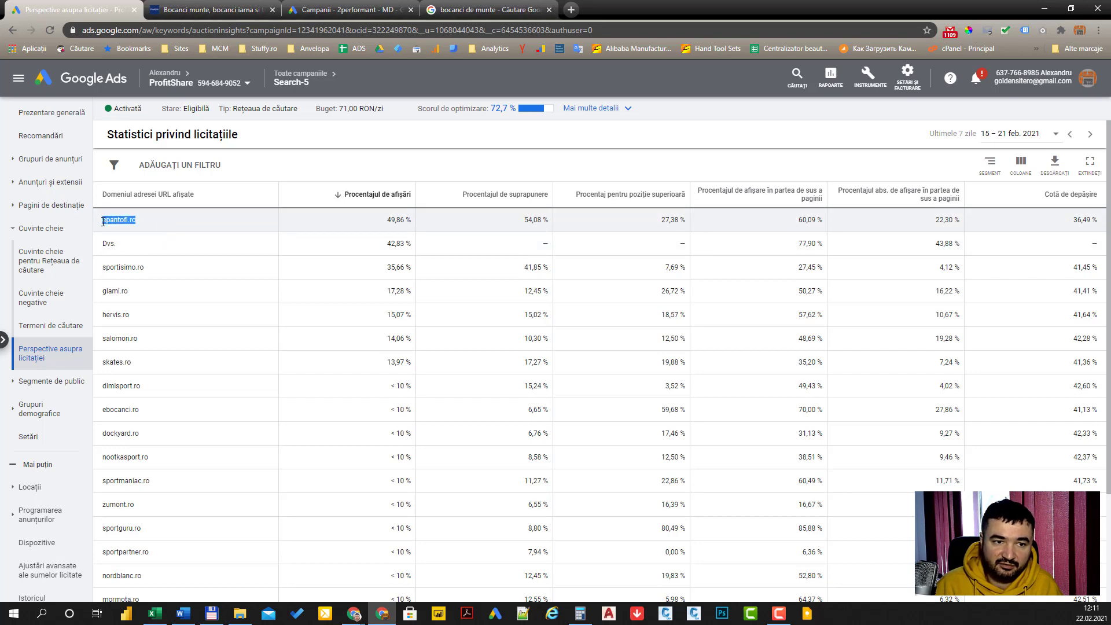
pyautogui.rightClick(103, 221)
pyautogui.click(234, 240)
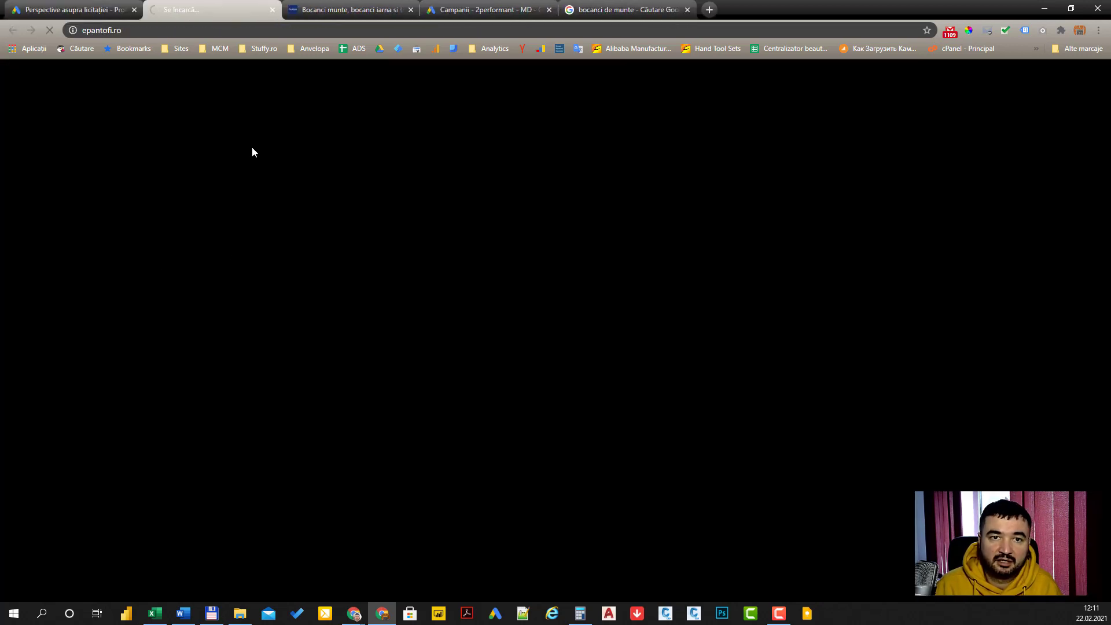
# Copy the query "bocanci de munte" from the Google search results page.
pyautogui.click(347, 9)
pyautogui.click(463, 10)
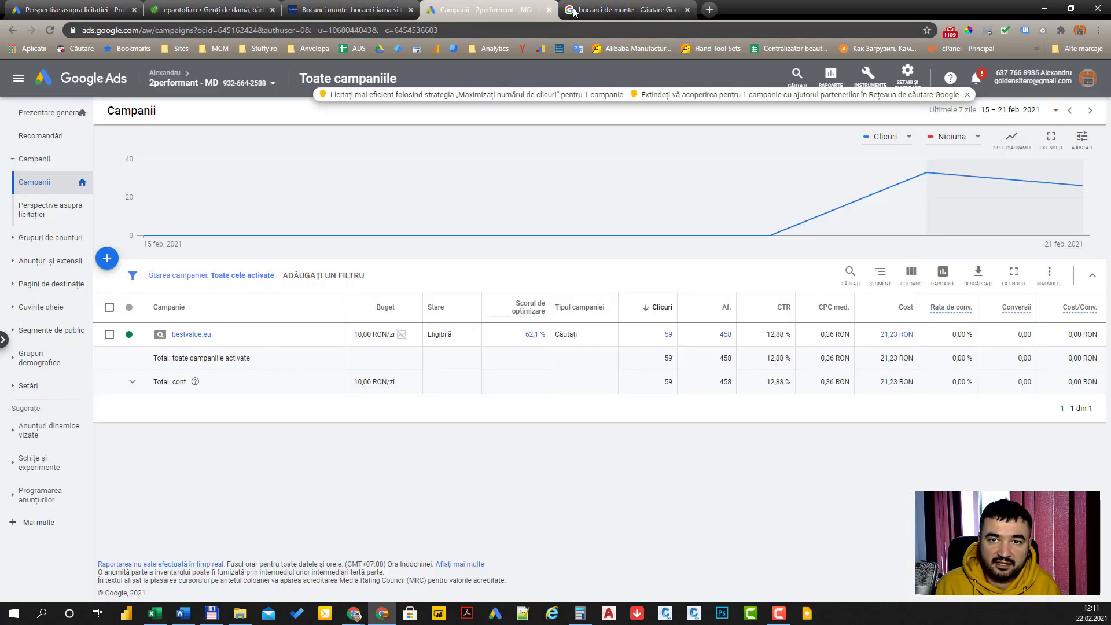
pyautogui.click(574, 10)
pyautogui.moveTo(179, 84); pyautogui.dragTo(104, 84)
pyautogui.rightClick(139, 87)
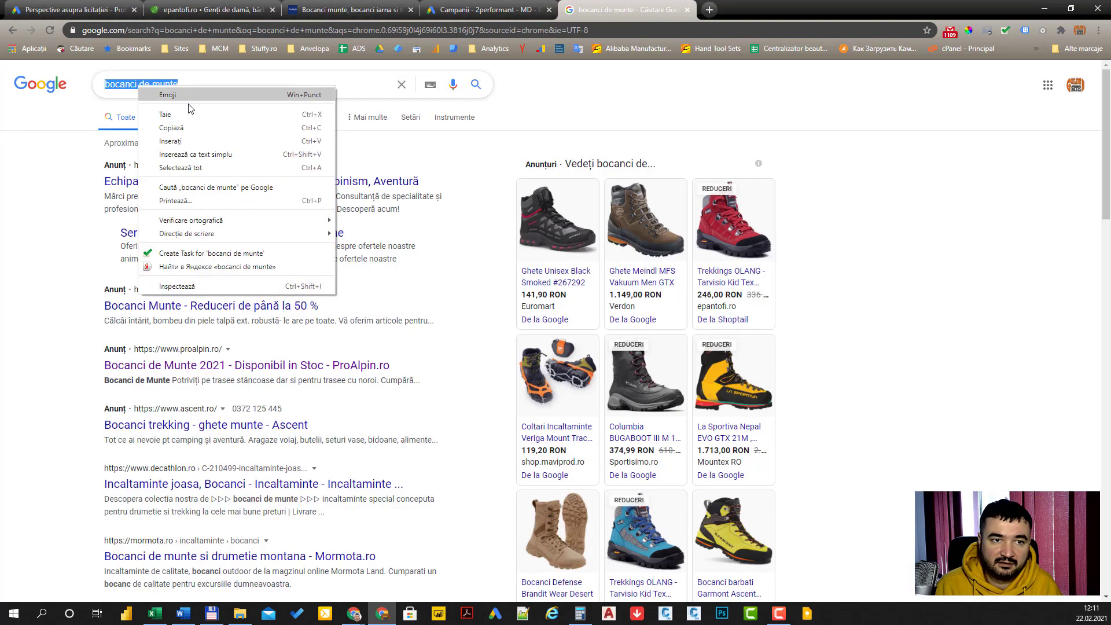
pyautogui.click(191, 127)
# Return to the epantofi.ro page, block its notifications and accept the content personalisation agreement.
pyautogui.click(191, 10)
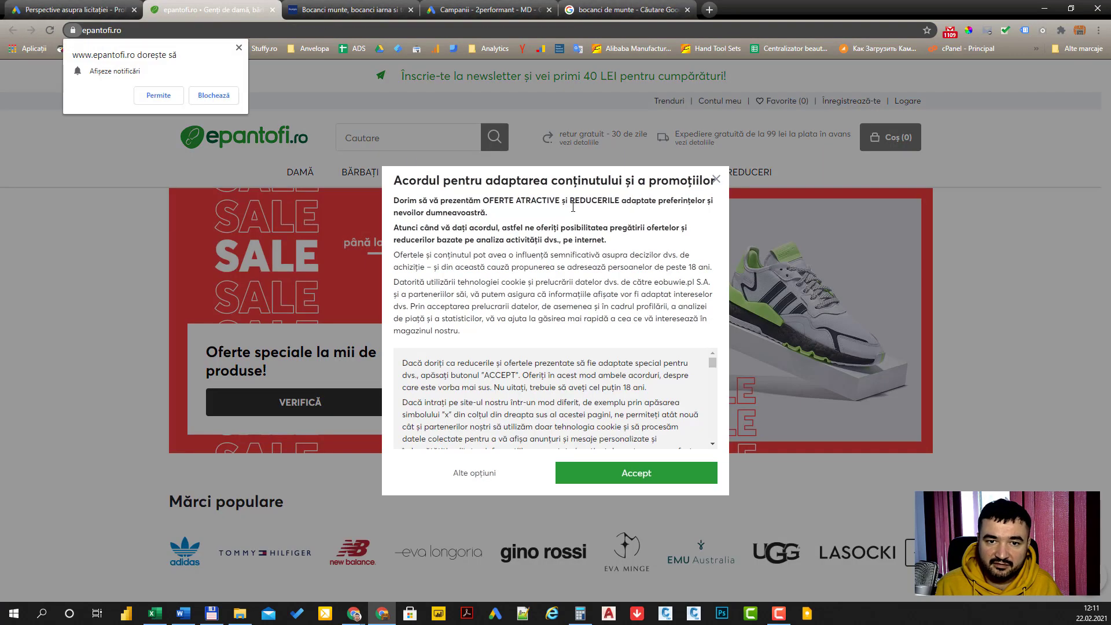
pyautogui.click(203, 97)
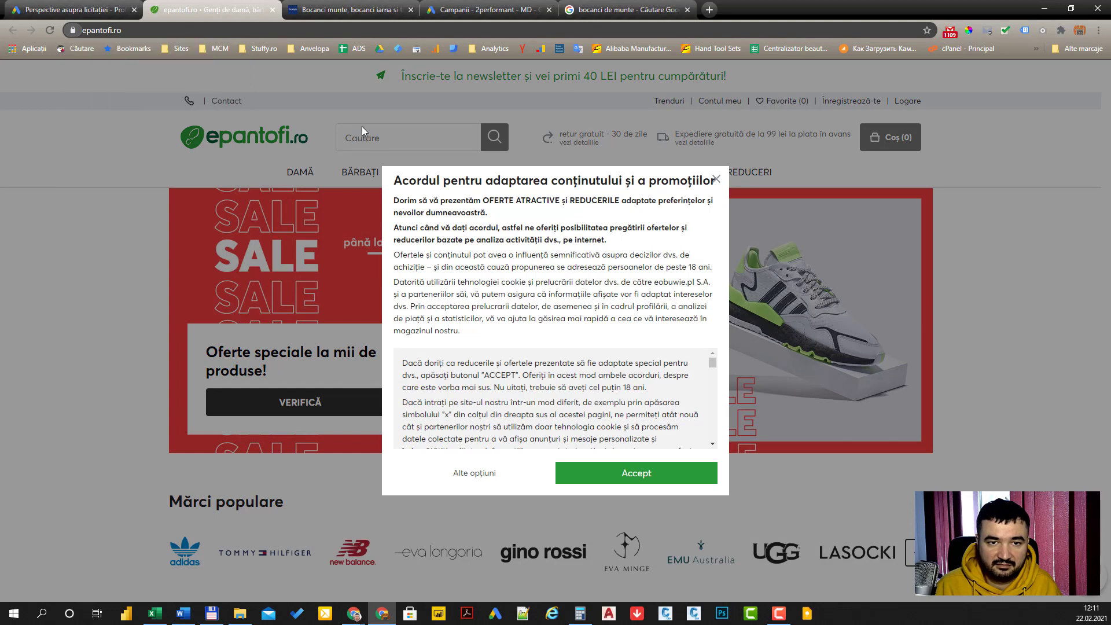
pyautogui.click(666, 483)
# Search epantofi.ro for the copied query "bocanci de munte" and look through the listed boots for relevance.
pyautogui.rightClick(370, 140)
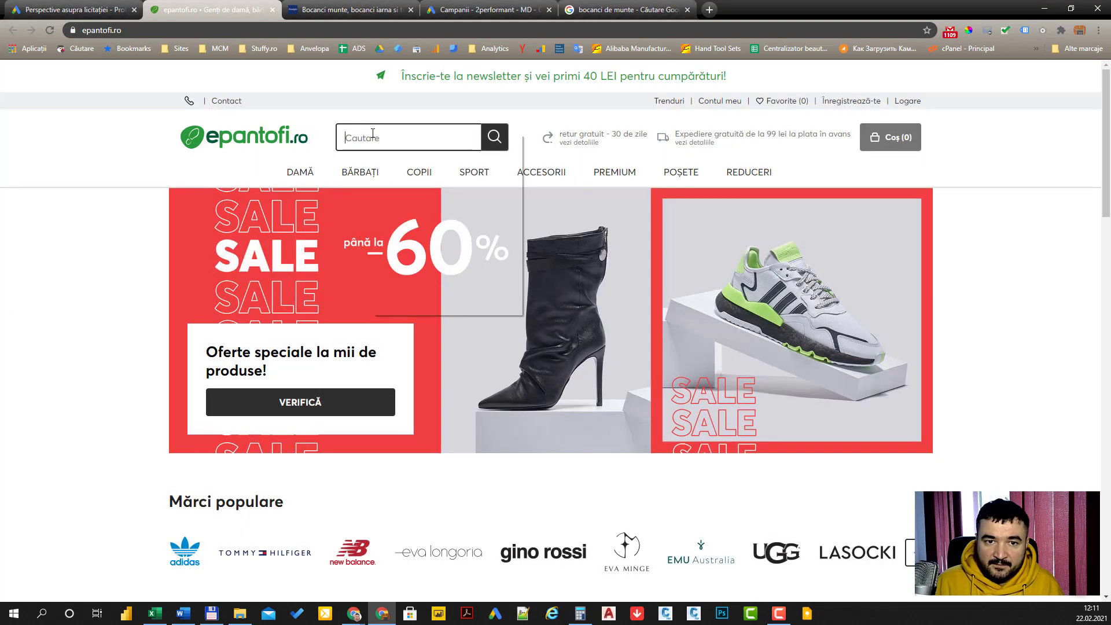
pyautogui.click(452, 225)
pyautogui.press('Return')
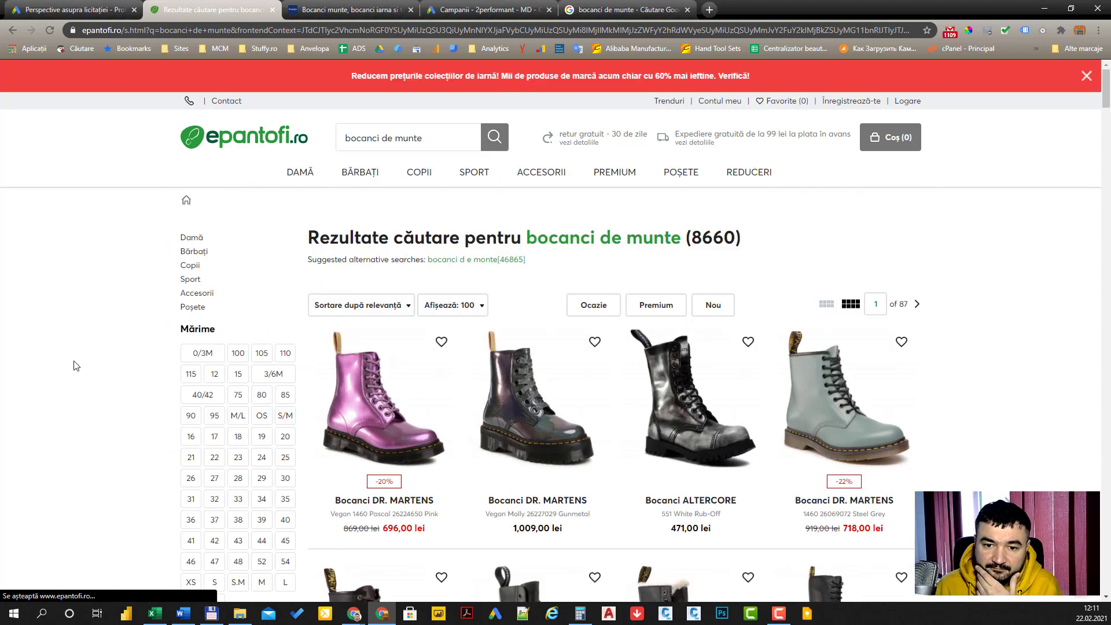
pyautogui.scroll(-6, 101, 368)
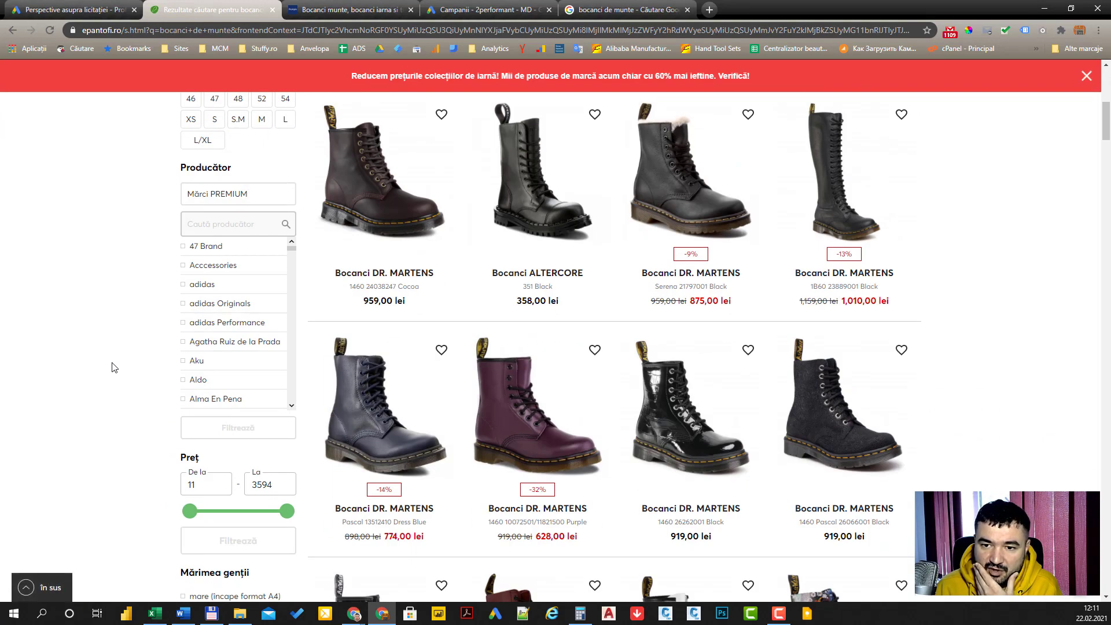
pyautogui.scroll(-12, 114, 367)
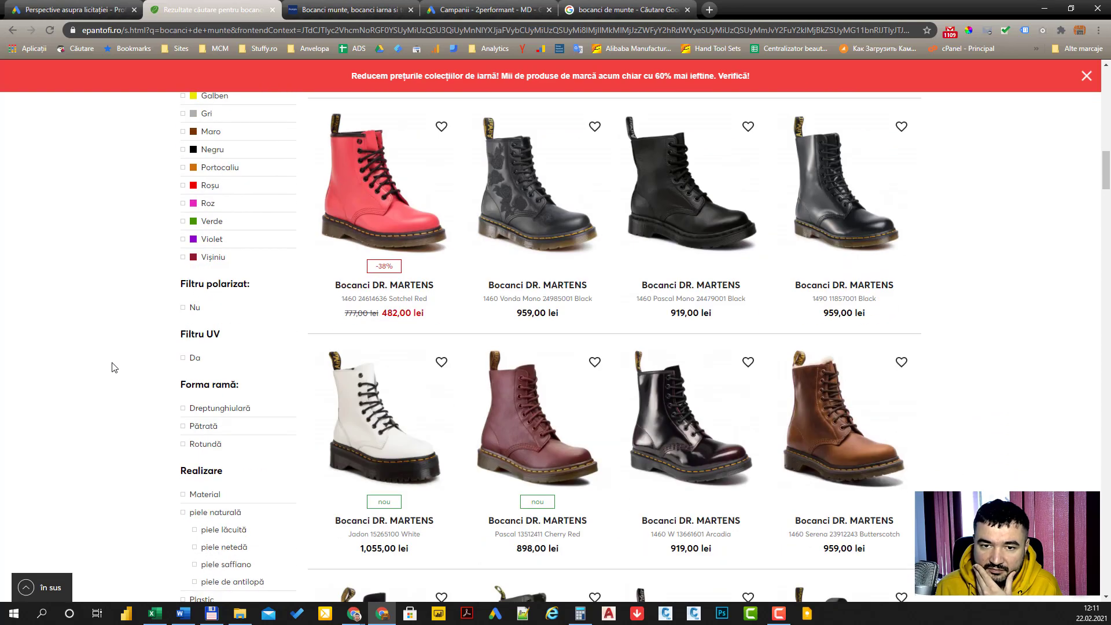
pyautogui.scroll(-13, 114, 368)
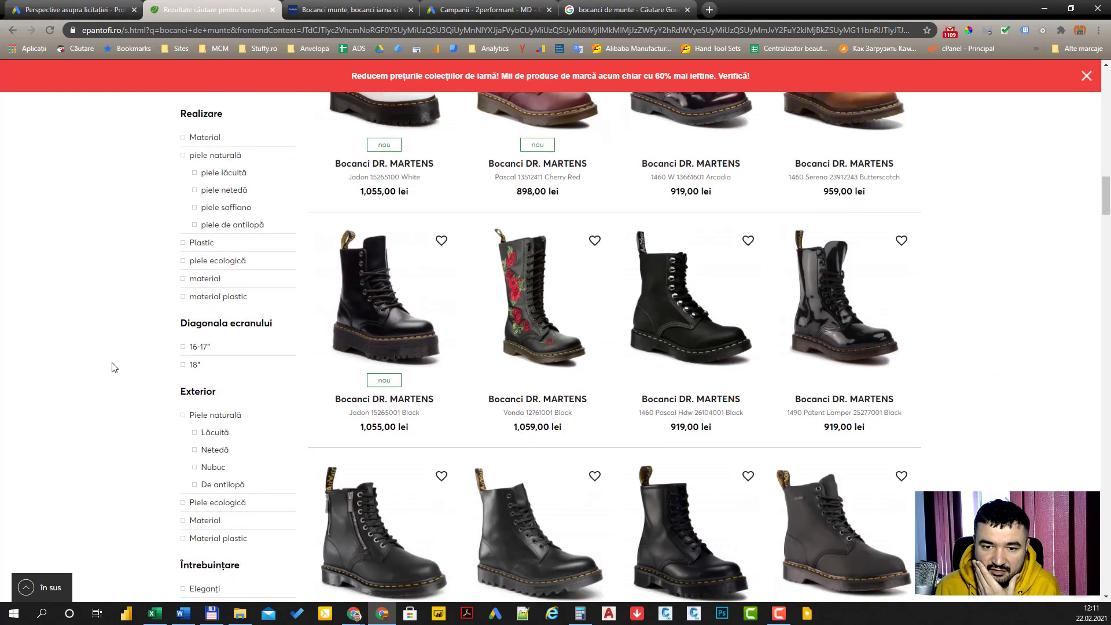
pyautogui.scroll(-10, 114, 368)
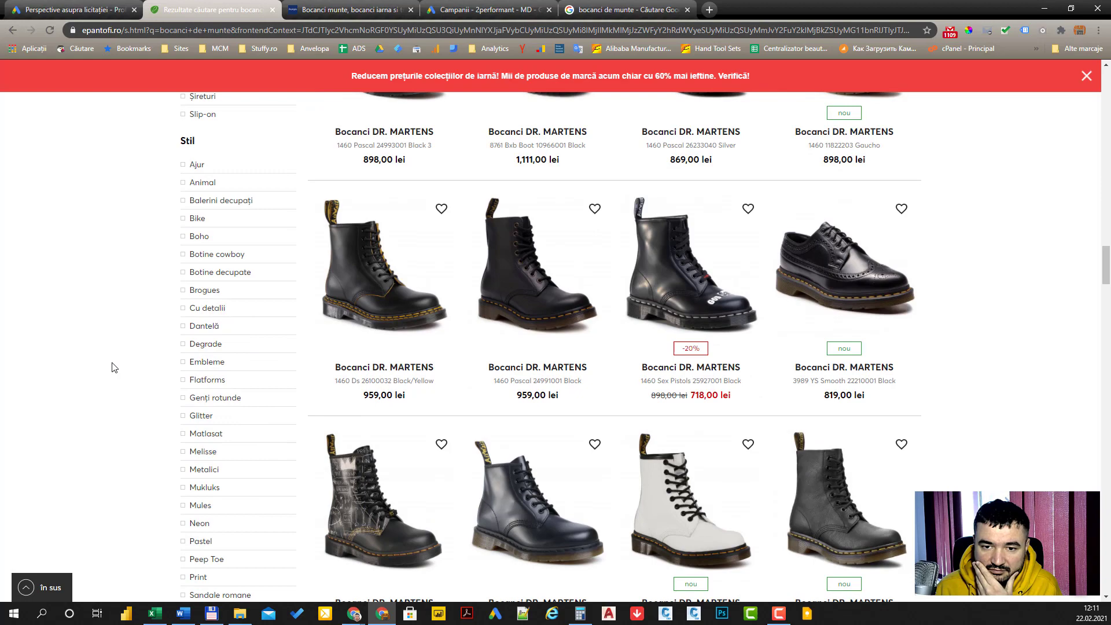
pyautogui.scroll(-9, 114, 368)
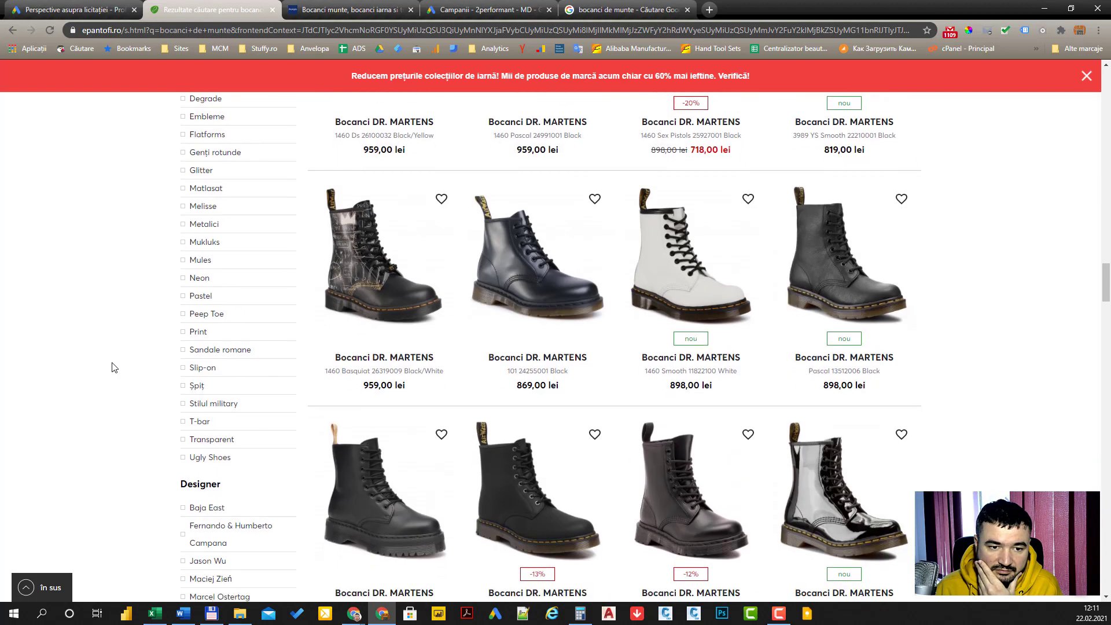
# Narrow the epantofi.ro search results for "bocanci de munte" to the Bărbați category.
pyautogui.scroll(-14, 114, 368)
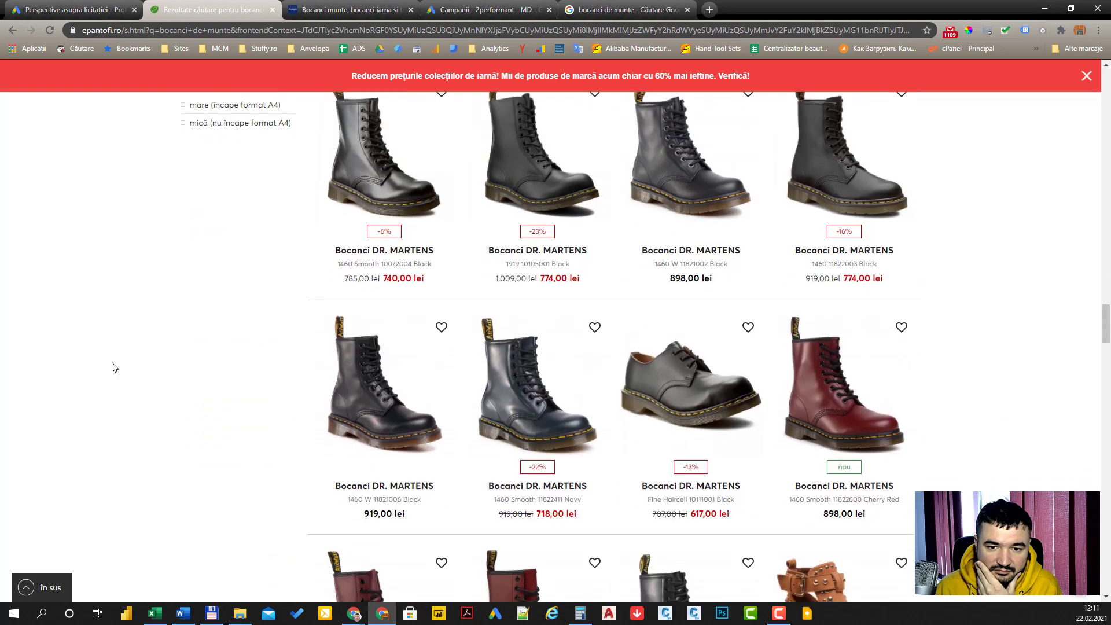
pyautogui.scroll(20, 116, 446)
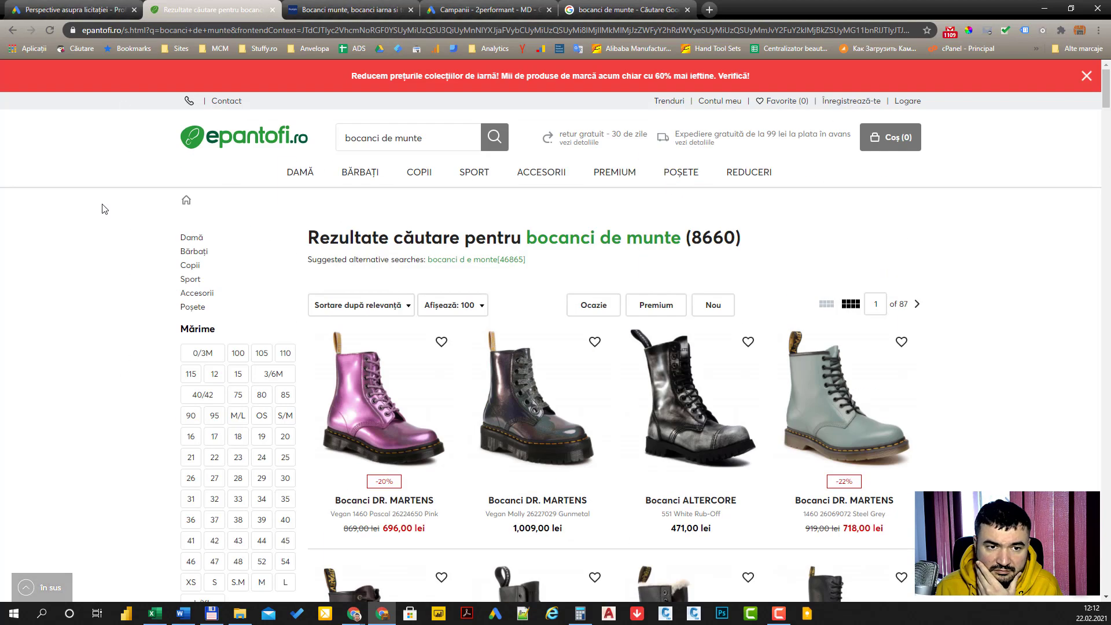
pyautogui.click(190, 255)
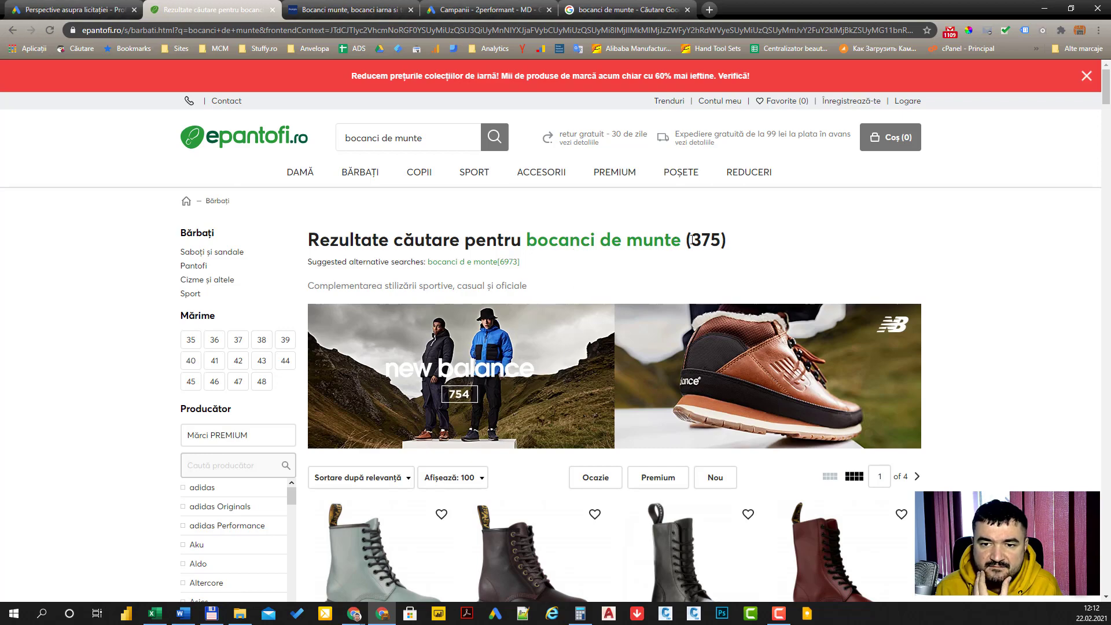
# Examine the first men's results for "bocanci de munte" and the filters offered for colour, material, usage, closure and style.
pyautogui.scroll(-5, 509, 356)
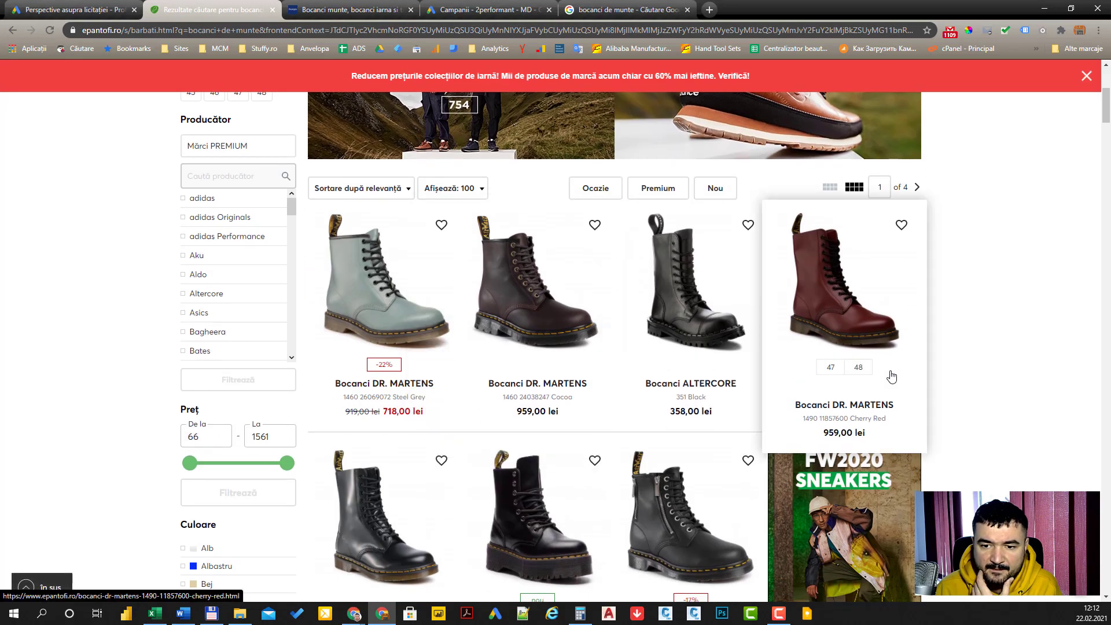
pyautogui.scroll(-10, 956, 367)
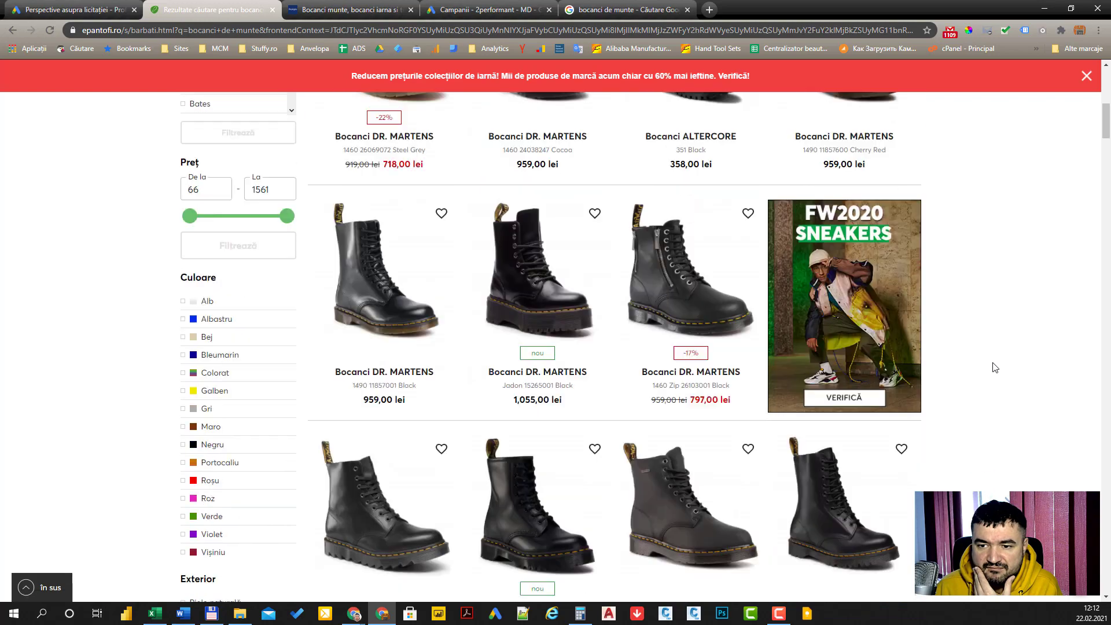
pyautogui.scroll(-7, 995, 367)
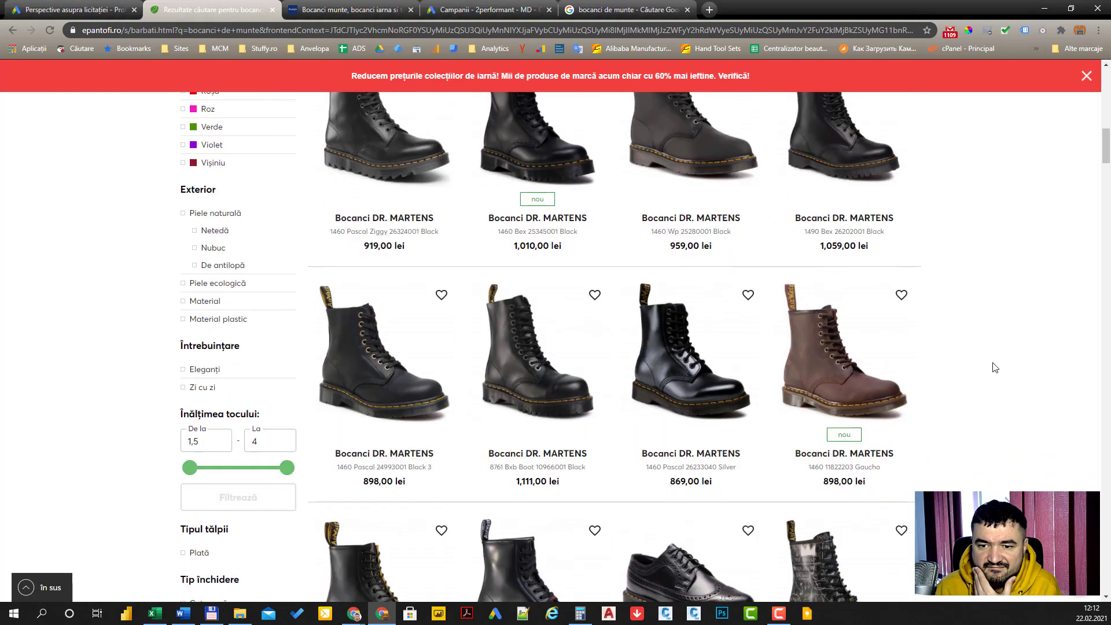
pyautogui.scroll(3, 994, 367)
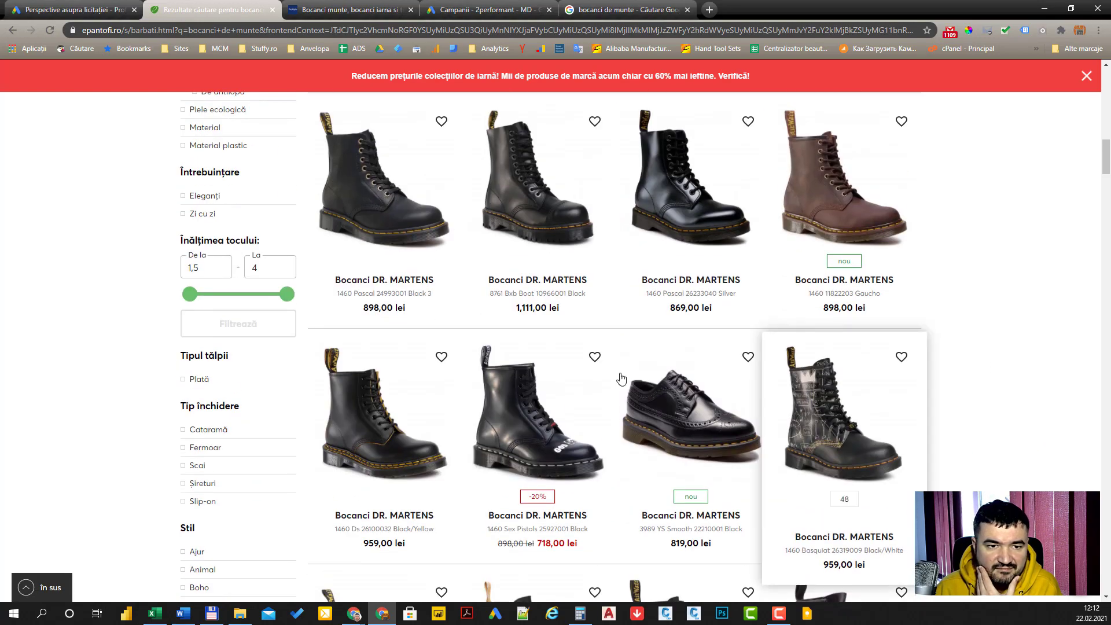
pyautogui.scroll(-4, 146, 454)
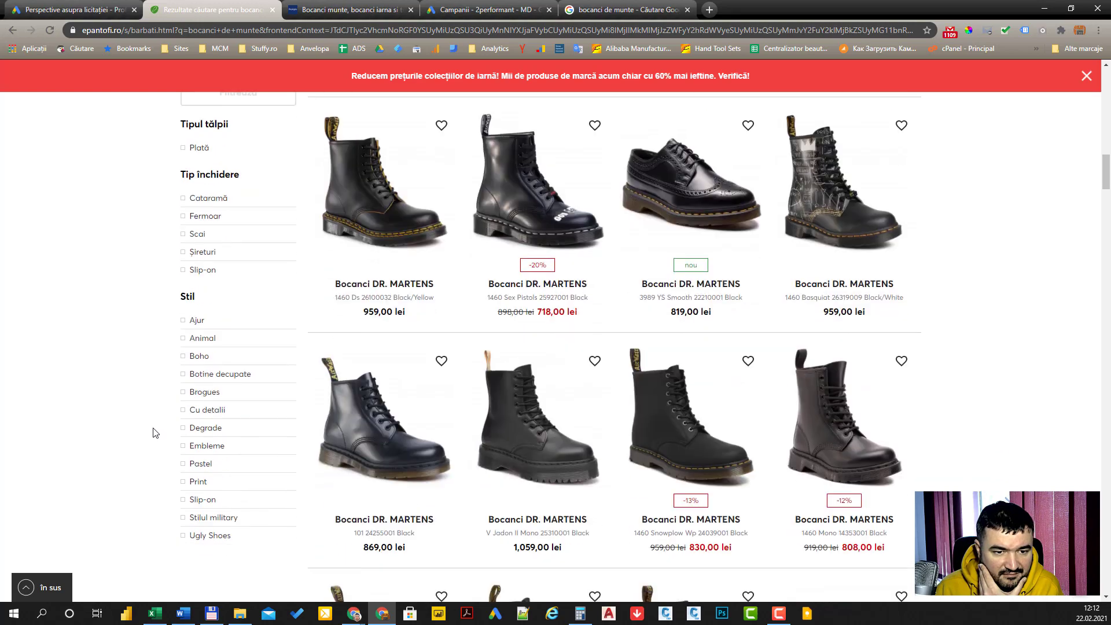
pyautogui.scroll(6, 150, 462)
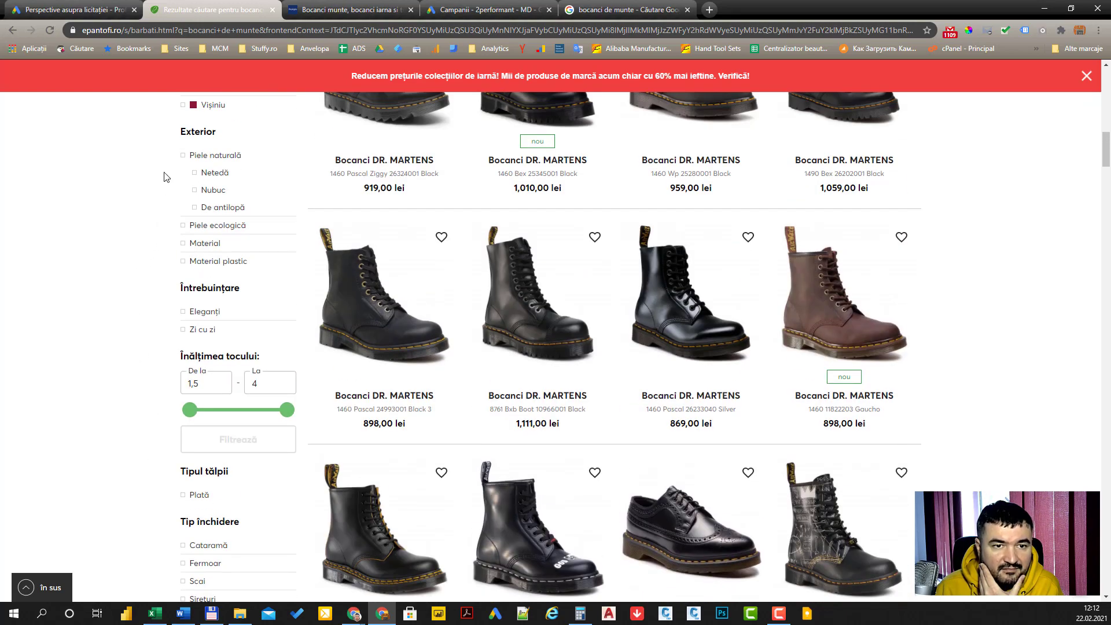
pyautogui.scroll(7, 168, 244)
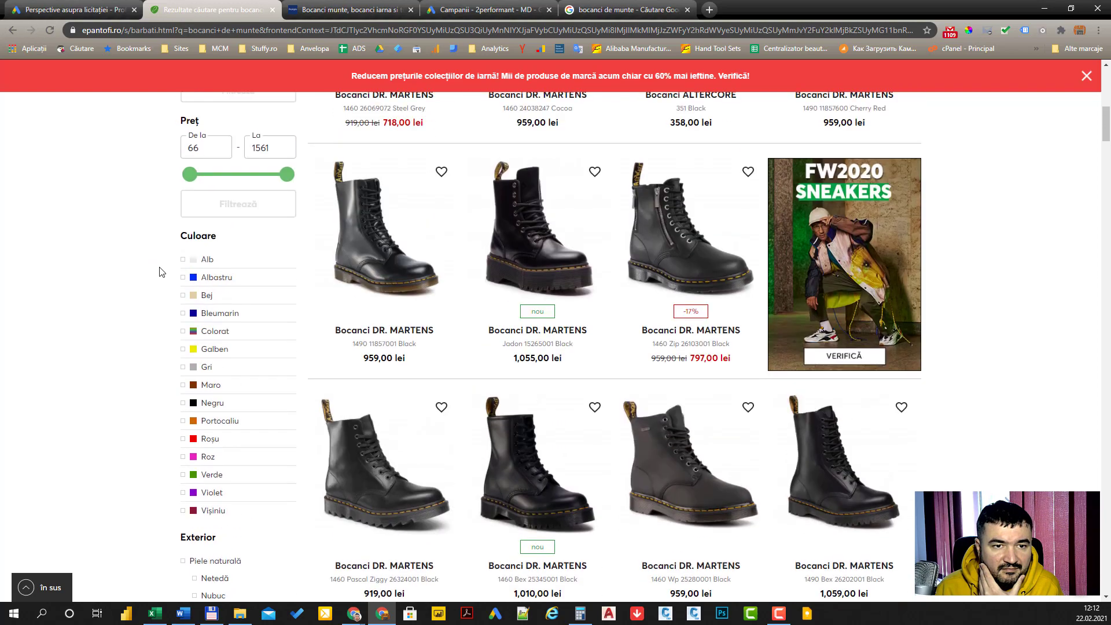
pyautogui.scroll(6, 161, 272)
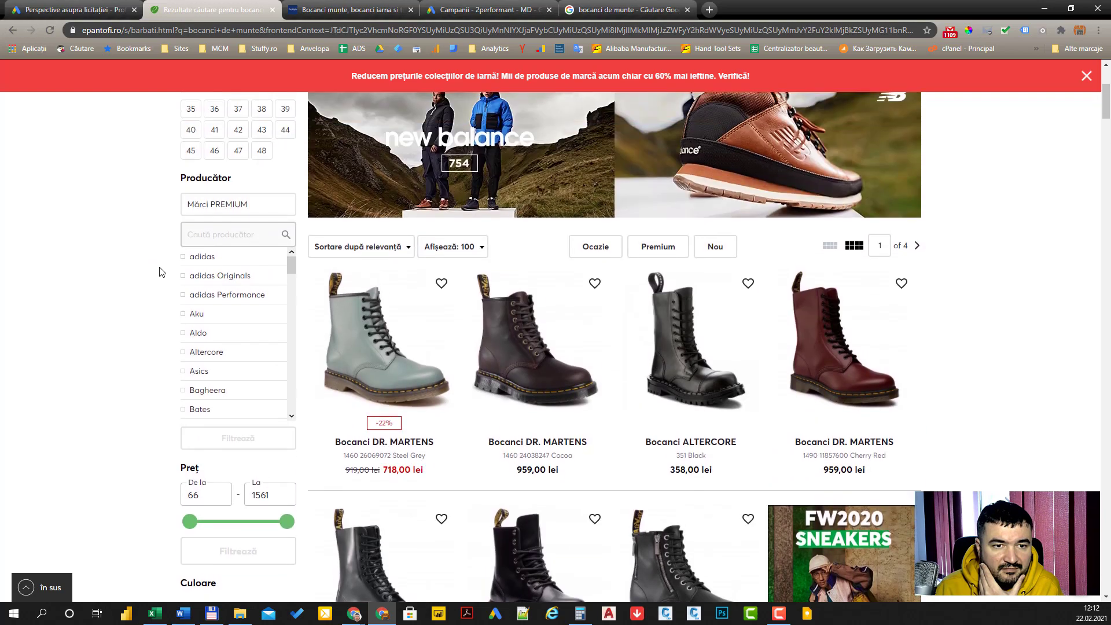
pyautogui.scroll(3, 162, 272)
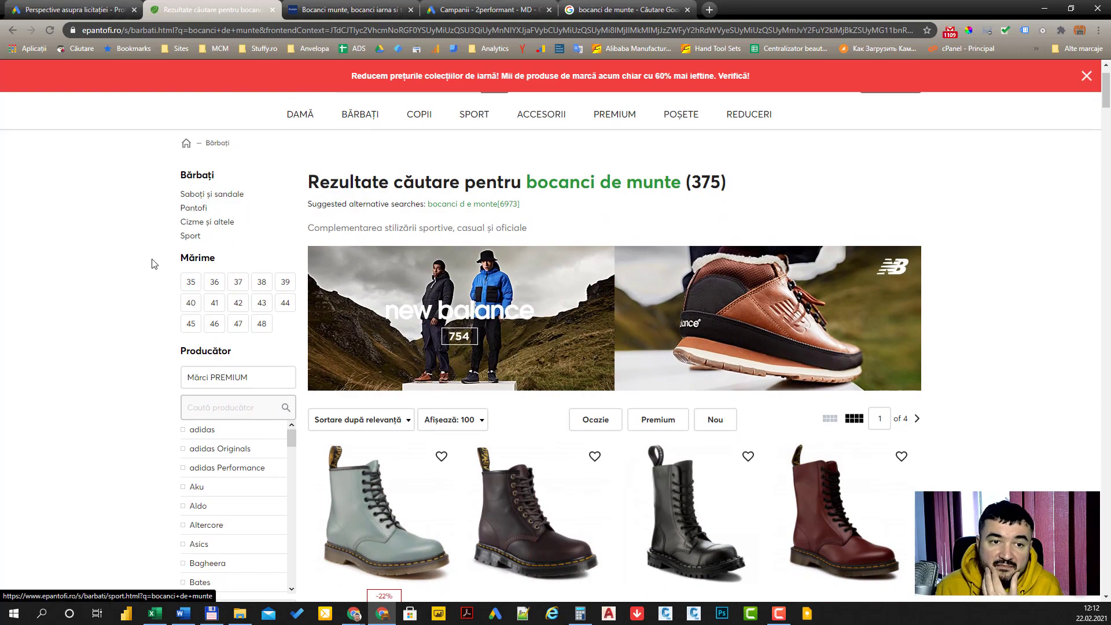
# Look through the rest of the men's results page to judge how well the products match mountain boots.
pyautogui.scroll(-7, 153, 267)
pyautogui.scroll(-20, 154, 268)
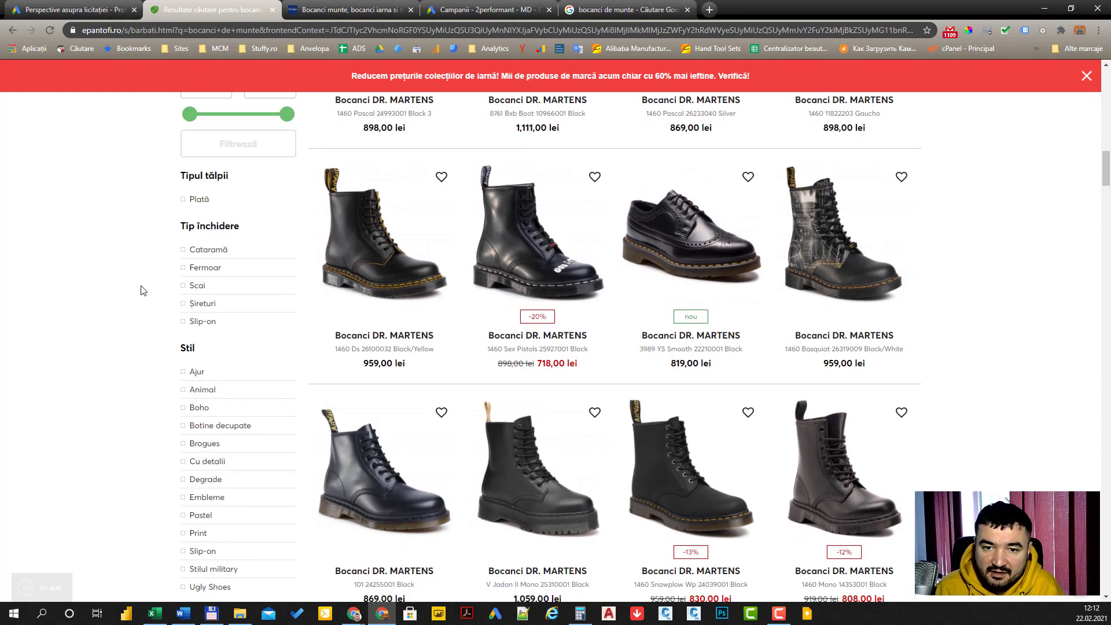
pyautogui.scroll(-8, 146, 291)
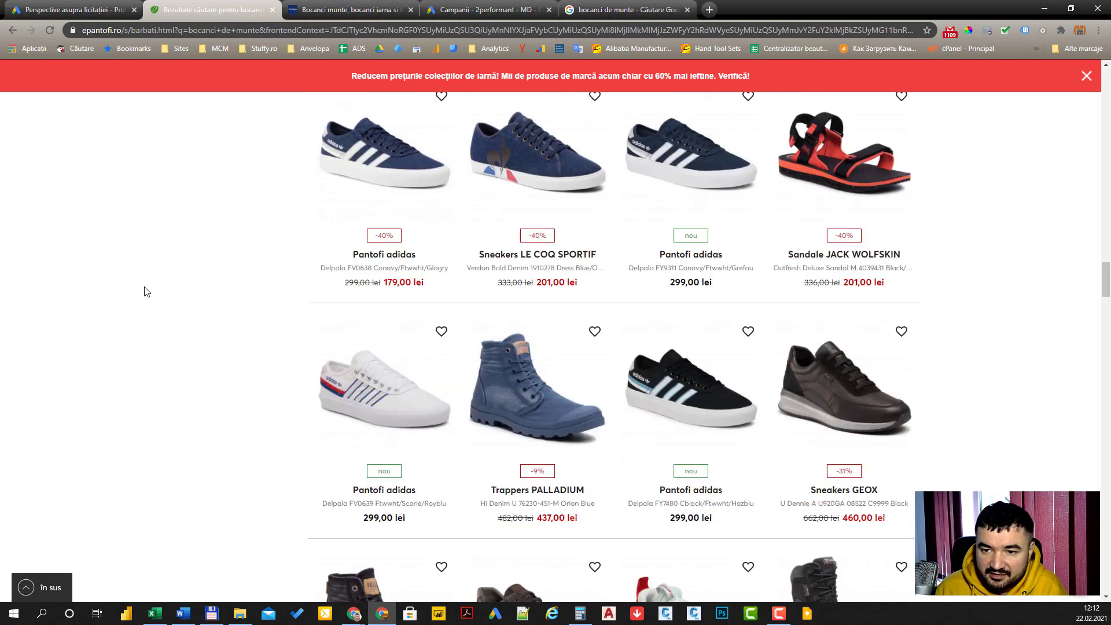
pyautogui.scroll(5, 150, 291)
pyautogui.scroll(-17, 150, 291)
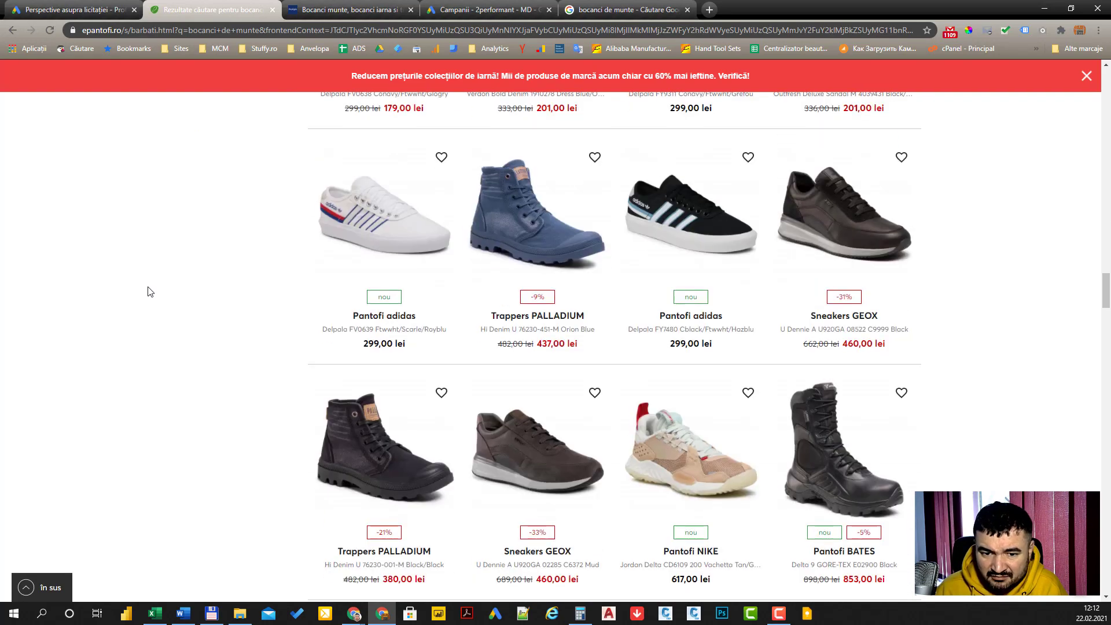
pyautogui.scroll(-15, 149, 291)
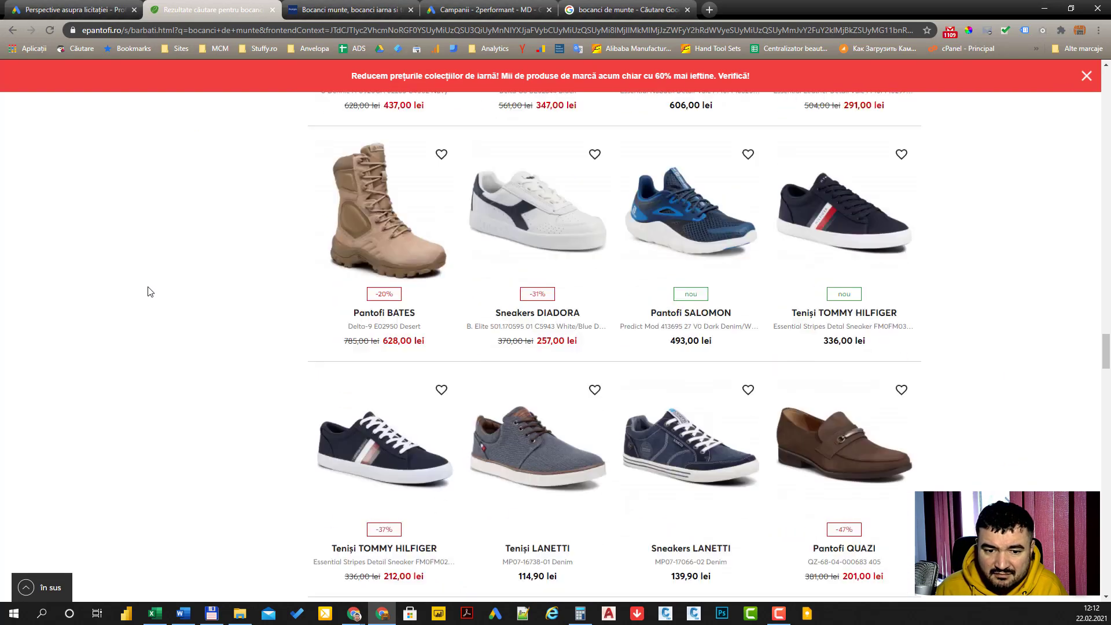
pyautogui.scroll(-20, 149, 291)
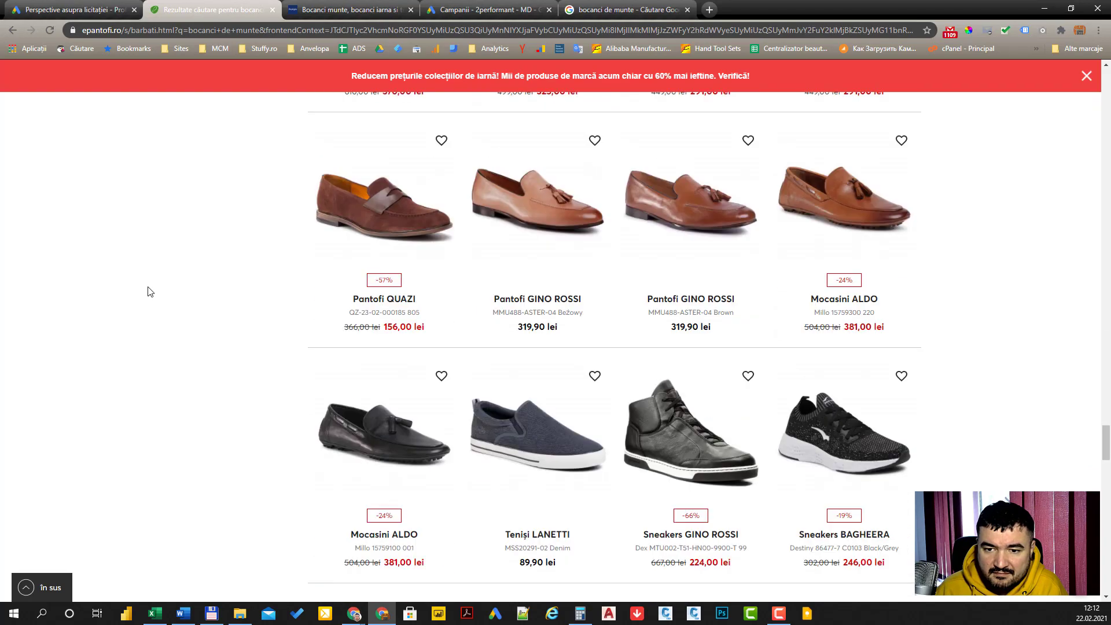
pyautogui.scroll(20, 162, 312)
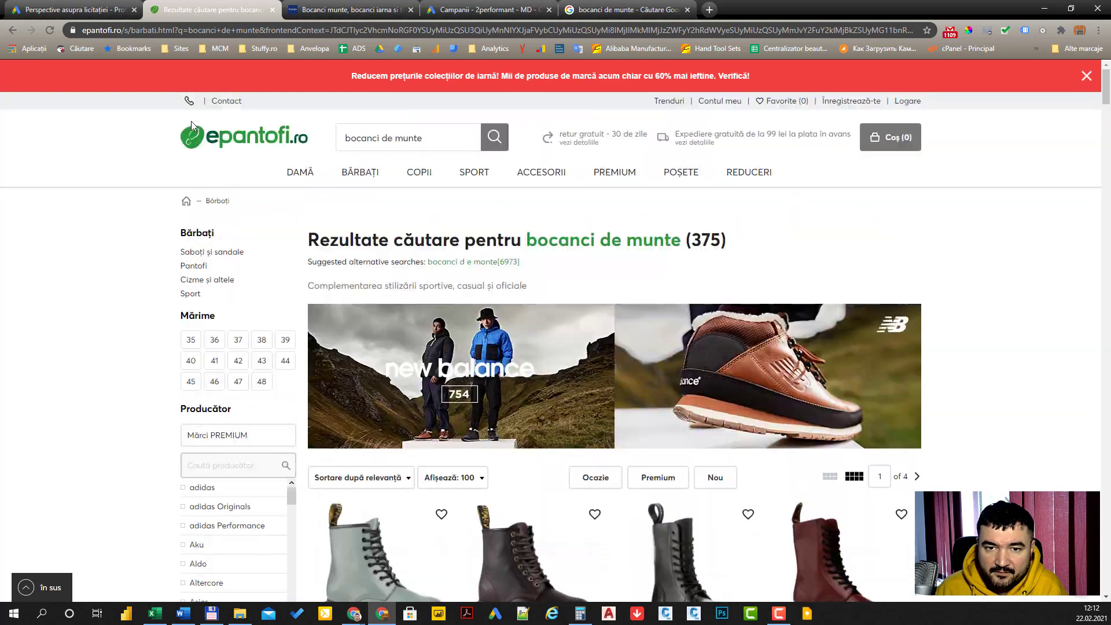
# Close the epantofi.ro results page and return to the auction insights report of the Search-5 campaign in Google Ads.
pyautogui.middleClick(230, 10)
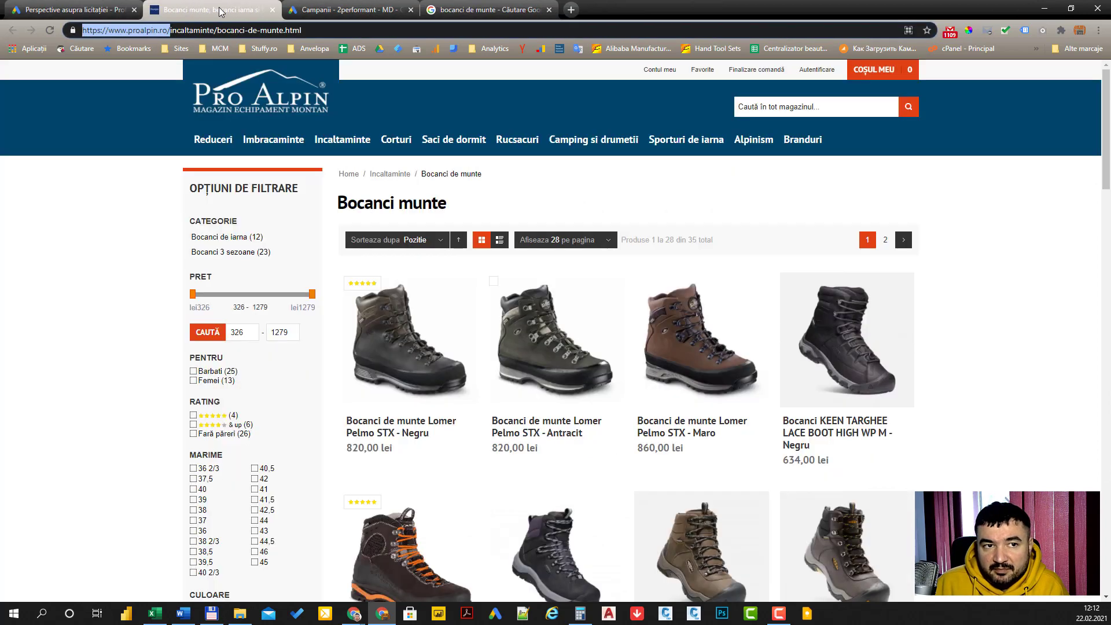
pyautogui.click(94, 8)
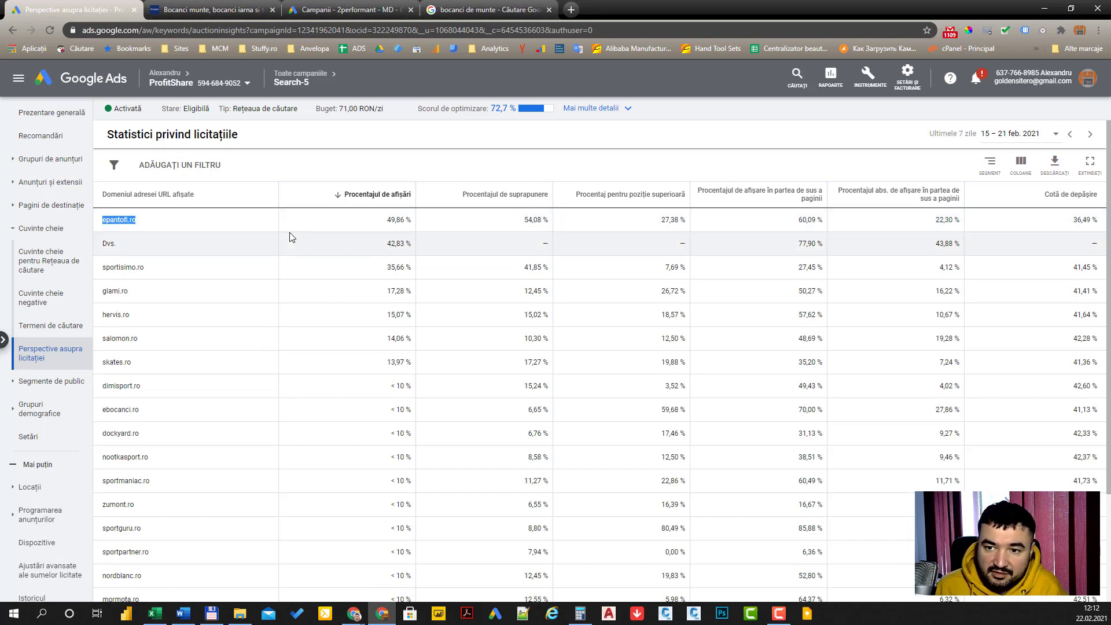
pyautogui.click(250, 245)
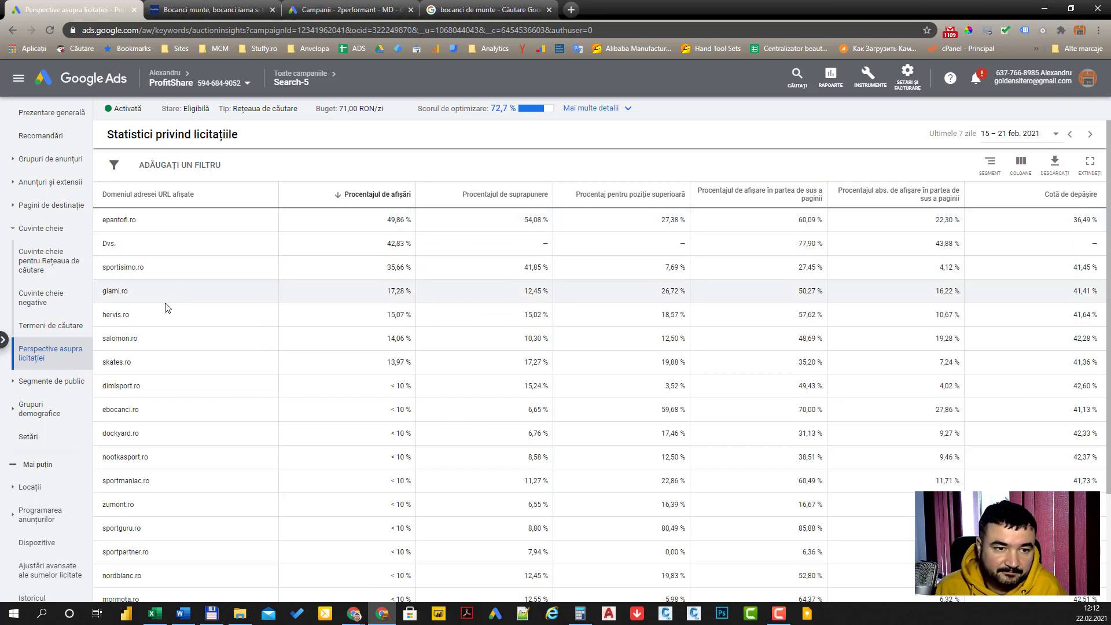
# Show the campaign's search keywords report and remove the segmentation from its table.
pyautogui.click(32, 258)
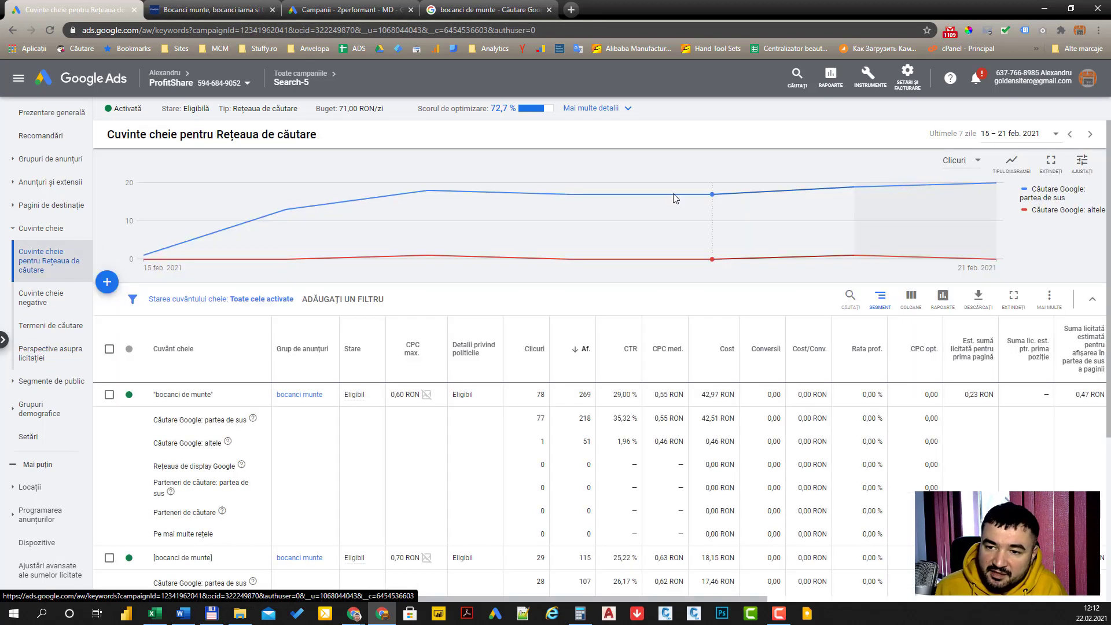
pyautogui.click(880, 298)
pyautogui.click(830, 336)
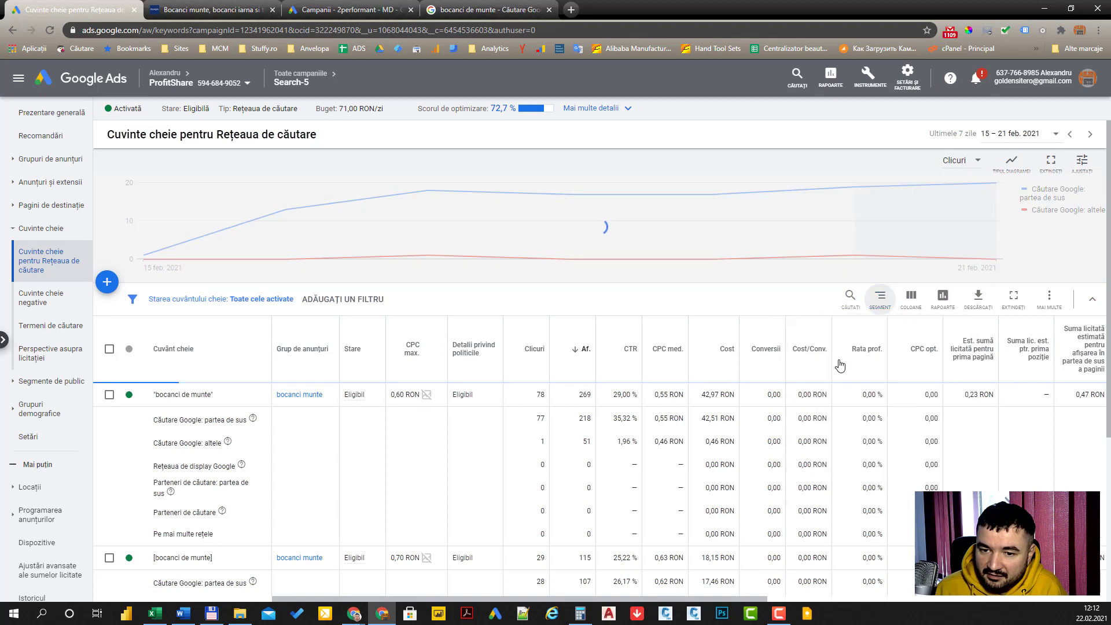
# Review the clicks and cost of the search term "bocanci de munte" in the campaign's search terms report.
pyautogui.click(40, 326)
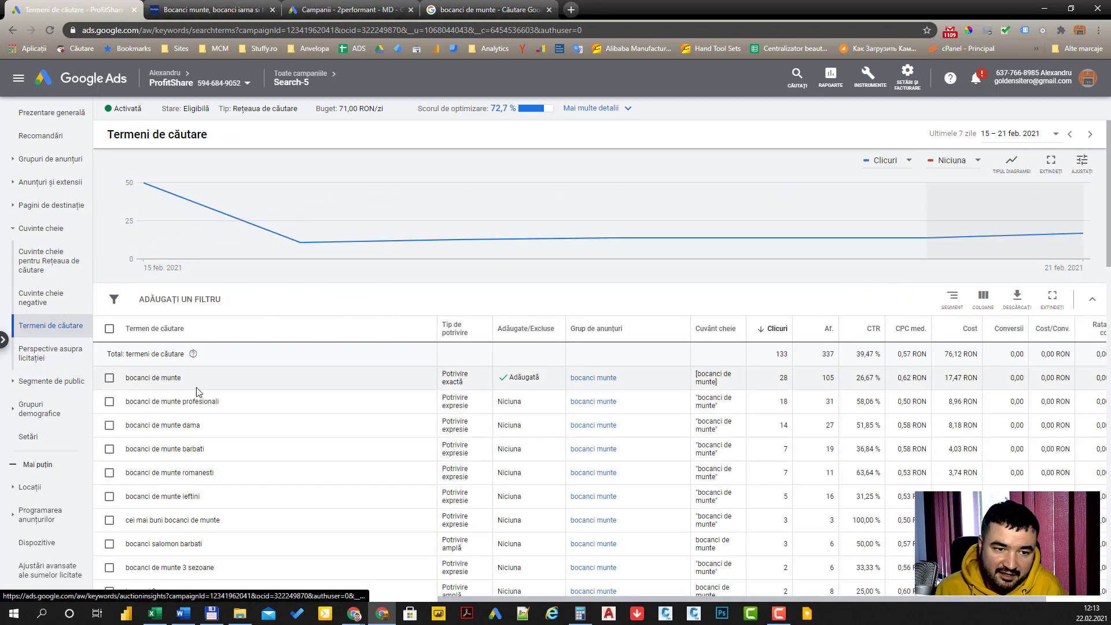
pyautogui.moveTo(189, 382); pyautogui.dragTo(123, 387)
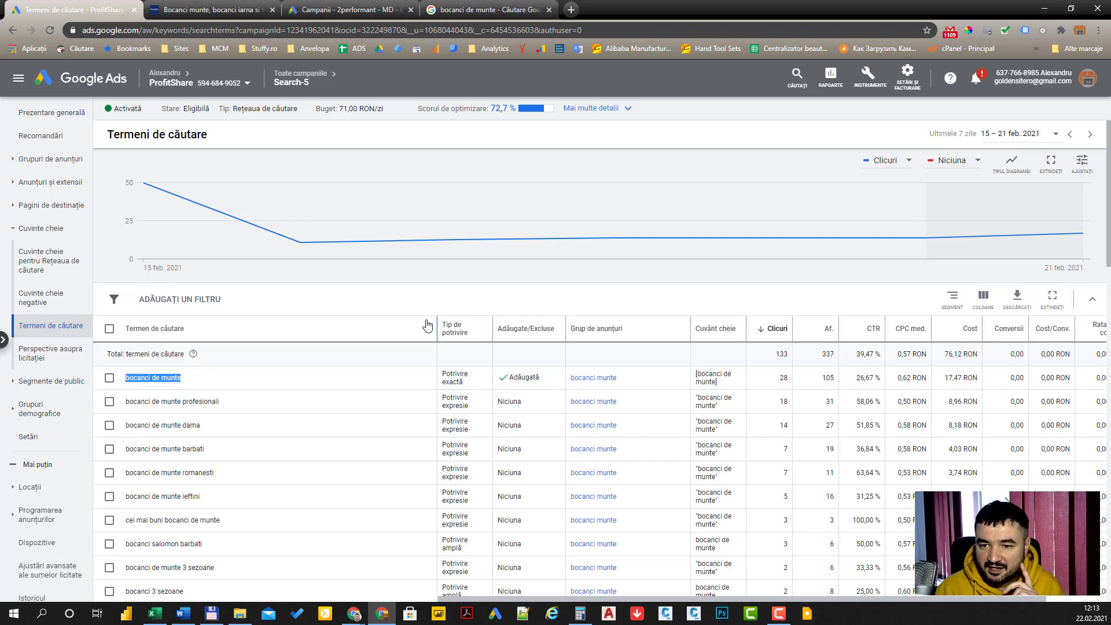
pyautogui.moveTo(778, 381); pyautogui.dragTo(796, 384)
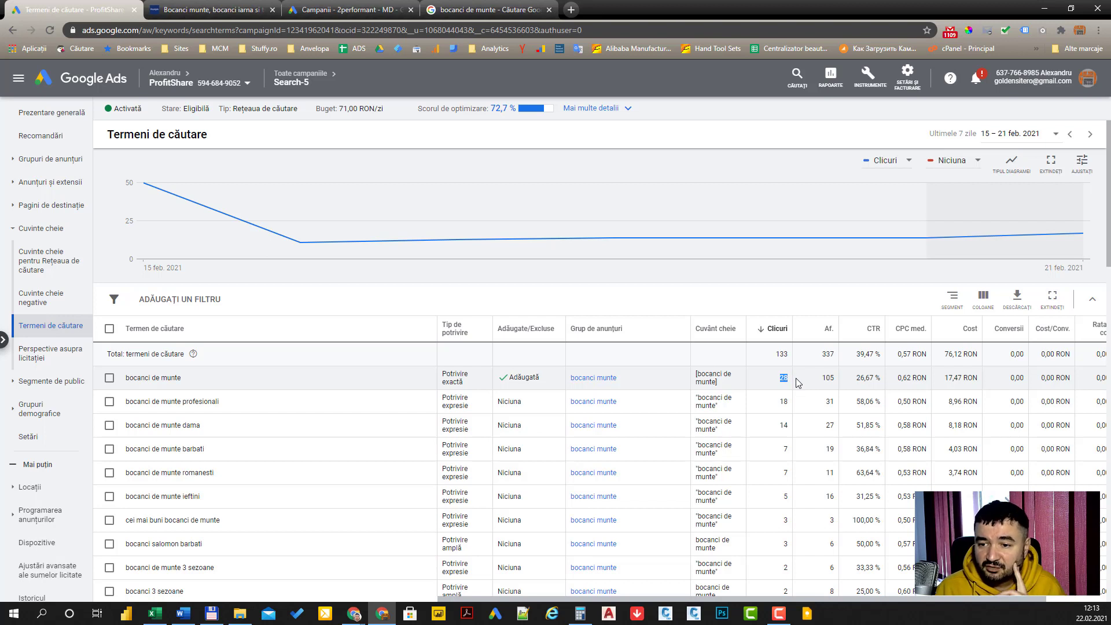
pyautogui.click(948, 377)
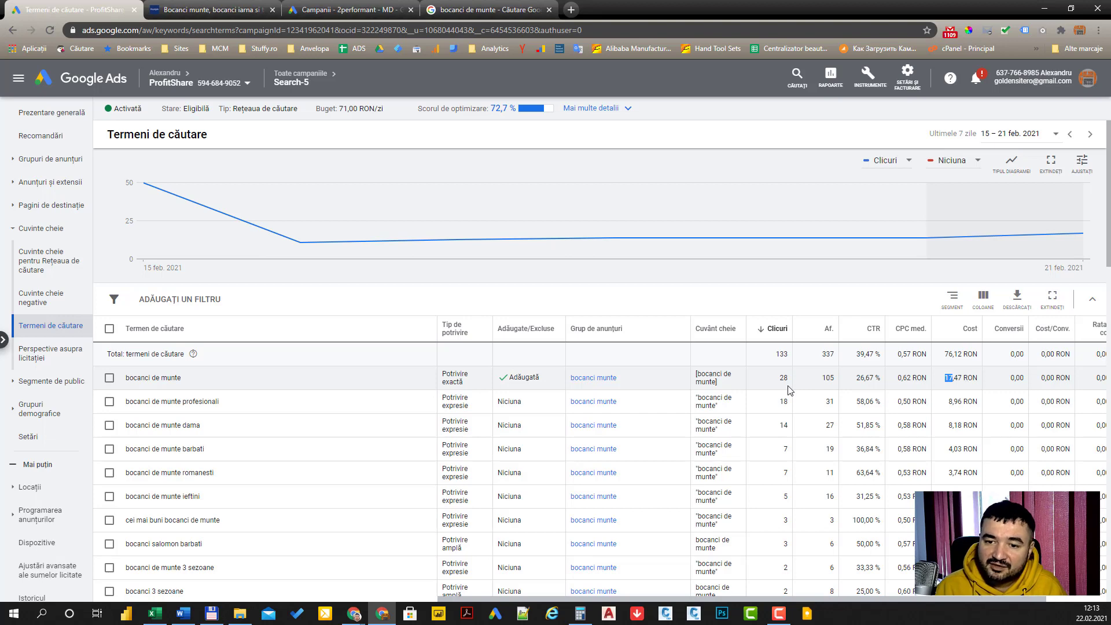
pyautogui.moveTo(791, 378); pyautogui.dragTo(775, 378)
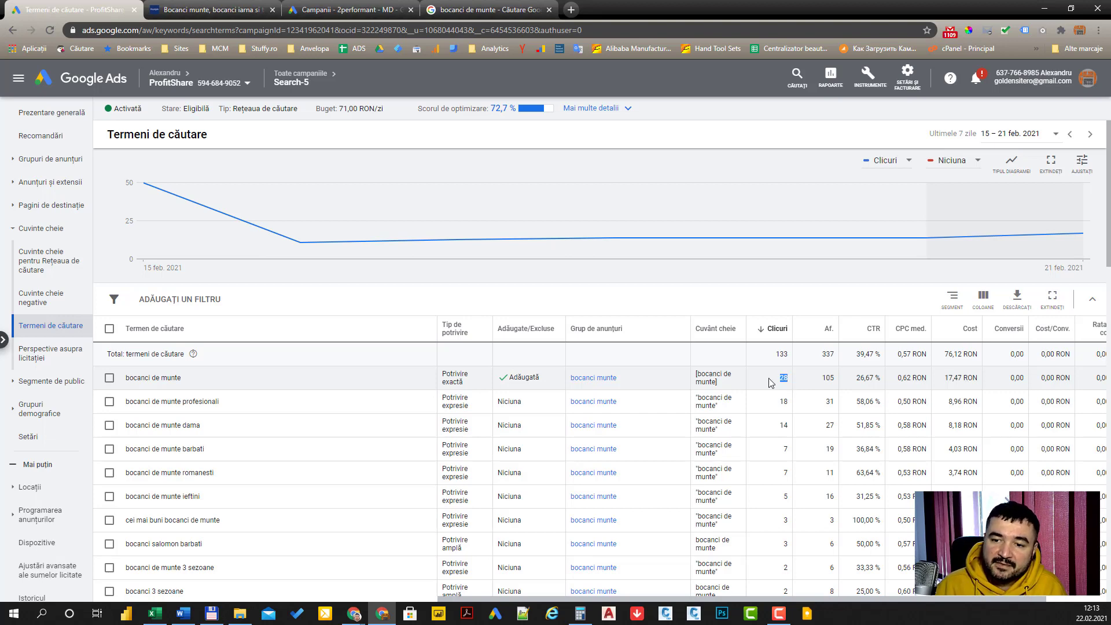
# Switch to the Excel workbook and check the conversion rates calculated for 25 and 20 clicks in the click table.
pyautogui.click(155, 613)
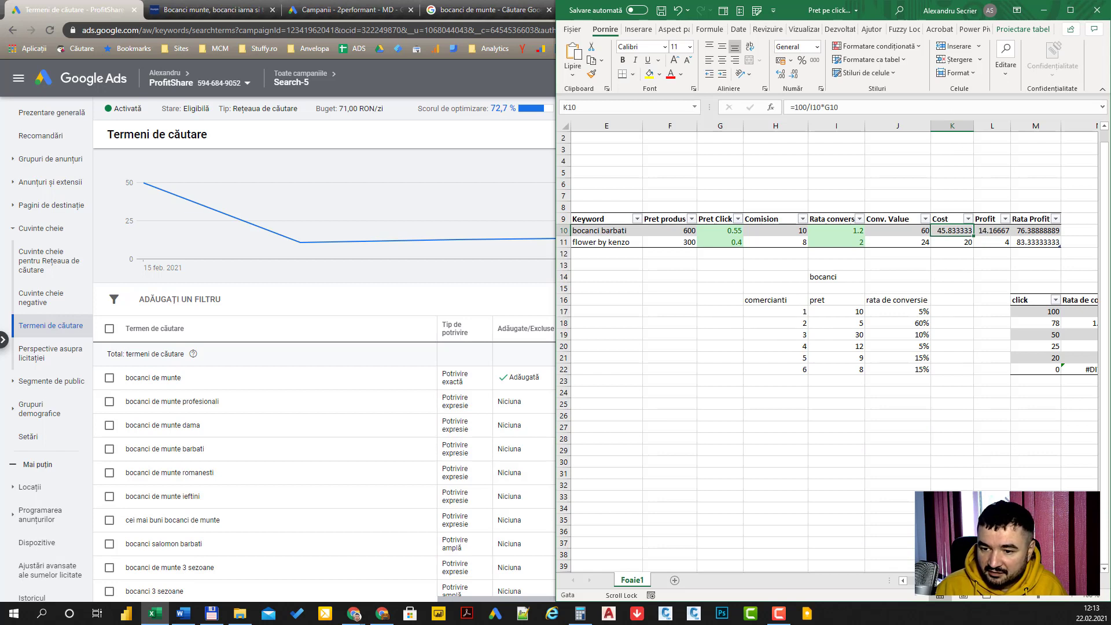
pyautogui.hscroll(1, 966, 387)
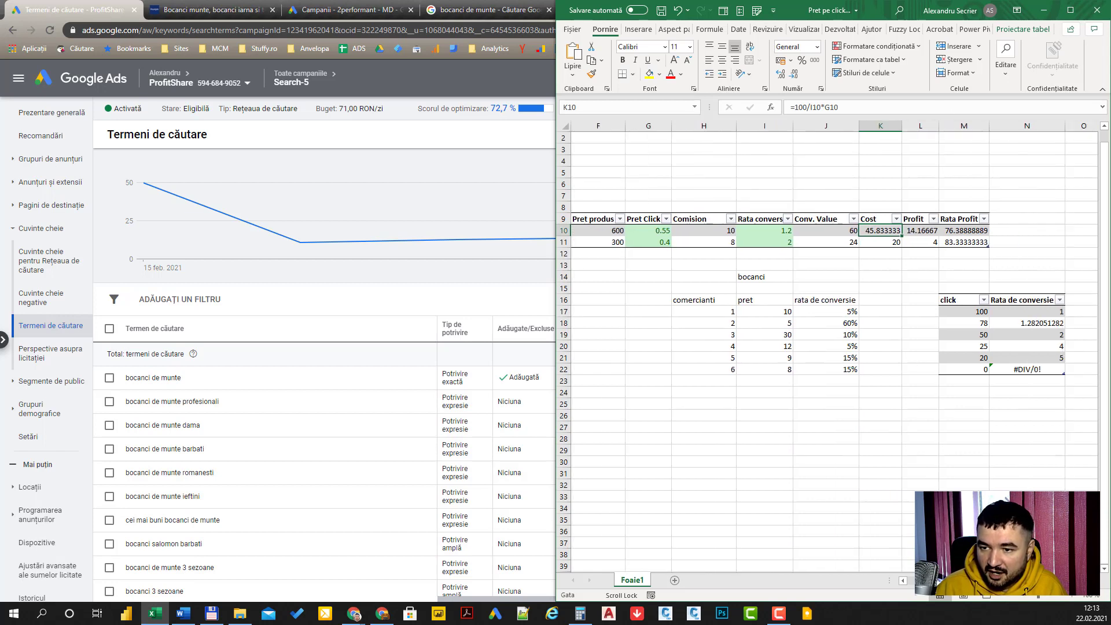
pyautogui.click(956, 345)
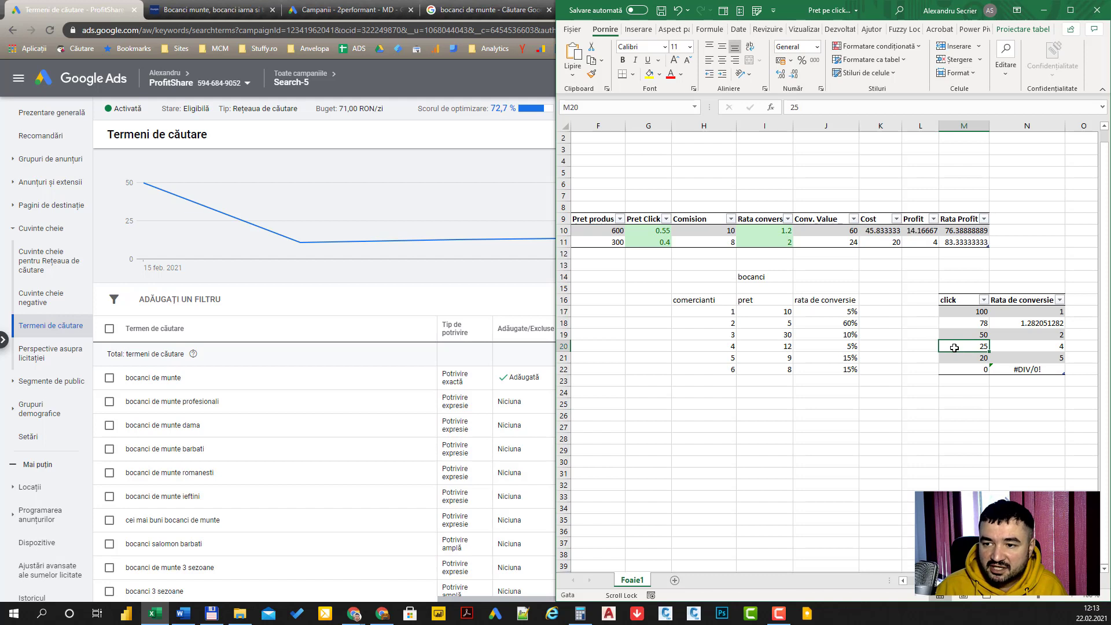
pyautogui.click(1035, 346)
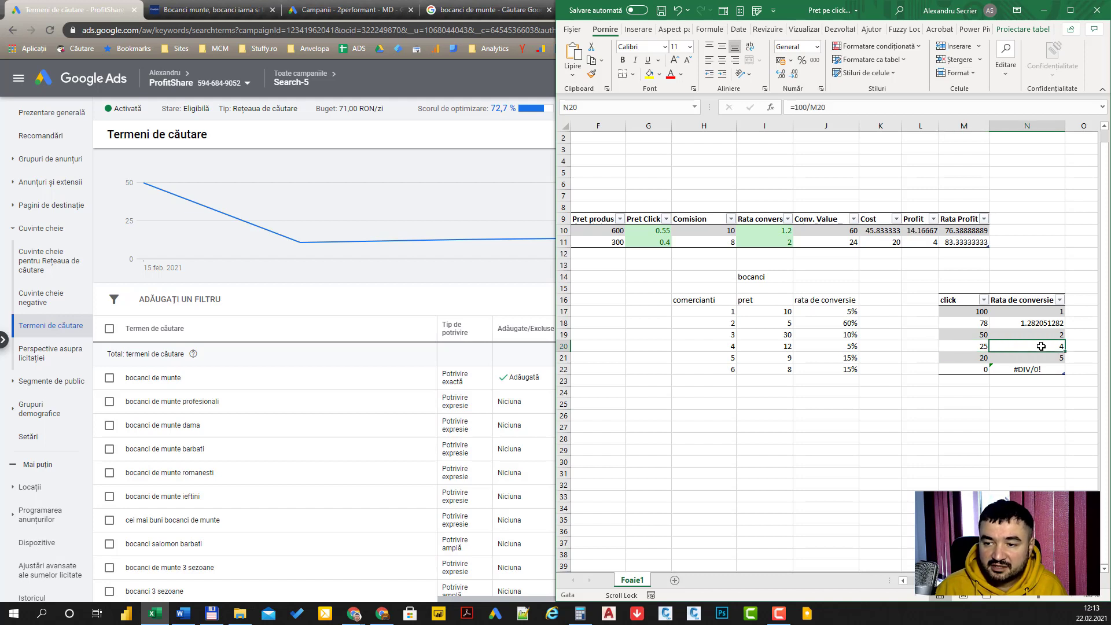
pyautogui.click(1040, 356)
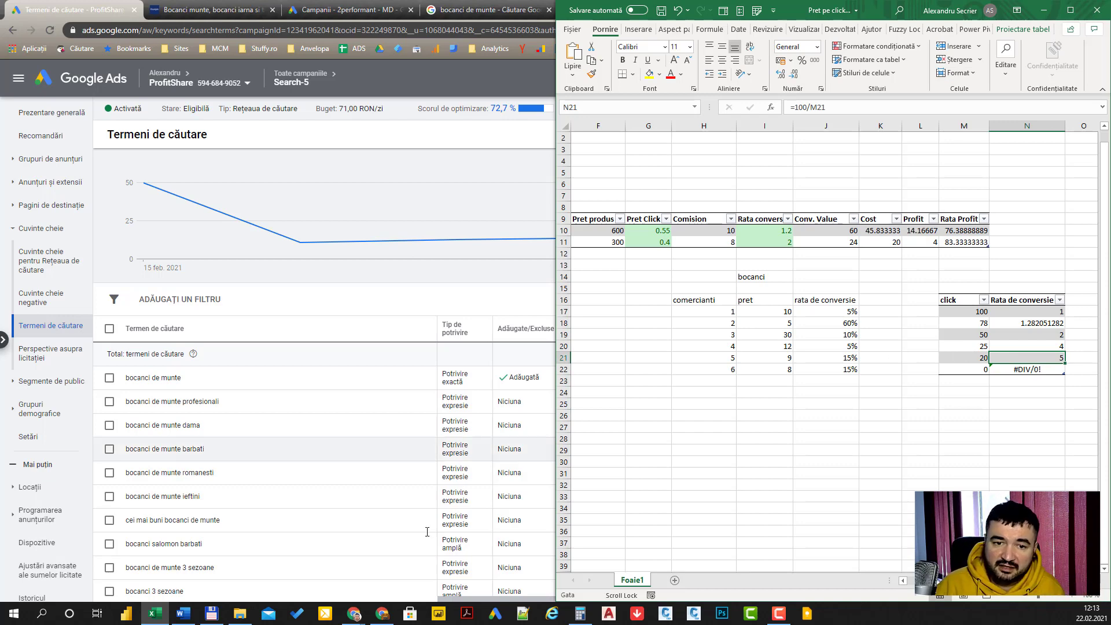
# Switch to the 2Performant advertiser ranking and look through page 23 of the programs that allow Google PPC.
pyautogui.moveTo(353, 614)
pyautogui.click(418, 557)
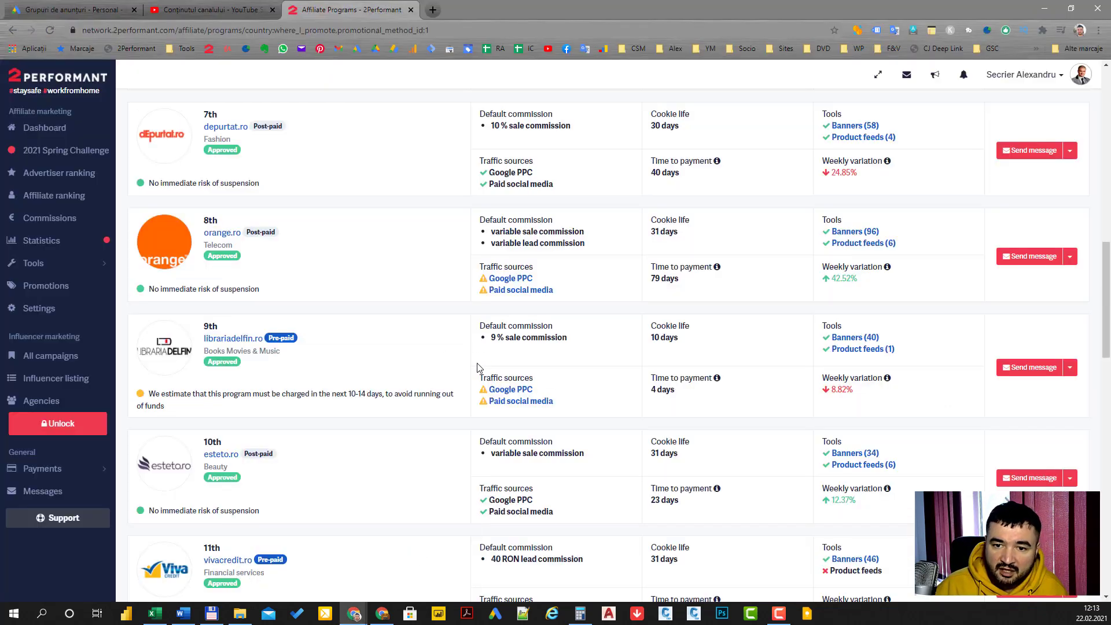
pyautogui.scroll(-15, 480, 370)
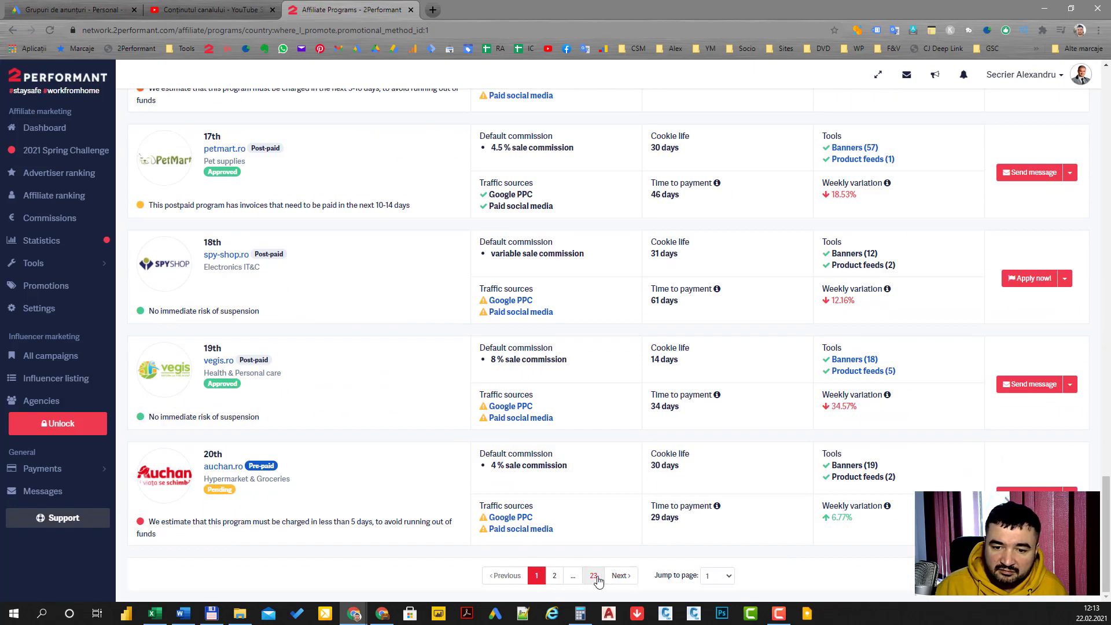
pyautogui.click(595, 576)
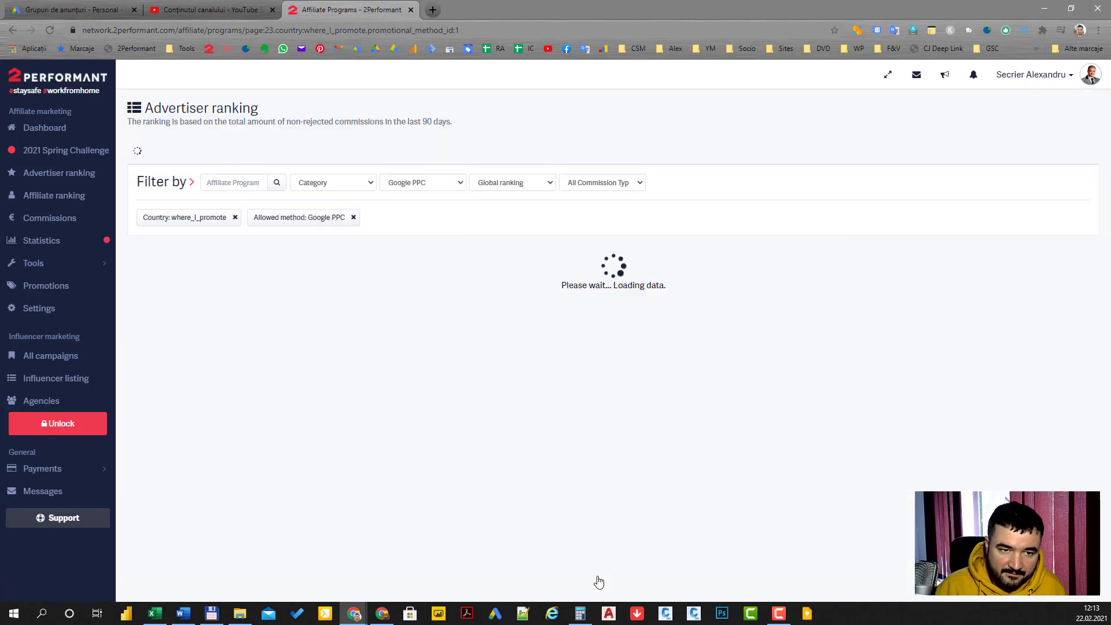
pyautogui.scroll(-8, 426, 203)
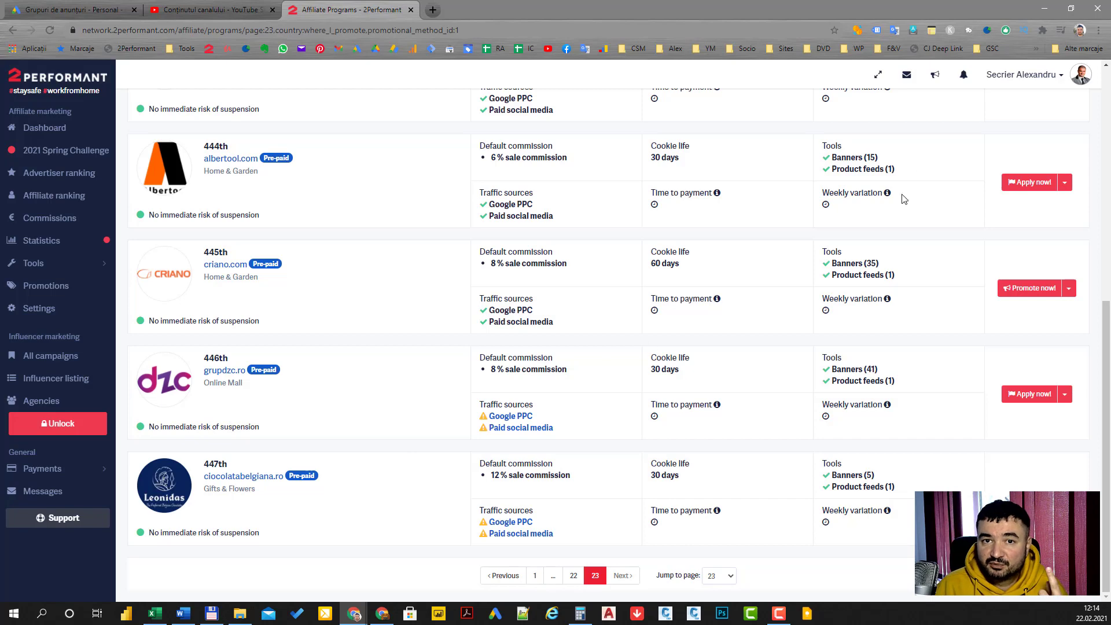
pyautogui.click(1044, 9)
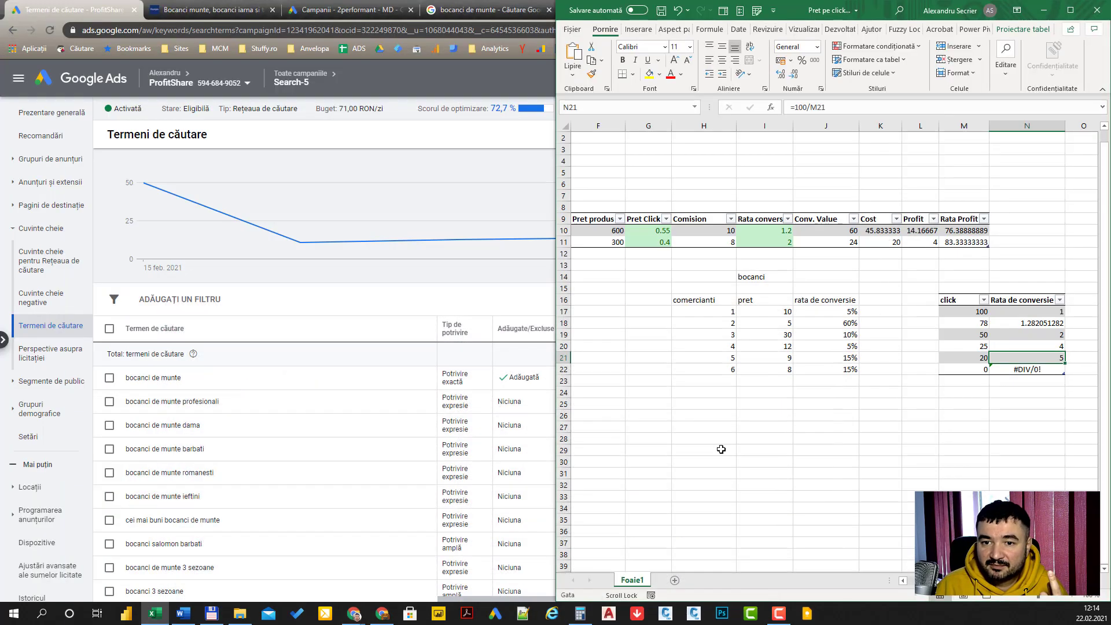
# Compare the conversion rates from the 100-click row down to the 20-click row of the Excel click table.
pyautogui.click(974, 360)
pyautogui.click(1038, 356)
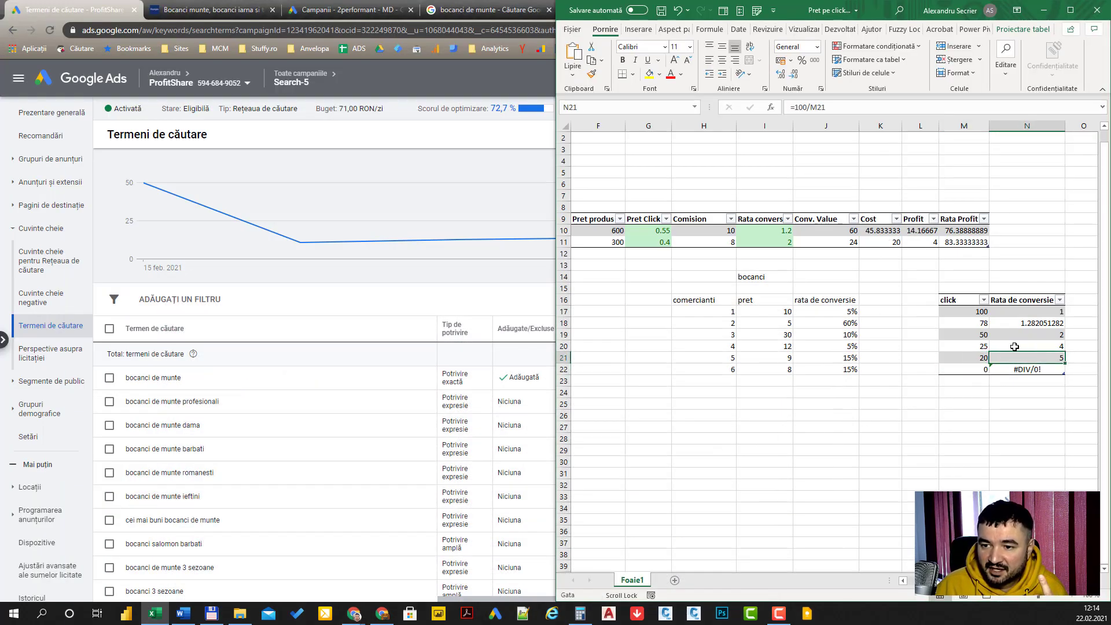
pyautogui.click(1043, 322)
pyautogui.press('Up')
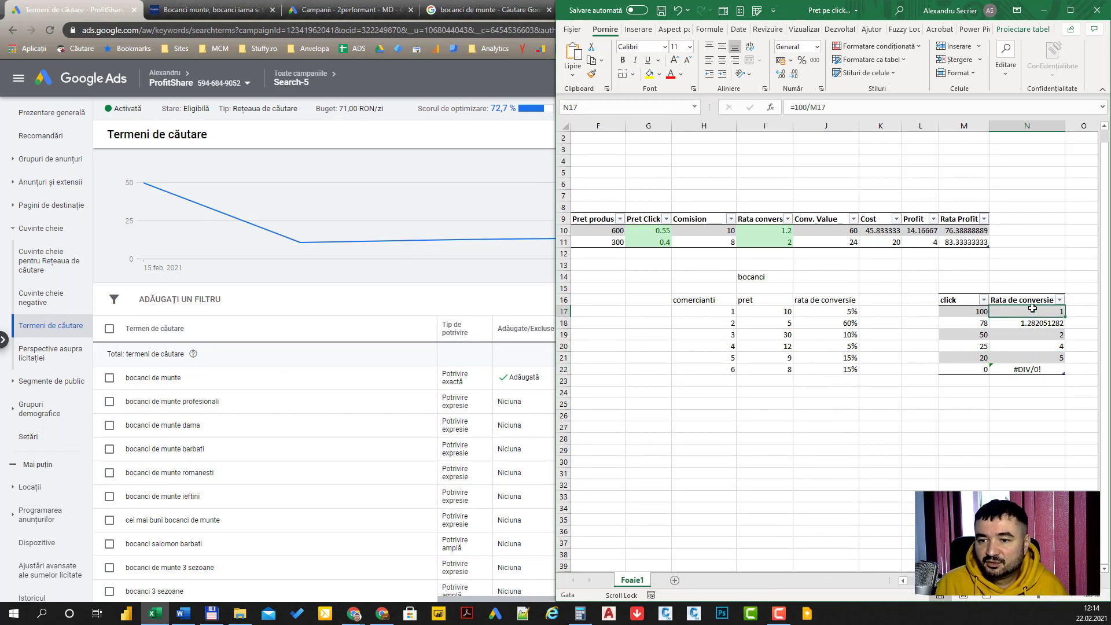
pyautogui.press('Down')
pyautogui.press('Down')
pyautogui.press('Down')
pyautogui.press('Down')
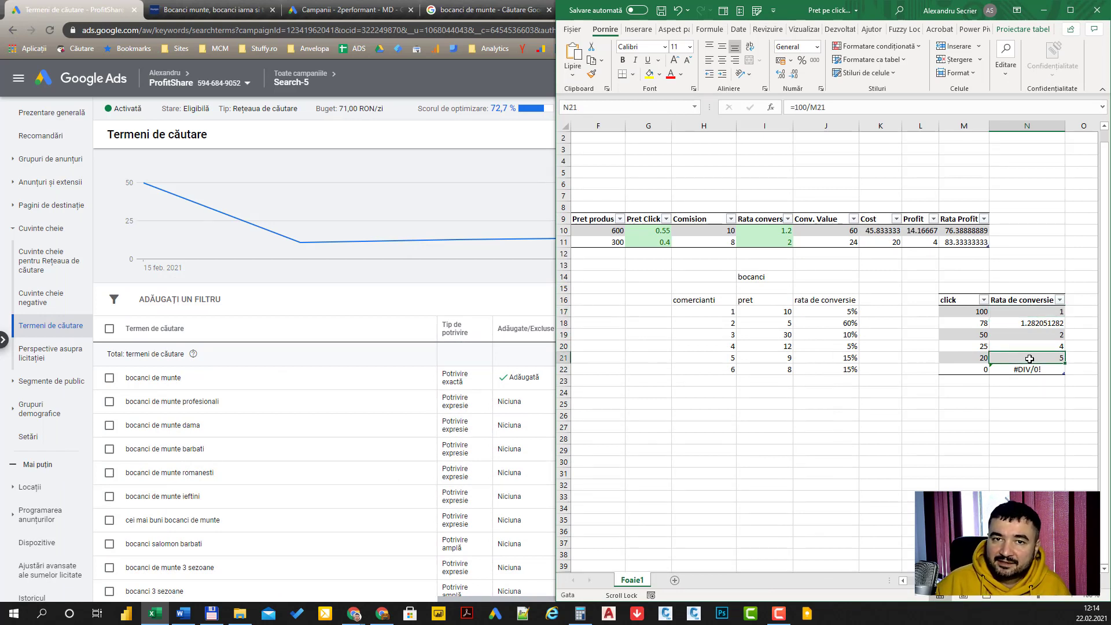
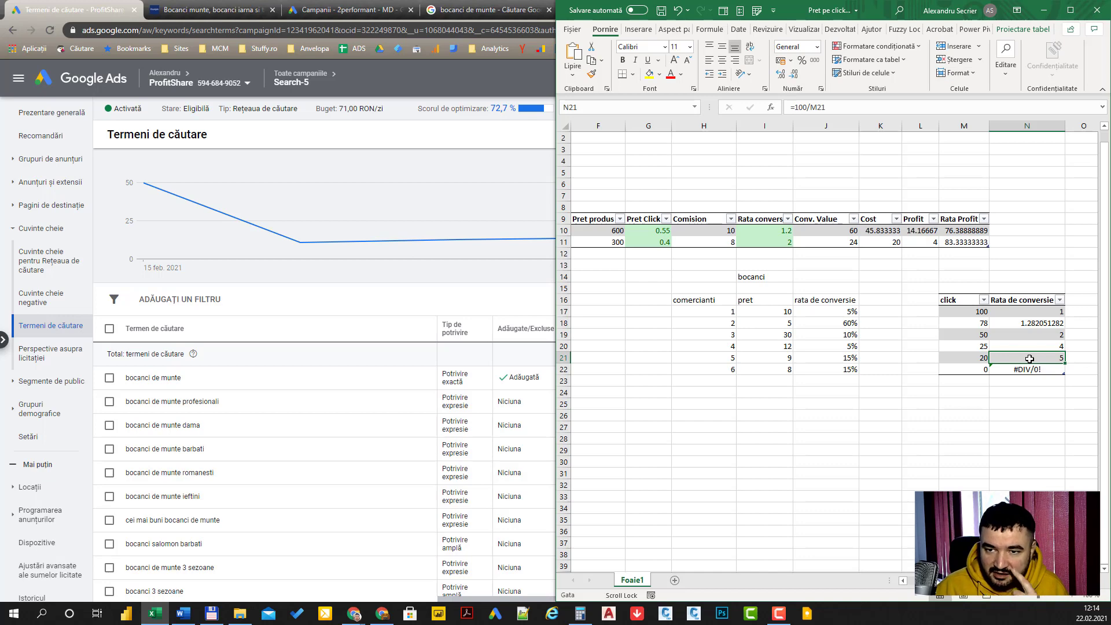
# Switch to the Google Ads search terms report and compare the CTR of "bocanci de munte" and "bocanci de munte profesionali".
pyautogui.click(392, 297)
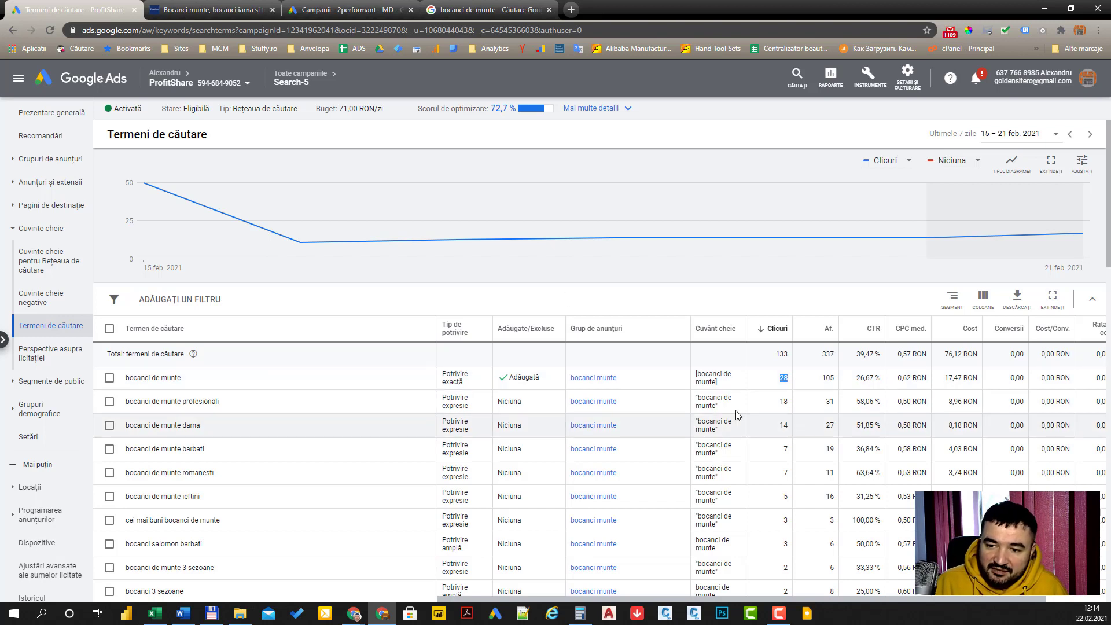
pyautogui.moveTo(856, 378); pyautogui.dragTo(867, 381)
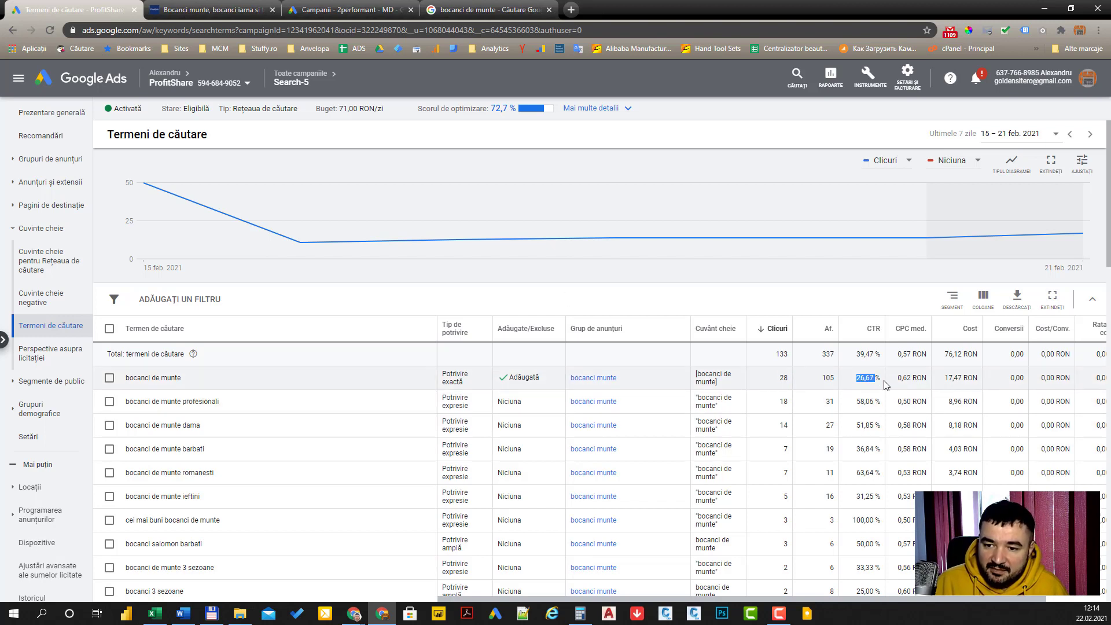
pyautogui.moveTo(856, 402); pyautogui.dragTo(883, 404)
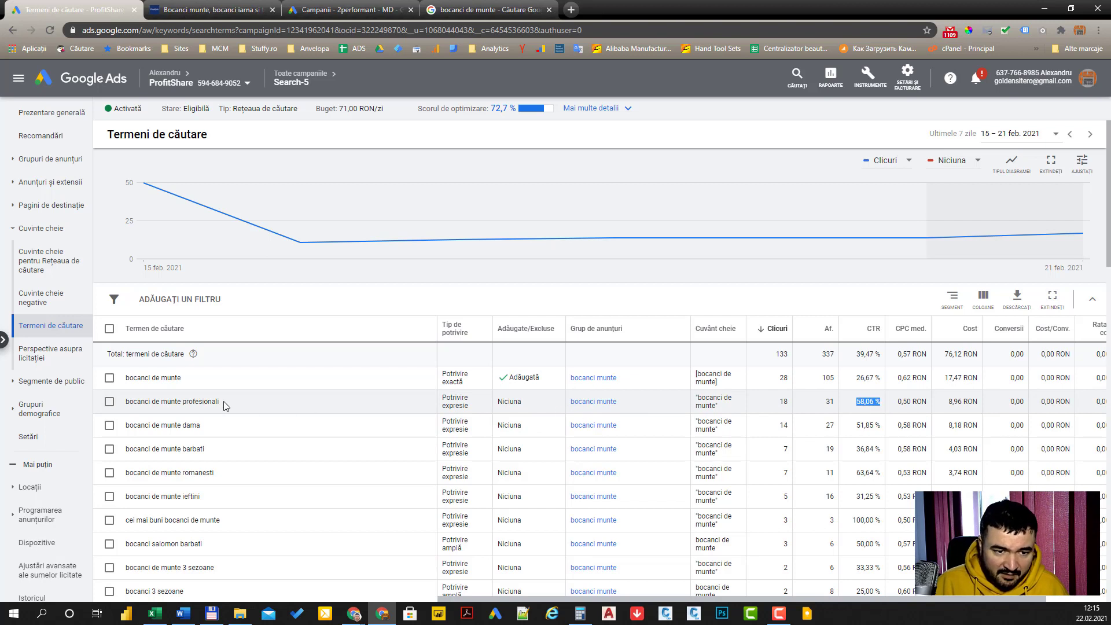
pyautogui.moveTo(220, 403); pyautogui.dragTo(171, 402)
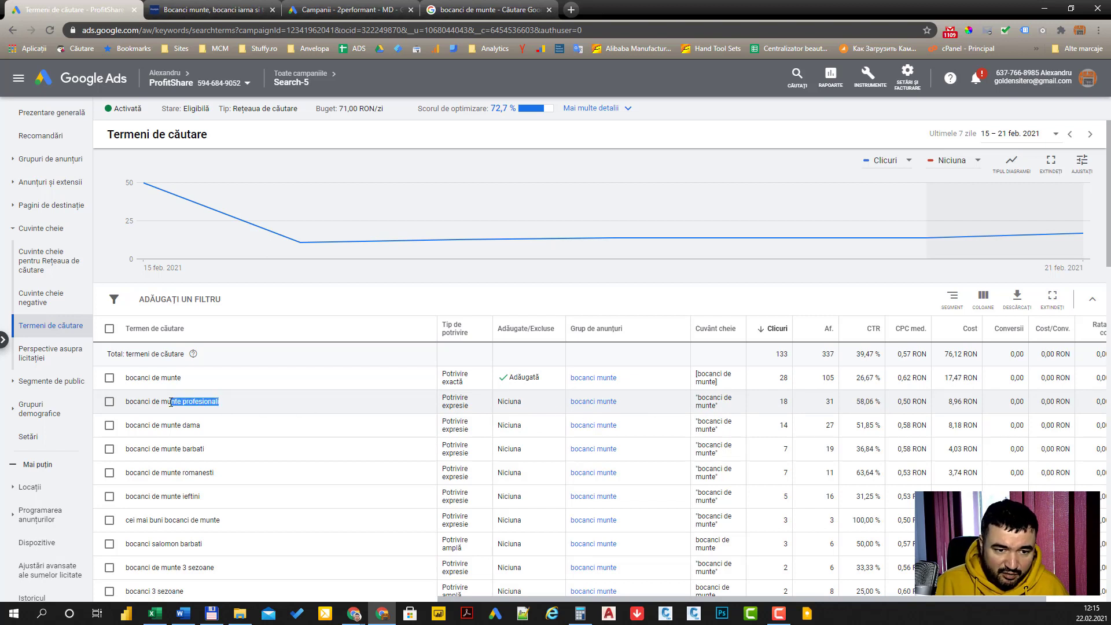
pyautogui.click(231, 411)
# Look through the filter options and first products of the Bocanci munte category on proalpin.ro.
pyautogui.click(200, 10)
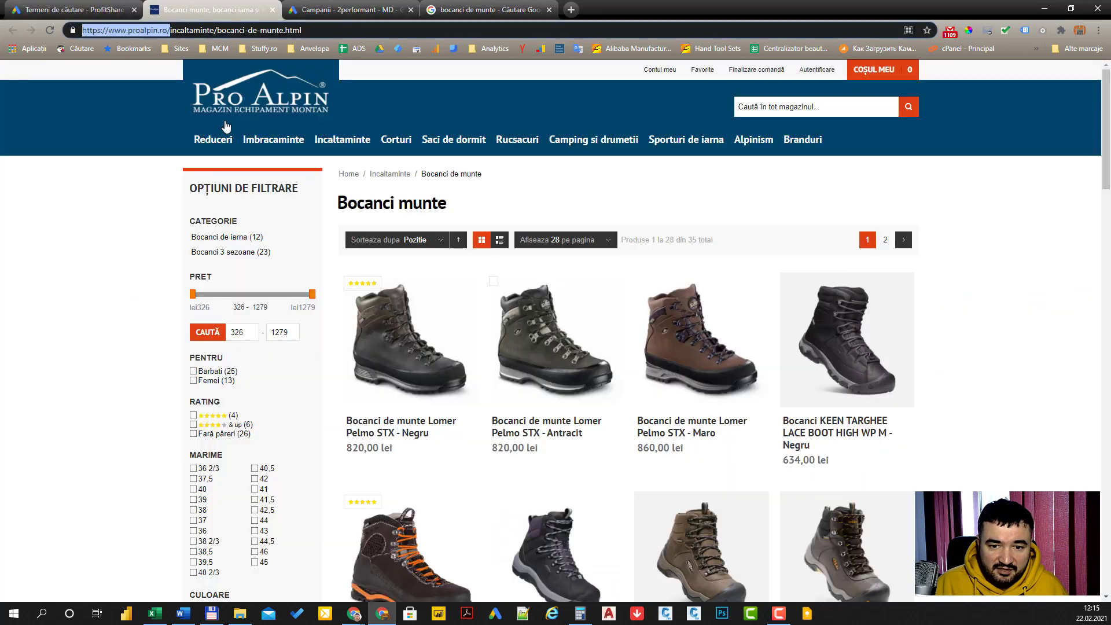
pyautogui.scroll(-5, 228, 458)
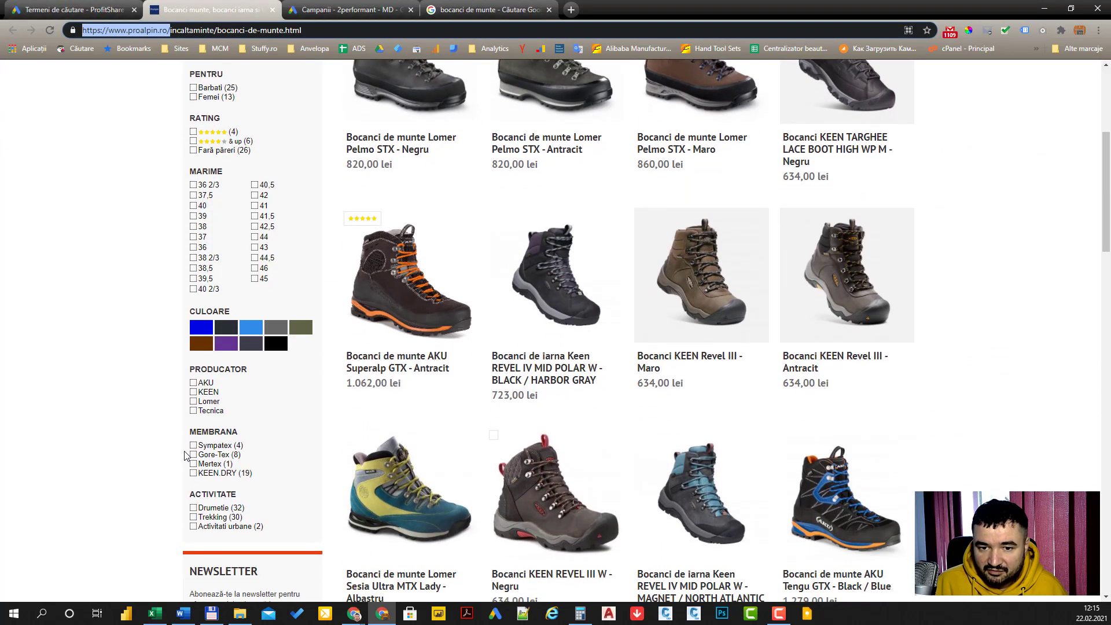
pyautogui.scroll(-2, 185, 455)
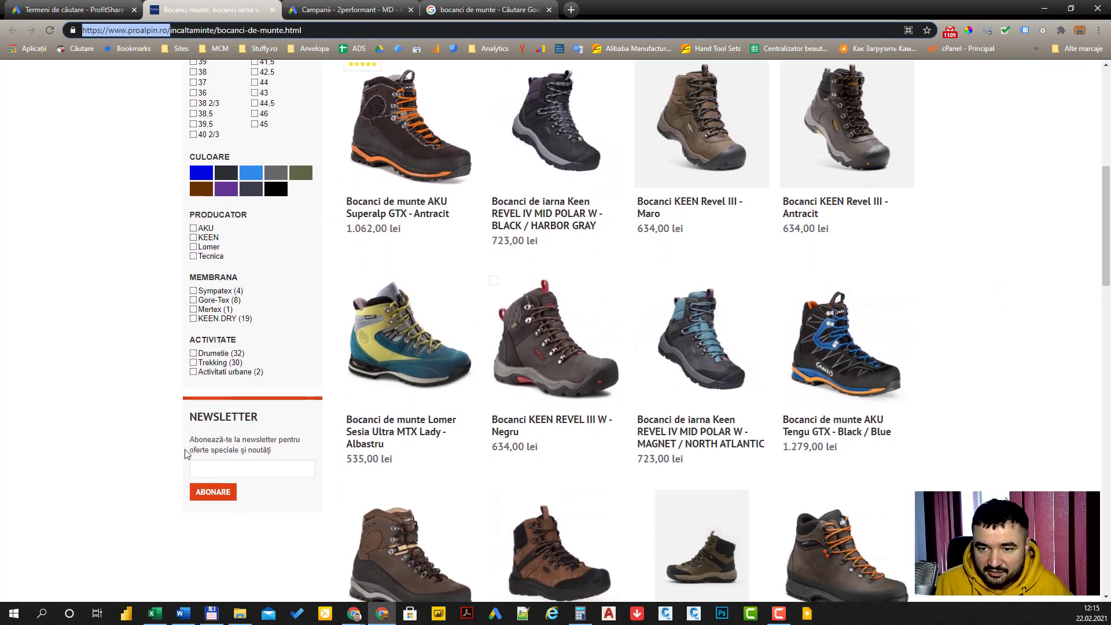
pyautogui.scroll(-3, 185, 454)
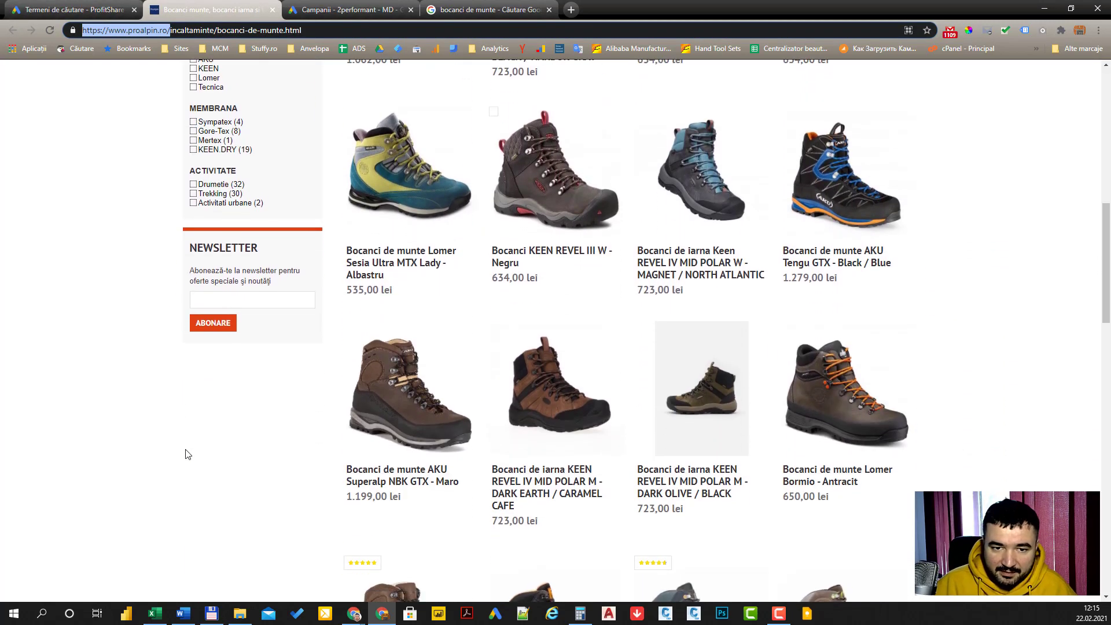
# Show the ads of the Search-5 campaign and check their advertised price against the boot prices on the proalpin.ro category page.
pyautogui.click(77, 12)
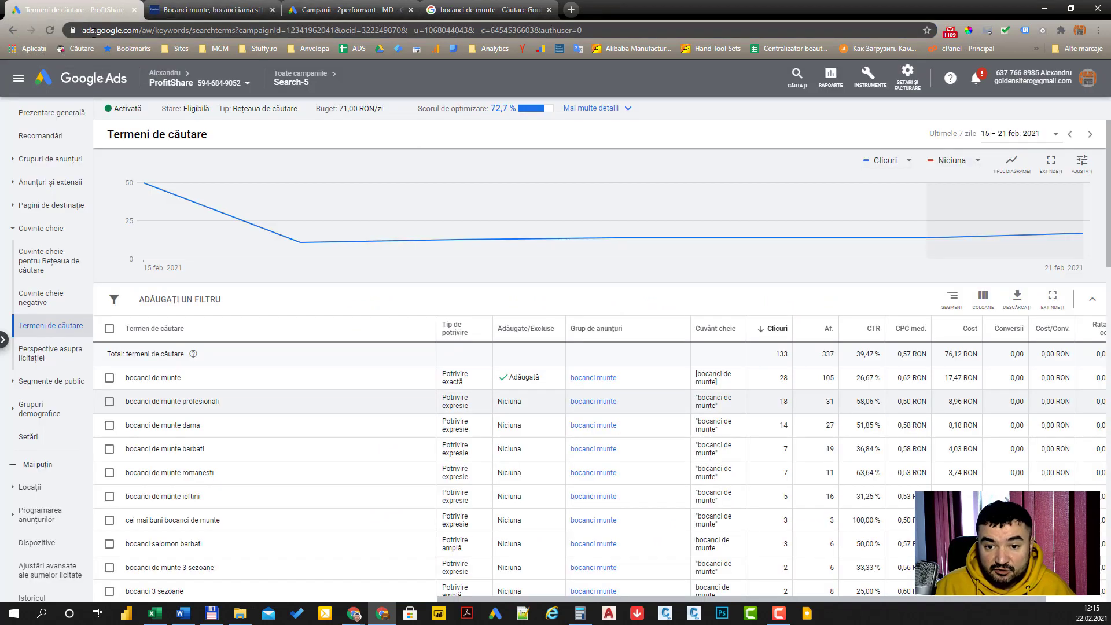
pyautogui.click(69, 183)
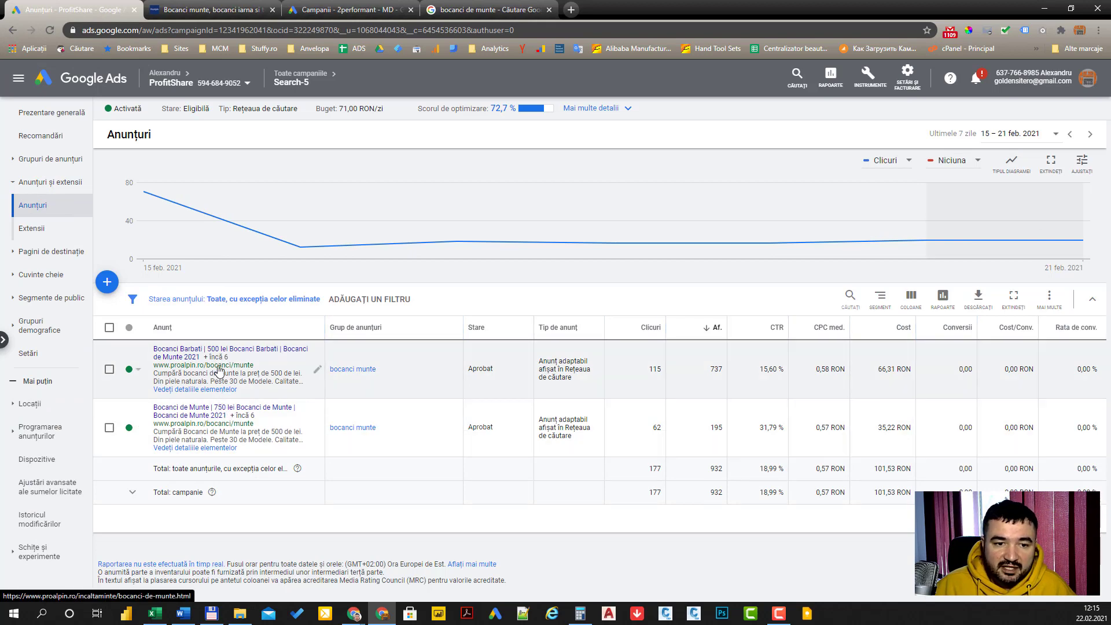
pyautogui.click(213, 10)
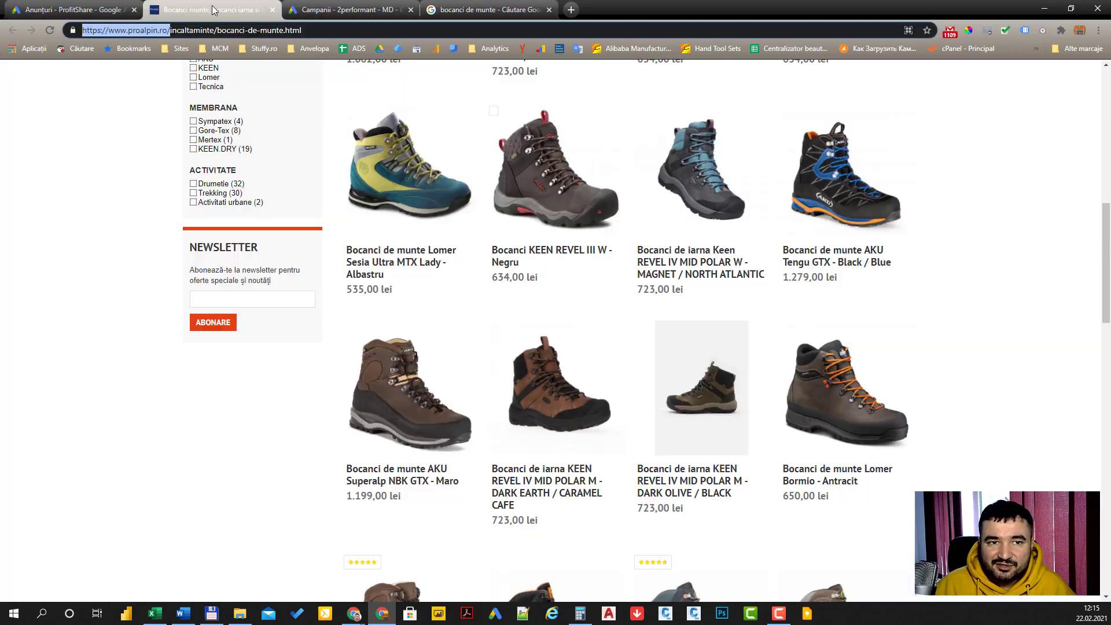
pyautogui.scroll(-5, 205, 406)
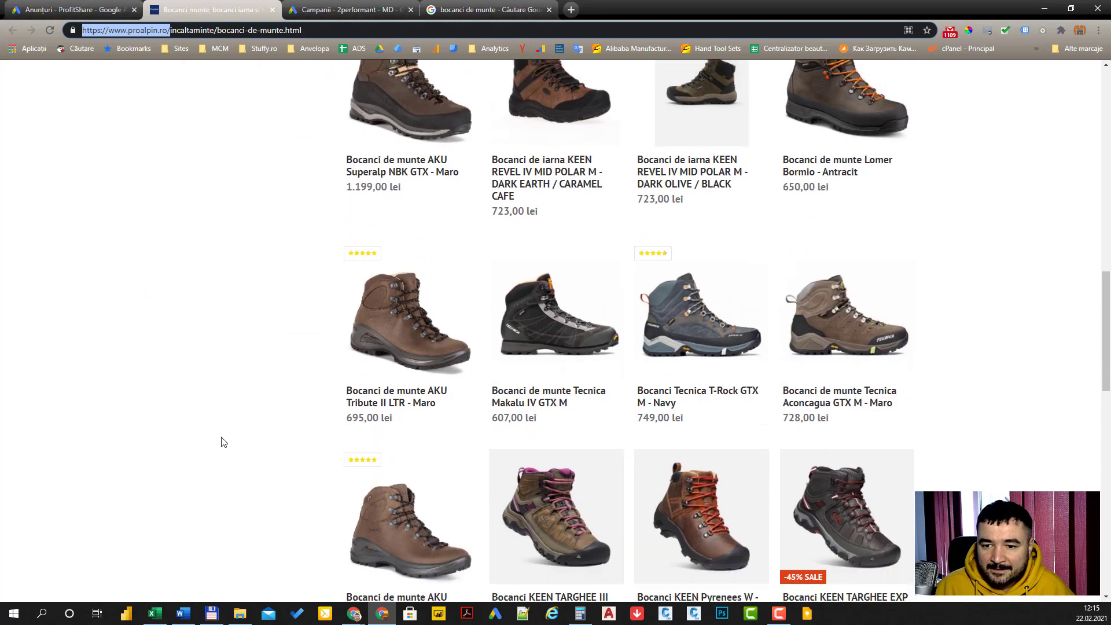
pyautogui.scroll(-8, 232, 445)
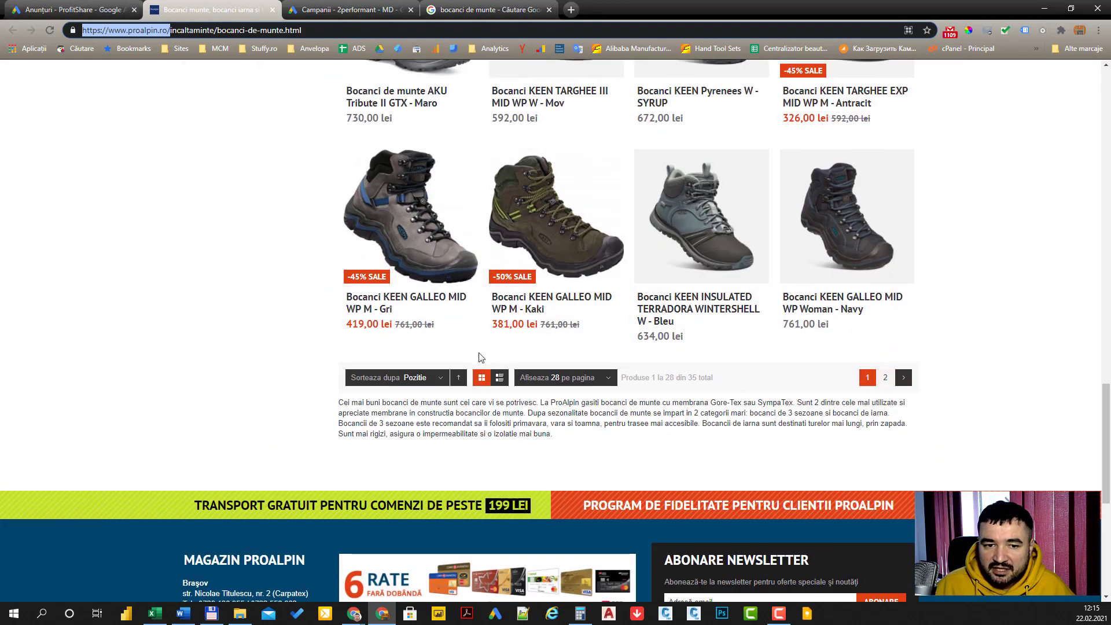
pyautogui.scroll(5, 480, 357)
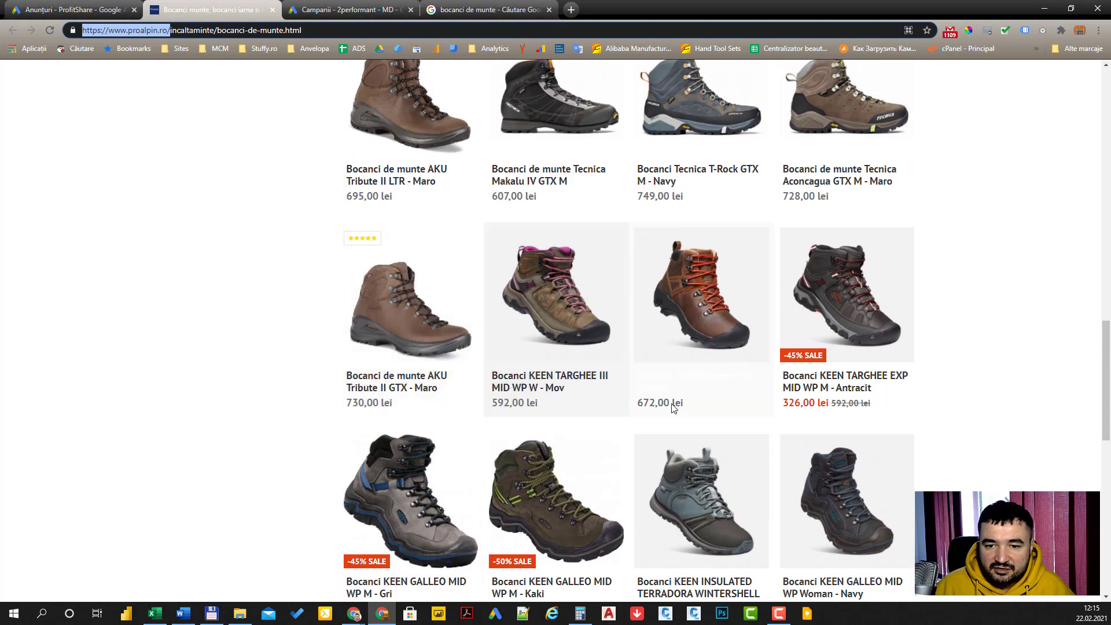
pyautogui.scroll(-3, 810, 347)
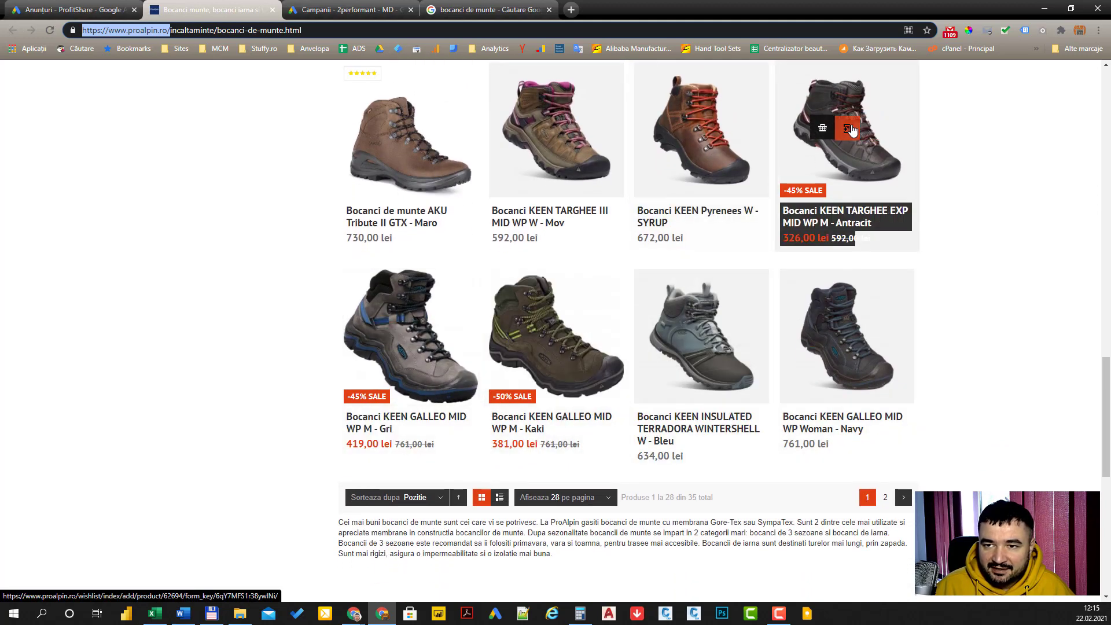
pyautogui.scroll(4, 294, 435)
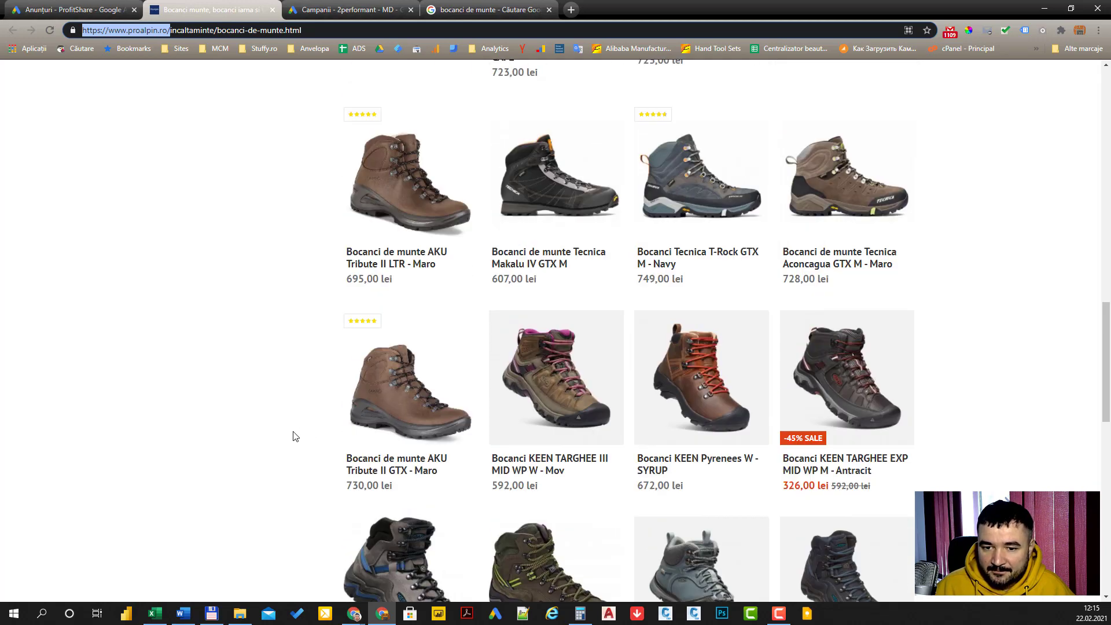
pyautogui.scroll(7, 295, 437)
# Open the "Bocanci Barbati" responsive search ad for editing and change its second headline to "750 lei Bocanci Barbati".
pyautogui.click(71, 10)
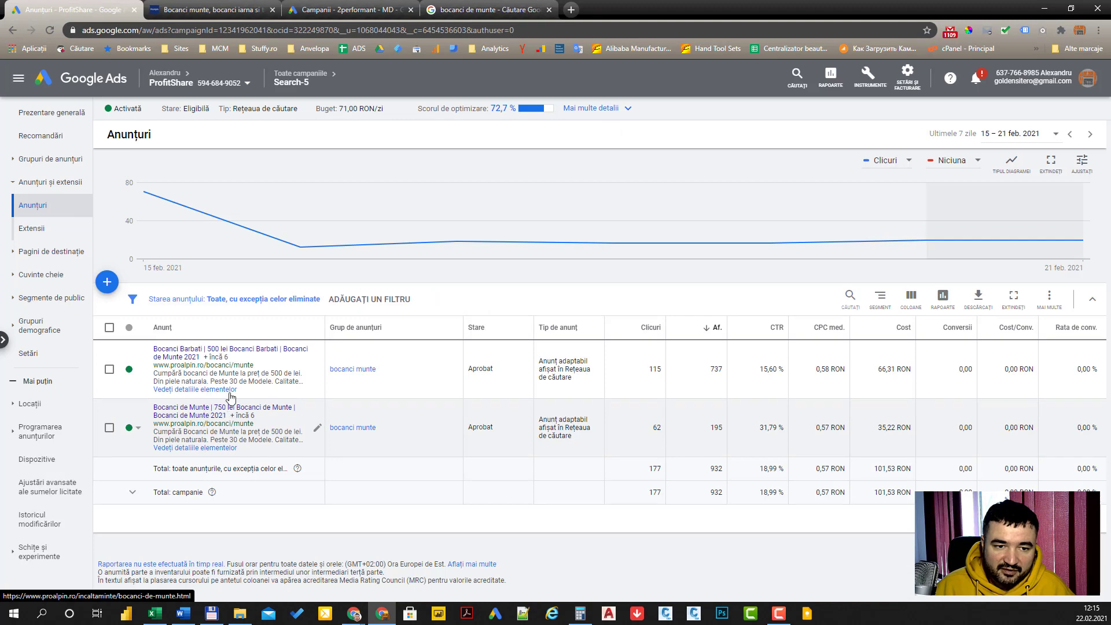
pyautogui.click(306, 372)
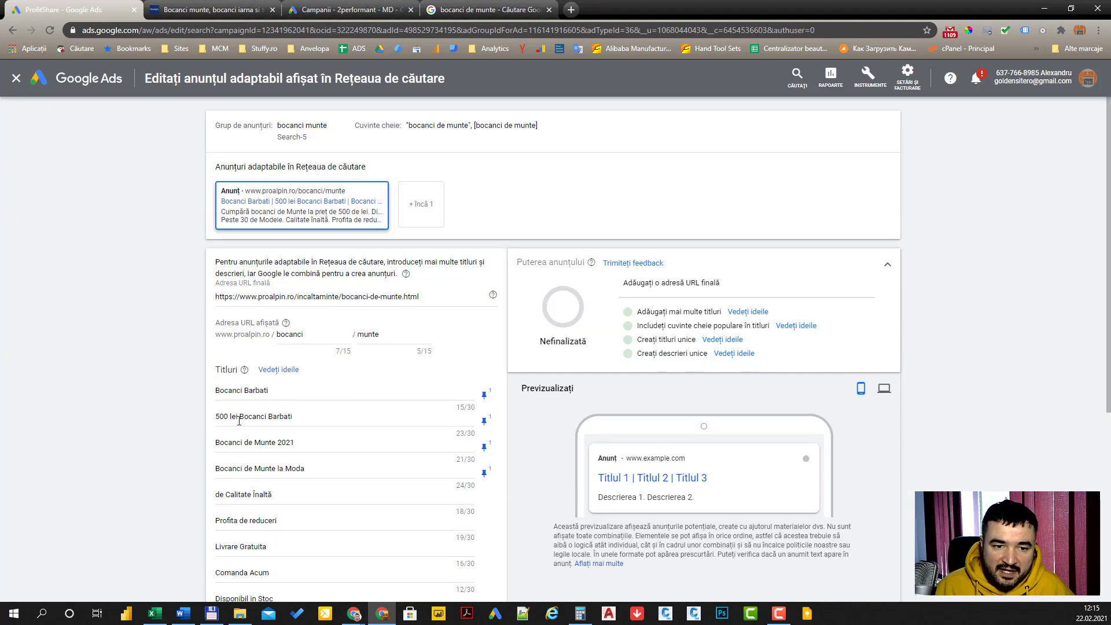
pyautogui.doubleClick(222, 417)
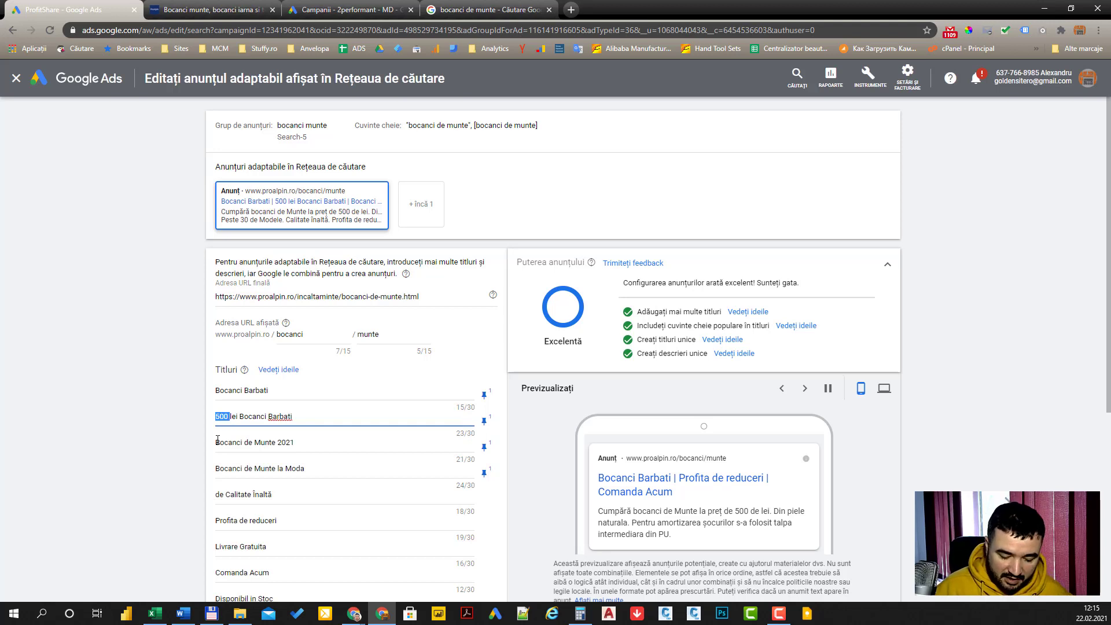
pyautogui.write('750')
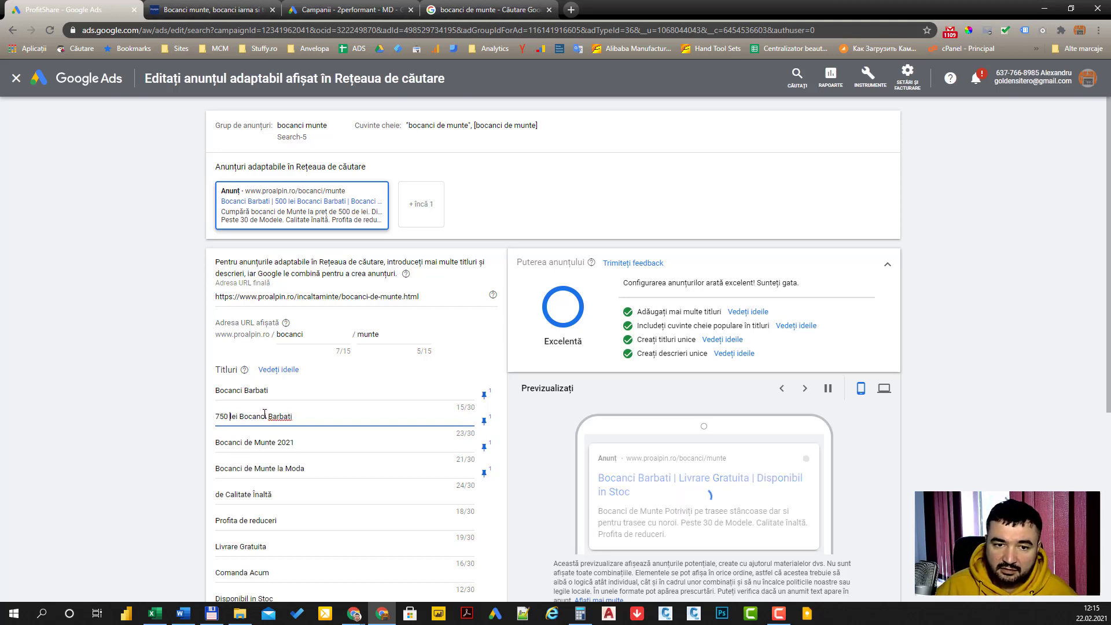
# Set the price in the ad's first description to 750 de lei and save the ad without creating extensions.
pyautogui.scroll(-3, 191, 445)
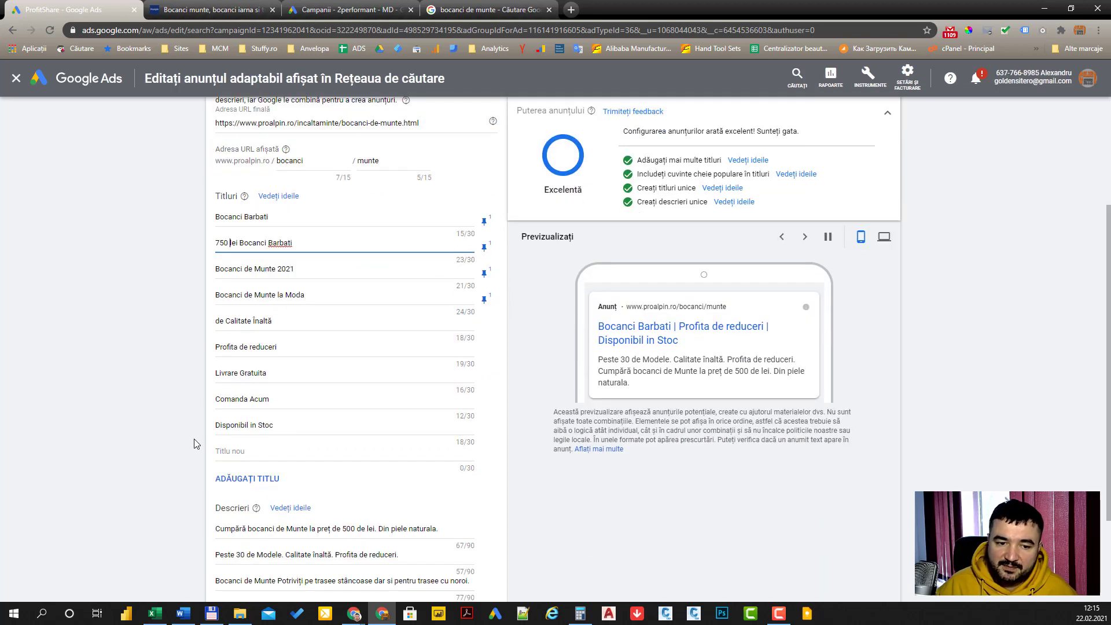
pyautogui.scroll(-3, 228, 448)
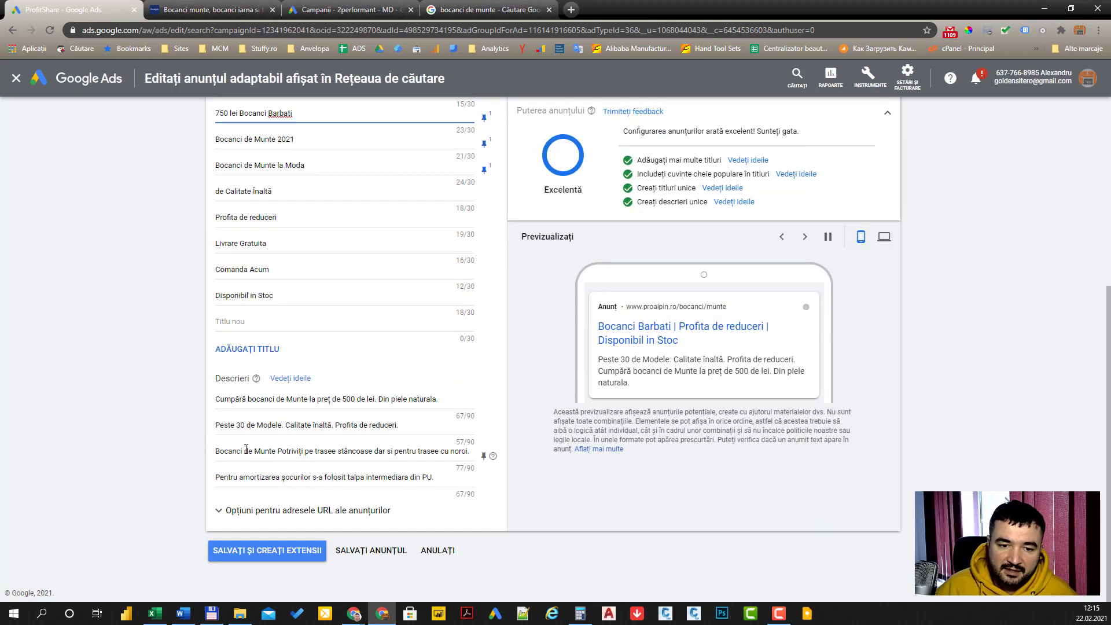
pyautogui.doubleClick(346, 401)
pyautogui.write('75')
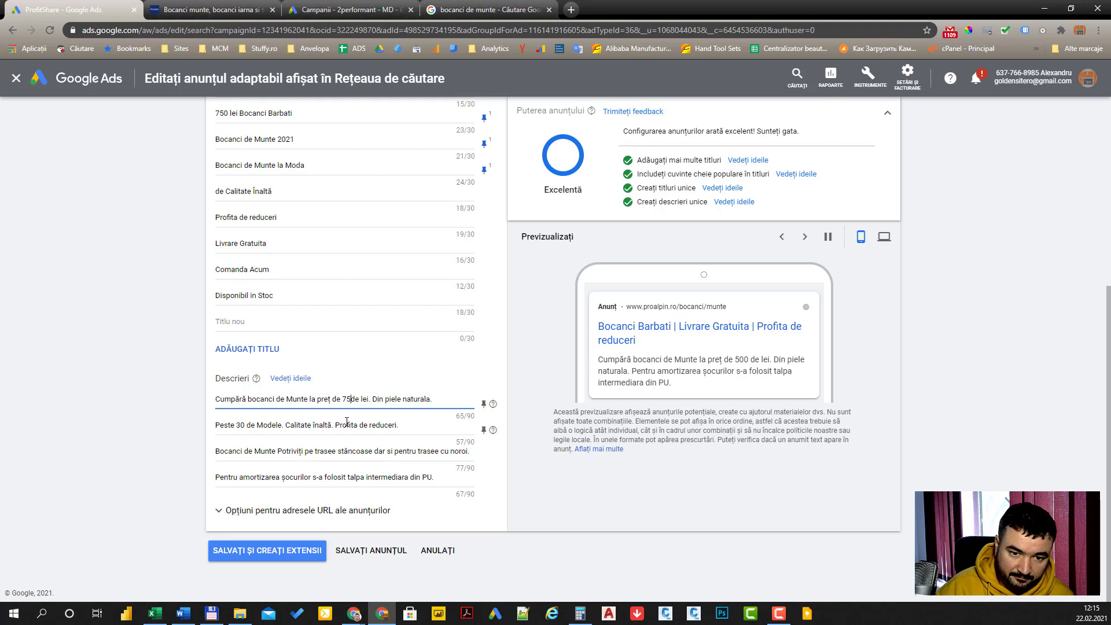
pyautogui.write('0')
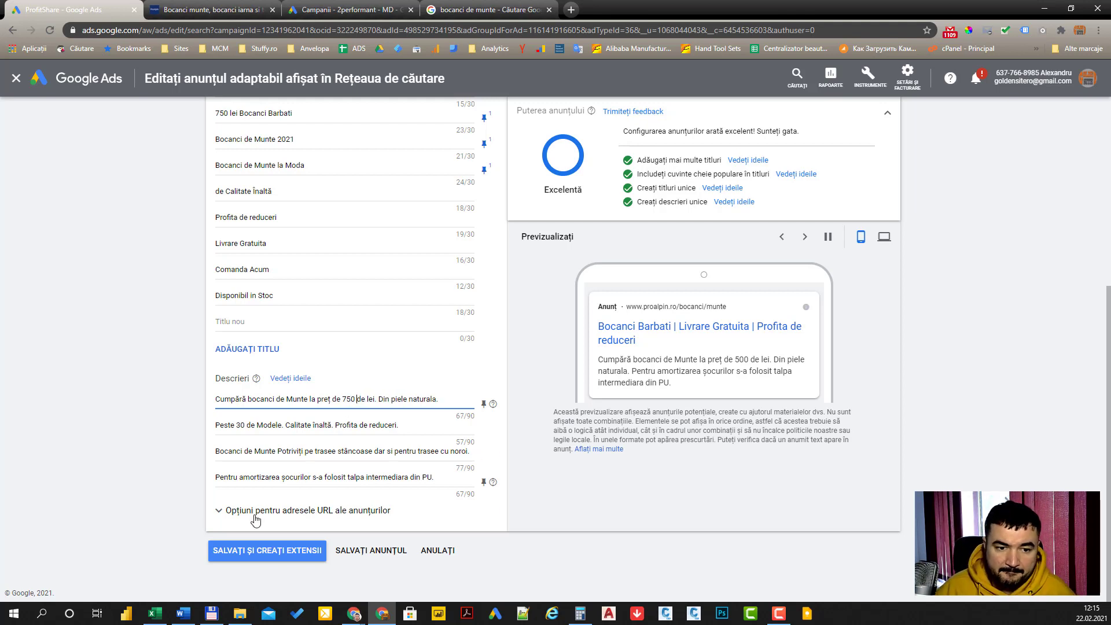
pyautogui.click(339, 554)
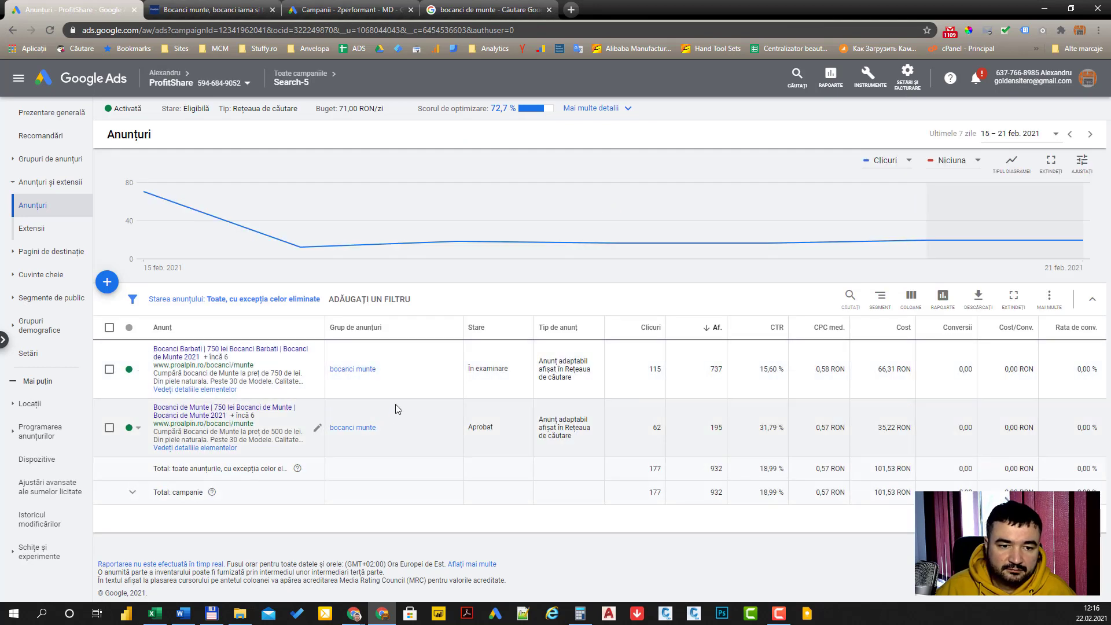
# Show the search keywords report of the Search-5 campaign.
pyautogui.click(58, 275)
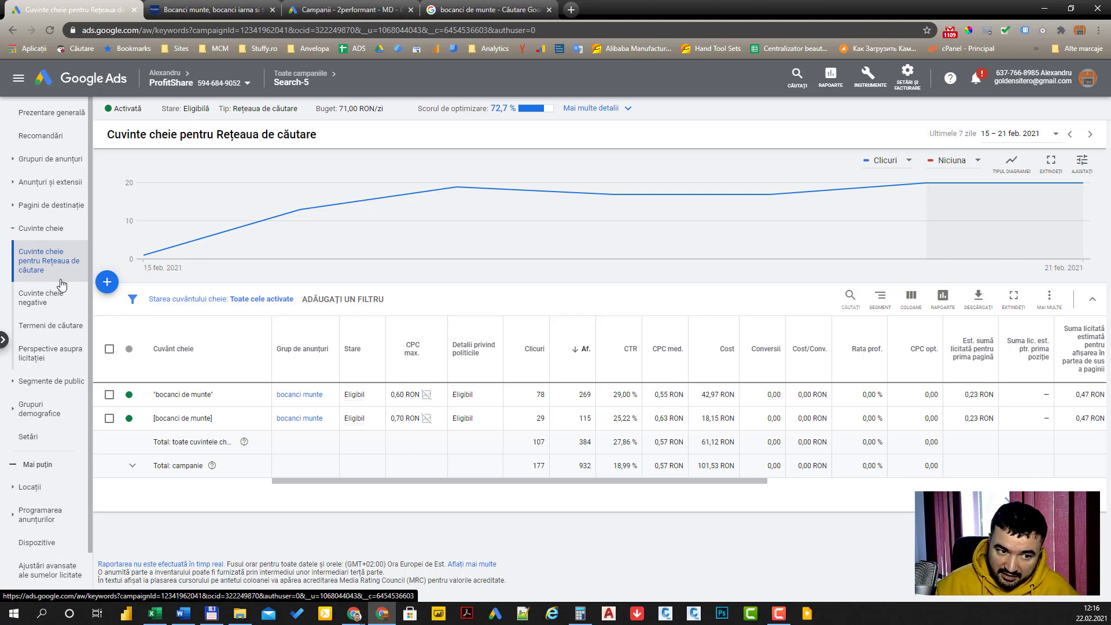
# Show the tracking template in the campaign URL options of the Search-5 campaign's additional settings.
pyautogui.click(35, 437)
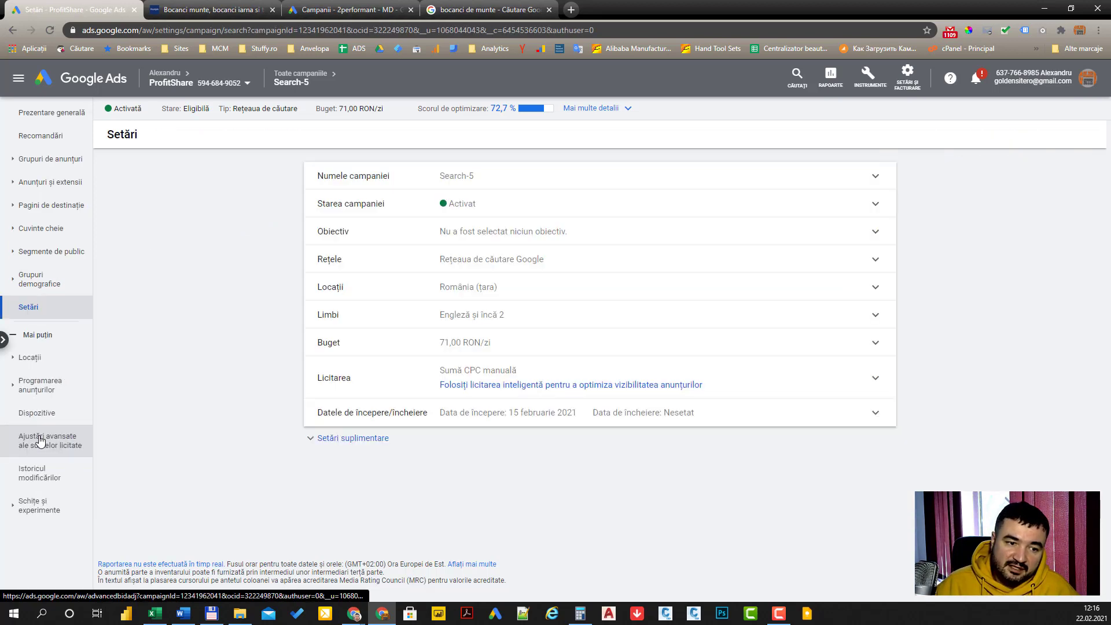
pyautogui.click(356, 439)
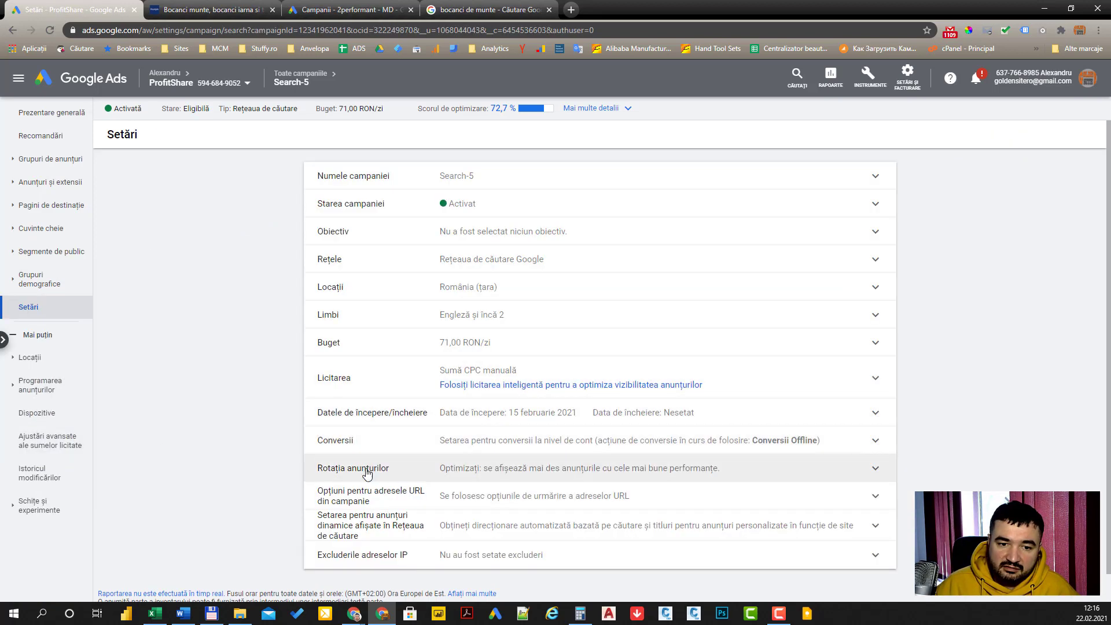
pyautogui.click(373, 498)
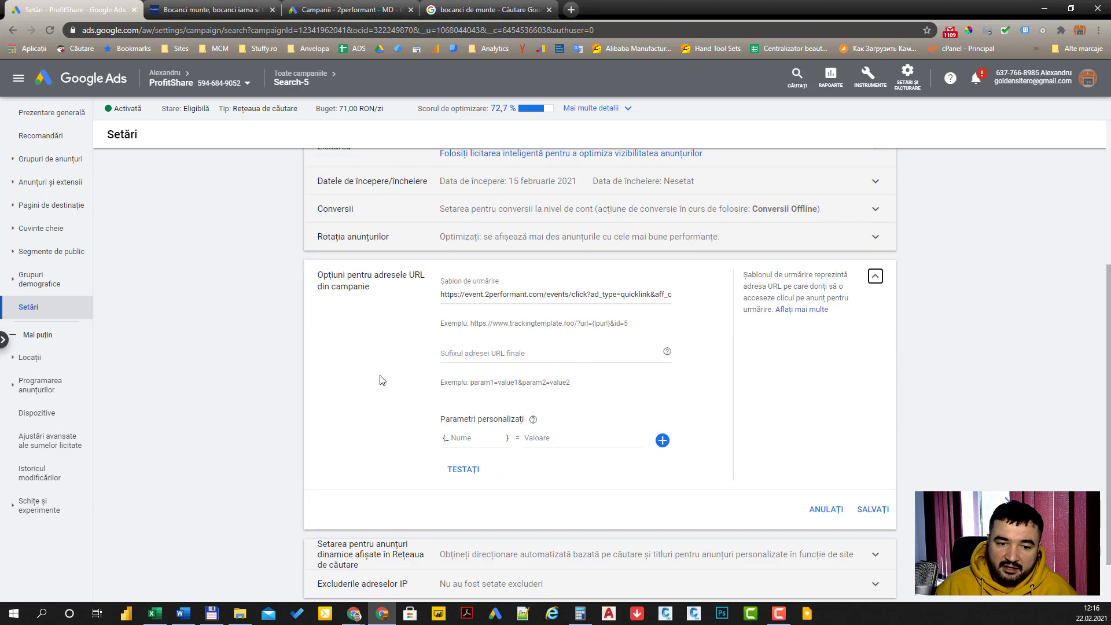
pyautogui.moveTo(446, 295); pyautogui.dragTo(623, 295)
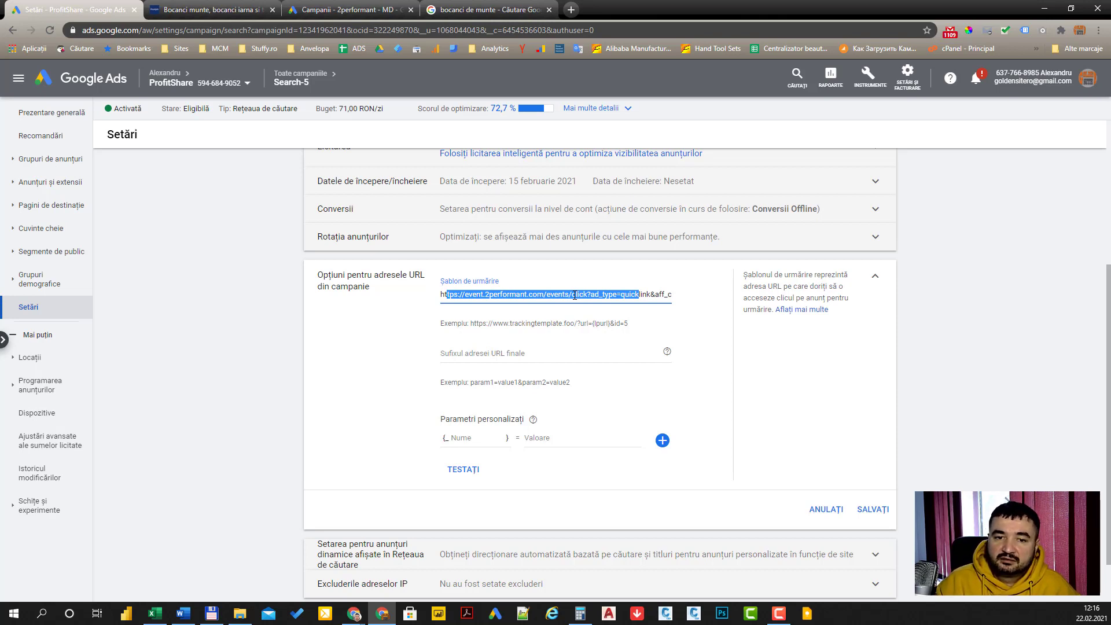
pyautogui.click(492, 294)
# Switch to 2Performant in the other browser window and list the individual clicks recorded for 22 February 2021 in the Clicks statistics.
pyautogui.click(1050, 11)
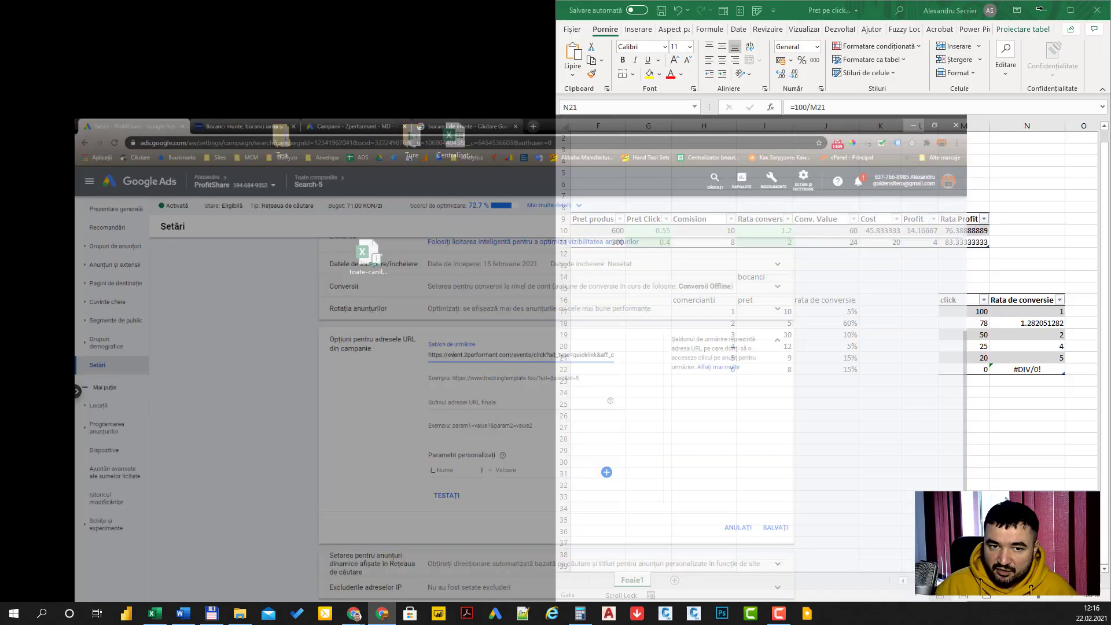
pyautogui.moveTo(354, 617)
pyautogui.click(405, 556)
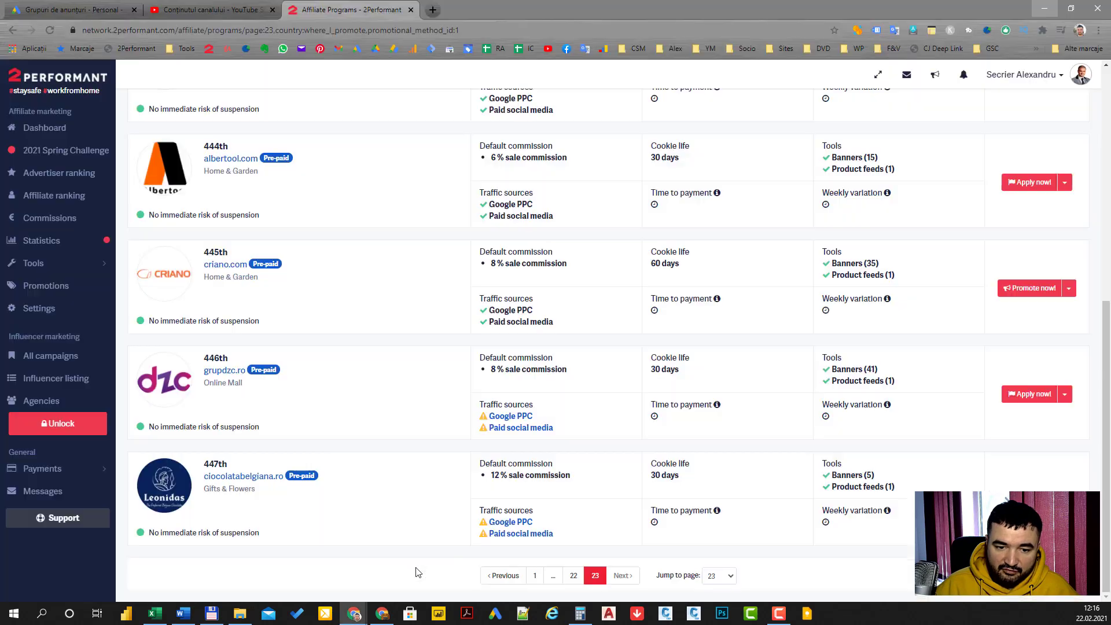
pyautogui.scroll(8, 109, 279)
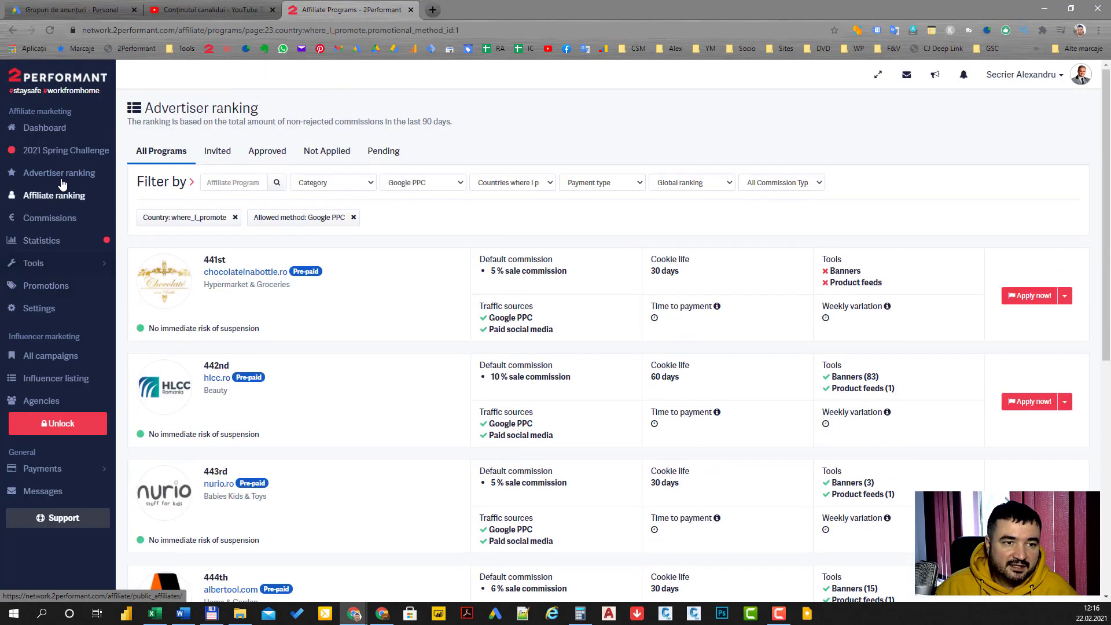
pyautogui.click(63, 125)
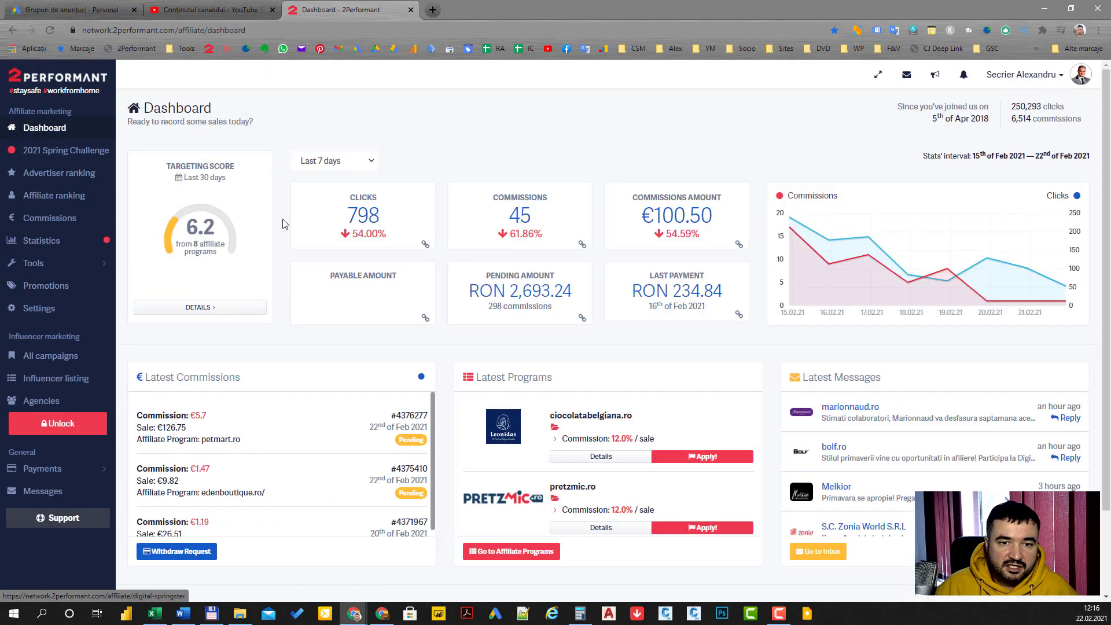
pyautogui.click(377, 243)
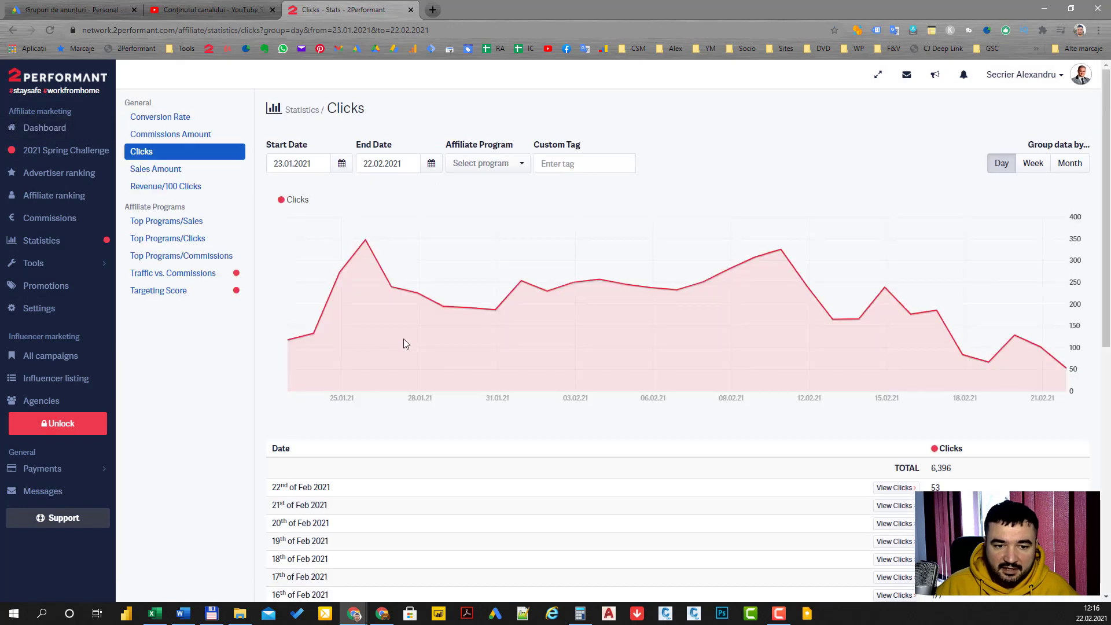
pyautogui.scroll(-2, 404, 342)
pyautogui.click(885, 372)
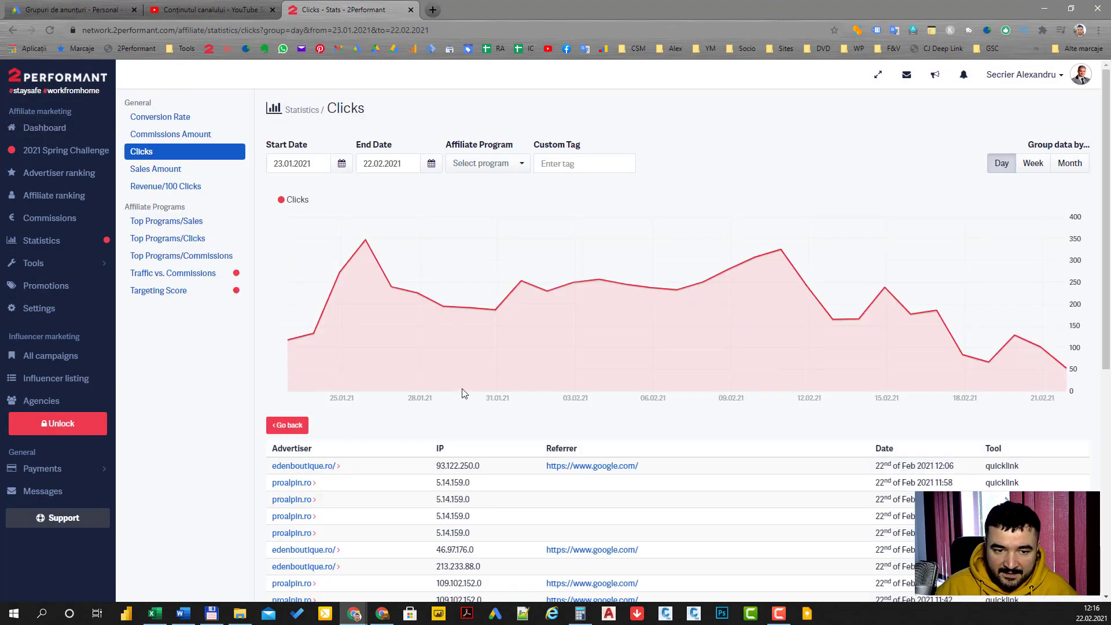
# Examine the click list for proalpin.ro clicks from Google that repeat the same IP address.
pyautogui.scroll(-3, 308, 312)
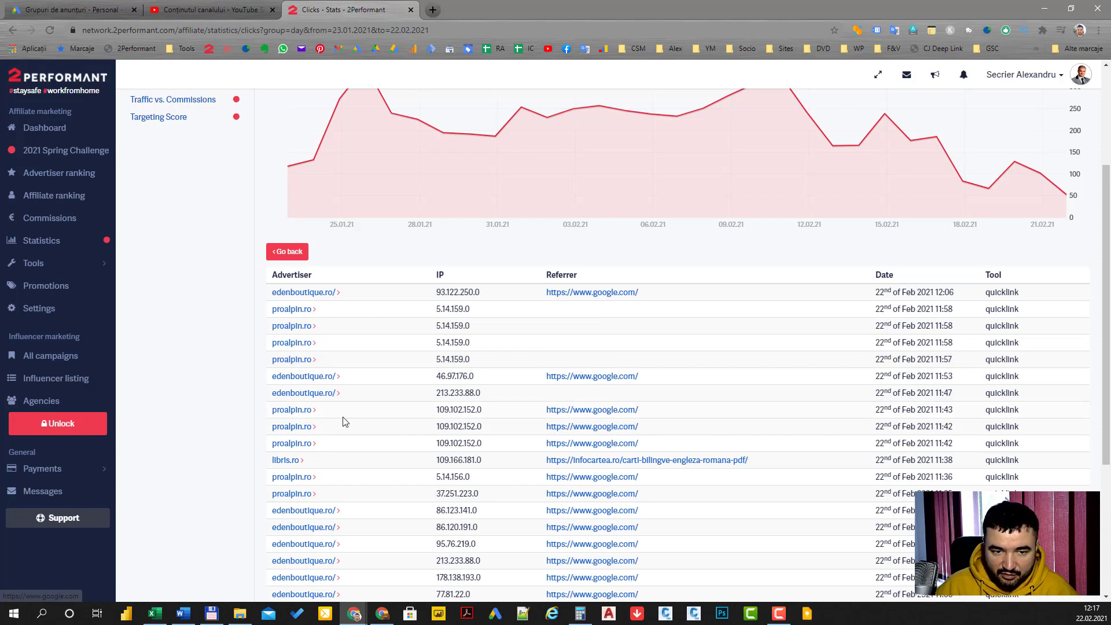
pyautogui.moveTo(332, 417); pyautogui.dragTo(277, 416)
pyautogui.moveTo(694, 413); pyautogui.dragTo(257, 431)
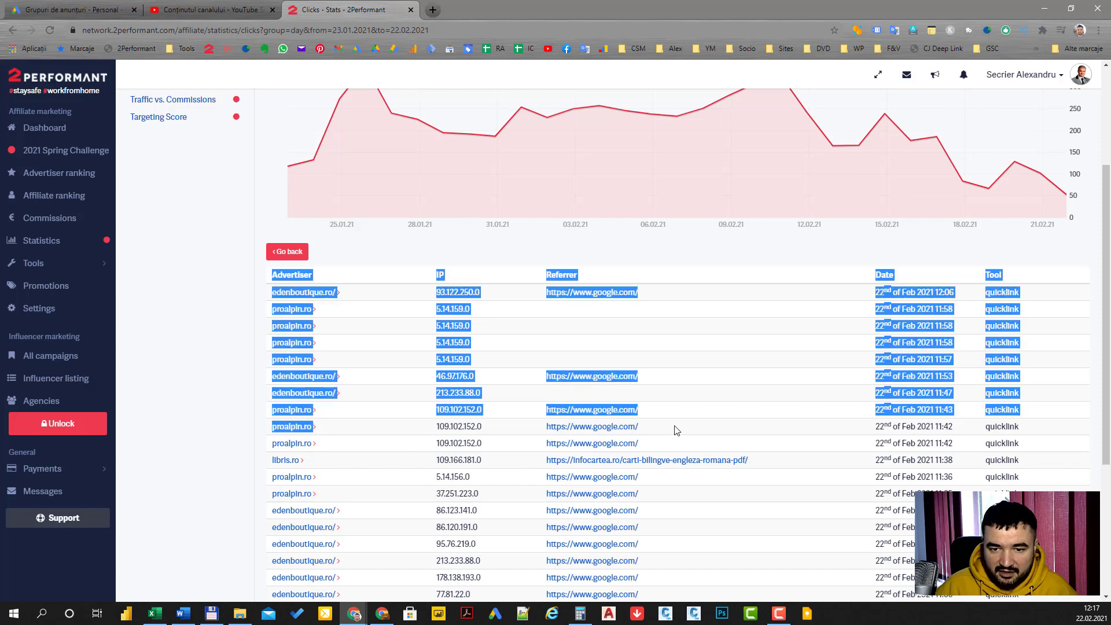
pyautogui.moveTo(673, 428); pyautogui.dragTo(547, 427)
pyautogui.click(331, 434)
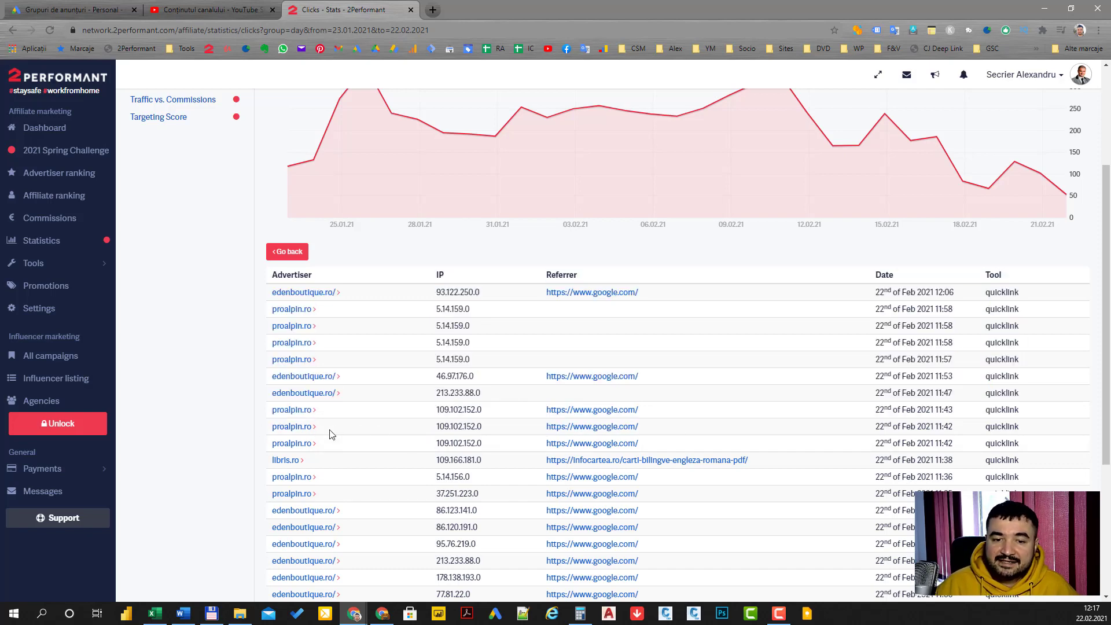
pyautogui.scroll(-1, 347, 435)
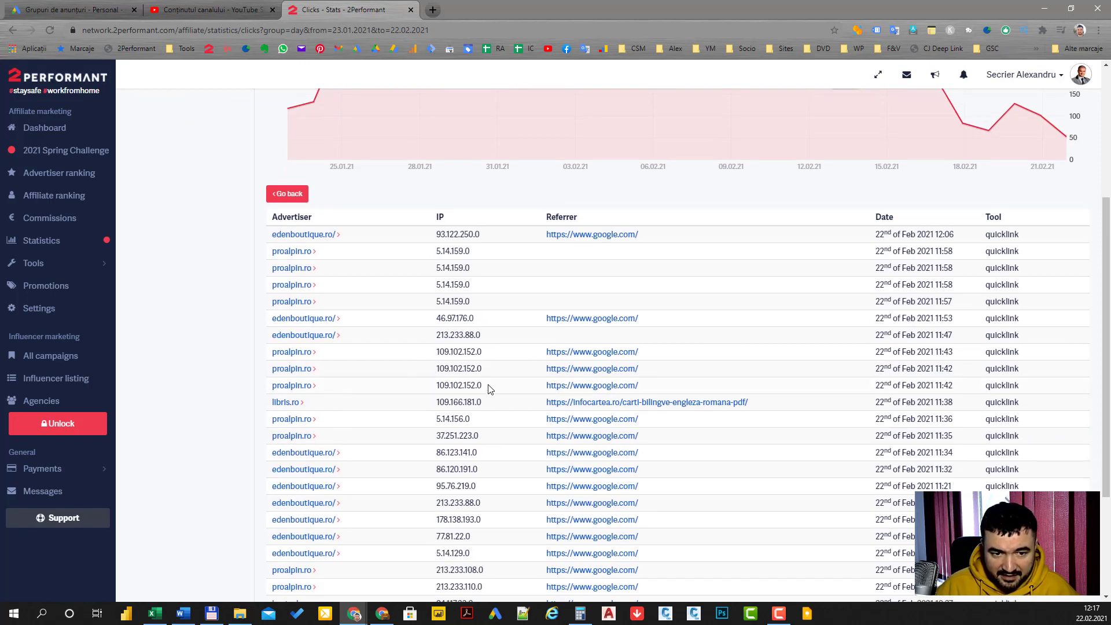
pyautogui.moveTo(489, 386); pyautogui.dragTo(441, 360)
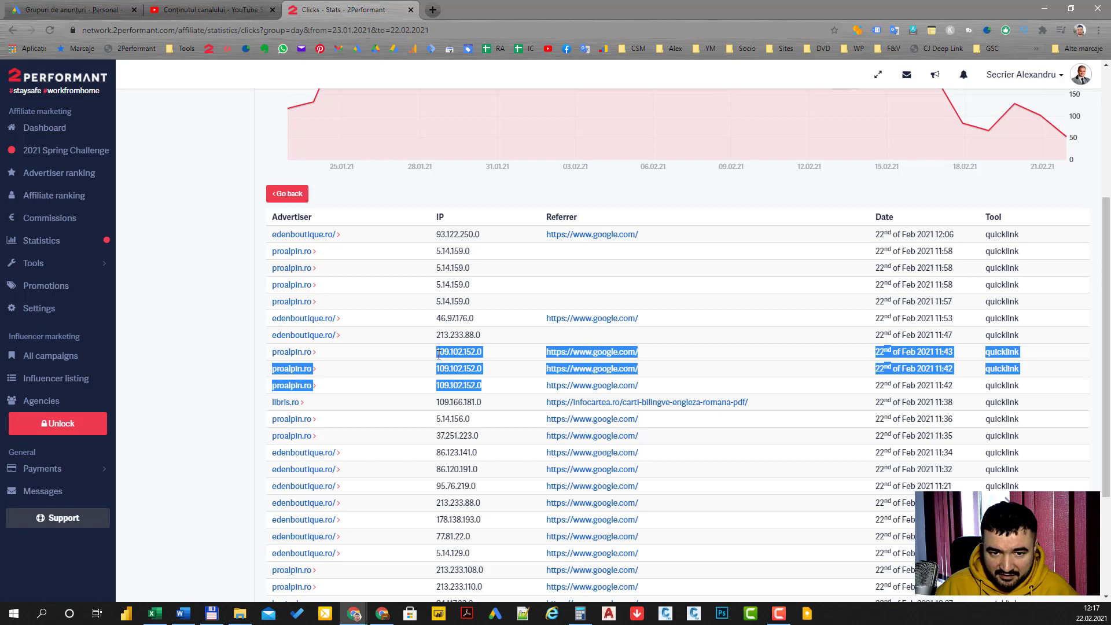
pyautogui.click(460, 354)
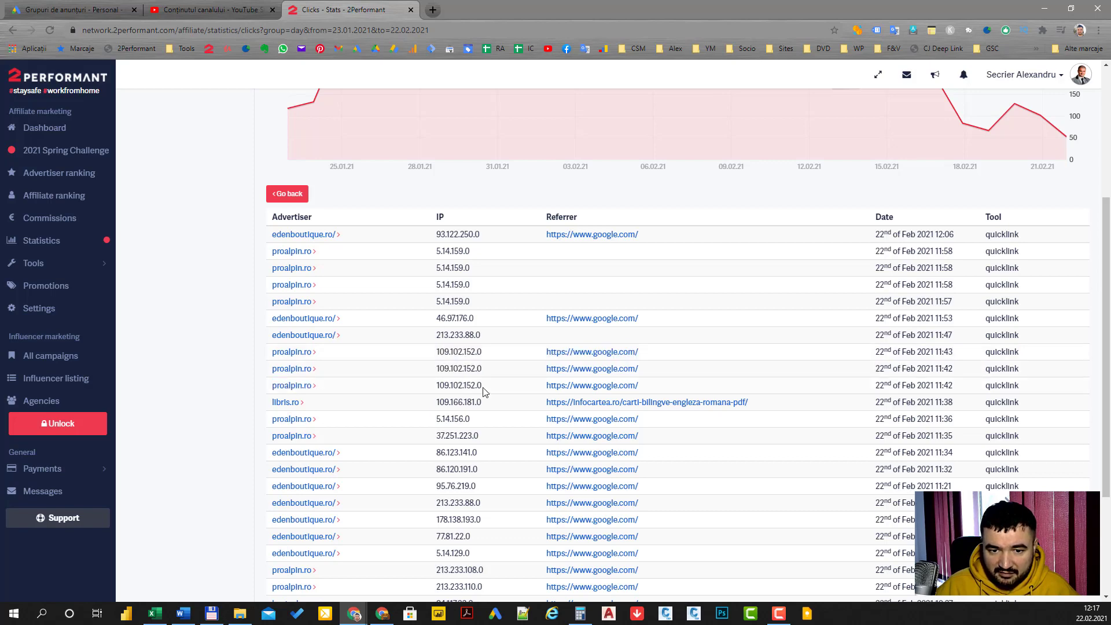
pyautogui.moveTo(484, 387); pyautogui.dragTo(438, 351)
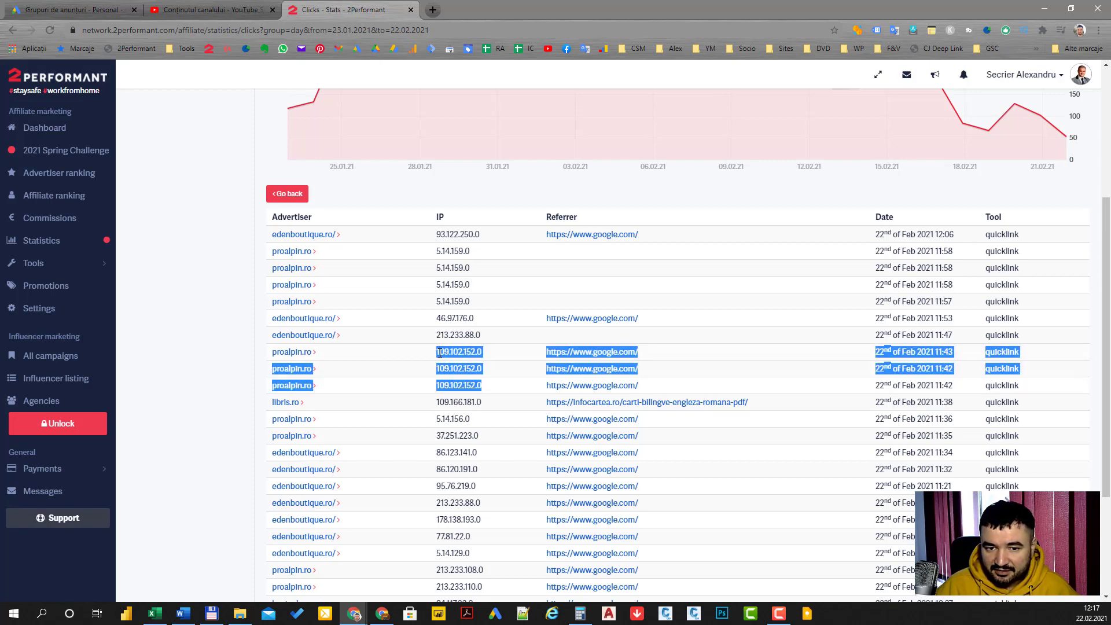
pyautogui.click(447, 382)
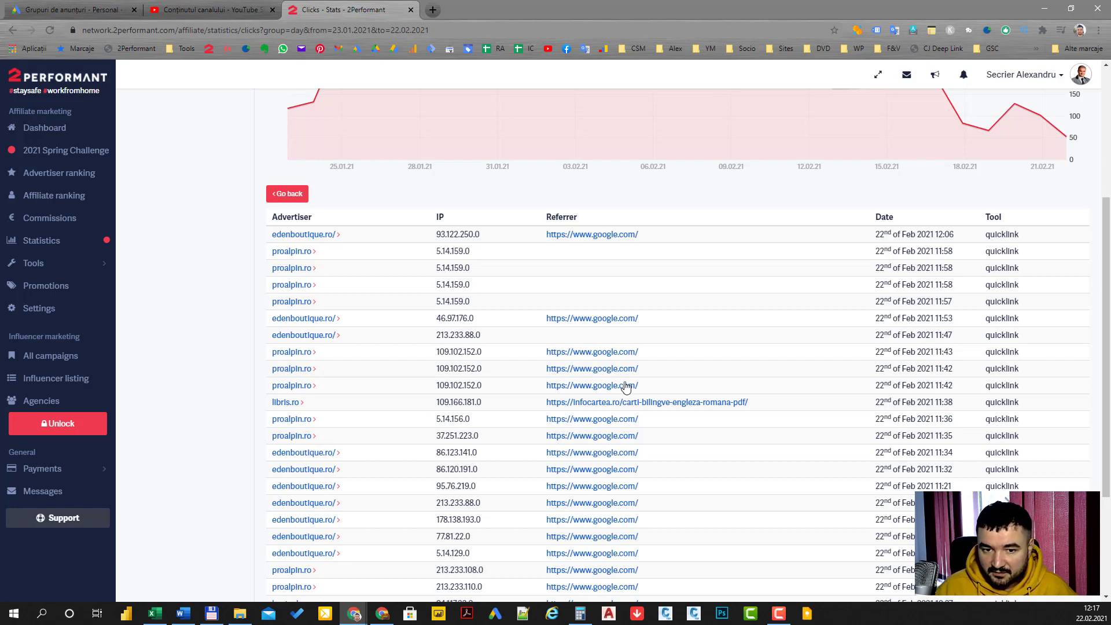
# Check the time of the repeated proalpin.ro clicks and compare the IP addresses of the earlier proalpin.ro clicks that day.
pyautogui.moveTo(962, 370); pyautogui.dragTo(932, 385)
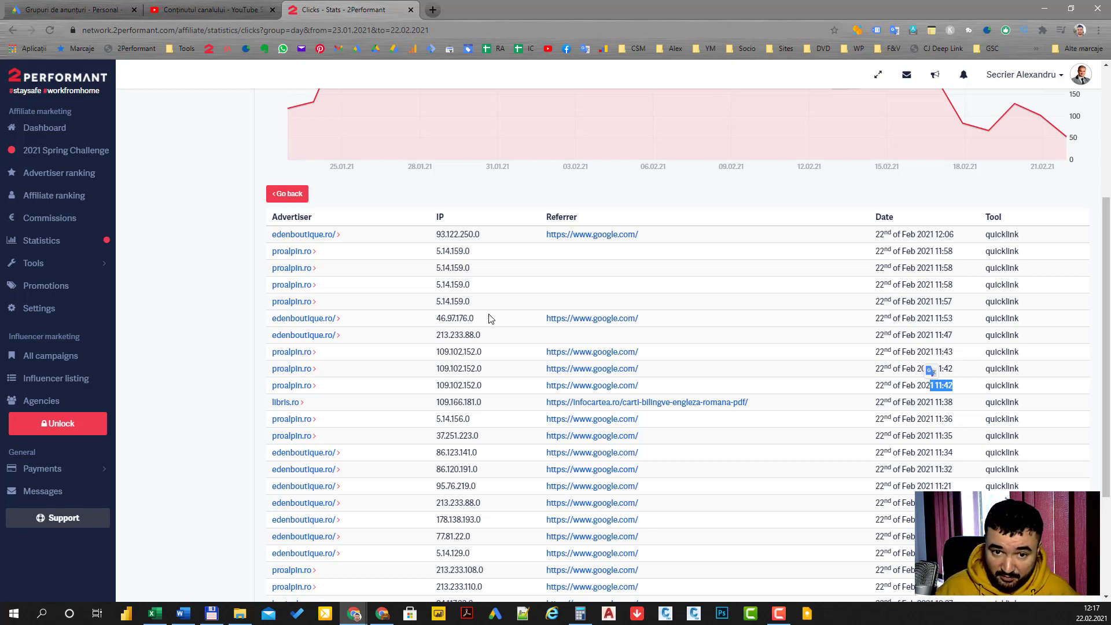
pyautogui.scroll(-2, 519, 416)
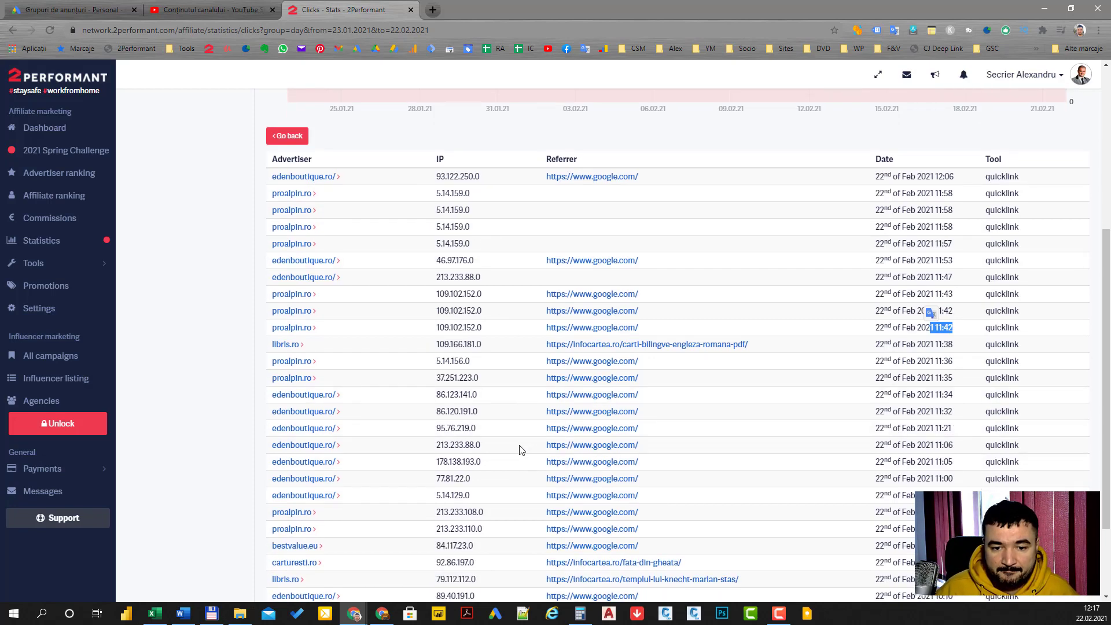
pyautogui.scroll(-1, 374, 423)
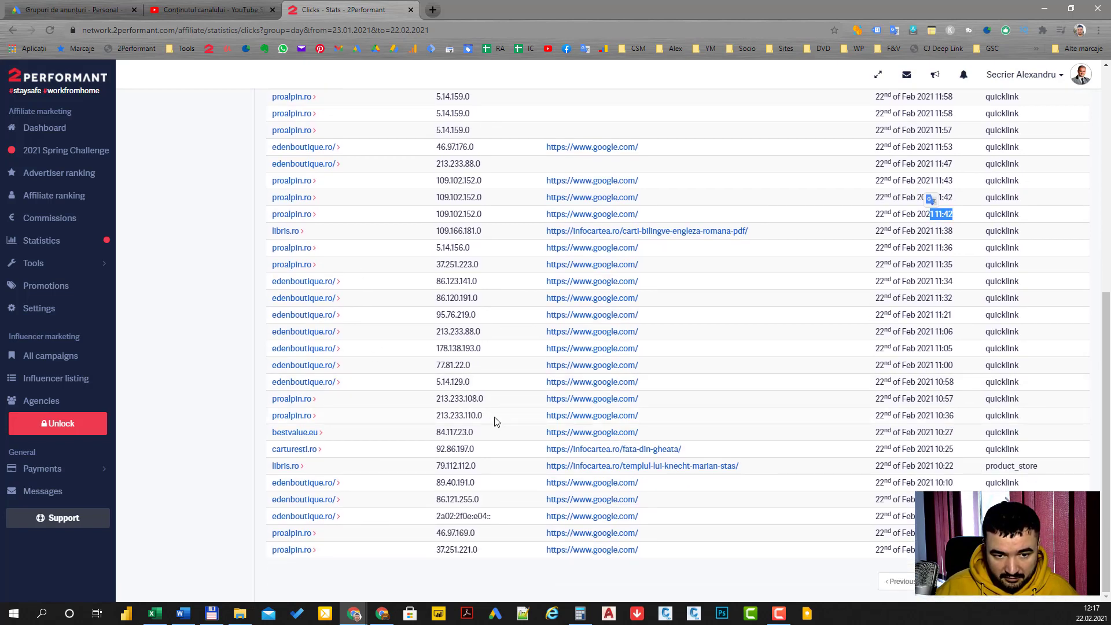
pyautogui.moveTo(495, 421); pyautogui.dragTo(437, 400)
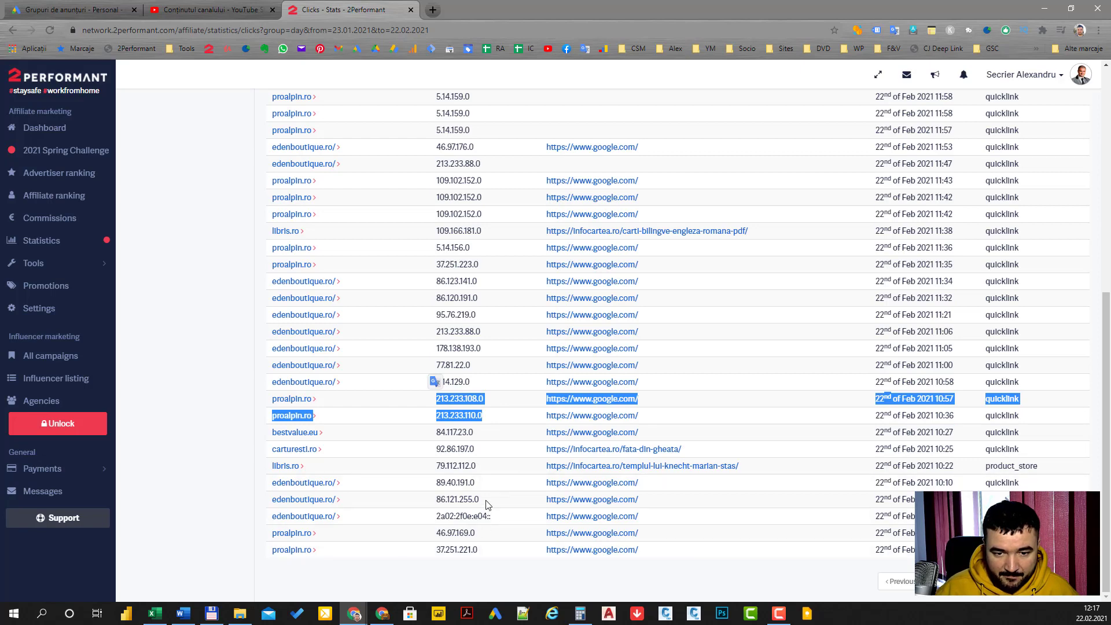
pyautogui.moveTo(489, 550); pyautogui.dragTo(415, 552)
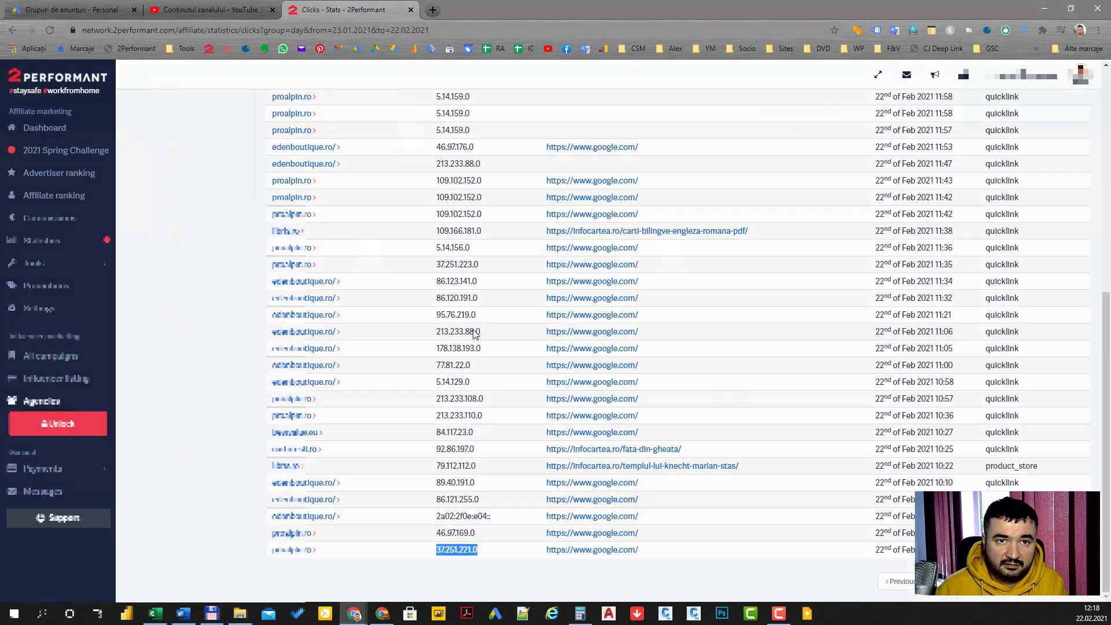
# Switch to the petmart.ro ad groups in Google Ads and examine total profit plus the first ad group's cost per conversion, conversion value and profit rate.
pyautogui.click(54, 9)
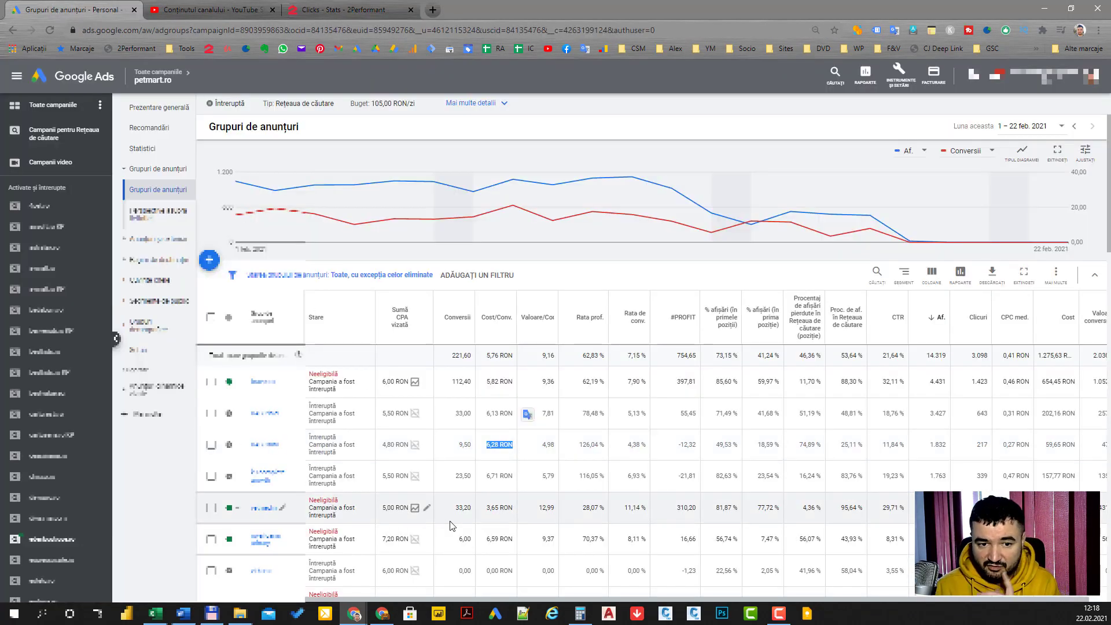
pyautogui.click(116, 339)
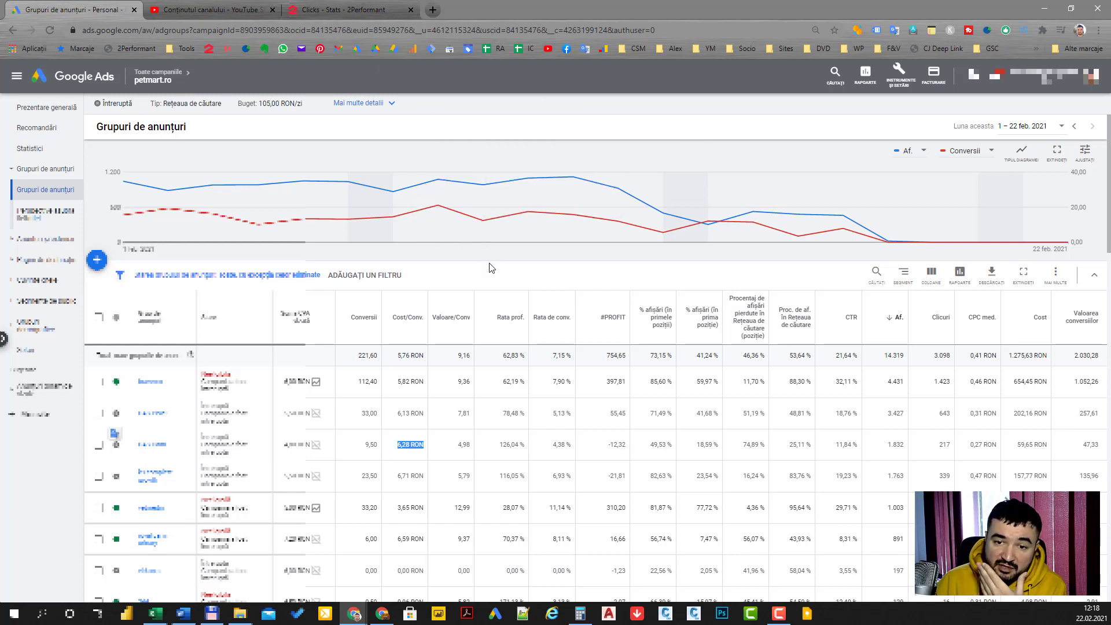
pyautogui.doubleClick(617, 356)
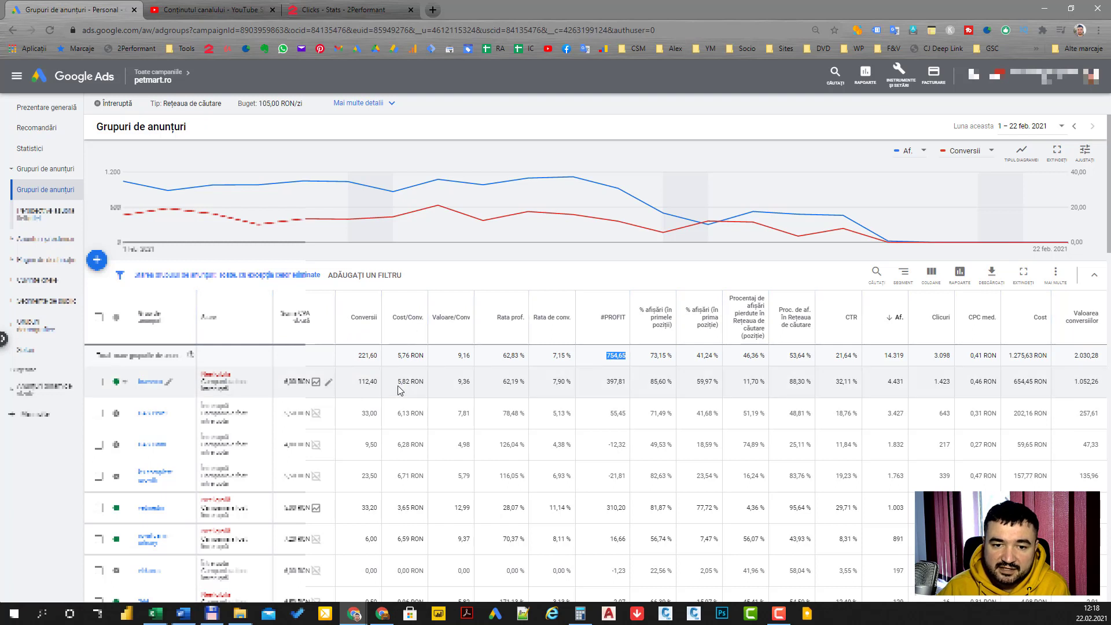
pyautogui.moveTo(398, 381); pyautogui.dragTo(411, 382)
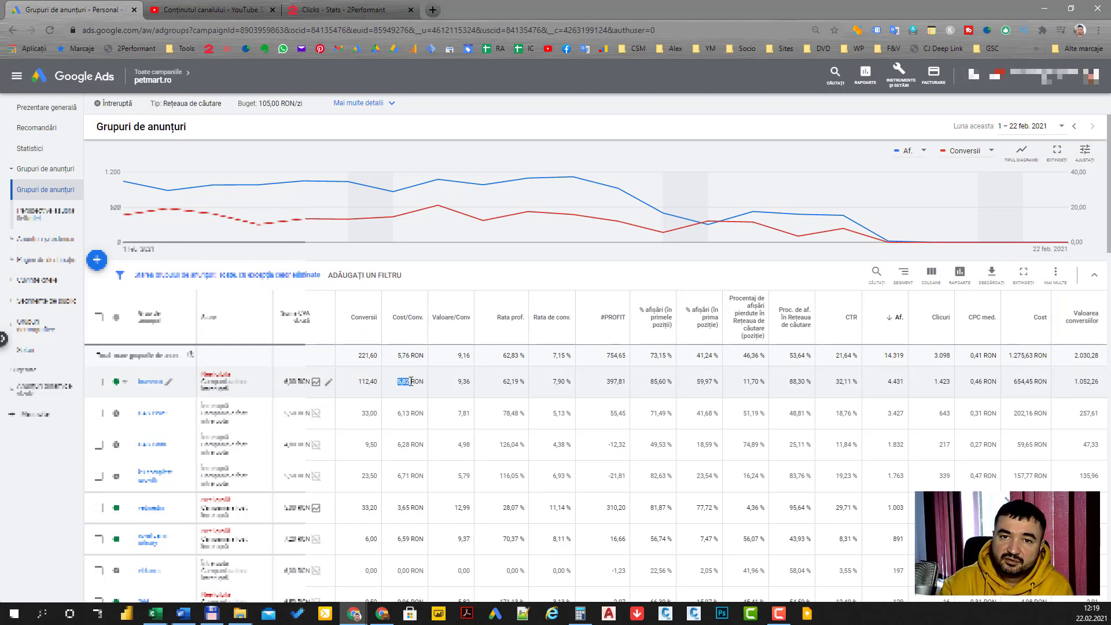
pyautogui.click(461, 382)
pyautogui.moveTo(457, 383); pyautogui.dragTo(464, 383)
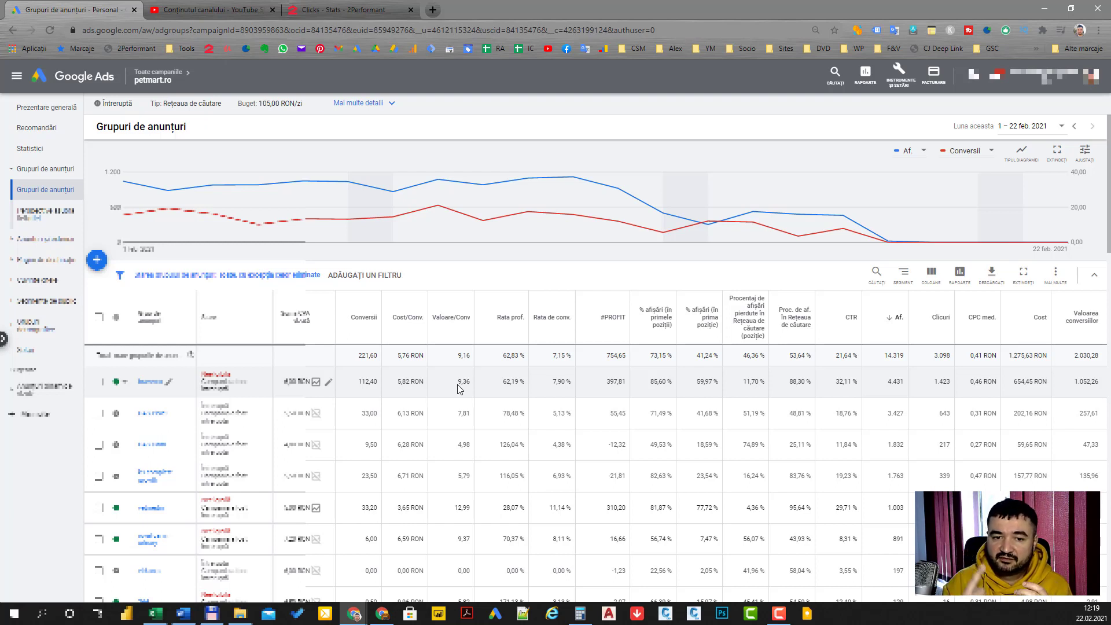
pyautogui.moveTo(402, 381); pyautogui.dragTo(463, 380)
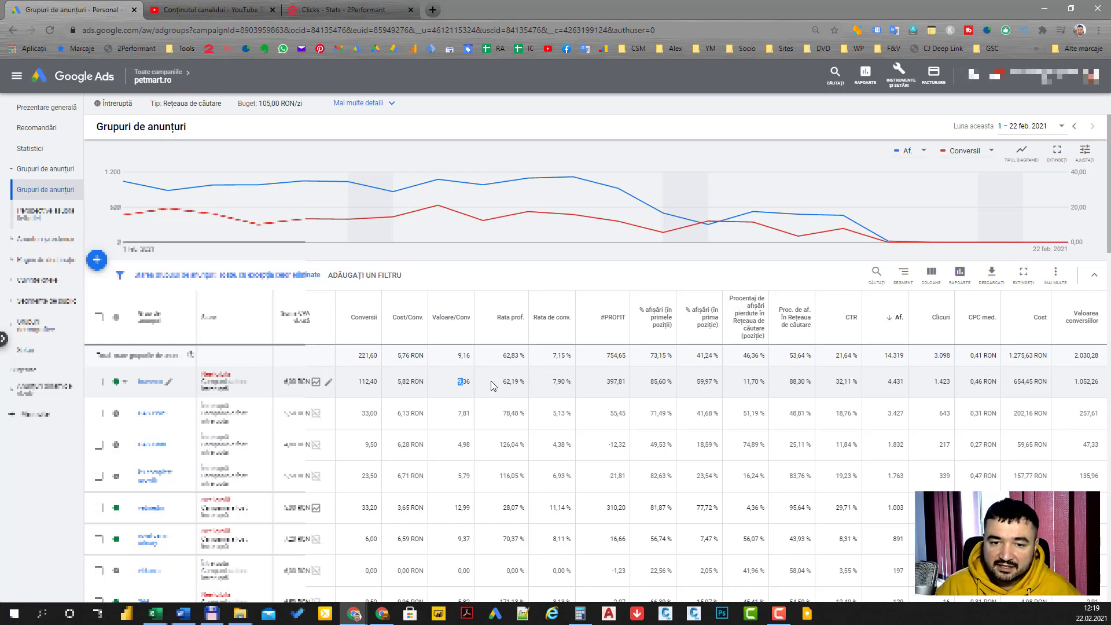
pyautogui.doubleClick(512, 380)
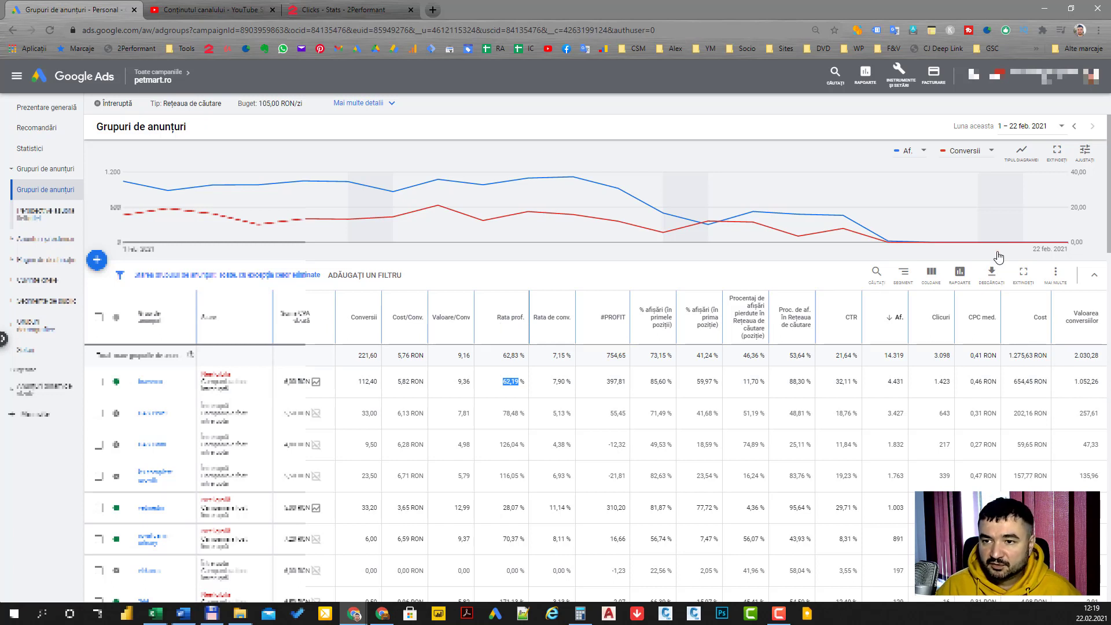
# View the custom columns available for the ad groups table without applying changes and check the first ad group's profit rate.
pyautogui.click(931, 274)
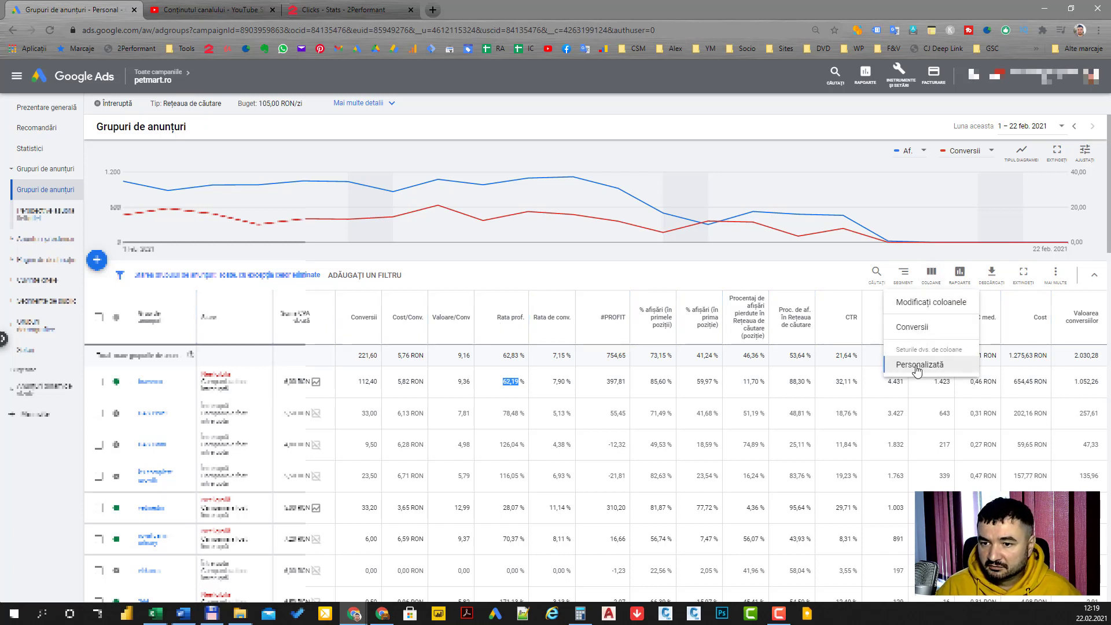
pyautogui.click(915, 305)
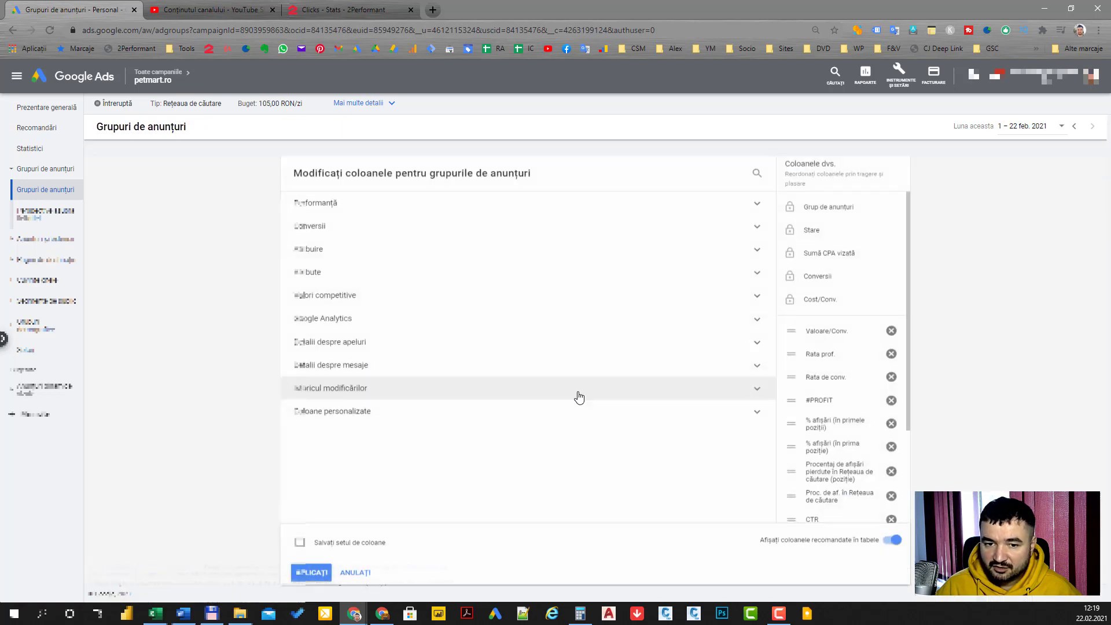
pyautogui.click(366, 416)
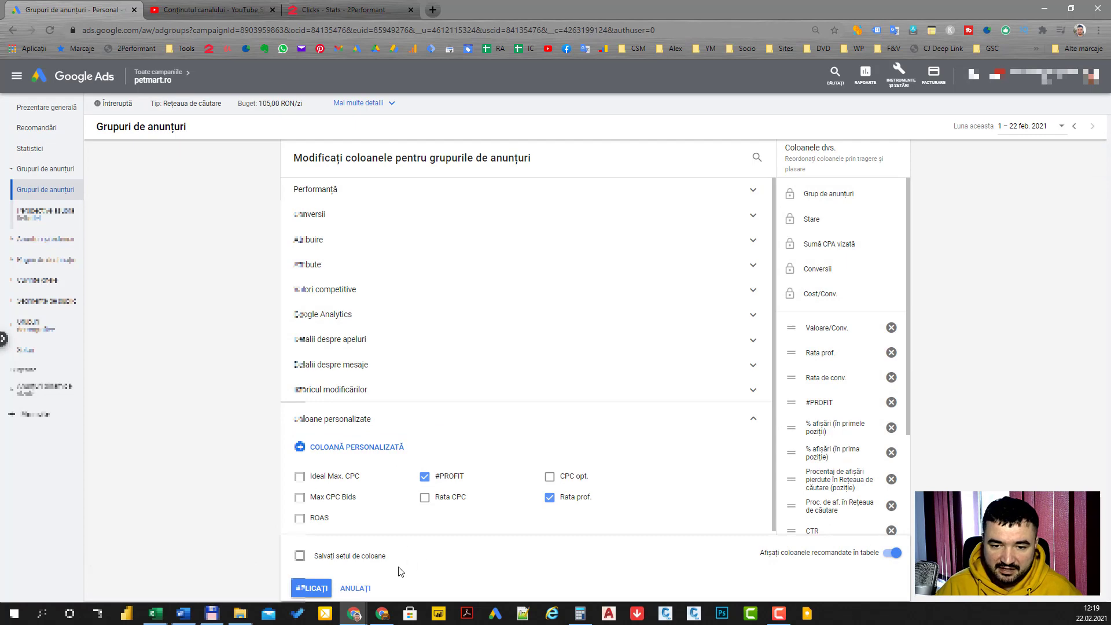
pyautogui.click(359, 589)
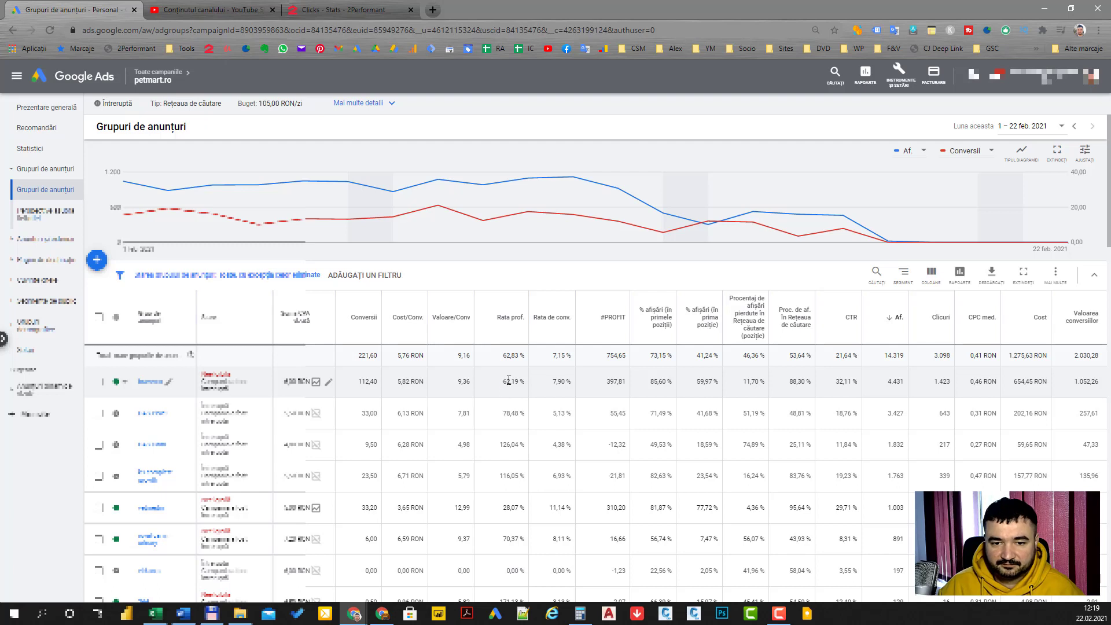
pyautogui.moveTo(501, 382); pyautogui.dragTo(525, 381)
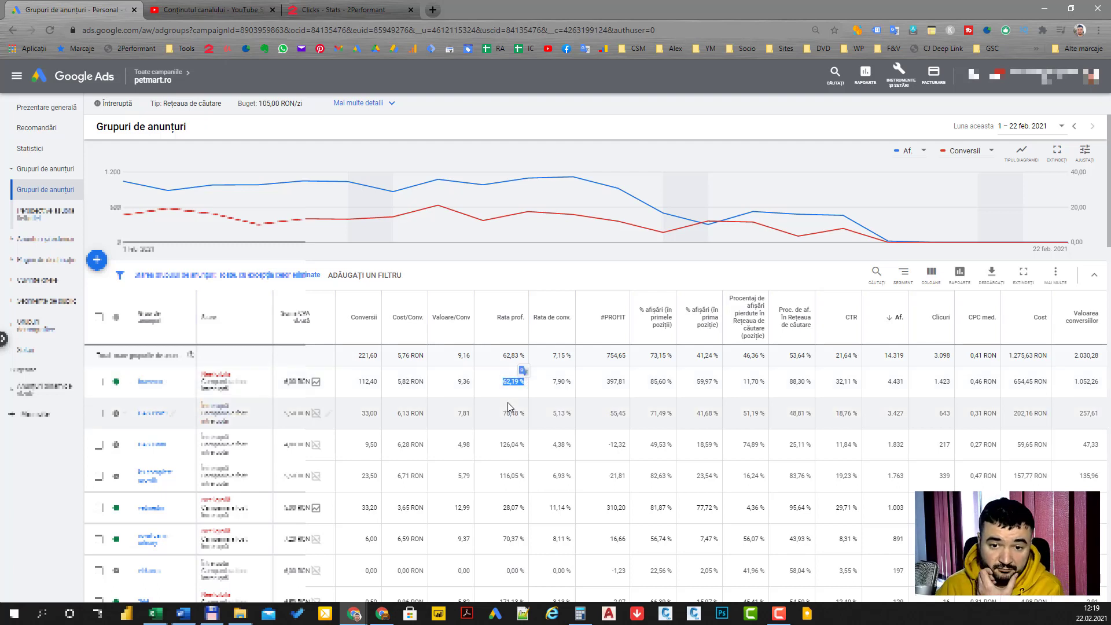
# View the formula and data format of the "Rata prof." custom column, leaving the column settings unchanged.
pyautogui.click(933, 274)
pyautogui.click(926, 300)
pyautogui.click(429, 423)
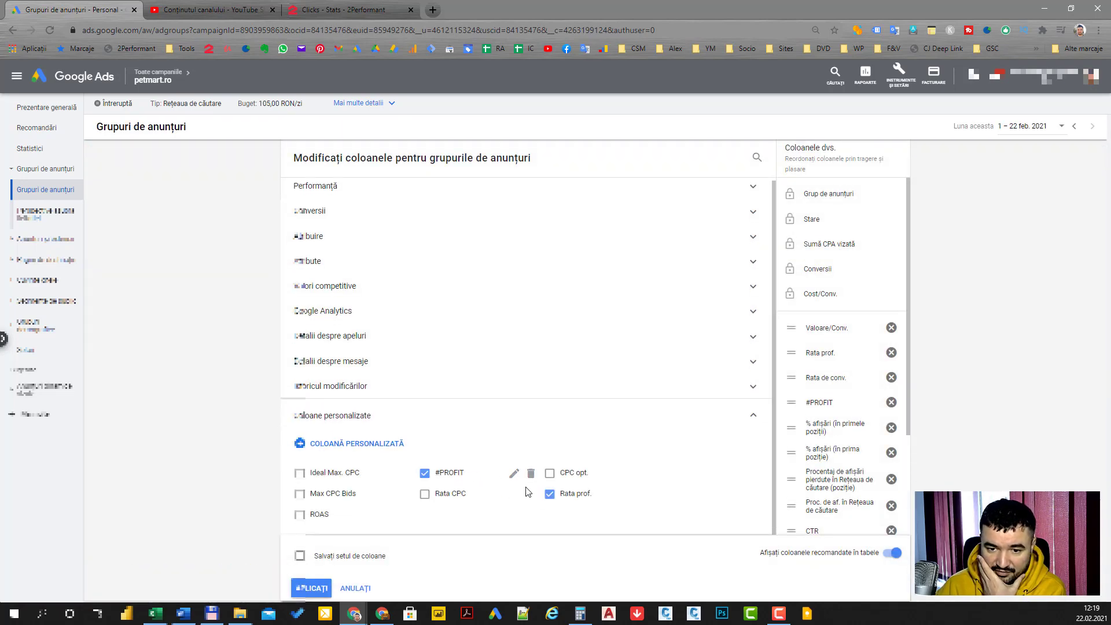
pyautogui.click(639, 496)
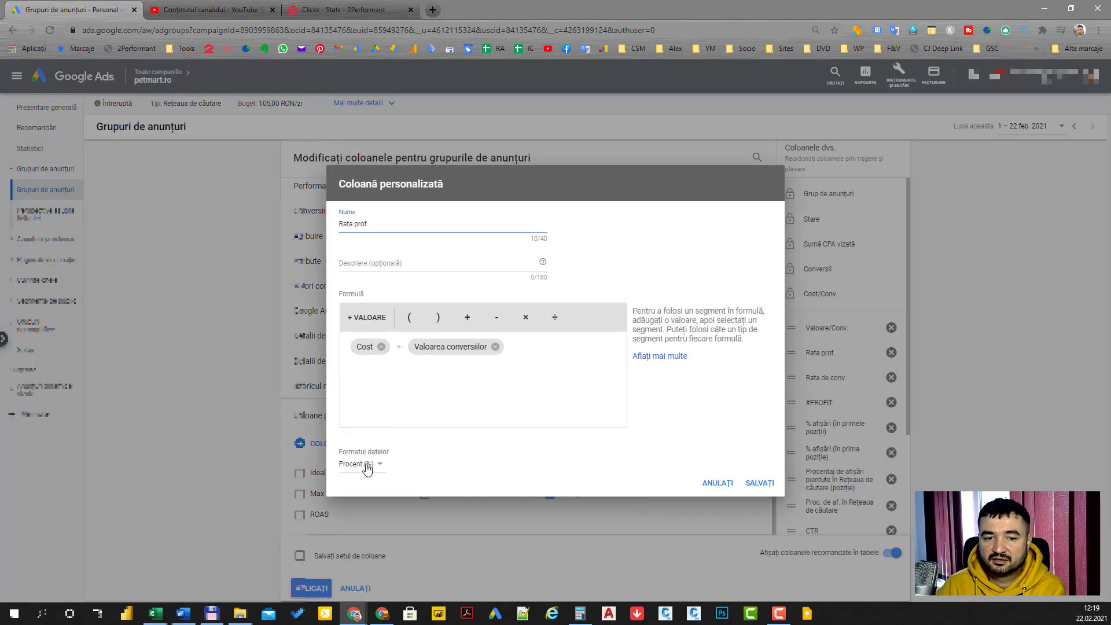
pyautogui.click(717, 484)
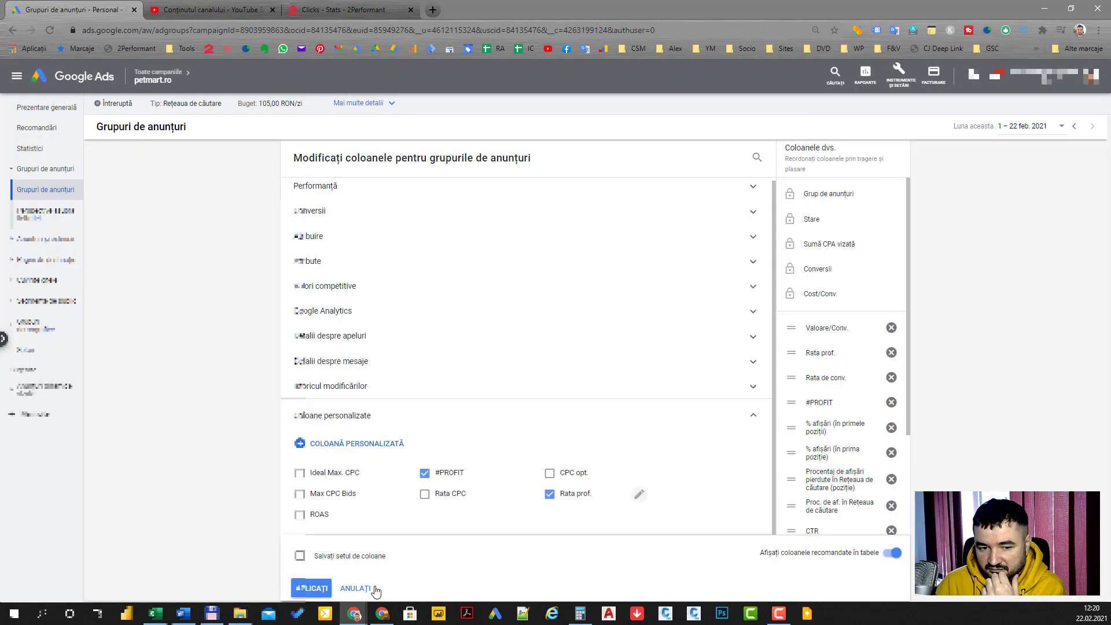
pyautogui.click(354, 588)
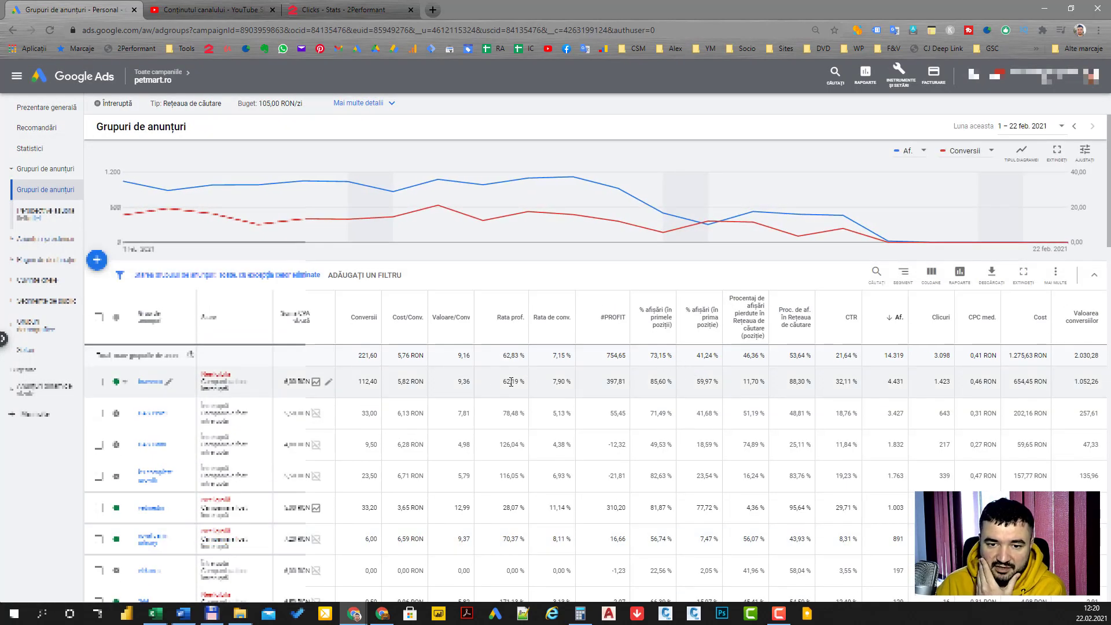
# Check the first ad group's profit rate and cost, along with the second ad group's conversion value.
pyautogui.moveTo(501, 382); pyautogui.dragTo(521, 383)
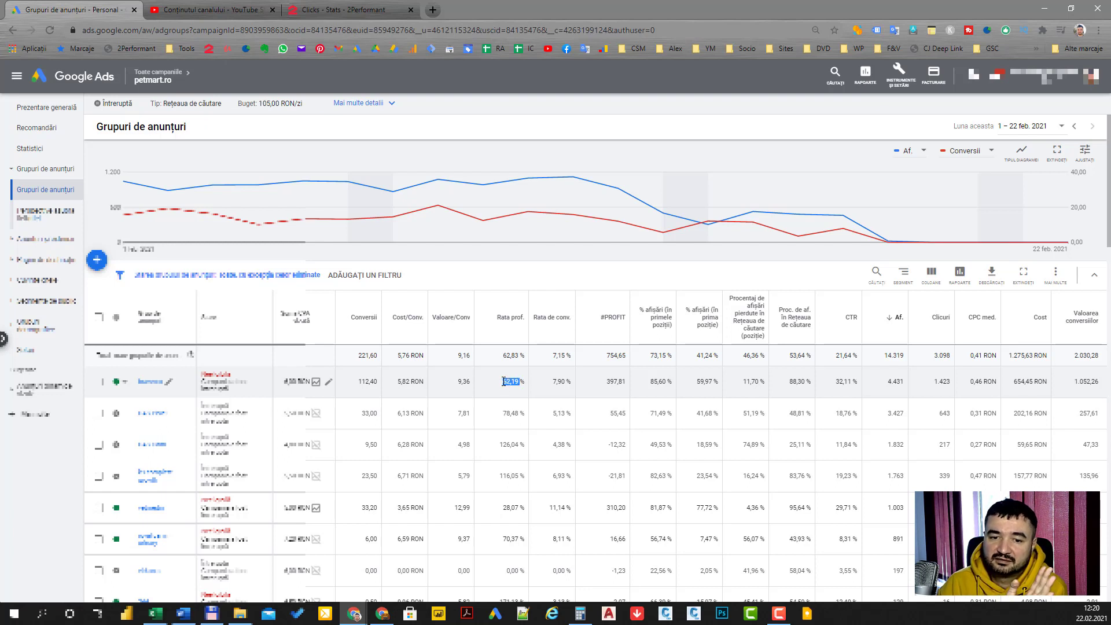
pyautogui.moveTo(502, 382); pyautogui.dragTo(524, 383)
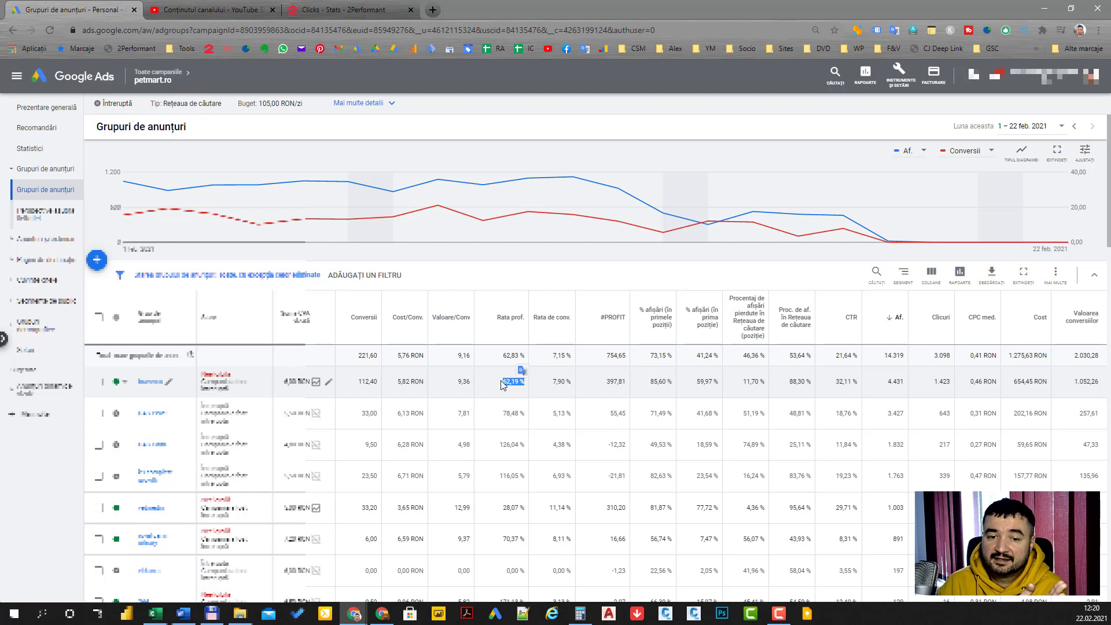
pyautogui.click(504, 385)
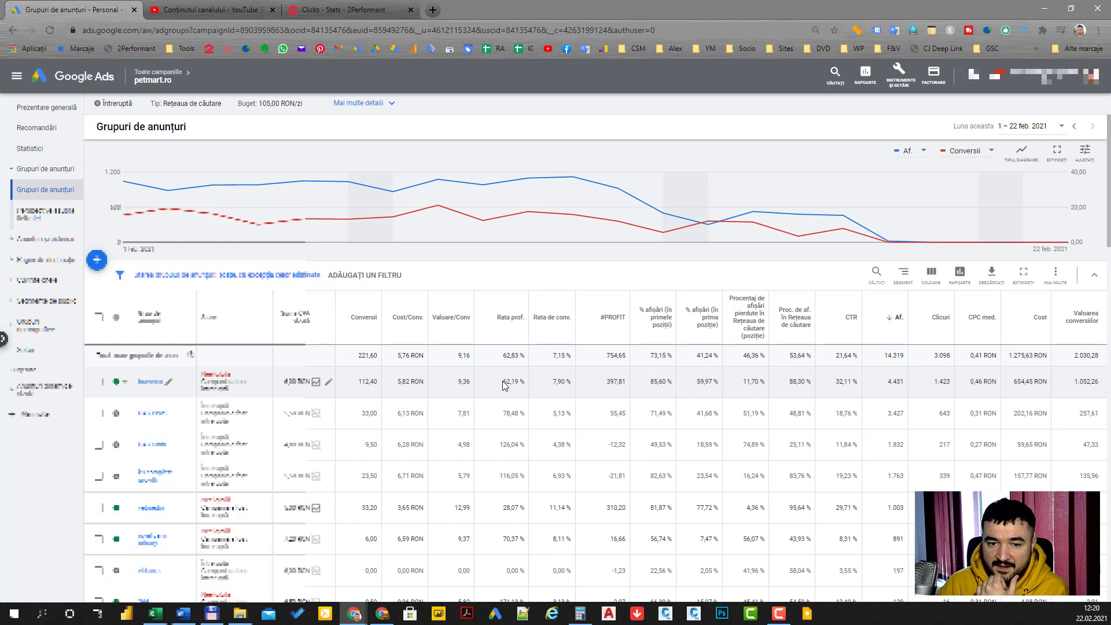
pyautogui.moveTo(503, 382); pyautogui.dragTo(510, 381)
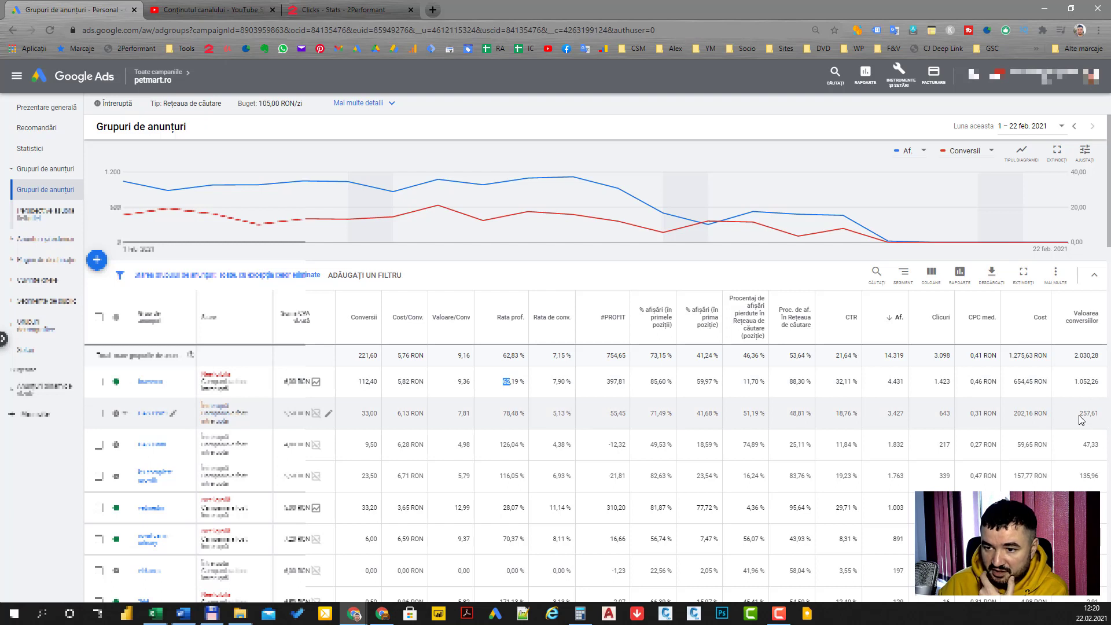
pyautogui.moveTo(1079, 414); pyautogui.dragTo(1089, 417)
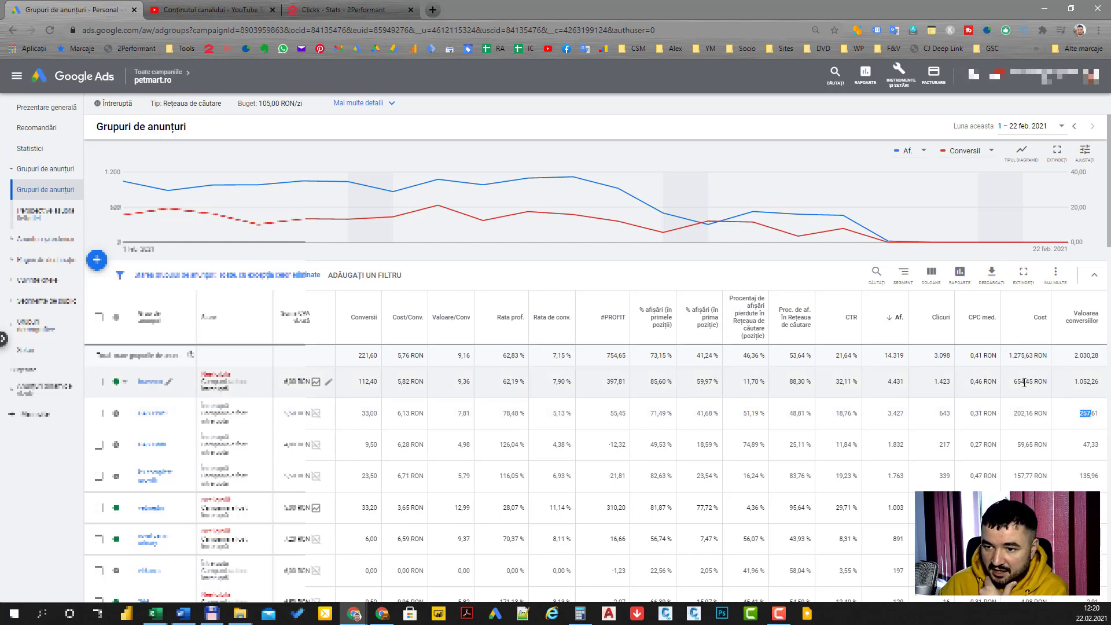
pyautogui.moveTo(1012, 382); pyautogui.dragTo(1029, 383)
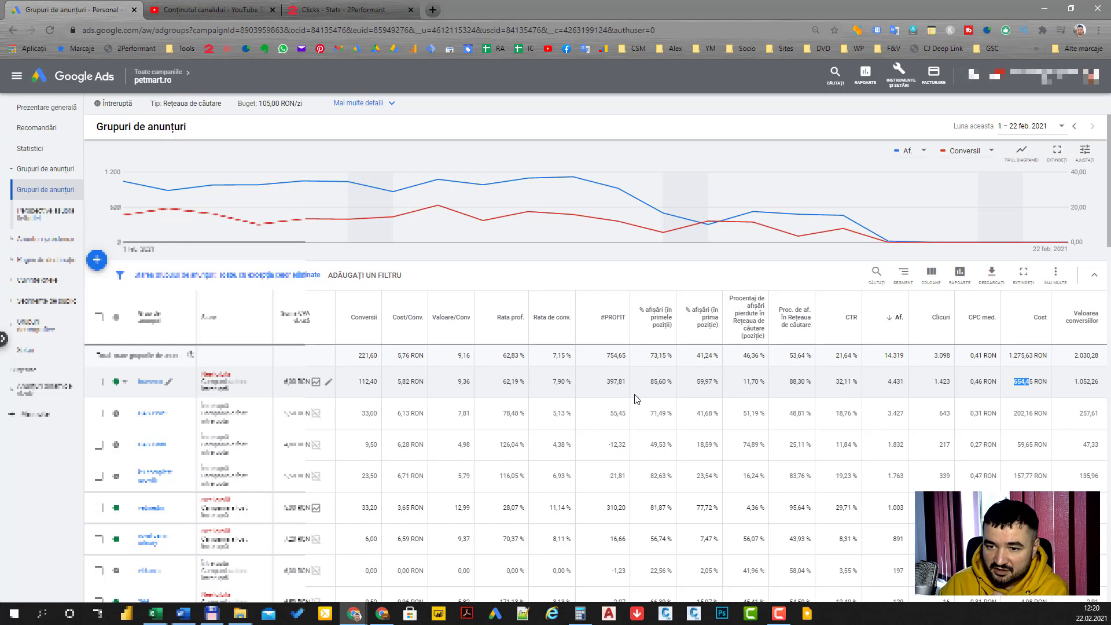
# Examine the first ad group's #PROFIT, conversion rate and percentage of impressions in the top positions.
pyautogui.moveTo(604, 383); pyautogui.dragTo(632, 396)
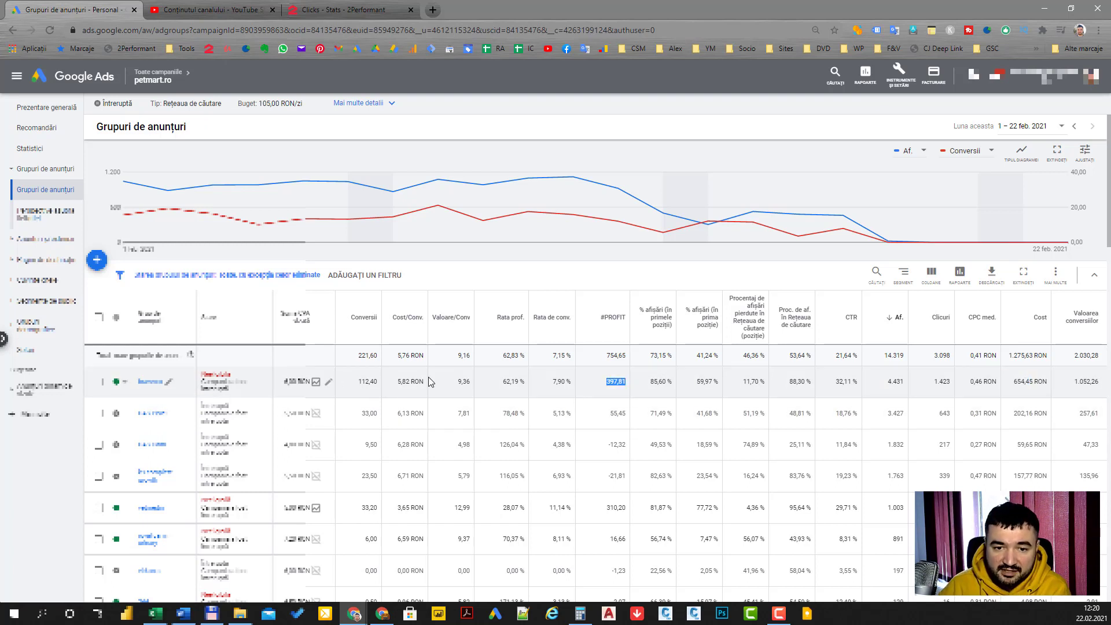
pyautogui.moveTo(549, 383); pyautogui.dragTo(564, 381)
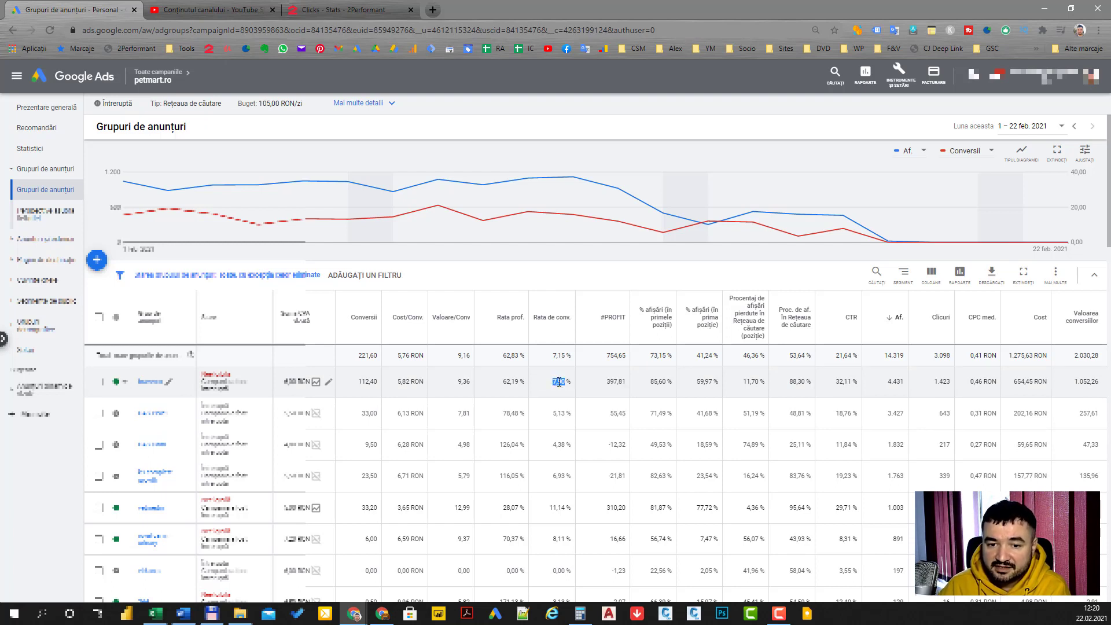
pyautogui.click(561, 427)
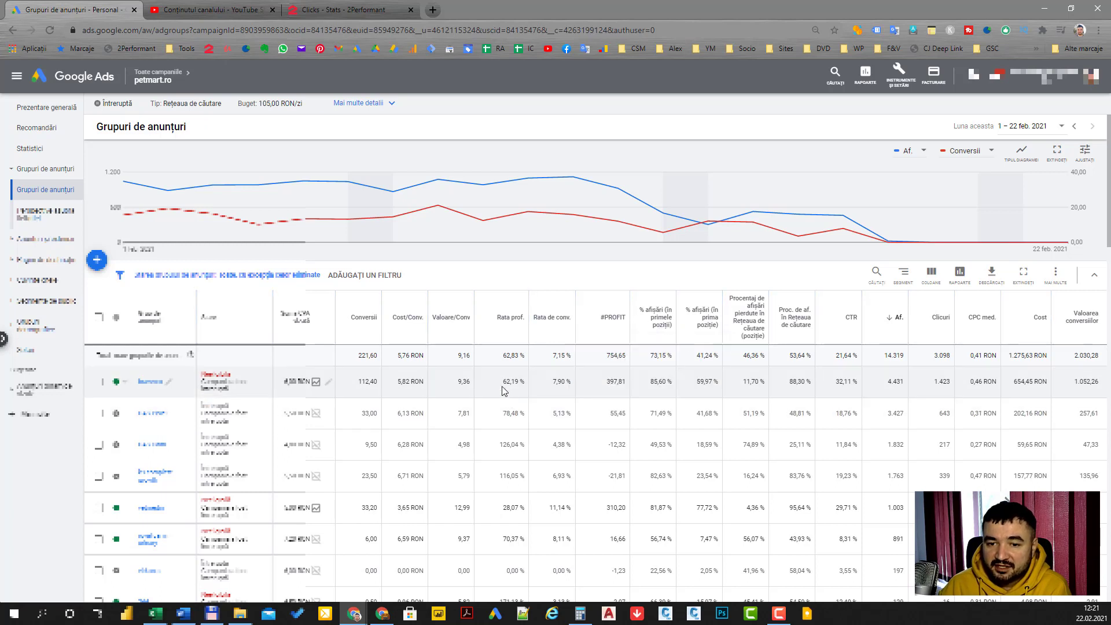
pyautogui.moveTo(650, 382); pyautogui.dragTo(658, 382)
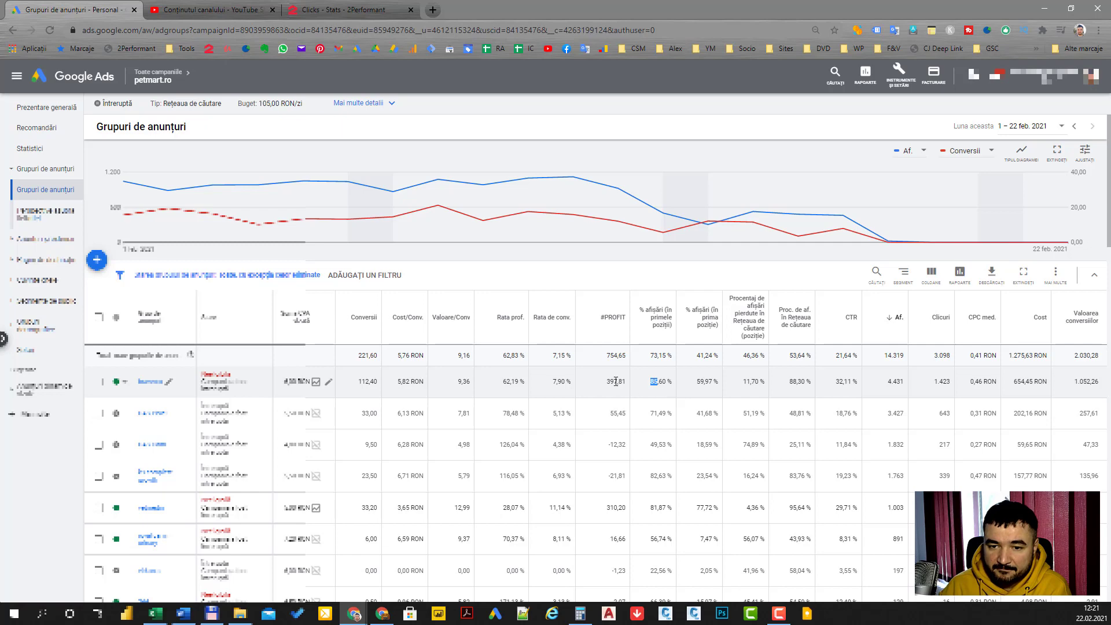
# View the auction insights, then the search keywords, and check the first keyword's percentage of impressions in the top positions.
pyautogui.click(32, 219)
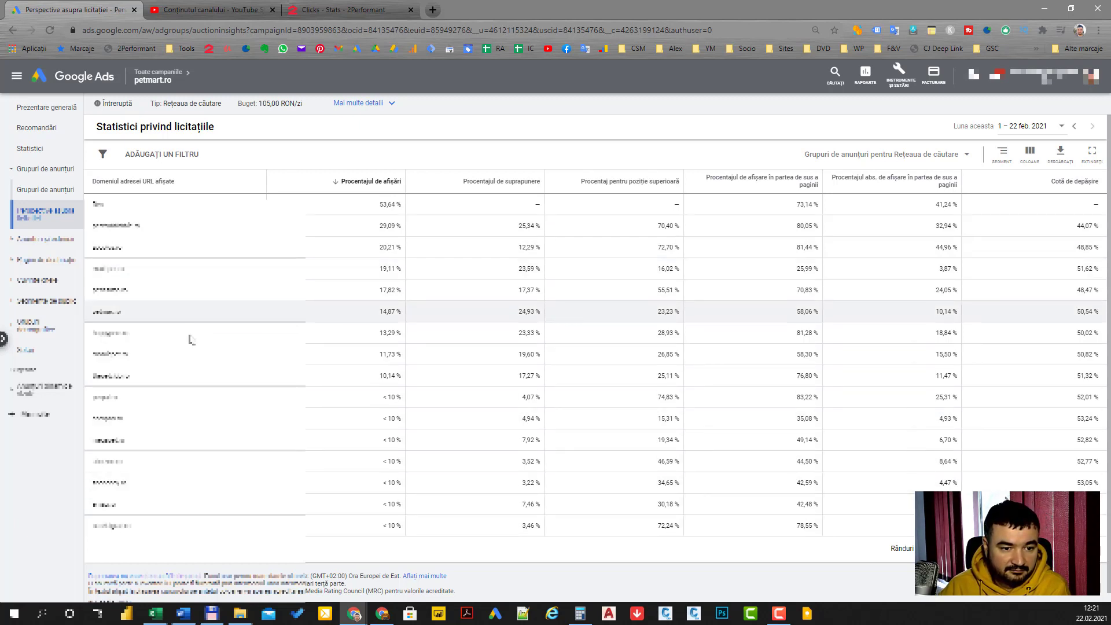
pyautogui.click(37, 280)
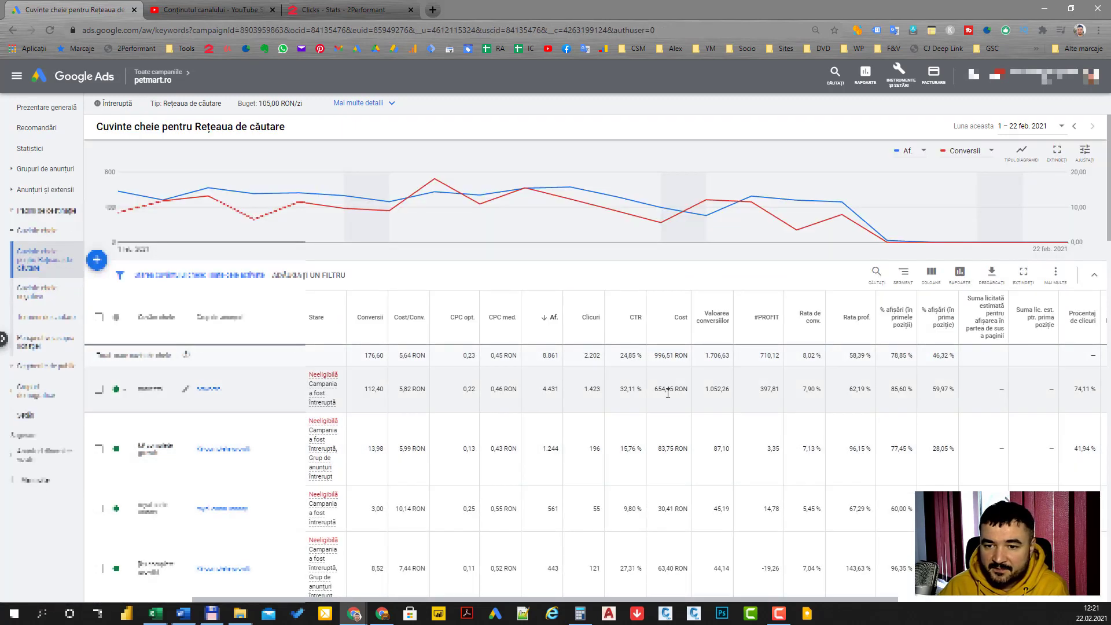
pyautogui.doubleClick(894, 389)
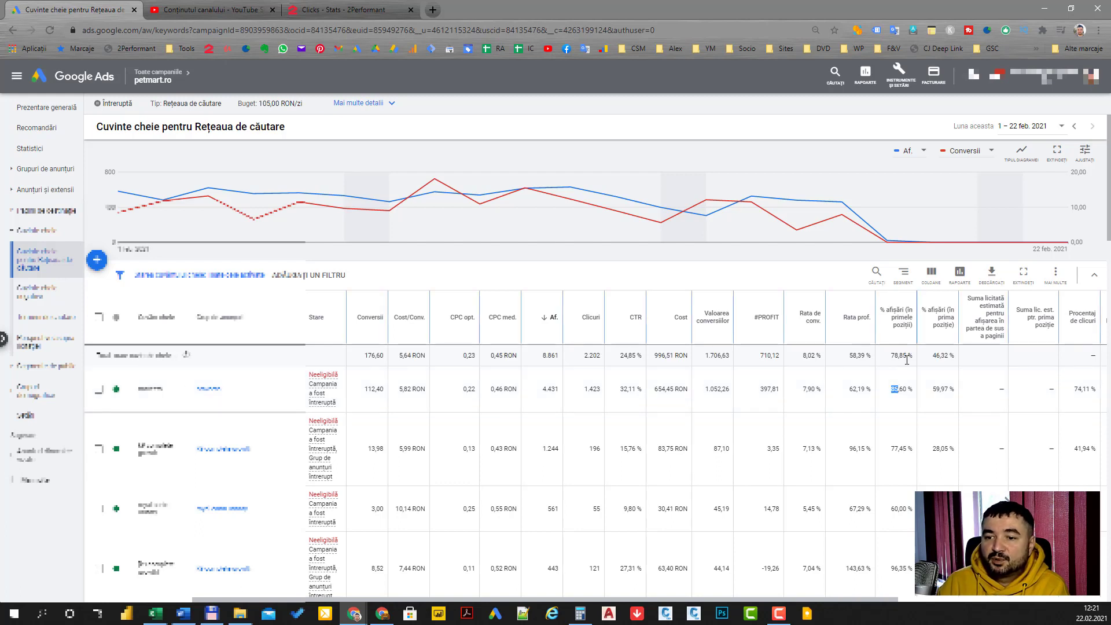
pyautogui.click(899, 390)
pyautogui.moveTo(898, 389); pyautogui.dragTo(895, 389)
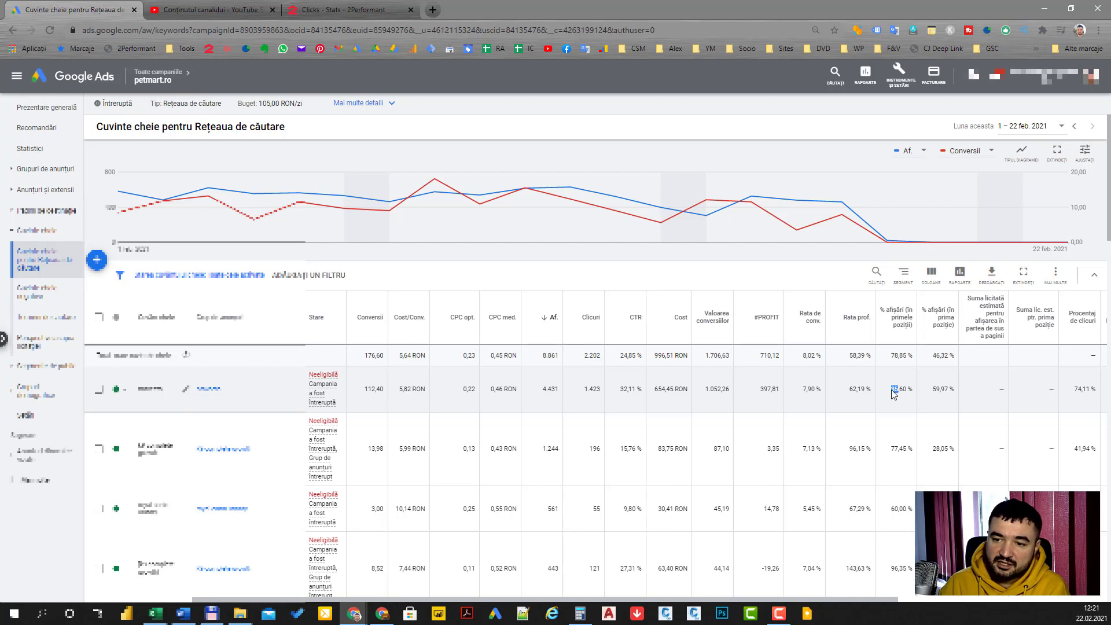
pyautogui.moveTo(892, 389); pyautogui.dragTo(900, 388)
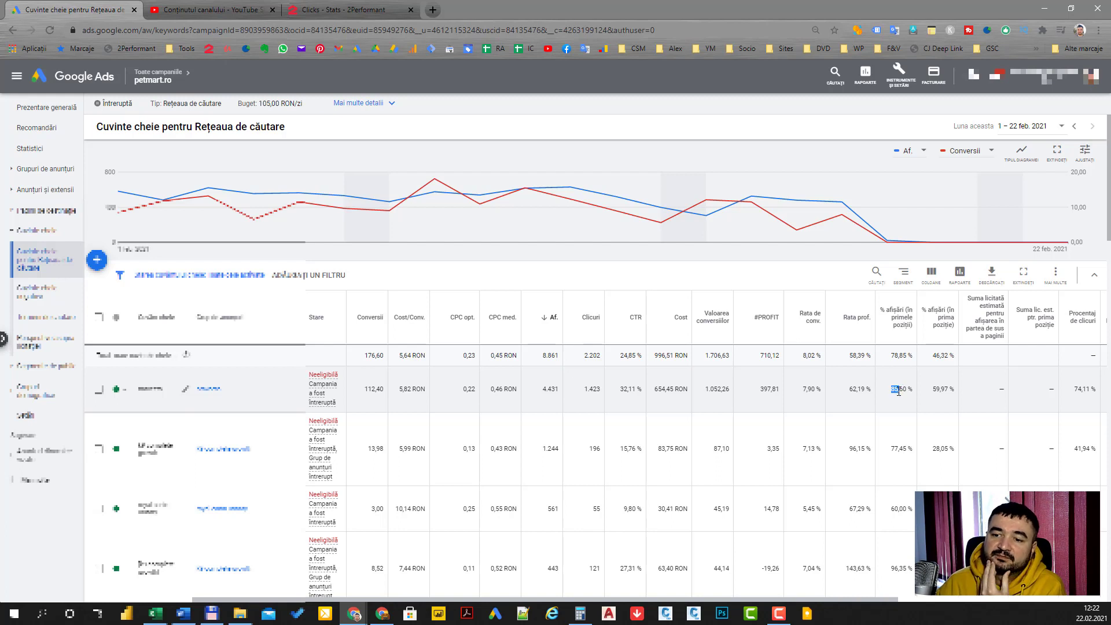
pyautogui.doubleClick(899, 389)
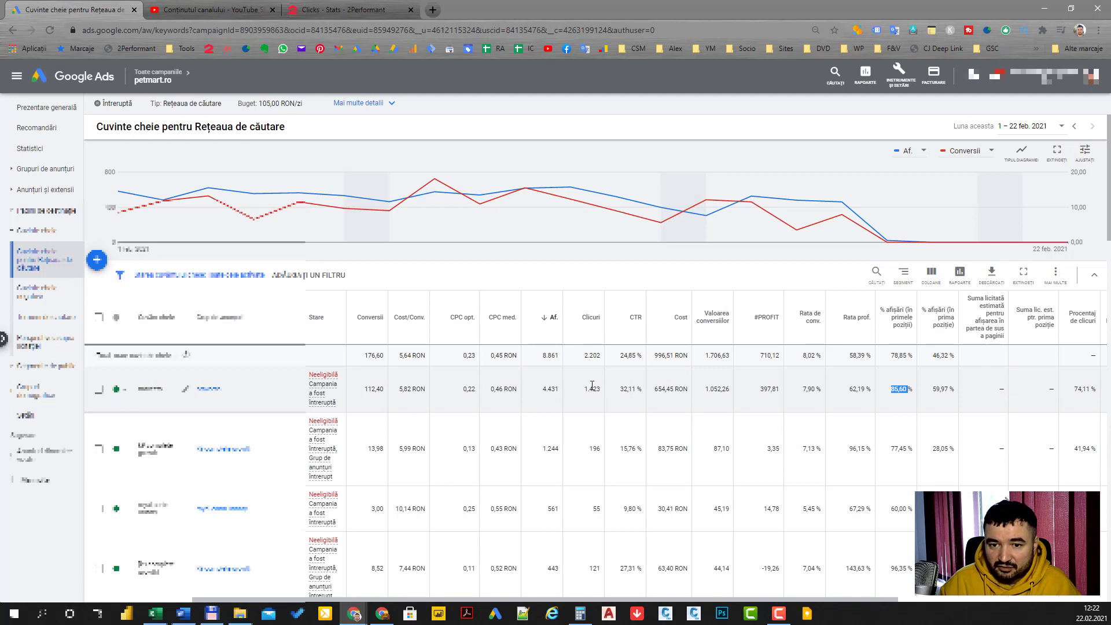
# Check the first keyword's conversion rate, segment the keywords by "Partea de sus vs. altele" and compare its conversions for top and other positions.
pyautogui.doubleClick(808, 389)
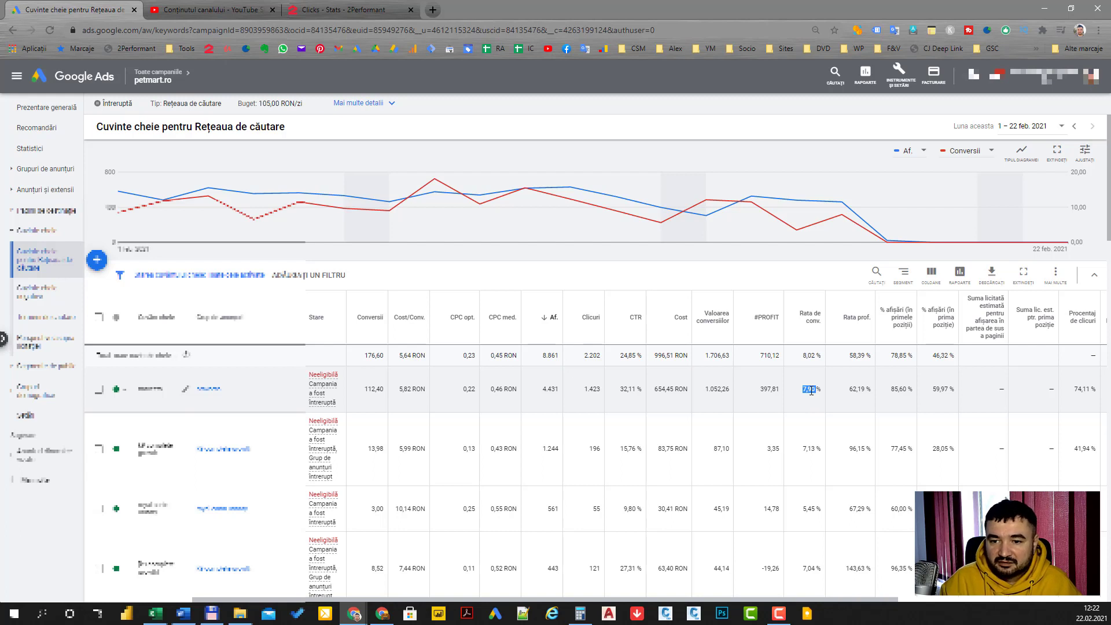
pyautogui.click(811, 392)
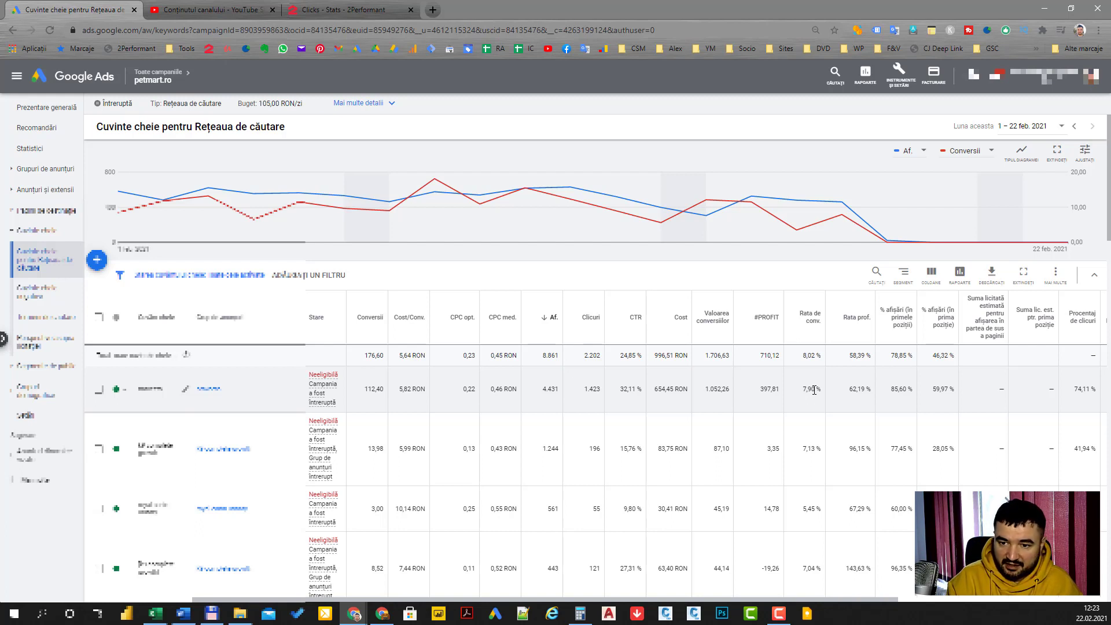
pyautogui.click(904, 273)
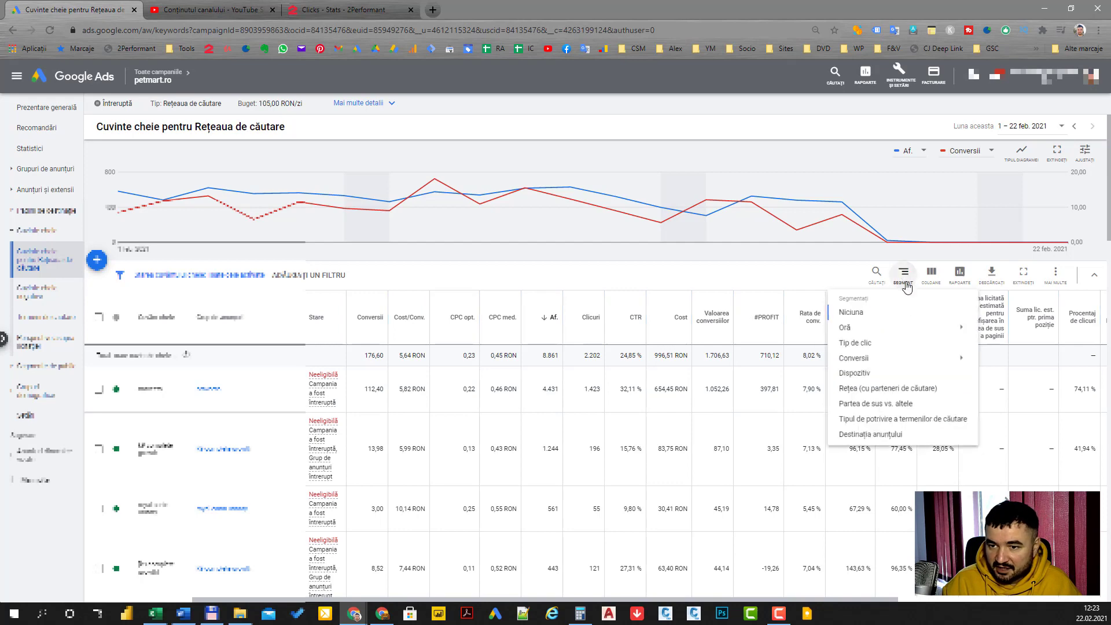
pyautogui.click(881, 414)
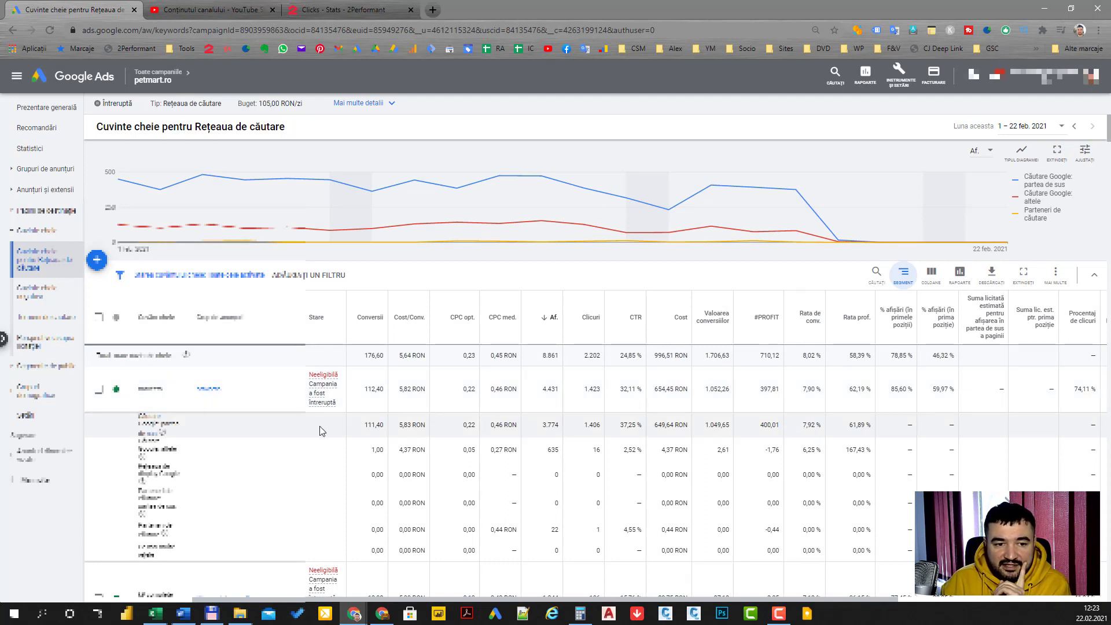
pyautogui.moveTo(362, 426); pyautogui.dragTo(388, 429)
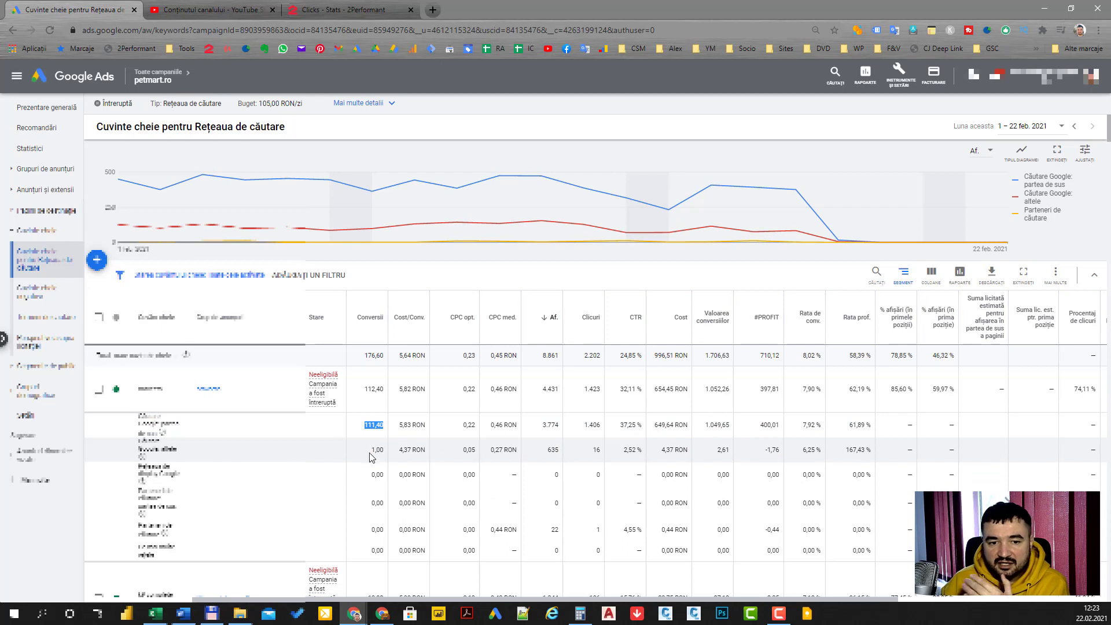
pyautogui.moveTo(371, 451); pyautogui.dragTo(386, 455)
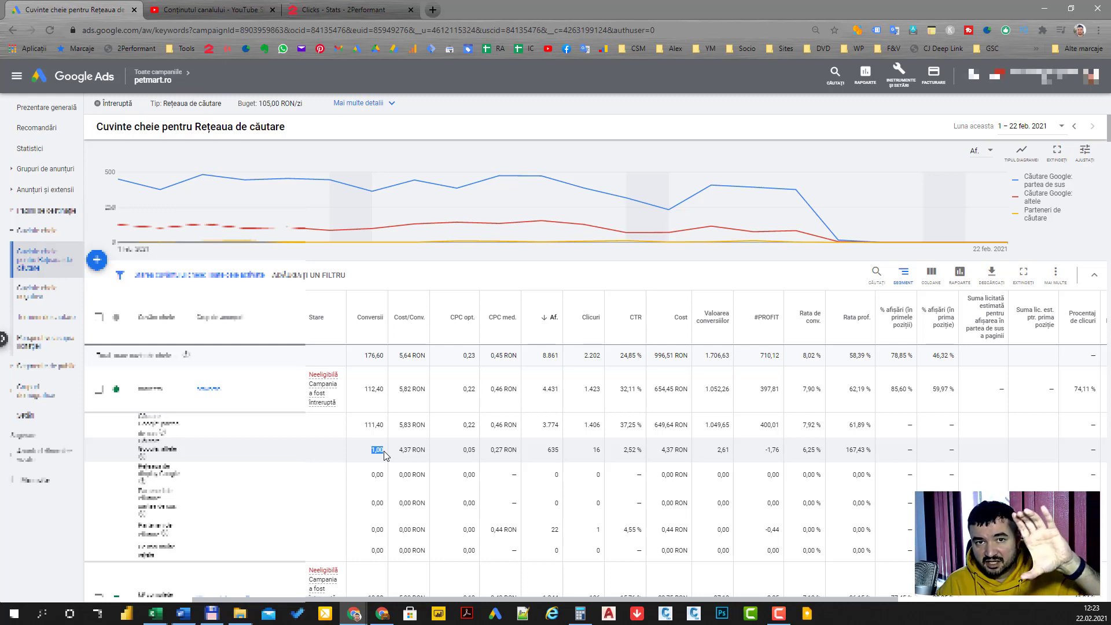
# Compare the first keyword's average CPC and CTR between the Google search top and other positions.
pyautogui.click(502, 426)
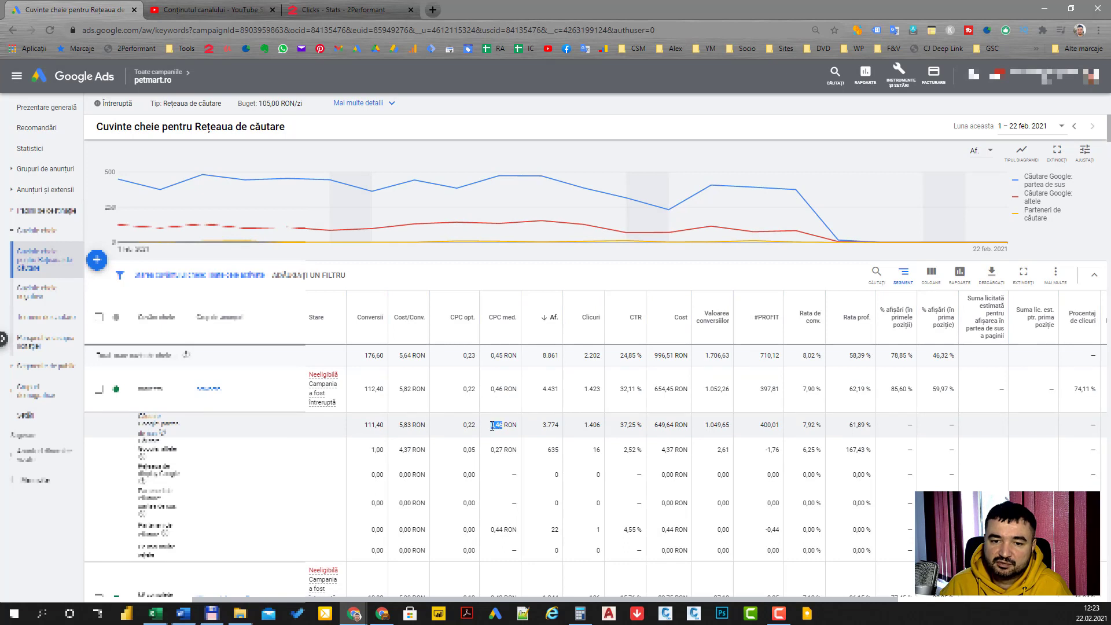
pyautogui.moveTo(491, 450); pyautogui.dragTo(507, 450)
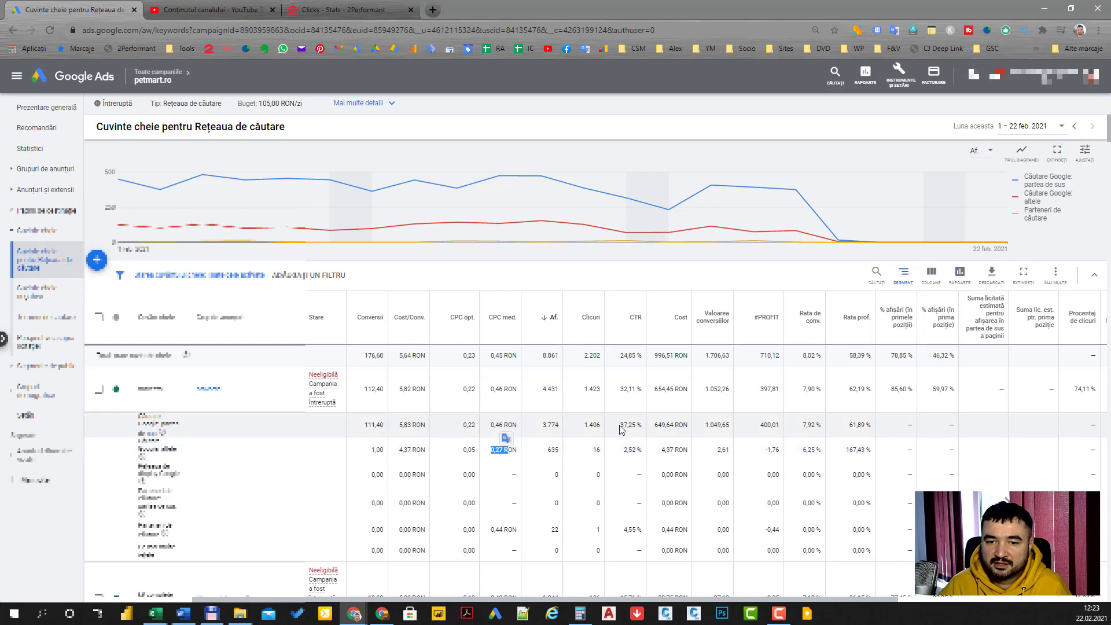
pyautogui.moveTo(620, 425); pyautogui.dragTo(637, 425)
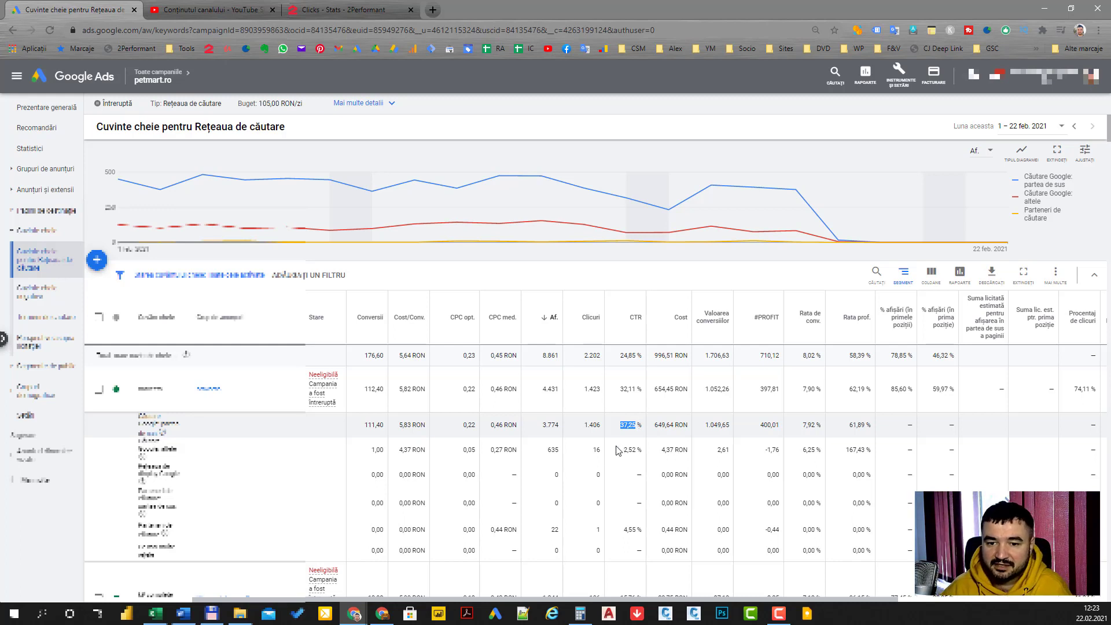
pyautogui.moveTo(621, 450); pyautogui.dragTo(636, 453)
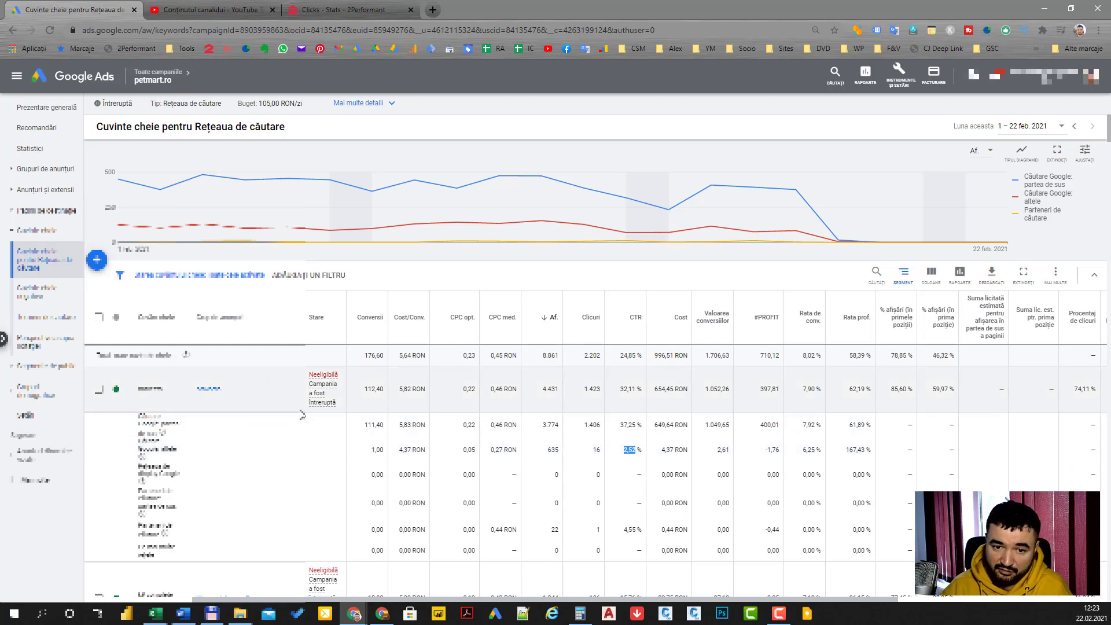
# Examine the average CPC, CTR, conversion rate and #PROFIT of the first keyword's other Google search positions.
pyautogui.moveTo(491, 452); pyautogui.dragTo(501, 450)
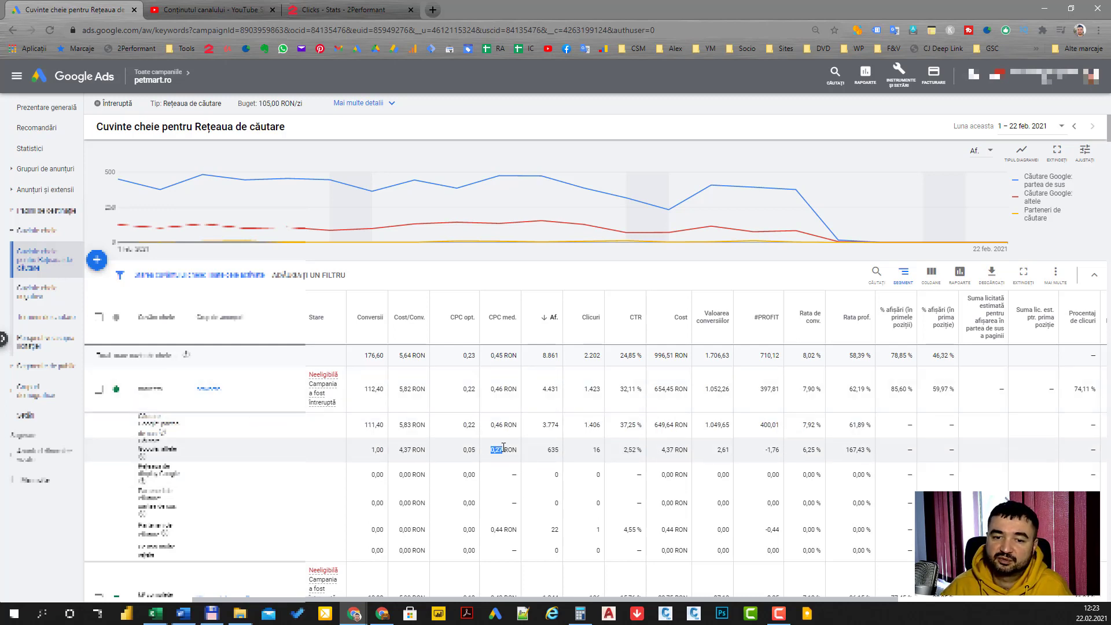
pyautogui.click(500, 450)
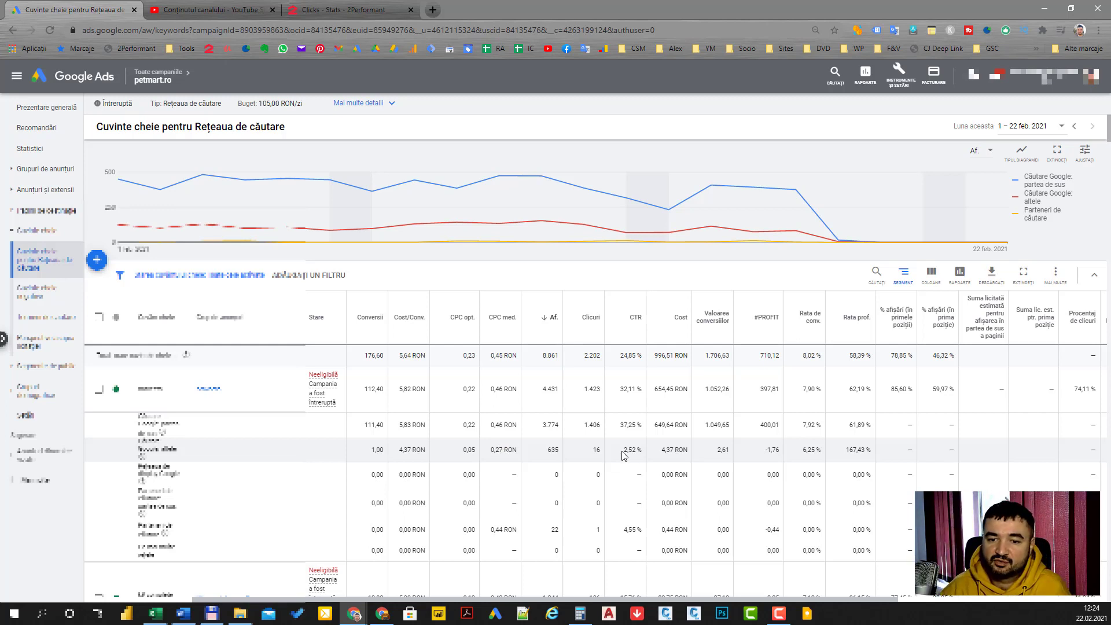
pyautogui.moveTo(623, 451); pyautogui.dragTo(637, 452)
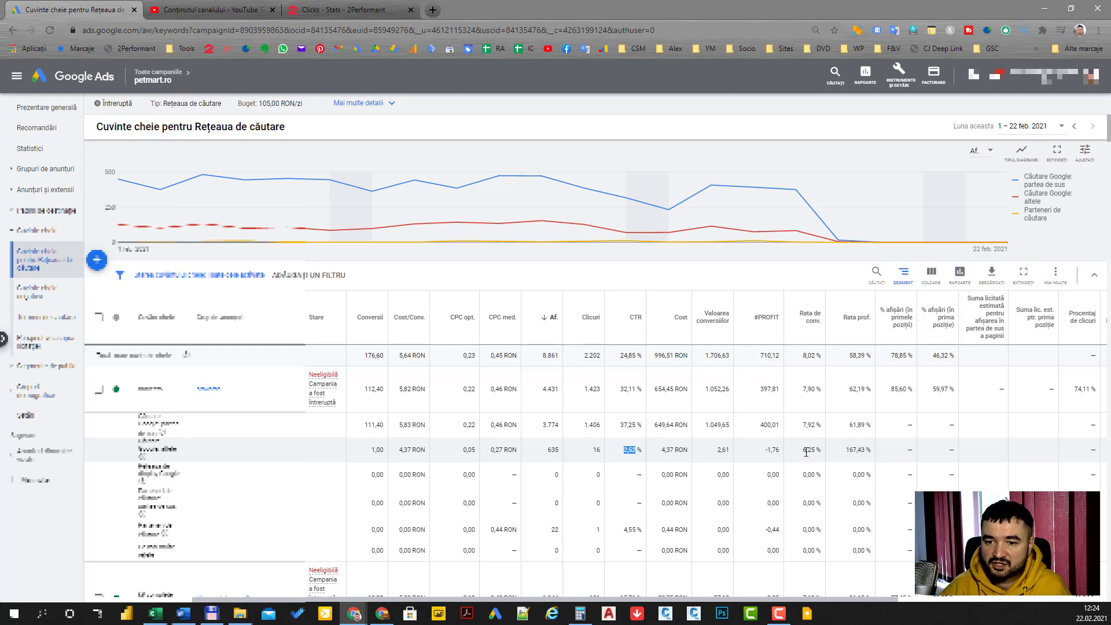
pyautogui.moveTo(802, 451); pyautogui.dragTo(818, 451)
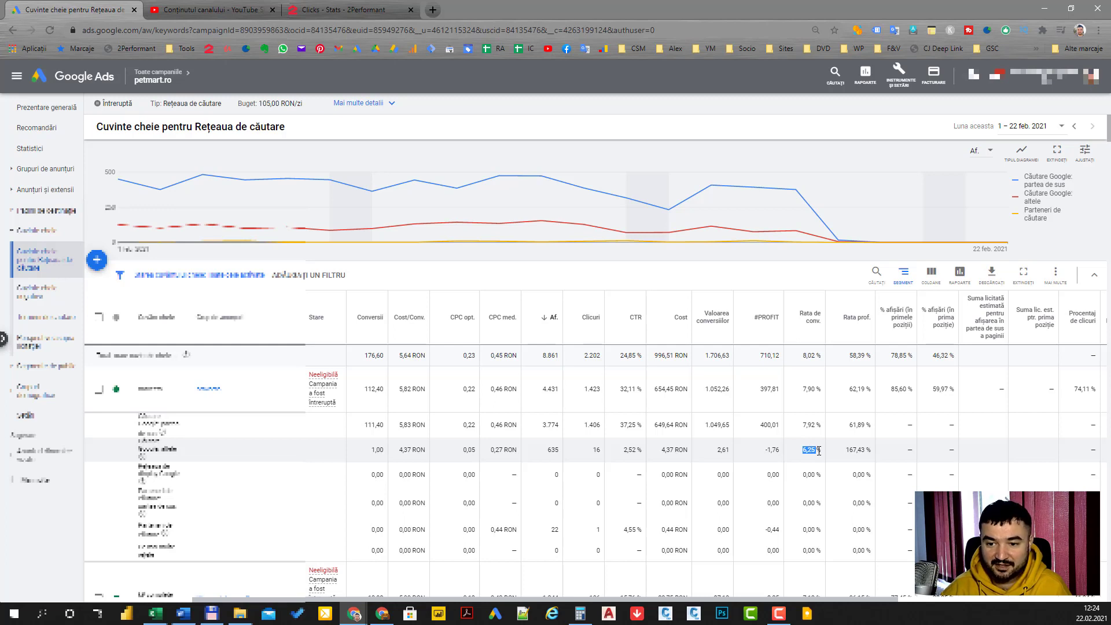
pyautogui.moveTo(763, 451); pyautogui.dragTo(785, 456)
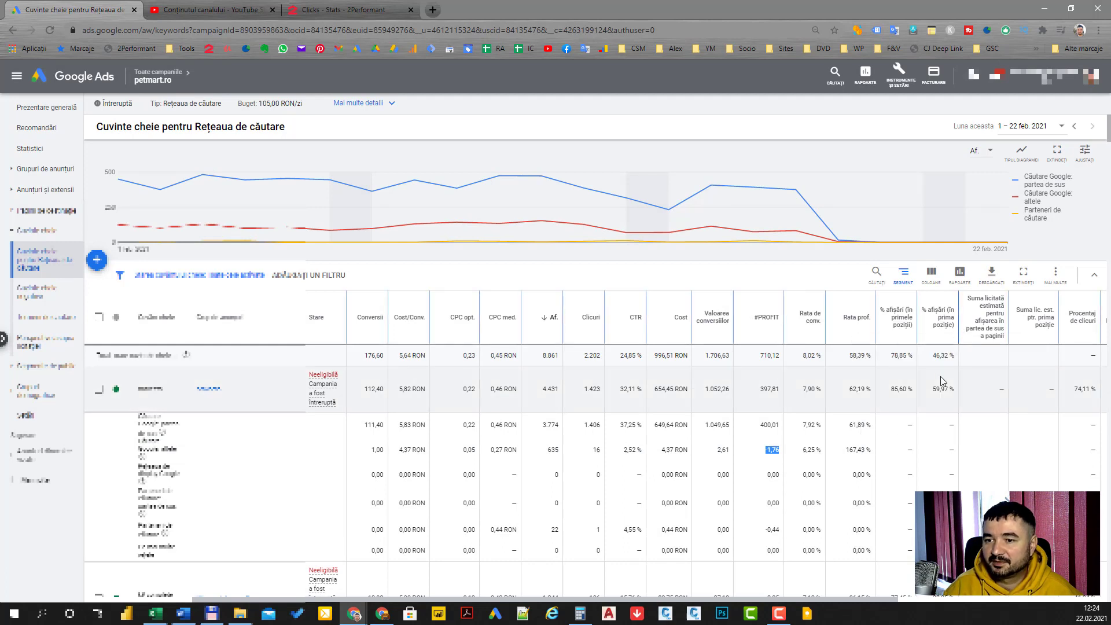
# Examine the first keyword's percentage of impressions in the first position, its impressions and its CTR.
pyautogui.moveTo(932, 390); pyautogui.dragTo(950, 390)
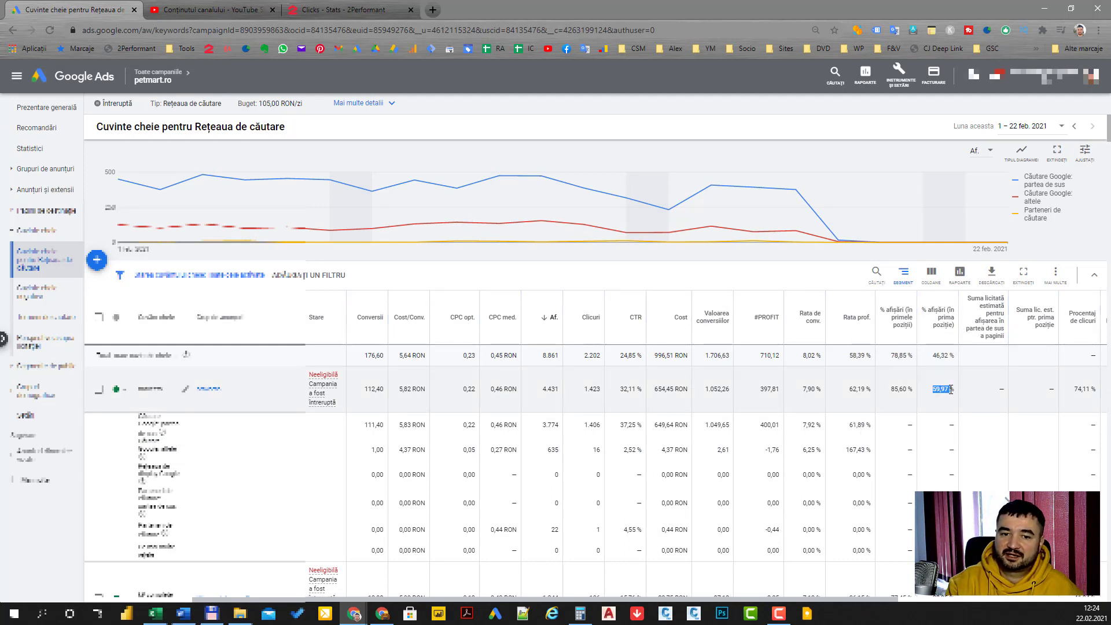
pyautogui.click(542, 394)
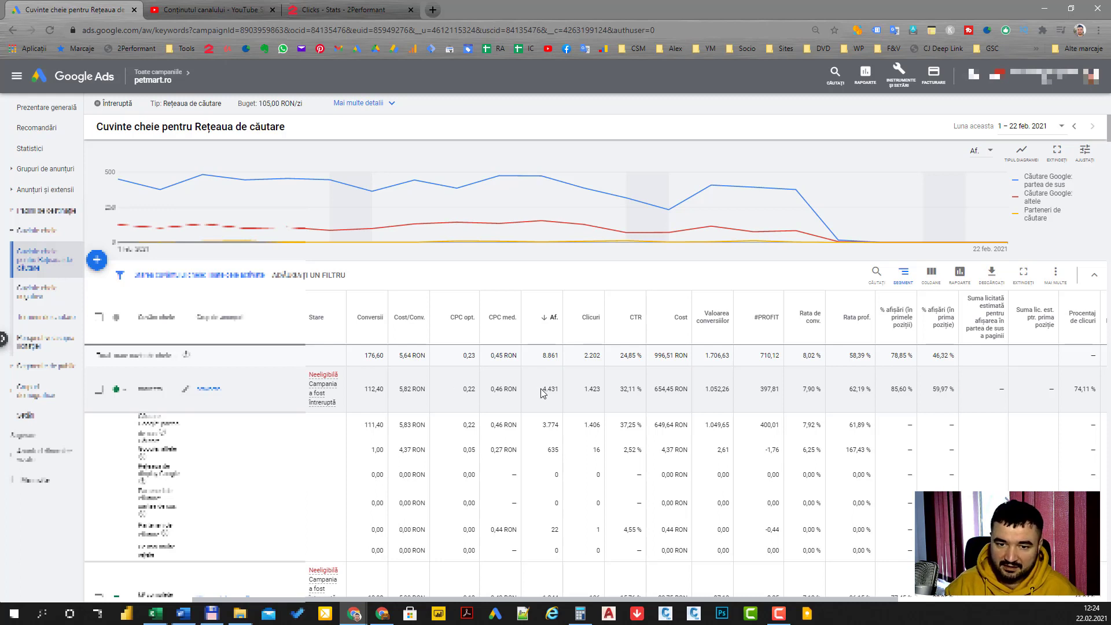
pyautogui.moveTo(542, 394); pyautogui.dragTo(565, 391)
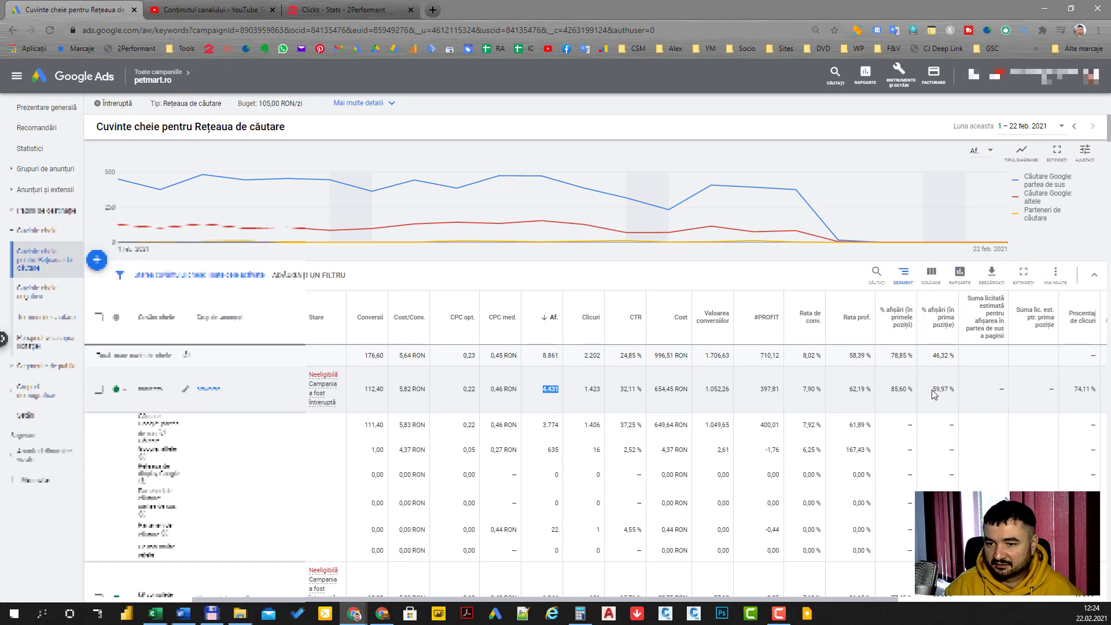
pyautogui.moveTo(932, 389); pyautogui.dragTo(950, 390)
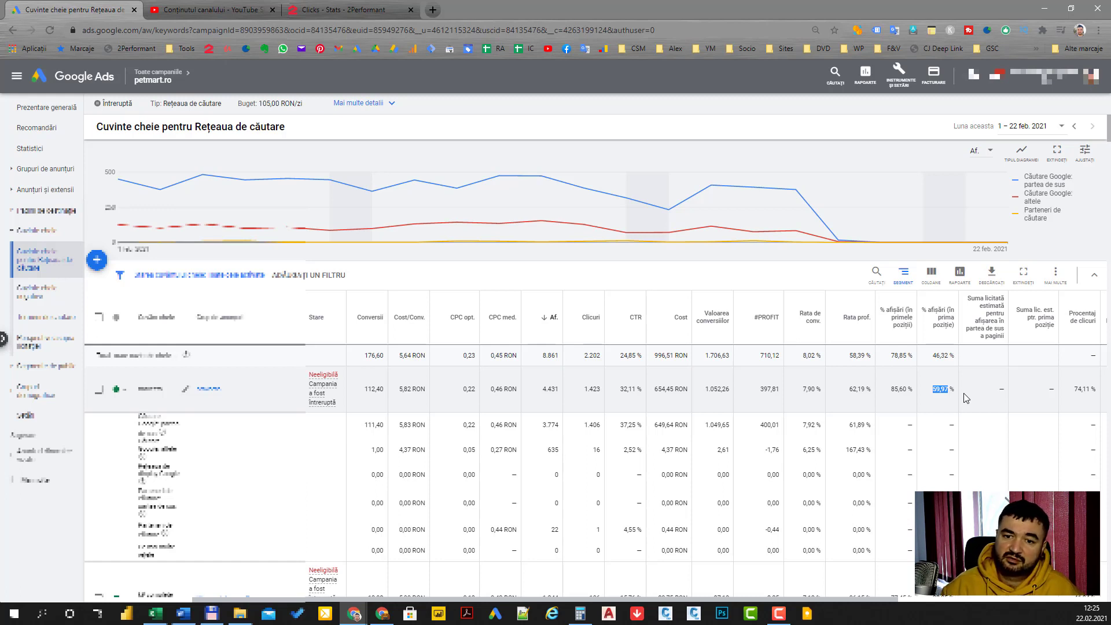
pyautogui.moveTo(619, 389); pyautogui.dragTo(632, 389)
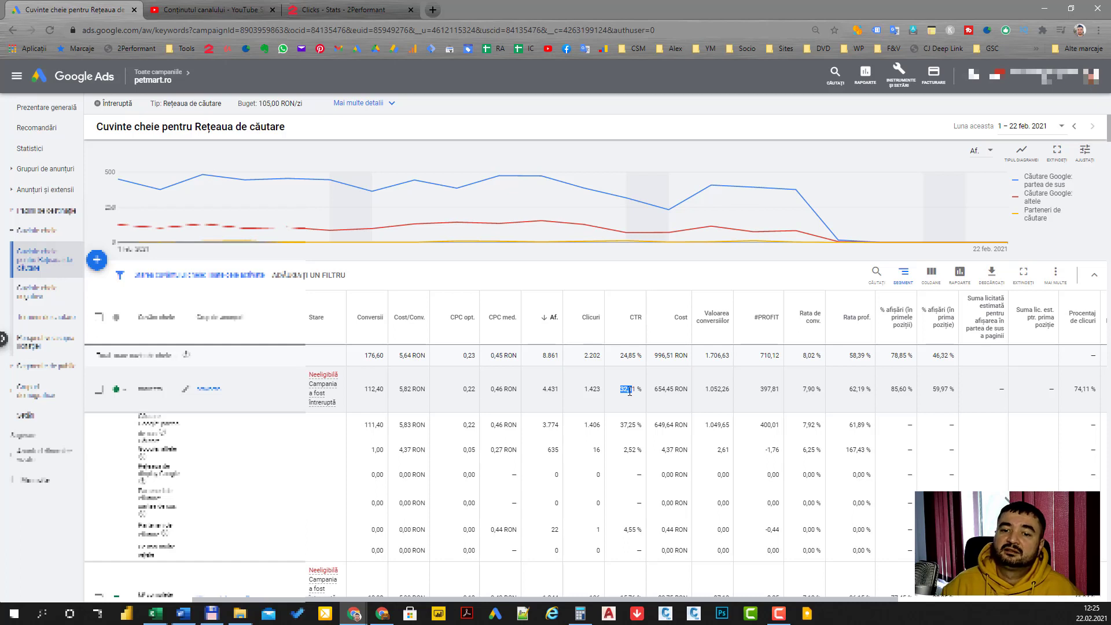
pyautogui.moveTo(628, 392); pyautogui.dragTo(621, 394)
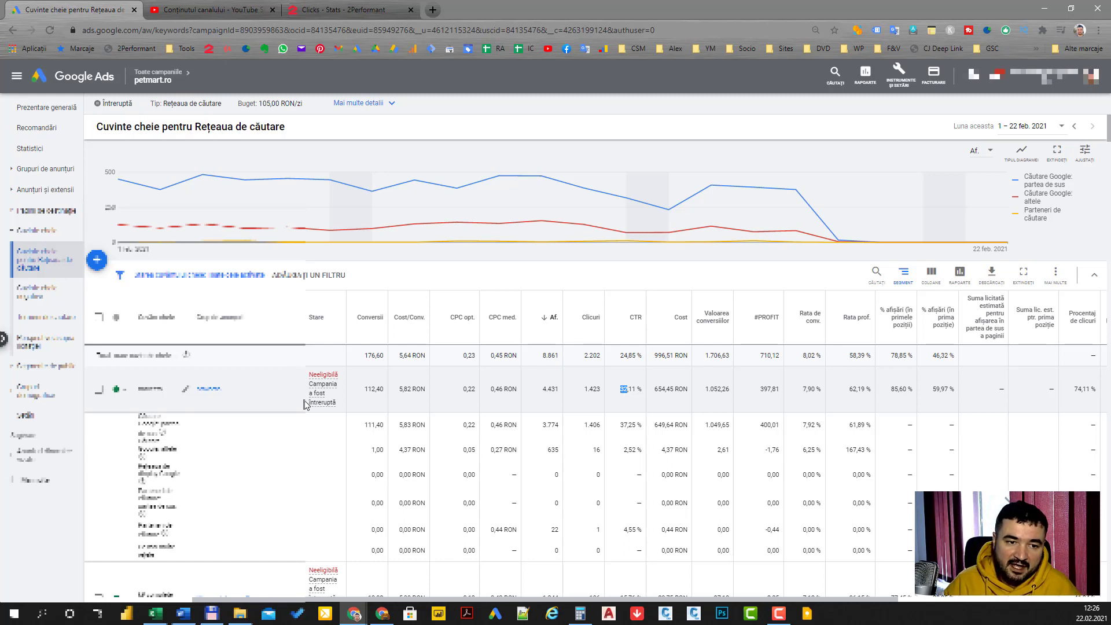
# Set the keyword segmentation to "Niciuna" and review the second keyword's conversions, conversion value, #PROFIT, cost and conversion rate.
pyautogui.click(906, 281)
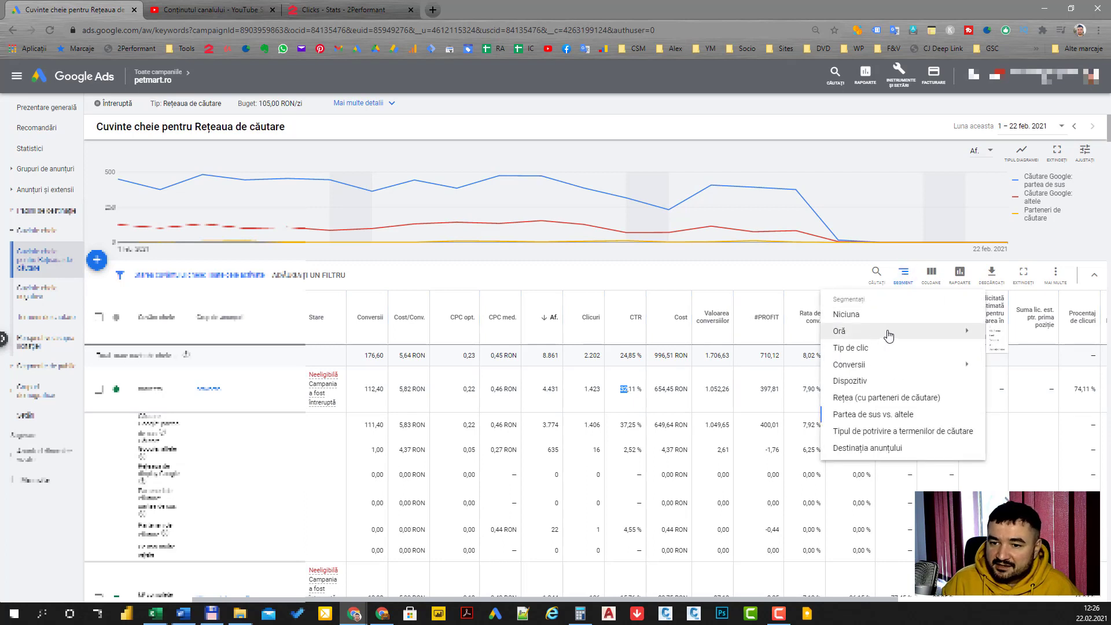
pyautogui.click(889, 318)
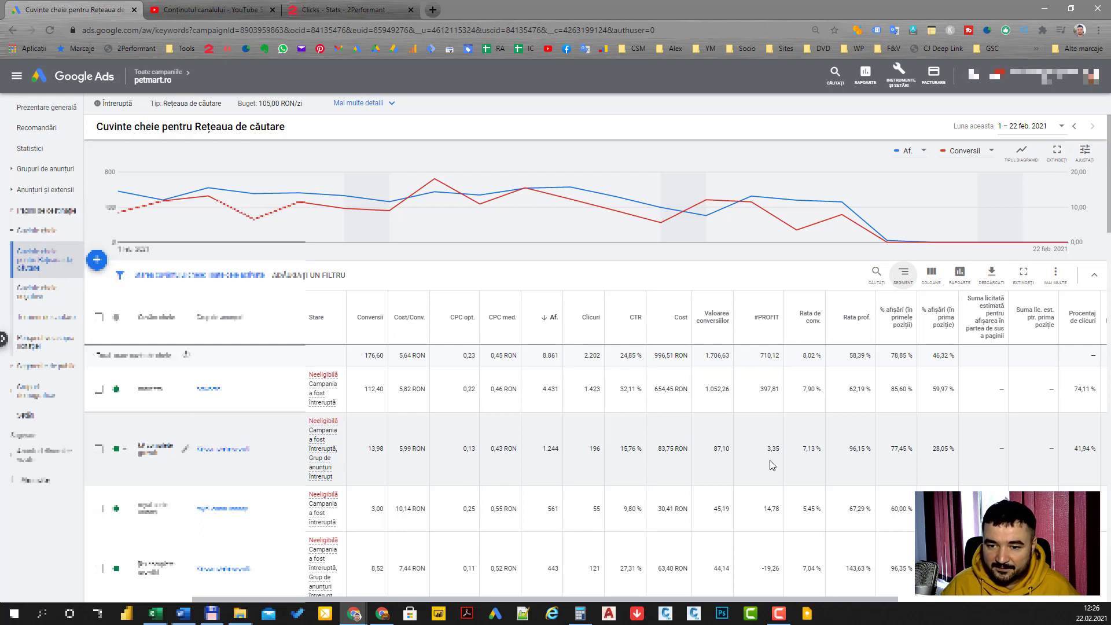
pyautogui.doubleClick(371, 451)
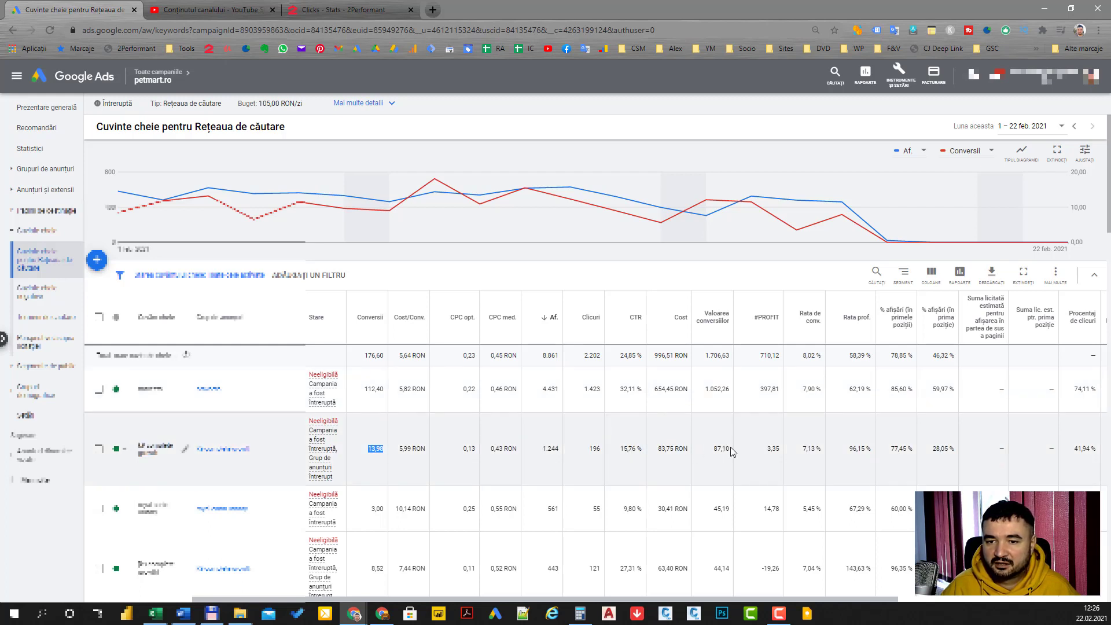
pyautogui.moveTo(723, 451); pyautogui.dragTo(714, 452)
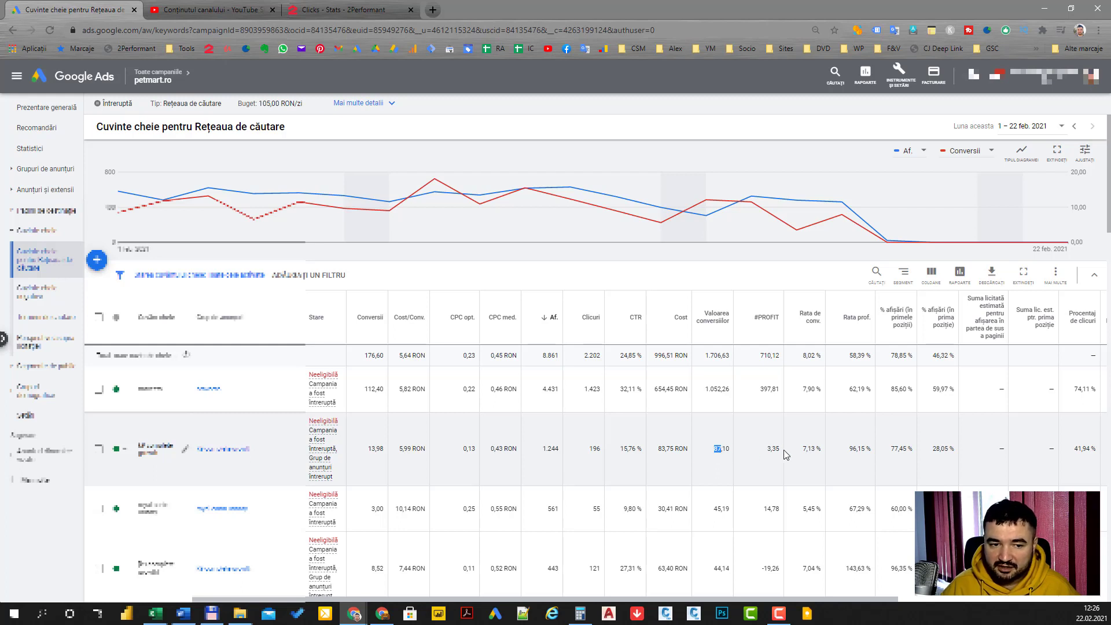
pyautogui.moveTo(768, 449); pyautogui.dragTo(782, 451)
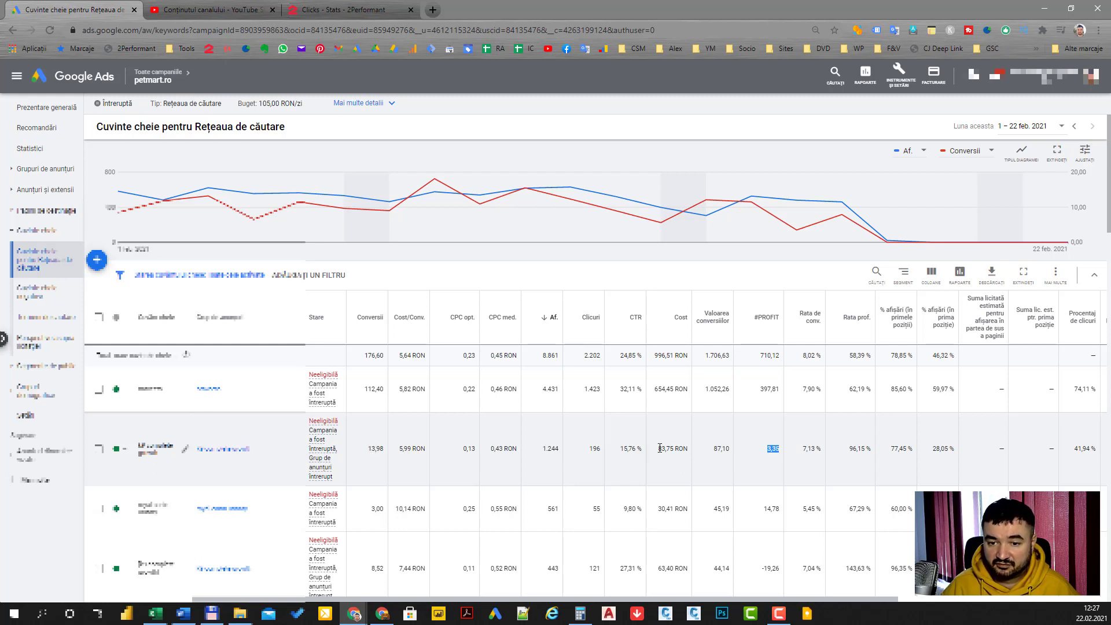
pyautogui.moveTo(655, 451); pyautogui.dragTo(818, 457)
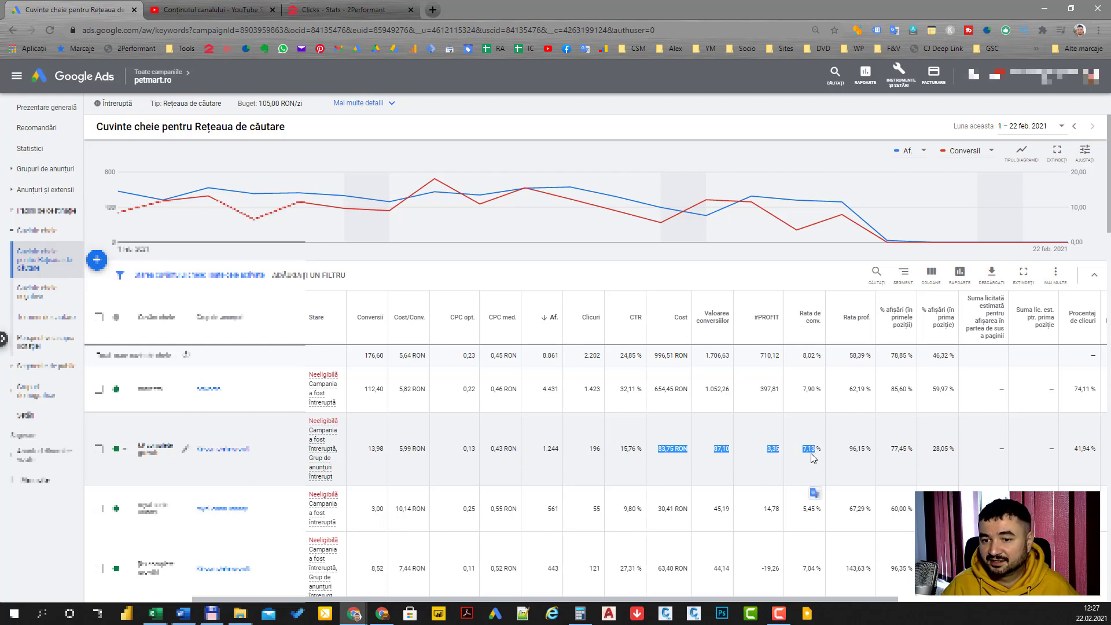
pyautogui.click(812, 457)
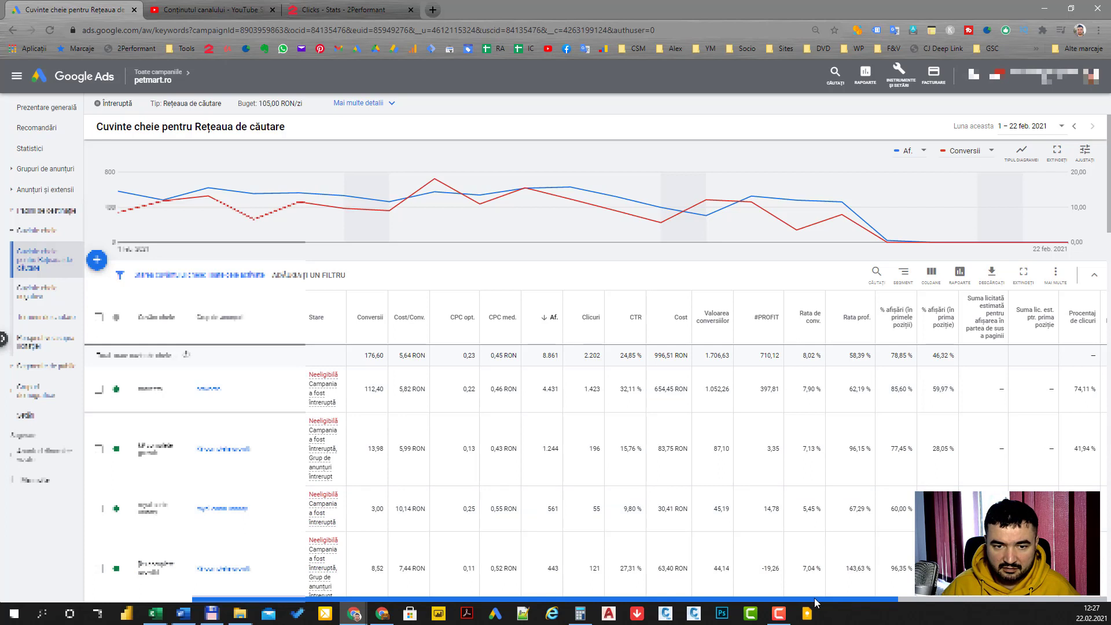
# Compare the value per conversion of the first and second keywords.
pyautogui.moveTo(814, 598); pyautogui.dragTo(1002, 601)
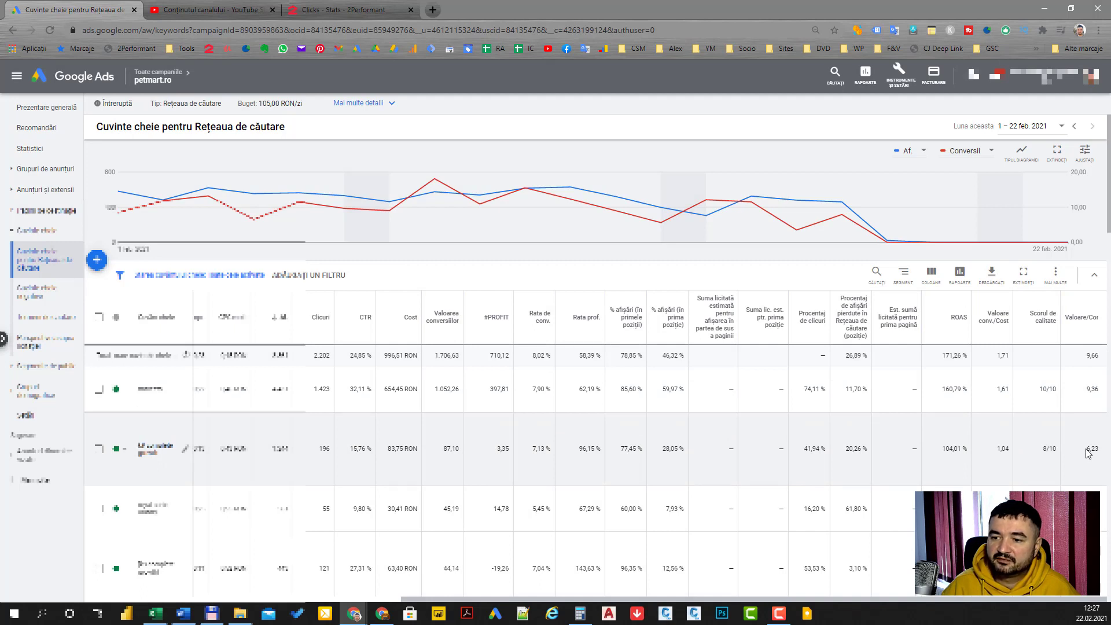
pyautogui.doubleClick(1102, 394)
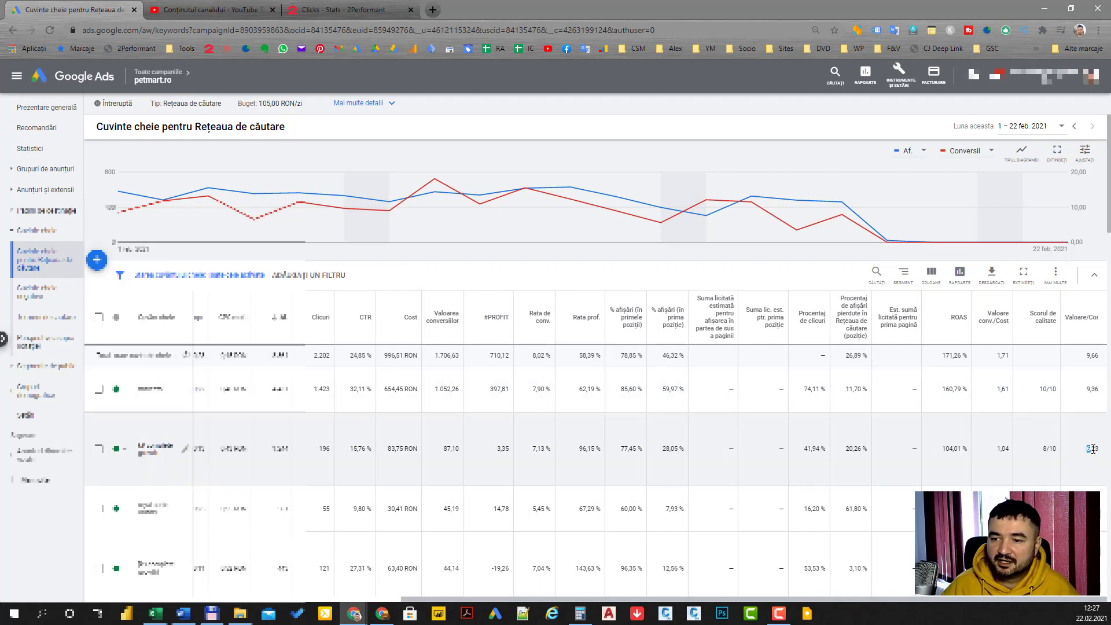
pyautogui.doubleClick(1095, 449)
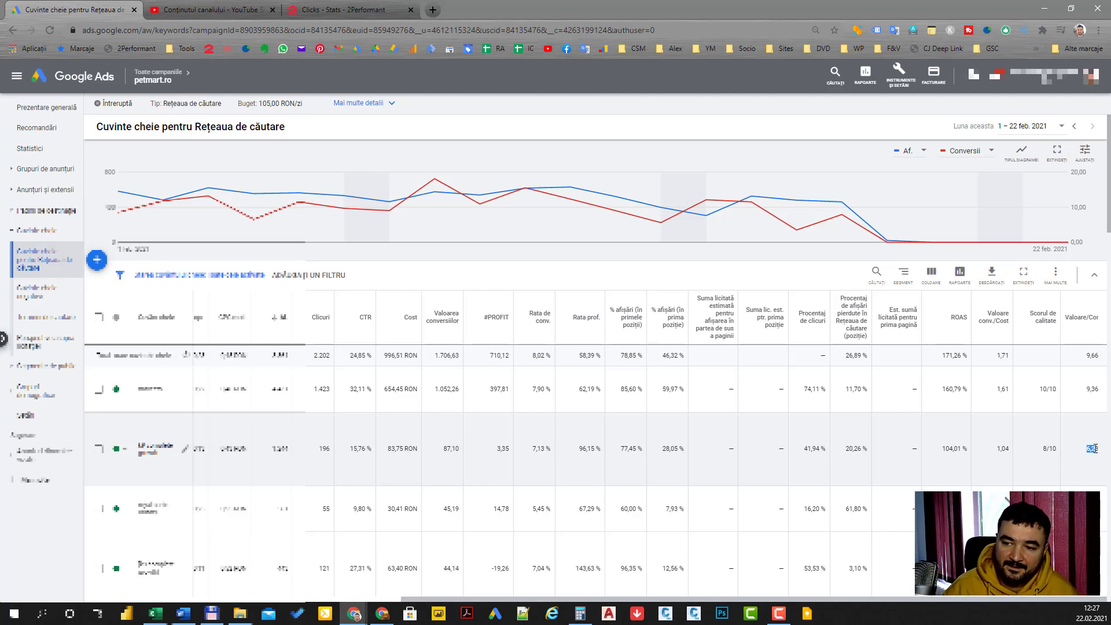
# Sort the keywords by #PROFIT in ascending order and check the least profitable keyword's profit and conversions.
pyautogui.moveTo(848, 598); pyautogui.dragTo(559, 595)
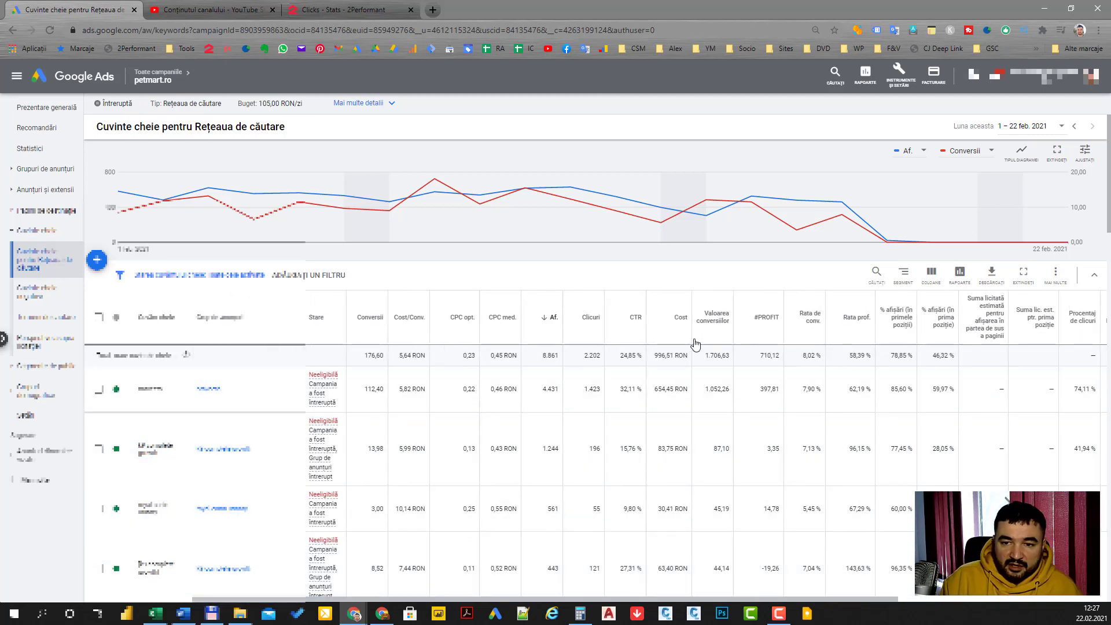
pyautogui.click(765, 317)
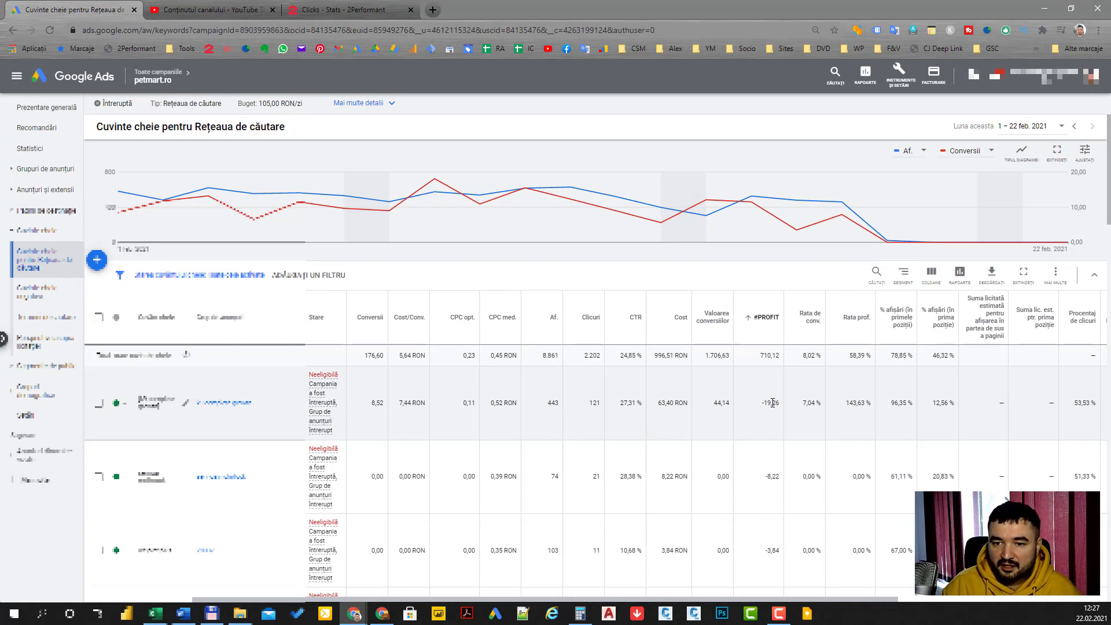
pyautogui.moveTo(779, 401); pyautogui.dragTo(757, 405)
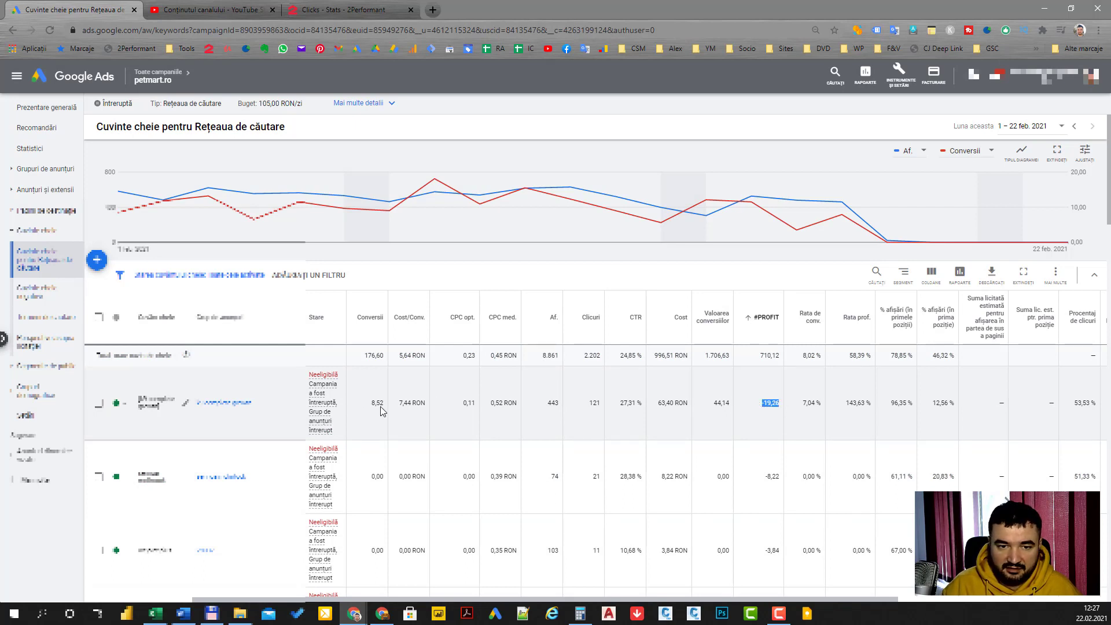
pyautogui.moveTo(369, 404); pyautogui.dragTo(385, 407)
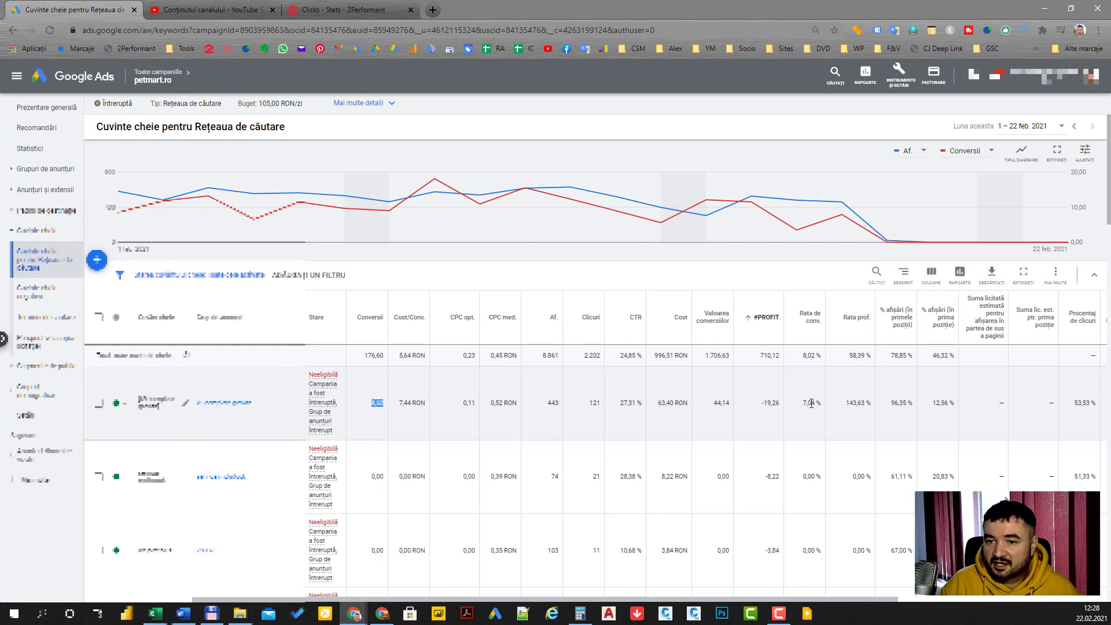
# Examine the least profitable keyword's conversion rate and CTR, and weigh its cost against its conversion value and #PROFIT.
pyautogui.moveTo(801, 404); pyautogui.dragTo(817, 400)
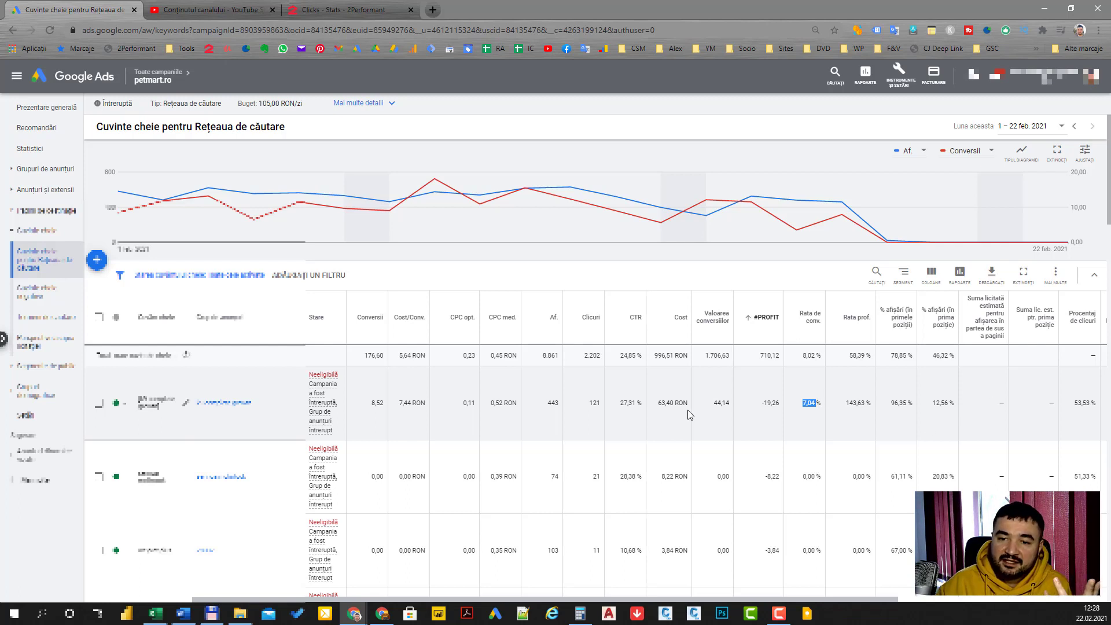
pyautogui.moveTo(621, 403); pyautogui.dragTo(625, 401)
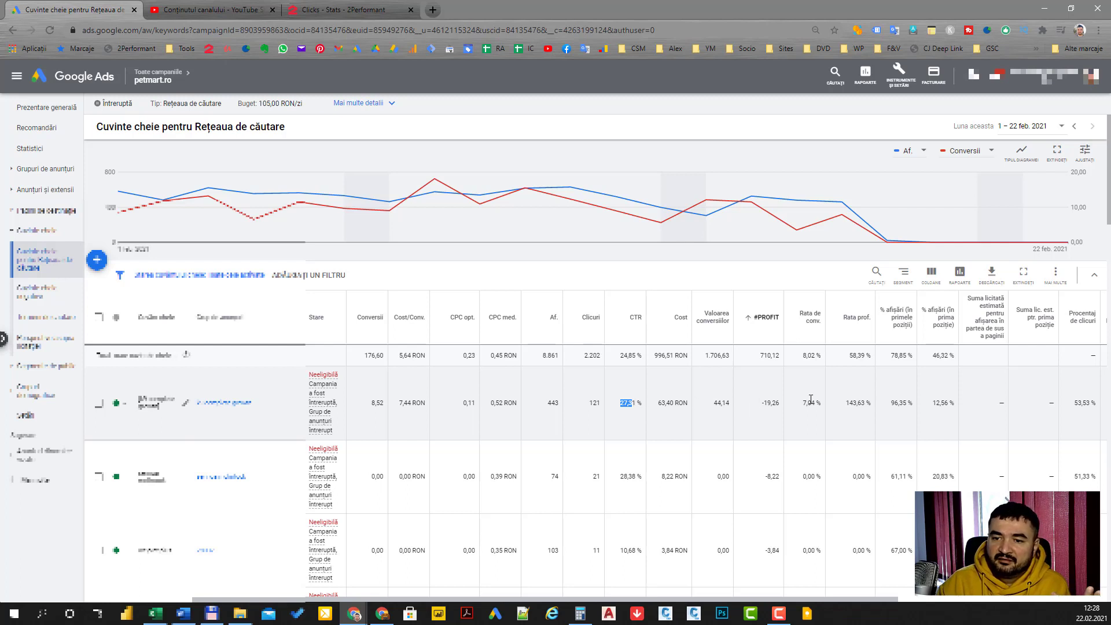
pyautogui.moveTo(801, 402); pyautogui.dragTo(819, 402)
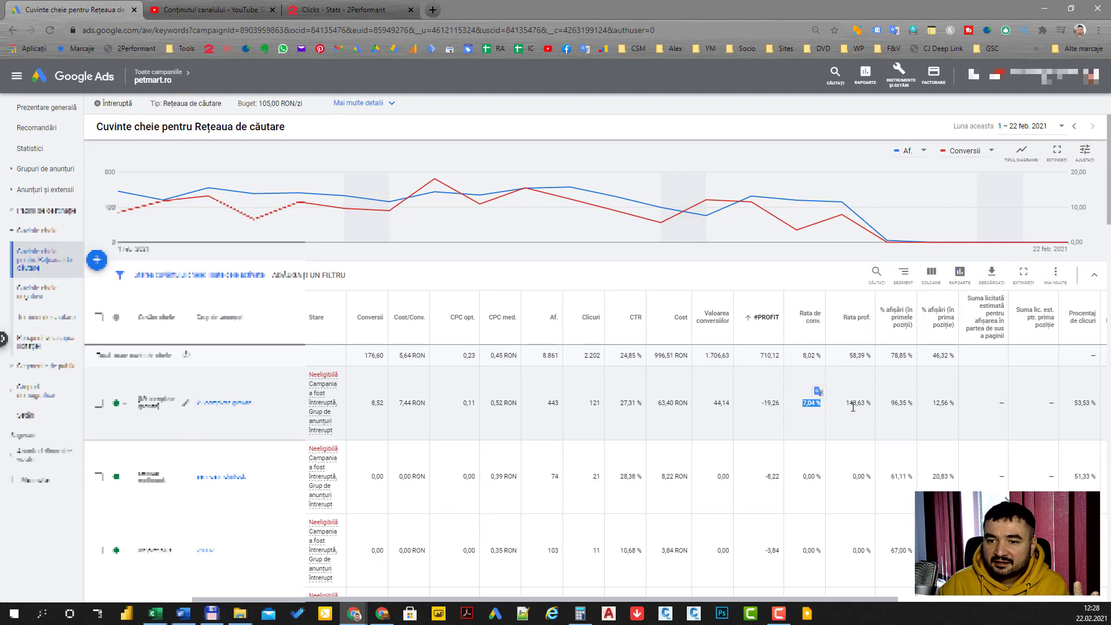
pyautogui.moveTo(753, 405); pyautogui.dragTo(784, 408)
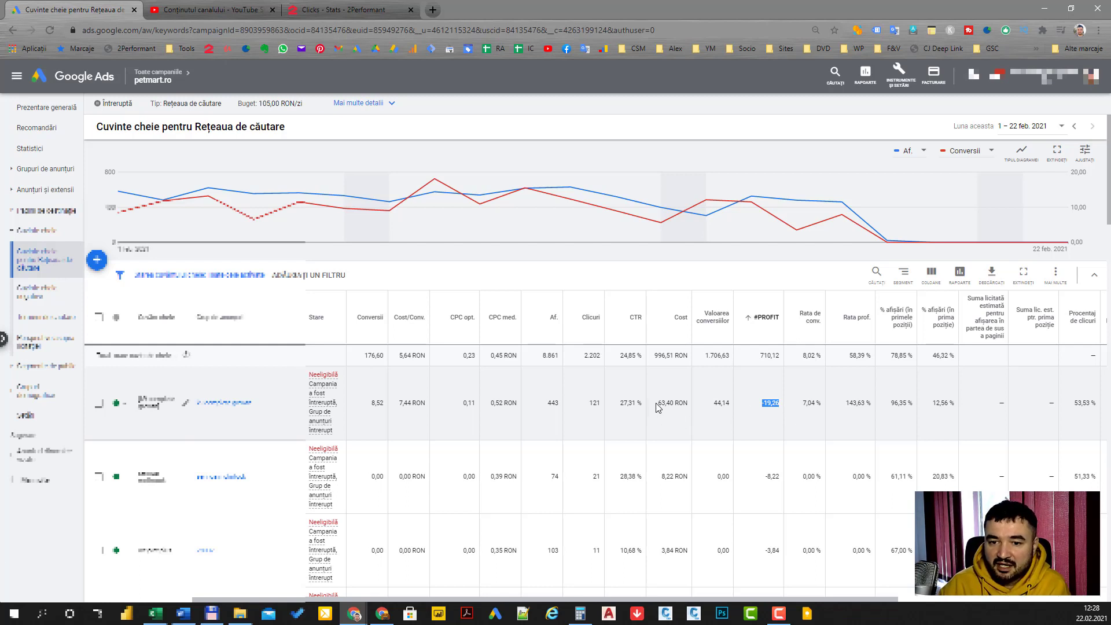
pyautogui.moveTo(658, 403); pyautogui.dragTo(722, 403)
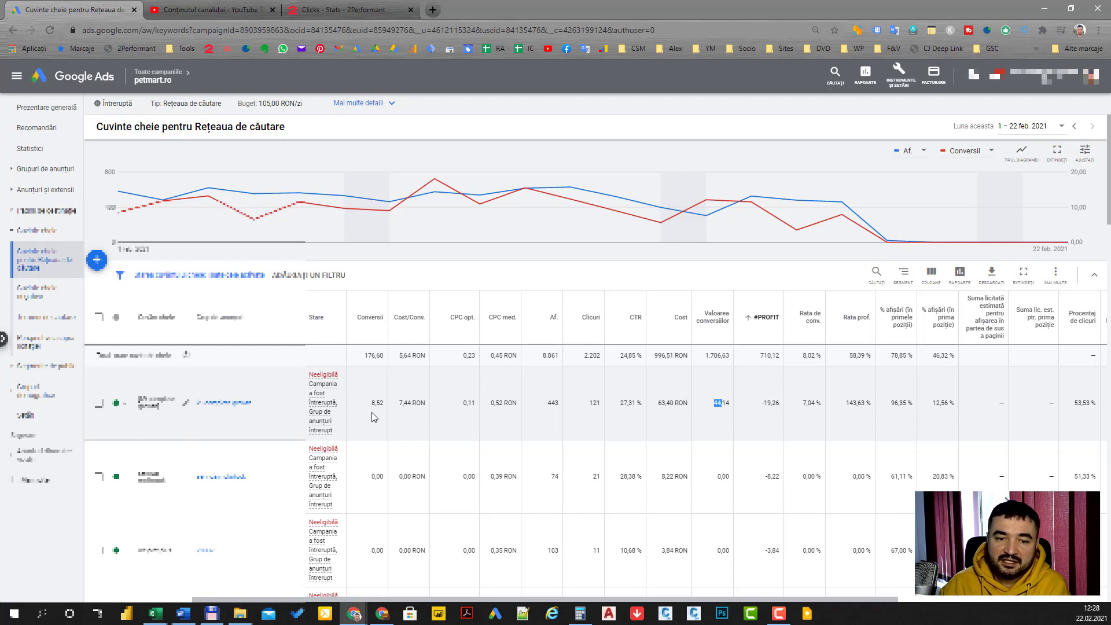
pyautogui.moveTo(372, 403); pyautogui.dragTo(377, 403)
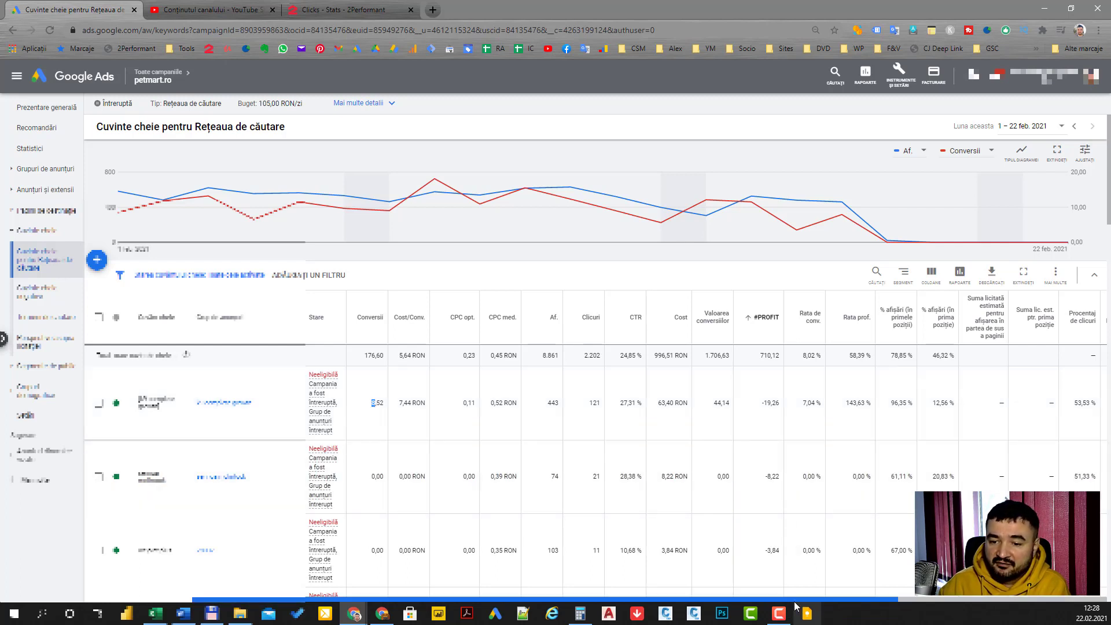
# Compare the least profitable keyword's value per conversion with its cost per conversion.
pyautogui.hscroll(5, 792, 542)
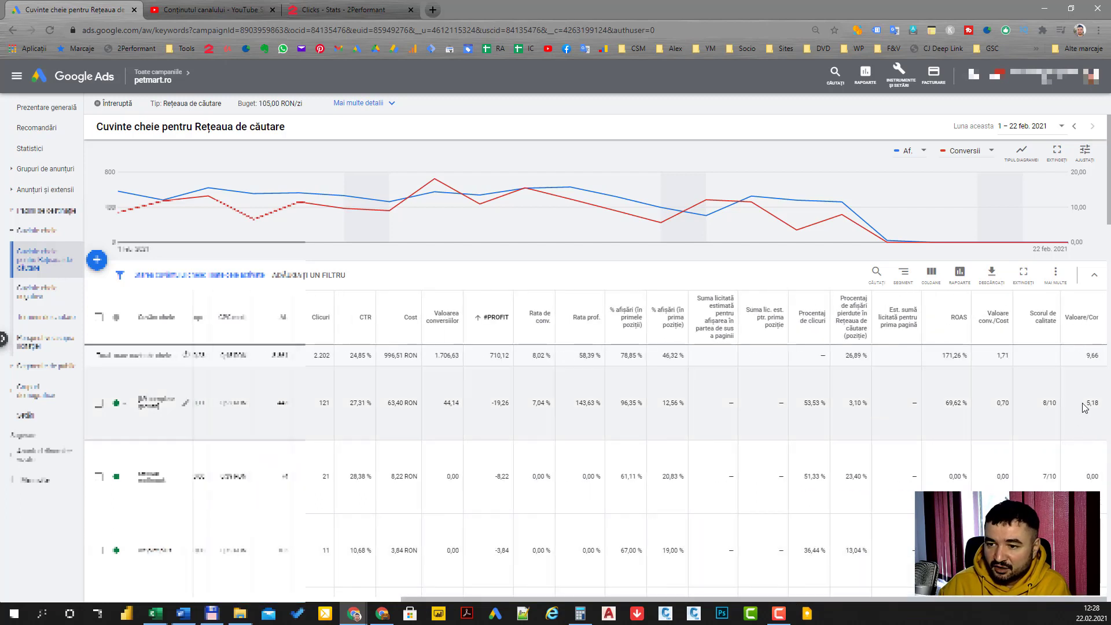
pyautogui.moveTo(1086, 403); pyautogui.dragTo(1099, 404)
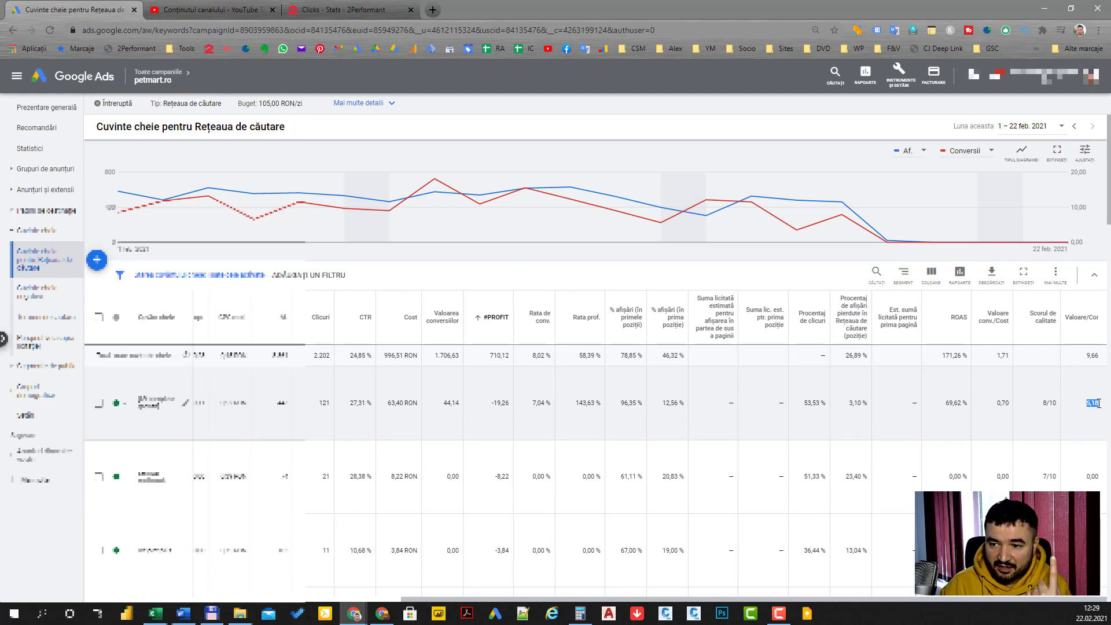
pyautogui.moveTo(863, 599); pyautogui.dragTo(636, 604)
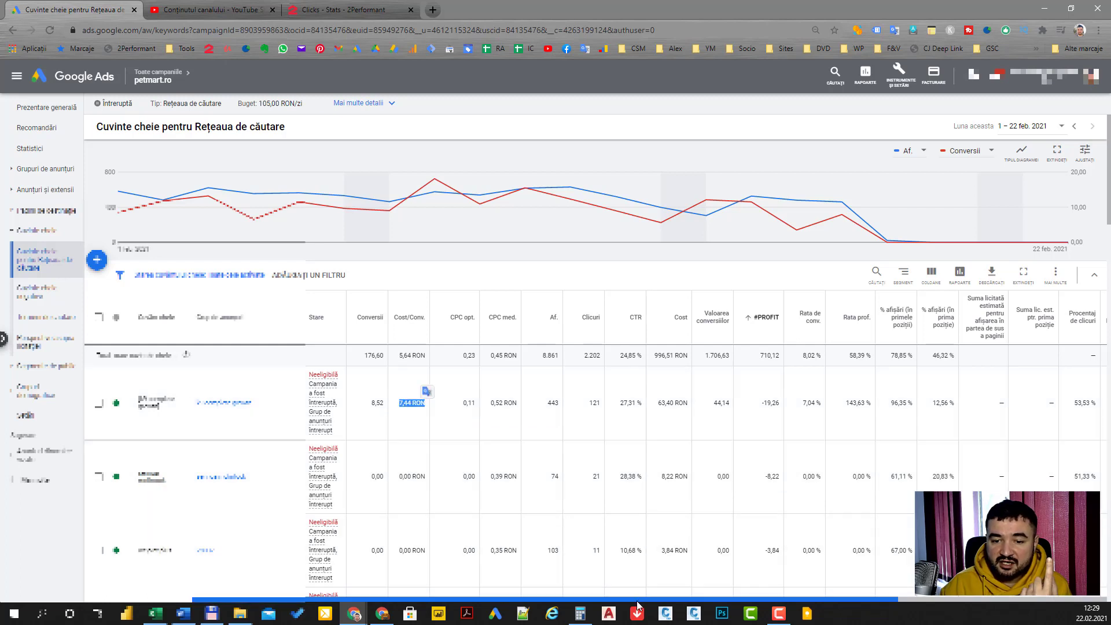
# Check the least profitable keyword's CTR and conversion rate against its average CPC.
pyautogui.moveTo(639, 605); pyautogui.dragTo(874, 605)
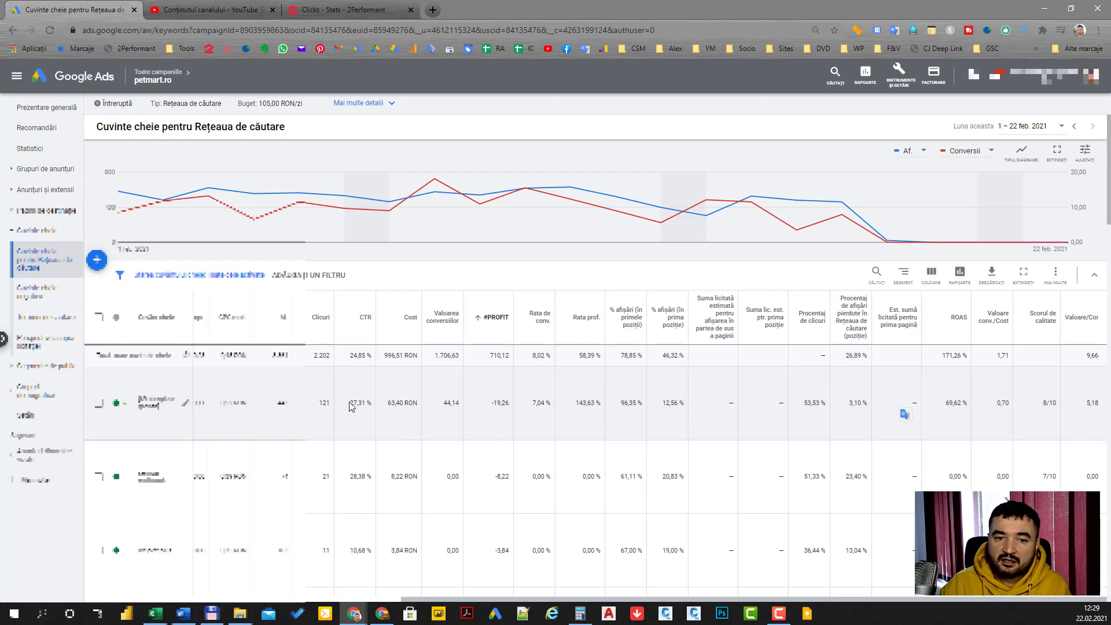
pyautogui.moveTo(350, 402); pyautogui.dragTo(361, 402)
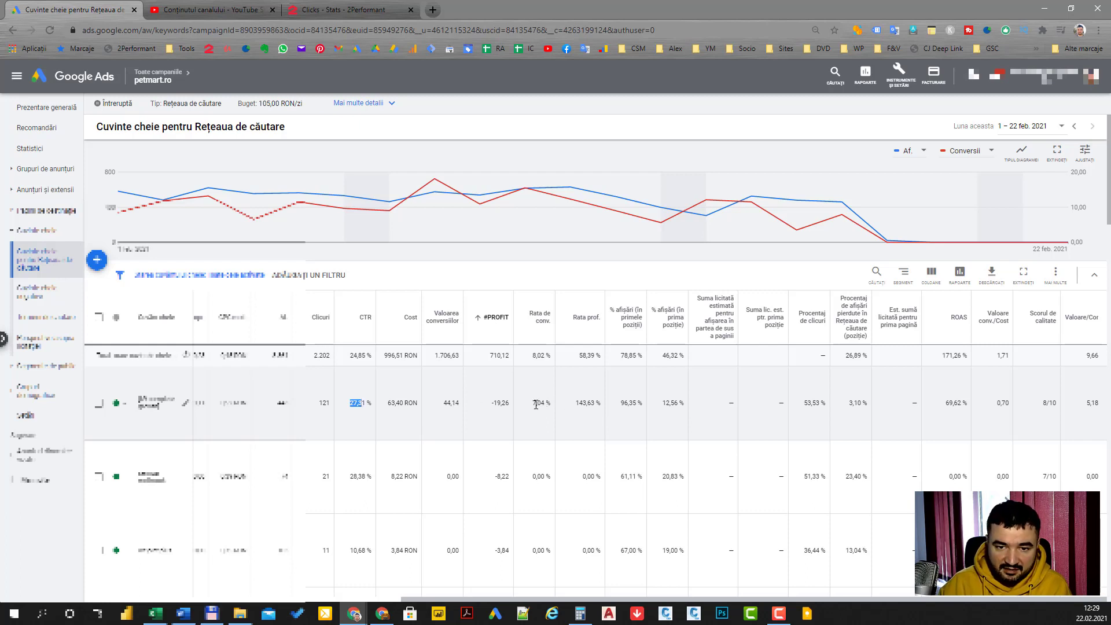
pyautogui.moveTo(531, 404); pyautogui.dragTo(547, 405)
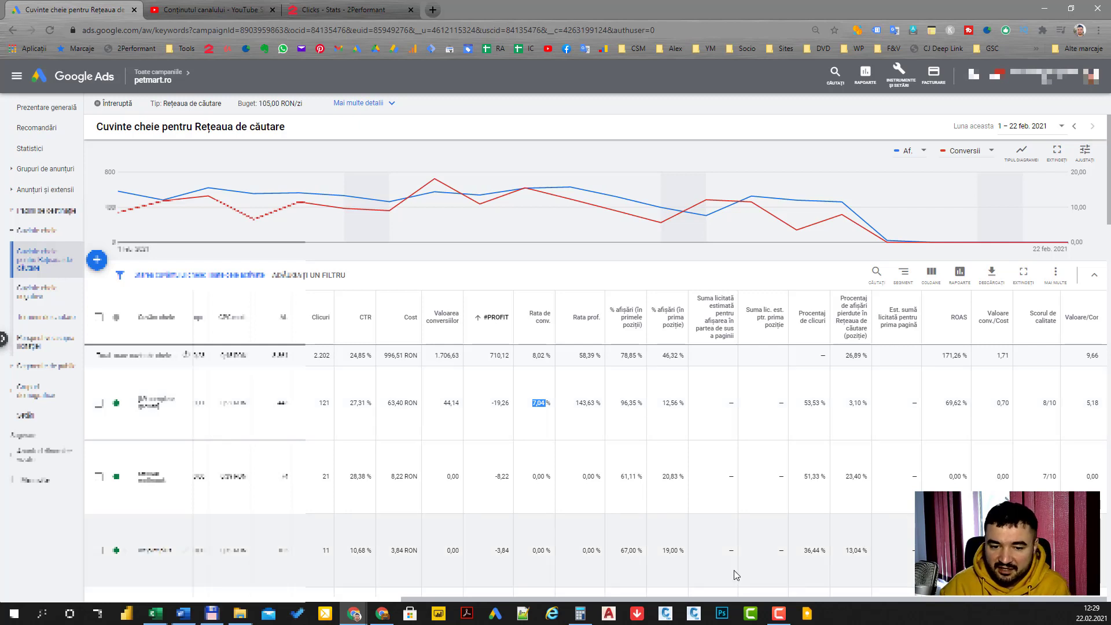
pyautogui.moveTo(640, 598); pyautogui.dragTo(433, 597)
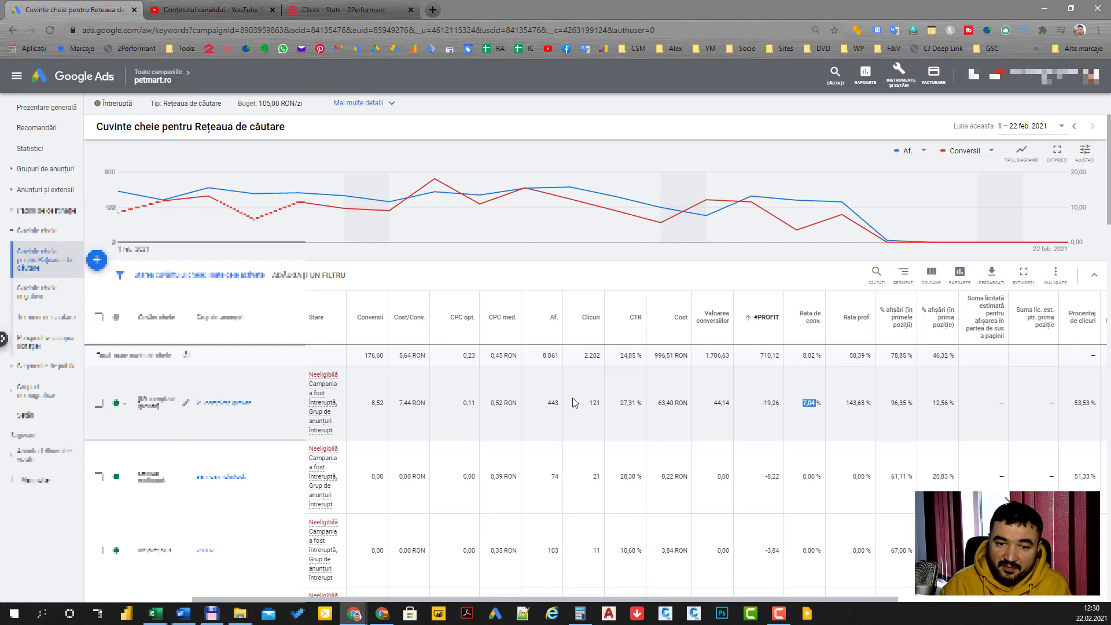
pyautogui.moveTo(491, 404); pyautogui.dragTo(510, 404)
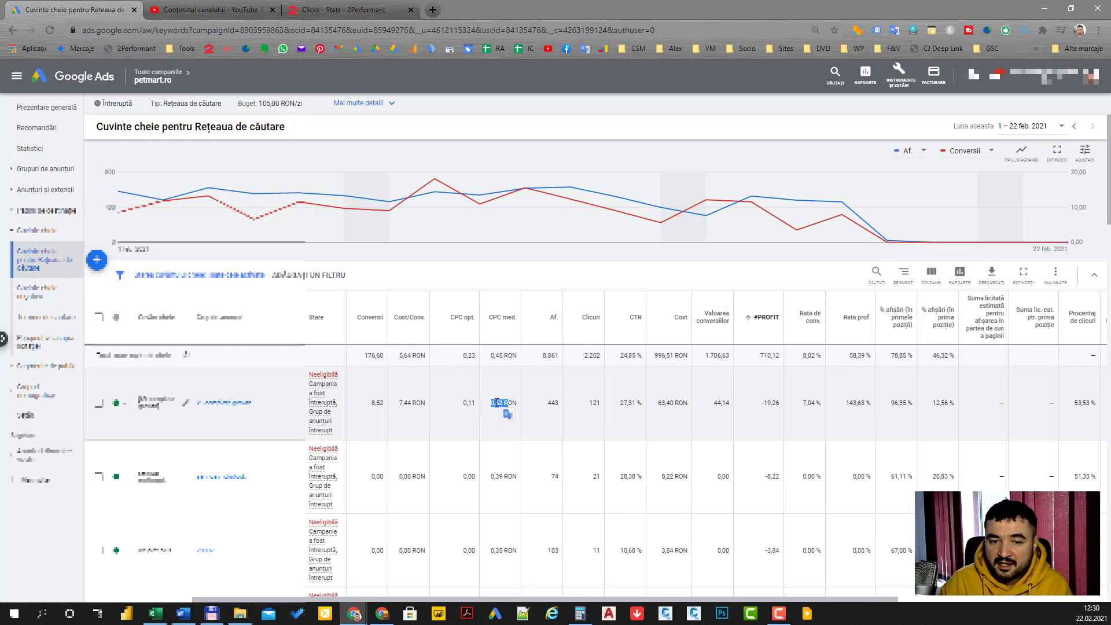
pyautogui.click(495, 403)
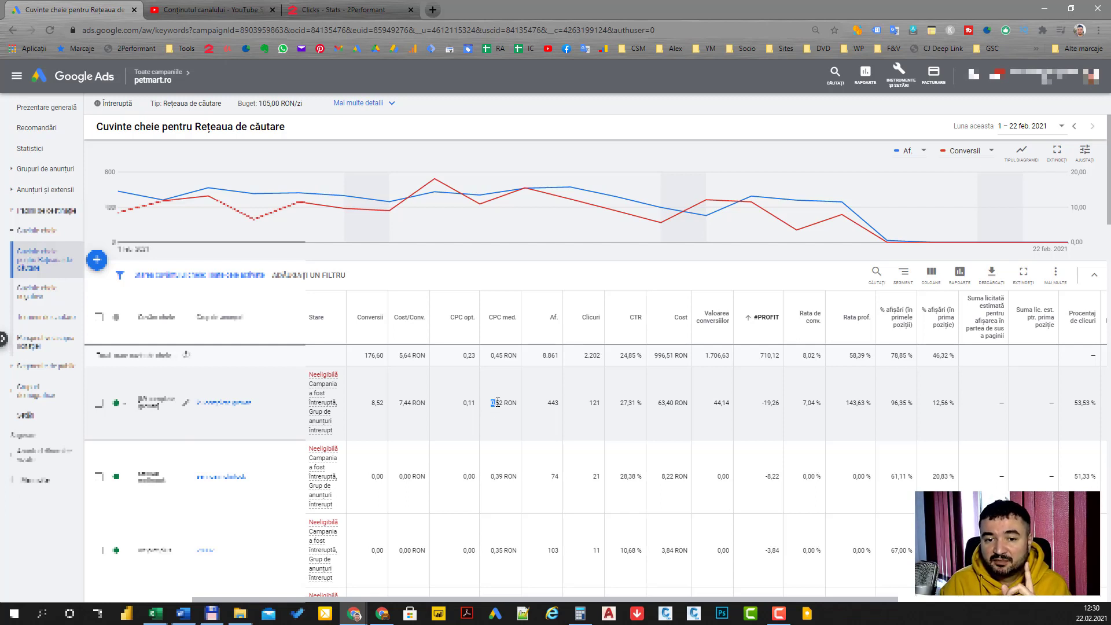
# Weigh the least profitable keyword's average CPC against its first-position impression share, CTR and conversion rate.
pyautogui.moveTo(491, 404); pyautogui.dragTo(503, 402)
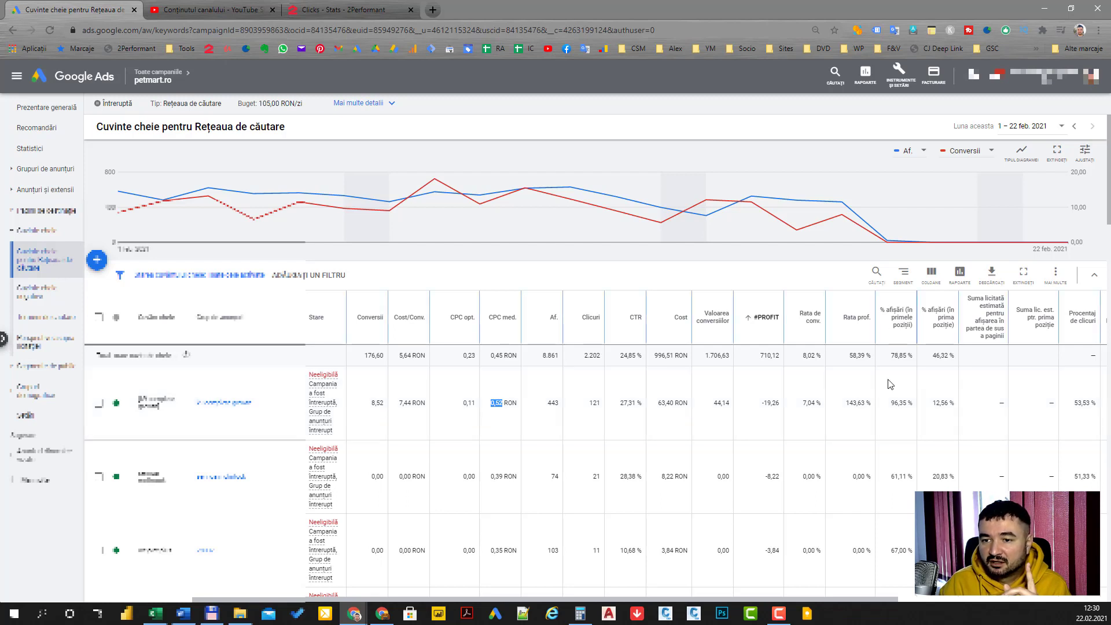
pyautogui.moveTo(891, 402); pyautogui.dragTo(949, 403)
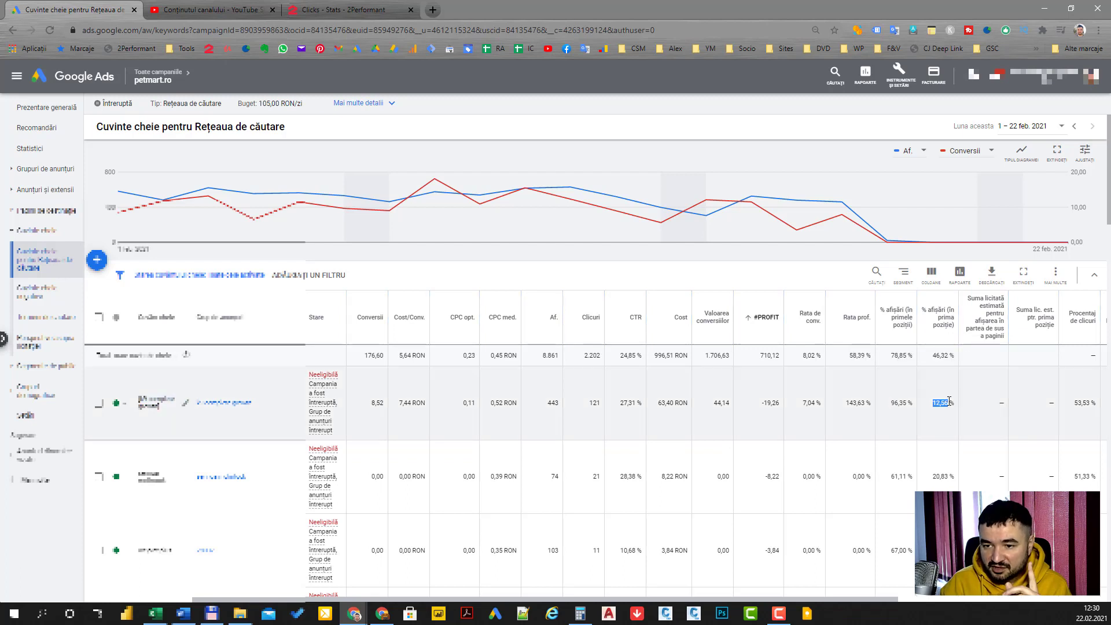
pyautogui.moveTo(616, 403); pyautogui.dragTo(642, 404)
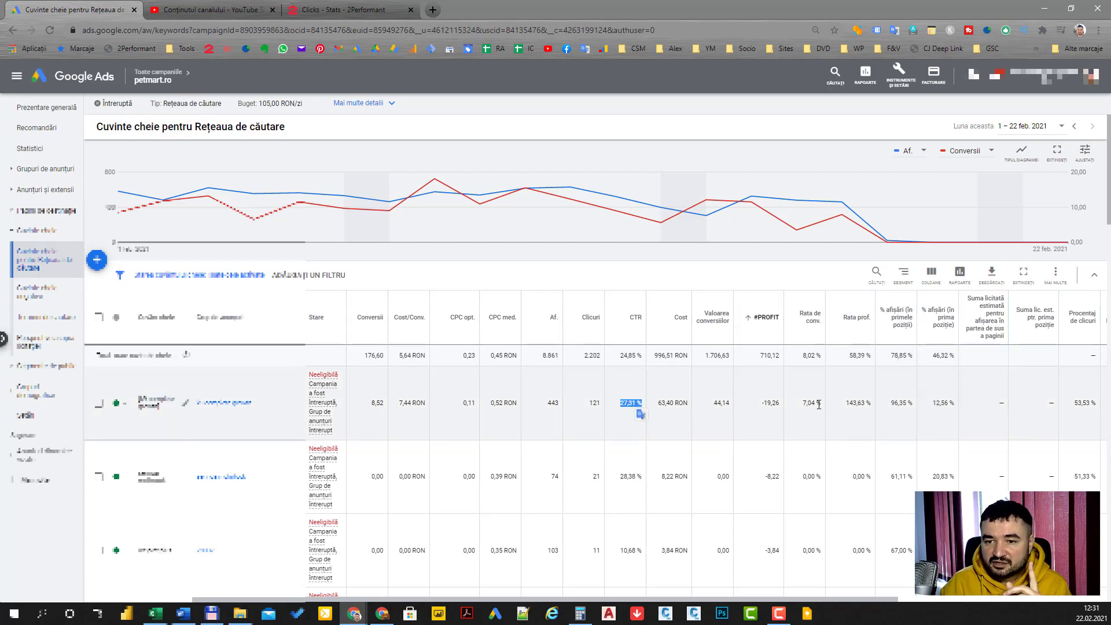
pyautogui.moveTo(820, 403); pyautogui.dragTo(801, 403)
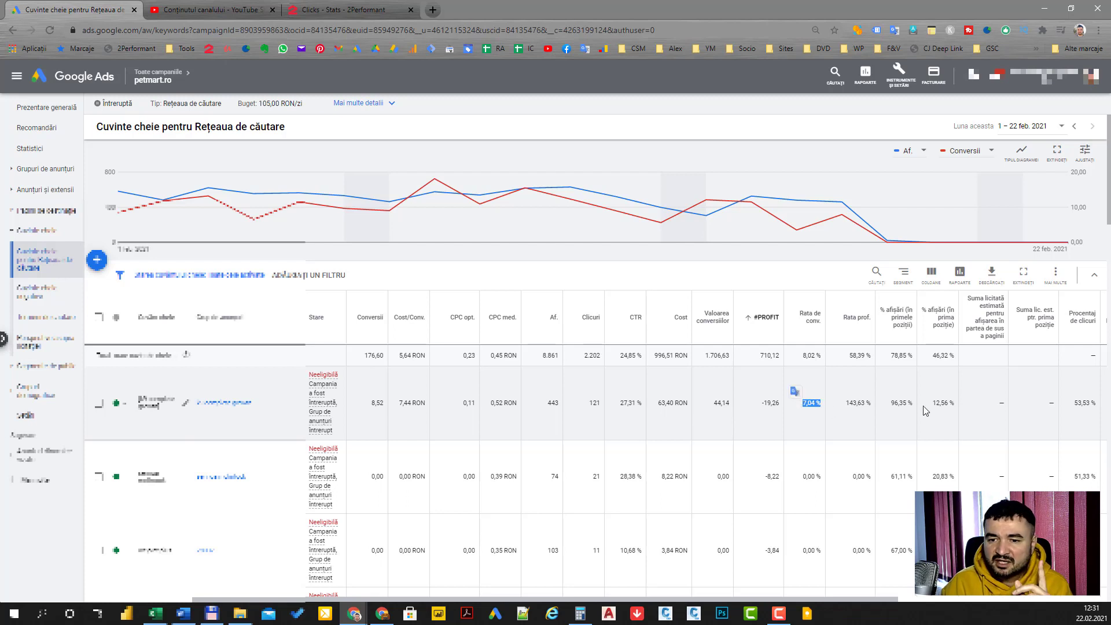
pyautogui.moveTo(971, 408); pyautogui.dragTo(594, 403)
pyautogui.moveTo(876, 605)
pyautogui.mouseDown()
pyautogui.moveTo(926, 605)
pyautogui.moveTo(867, 596)
pyautogui.mouseUp()
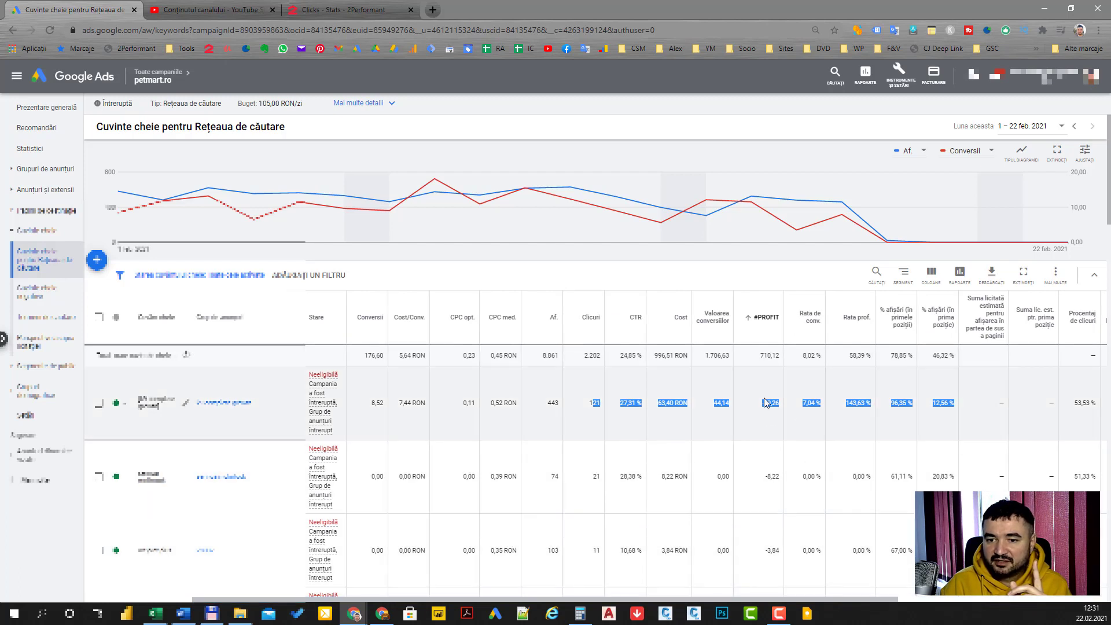
# Check the least profitable keyword's #PROFIT against its number of conversions.
pyautogui.moveTo(761, 403); pyautogui.dragTo(768, 403)
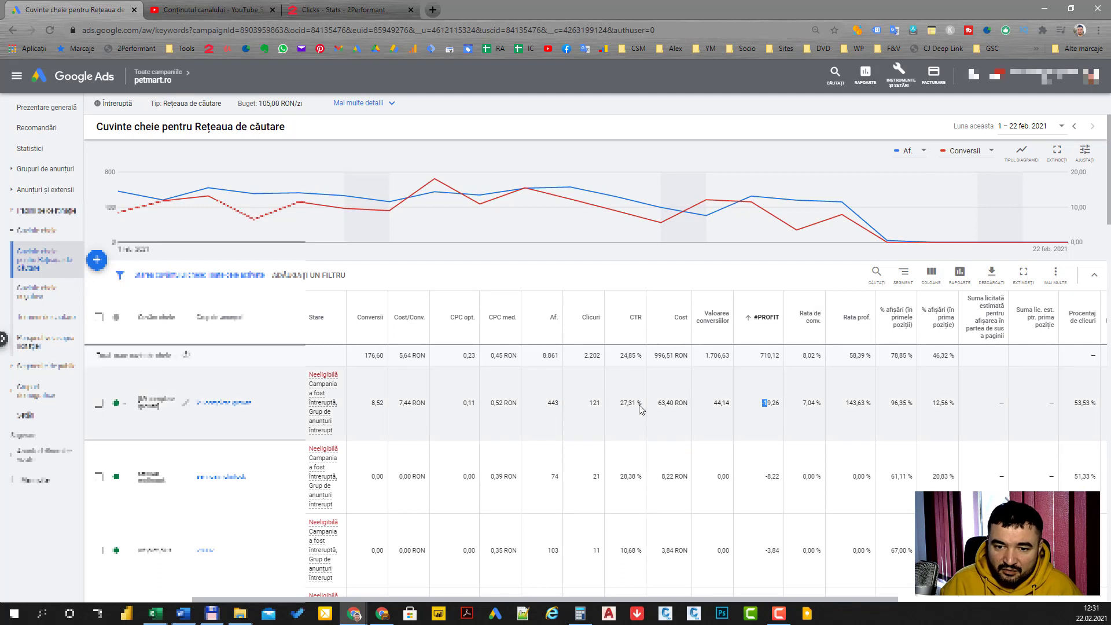
pyautogui.doubleClick(378, 404)
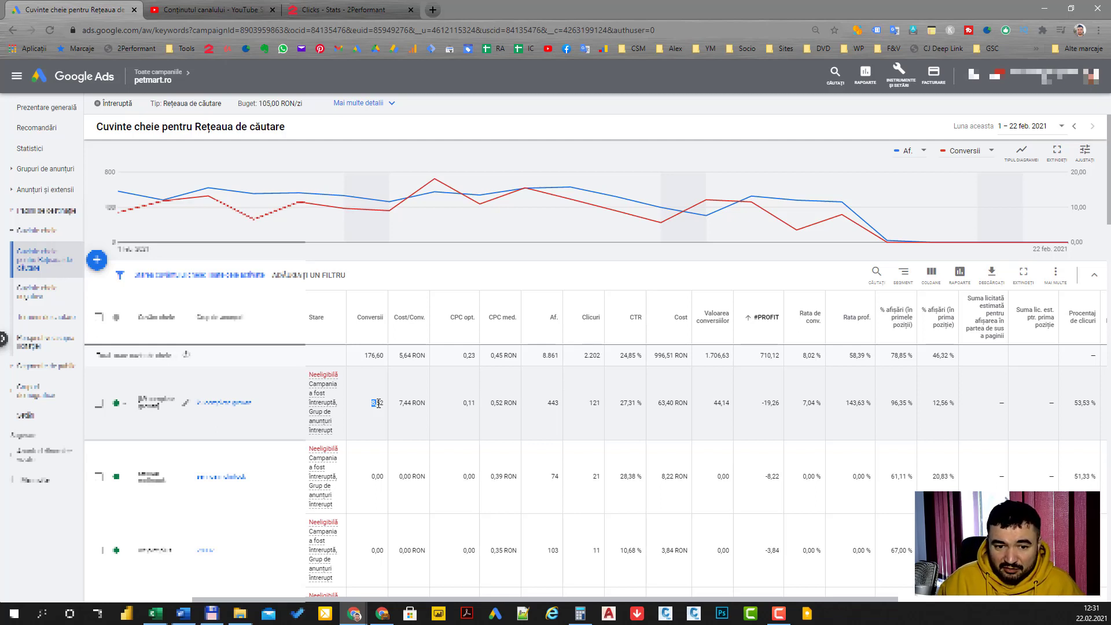
pyautogui.click(373, 402)
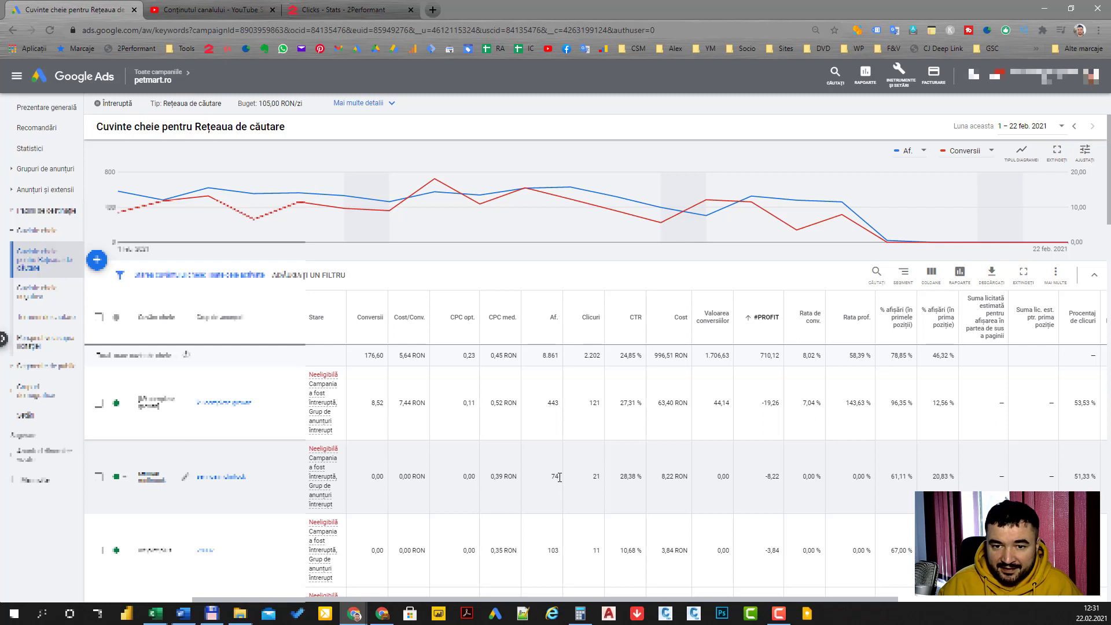
# Examine the second keyword's clicks, #PROFIT and share of impressions in the top positions.
pyautogui.moveTo(590, 477); pyautogui.dragTo(602, 481)
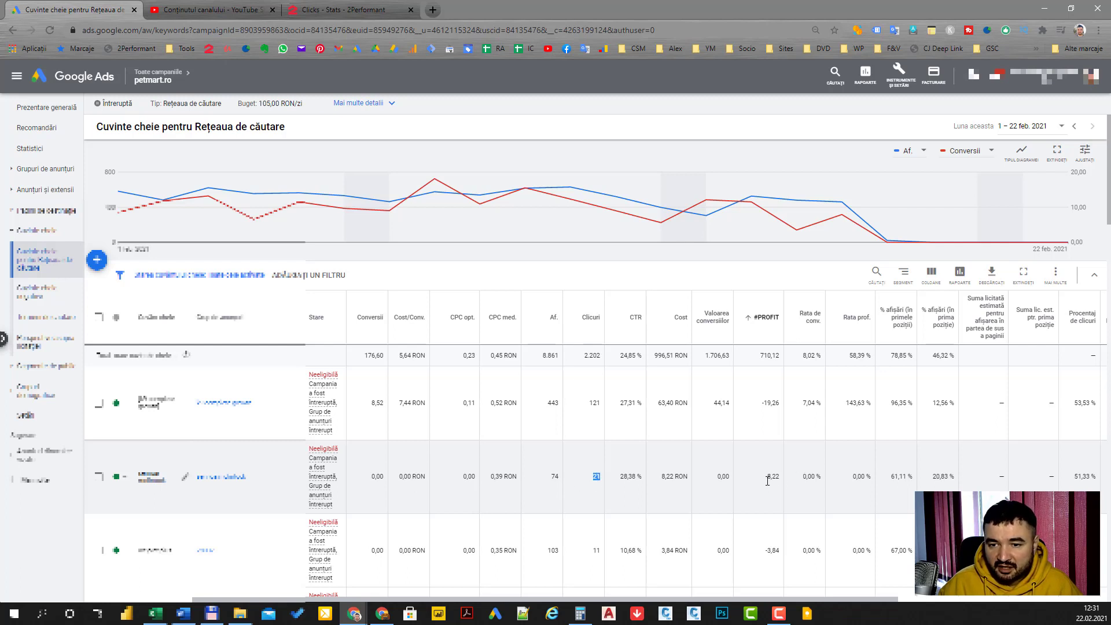
pyautogui.moveTo(782, 477); pyautogui.dragTo(746, 489)
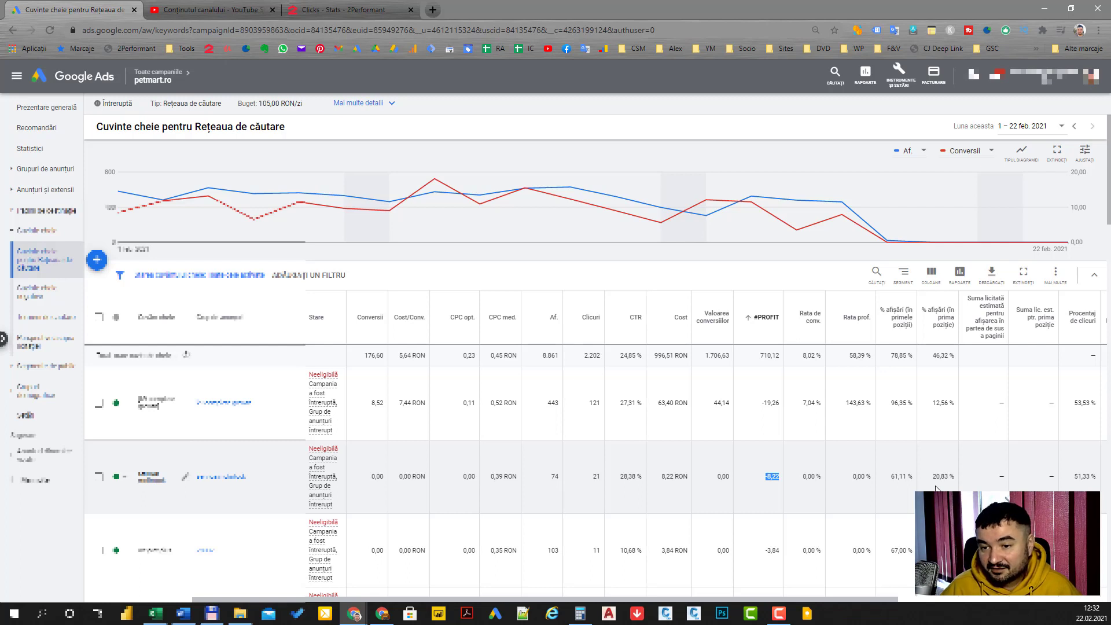
pyautogui.moveTo(895, 476); pyautogui.dragTo(908, 476)
pyautogui.doubleClick(903, 476)
pyautogui.click(958, 480)
pyautogui.click(889, 482)
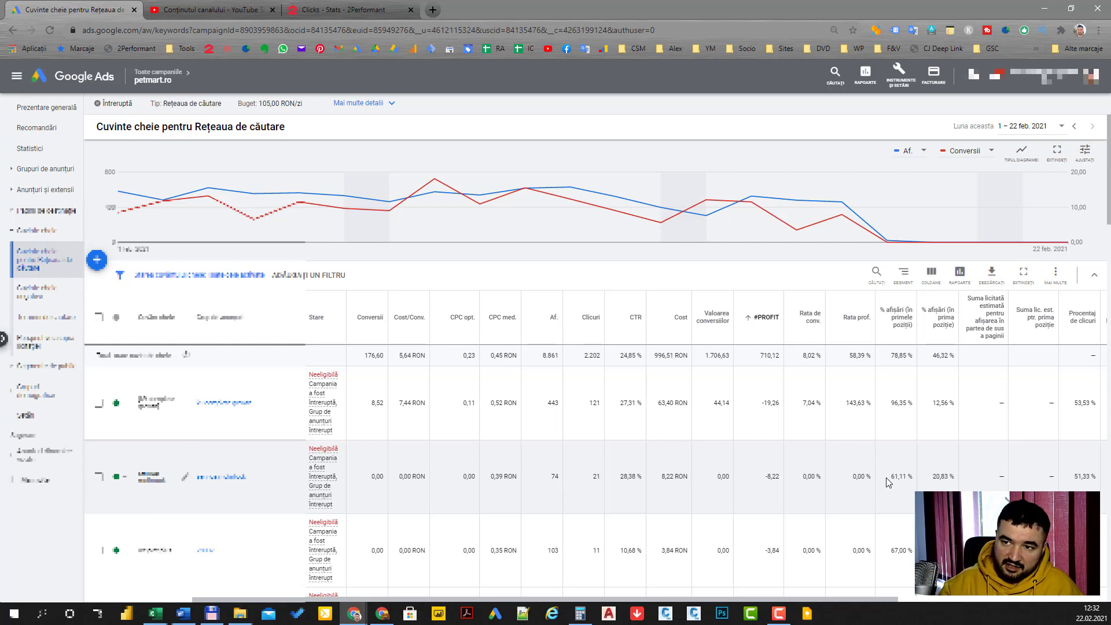
# Set the keyword report's date range to 1 December 2020 – 22 February 2021.
pyautogui.click(1024, 129)
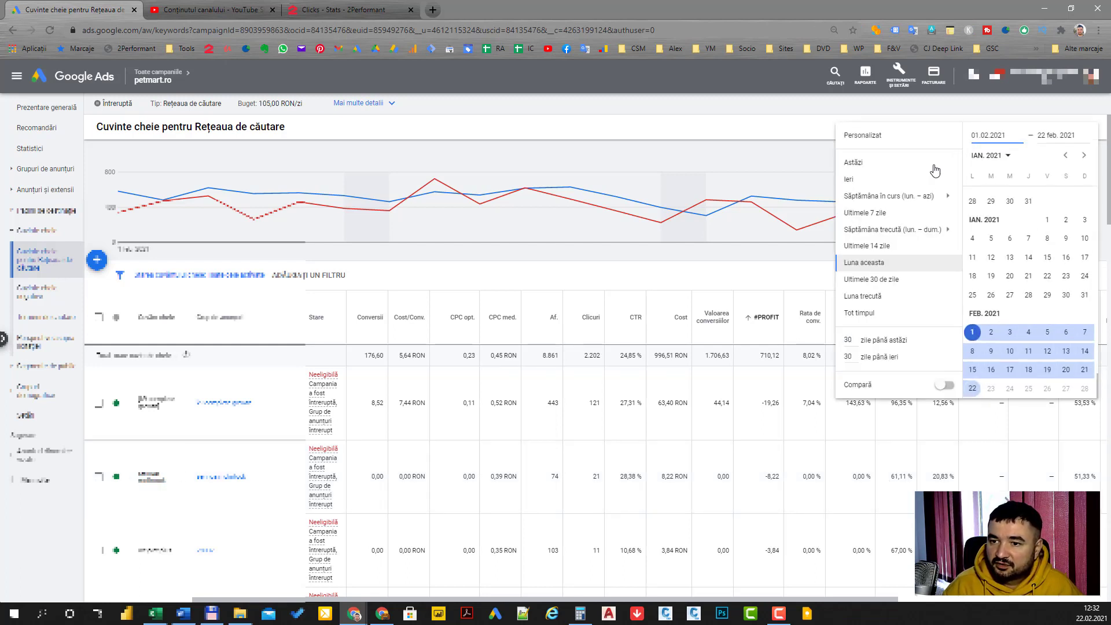
pyautogui.scroll(3, 1025, 265)
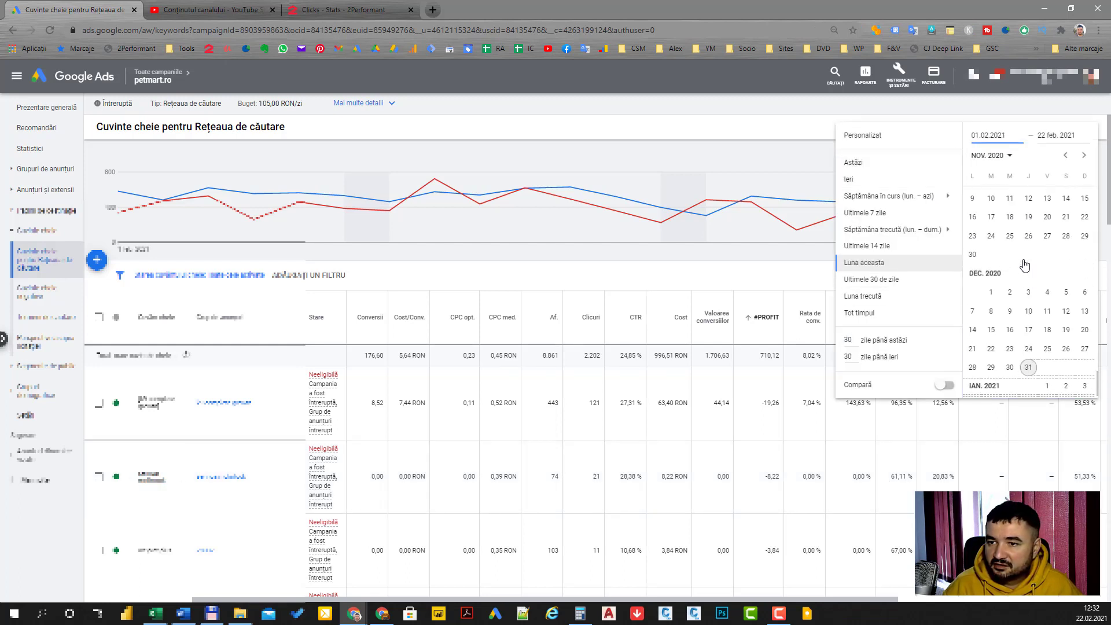
pyautogui.click(991, 291)
pyautogui.scroll(-3, 1053, 348)
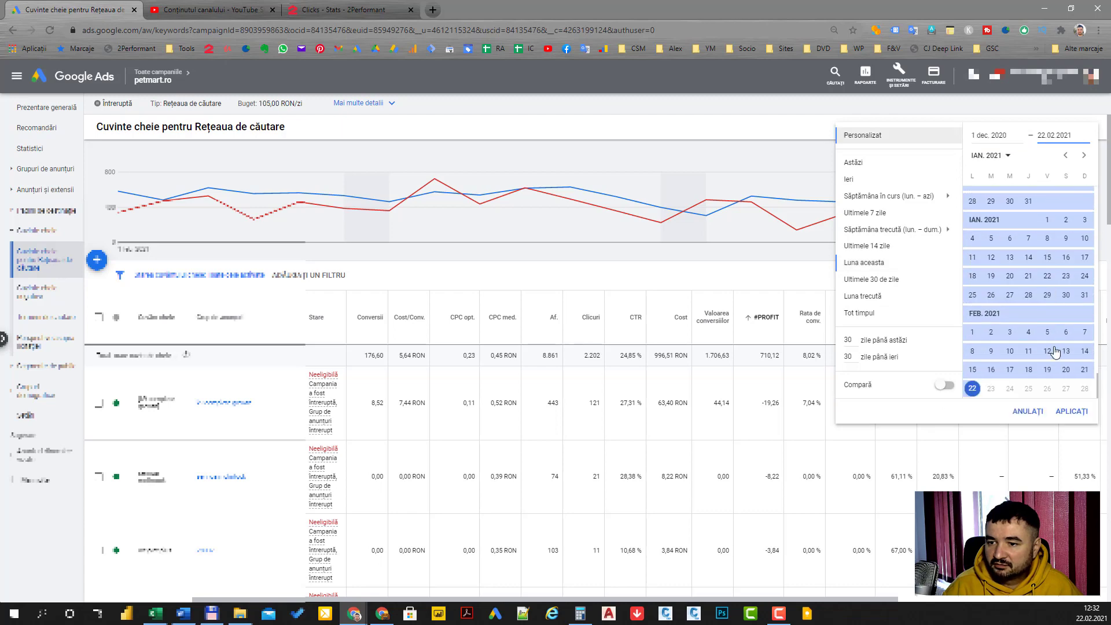
pyautogui.click(1072, 412)
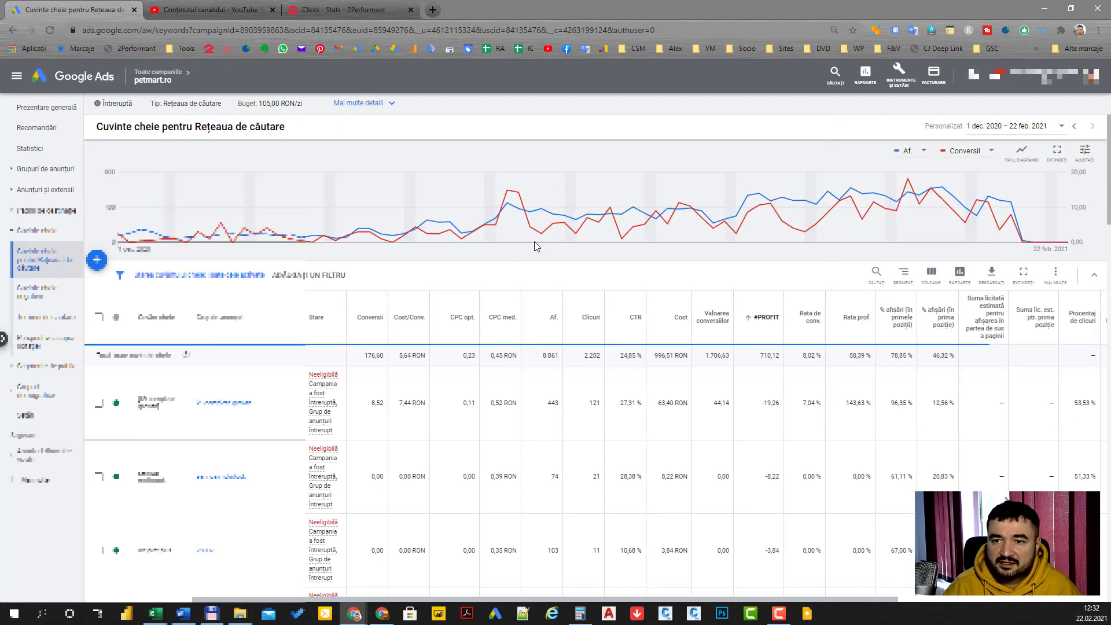
# Show the keyword chart by month (Lunar) and set the date range to 1 August 2020 – 22 February 2021.
pyautogui.click(1084, 149)
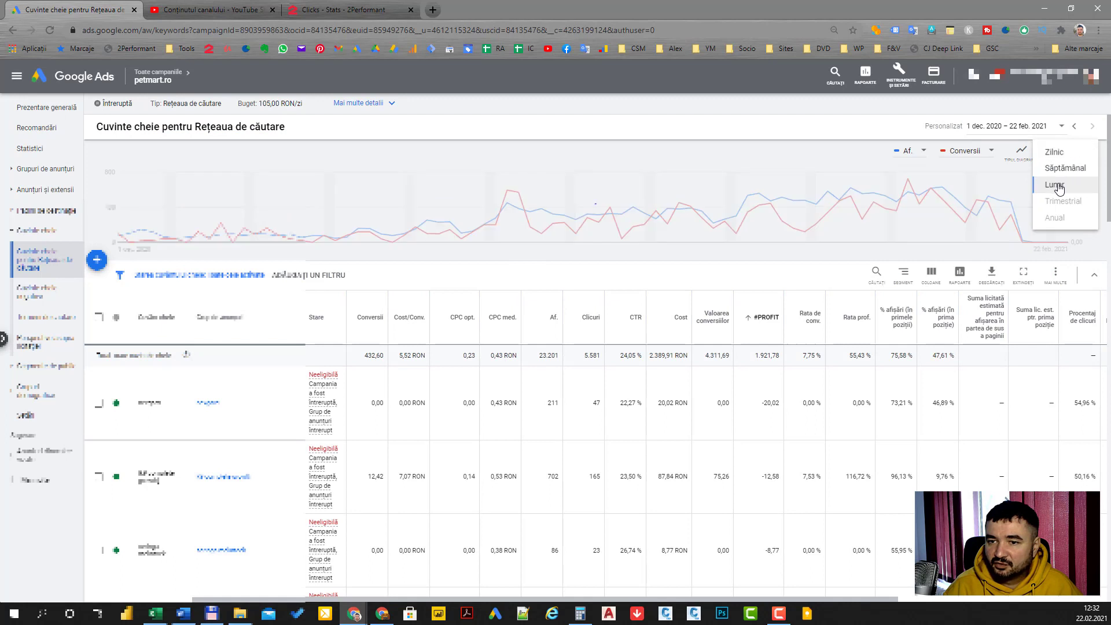
pyautogui.click(1057, 185)
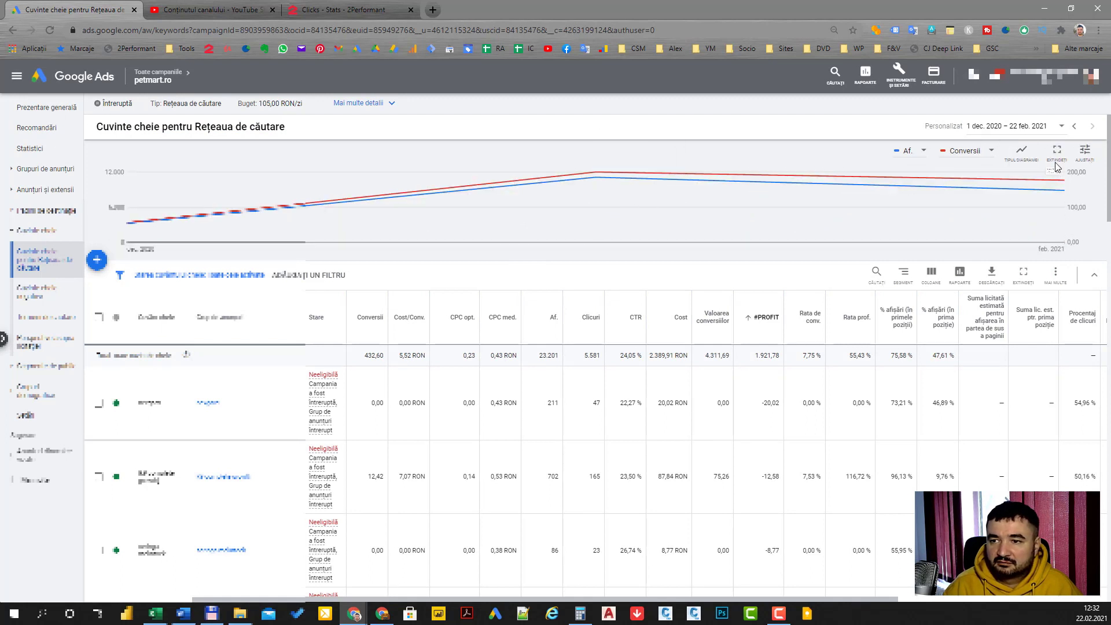
pyautogui.click(1016, 130)
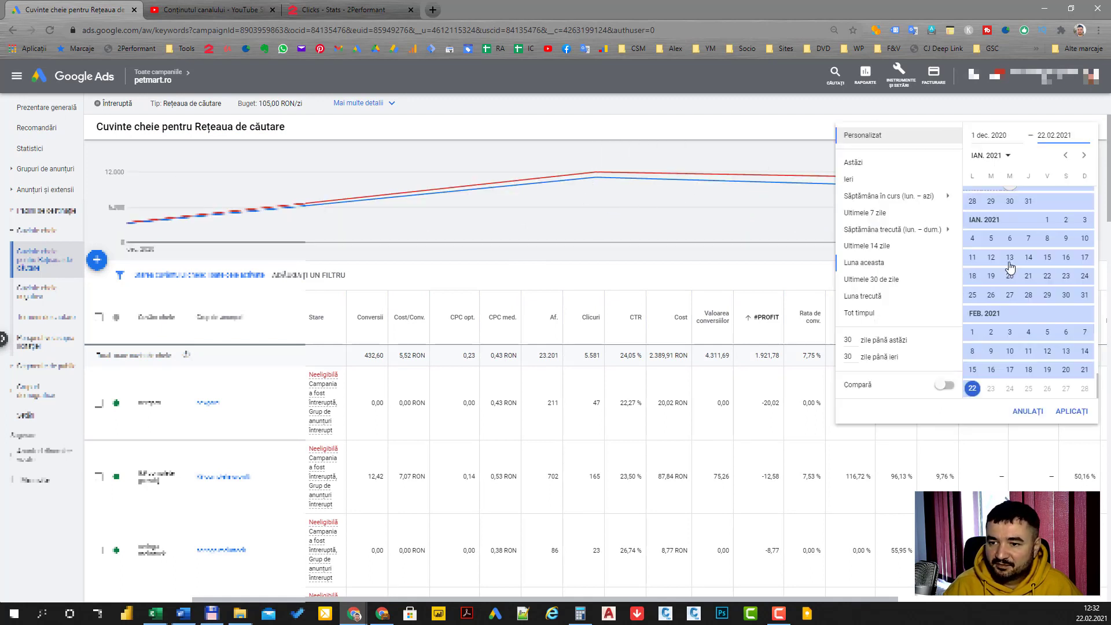
pyautogui.scroll(5, 1019, 324)
pyautogui.scroll(2, 1019, 341)
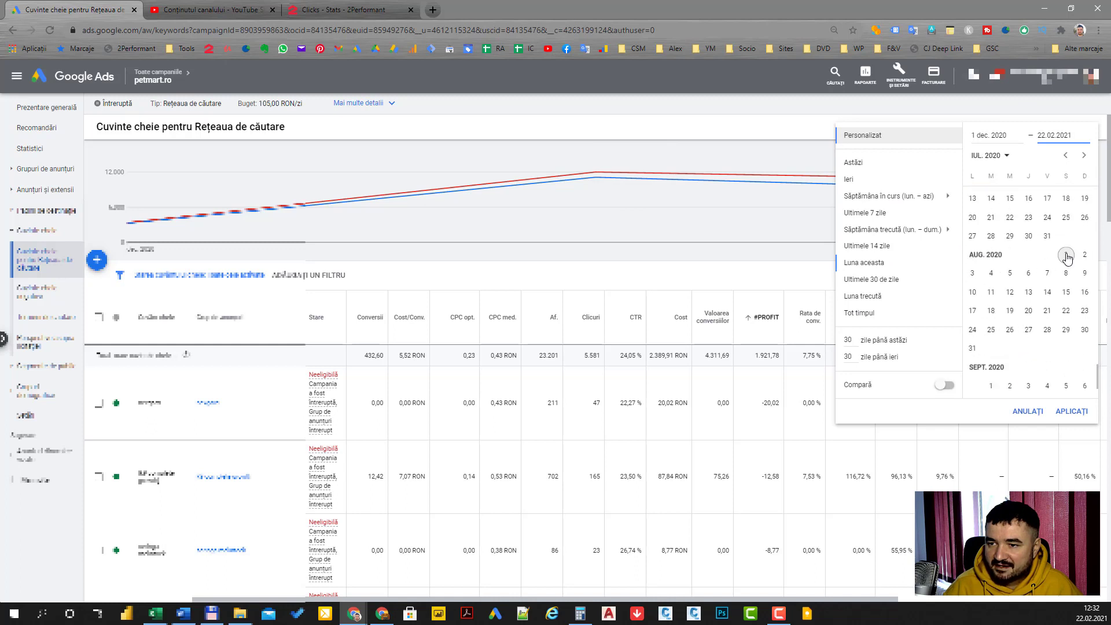
pyautogui.click(1066, 194)
pyautogui.scroll(-2, 1048, 282)
pyautogui.scroll(-10, 1049, 284)
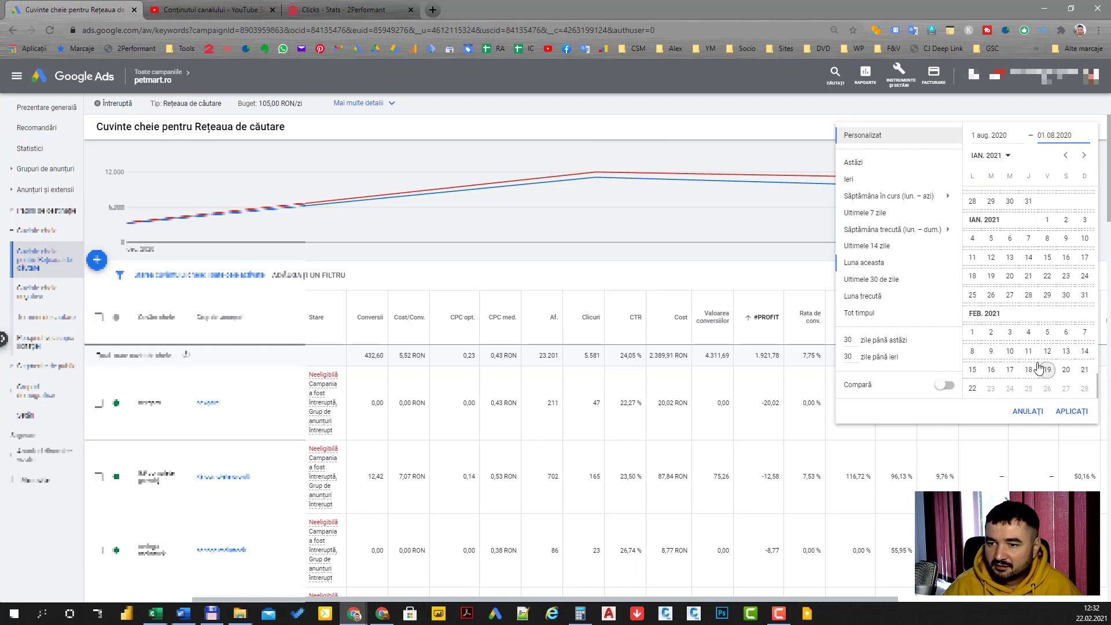
pyautogui.click(972, 389)
pyautogui.click(1071, 412)
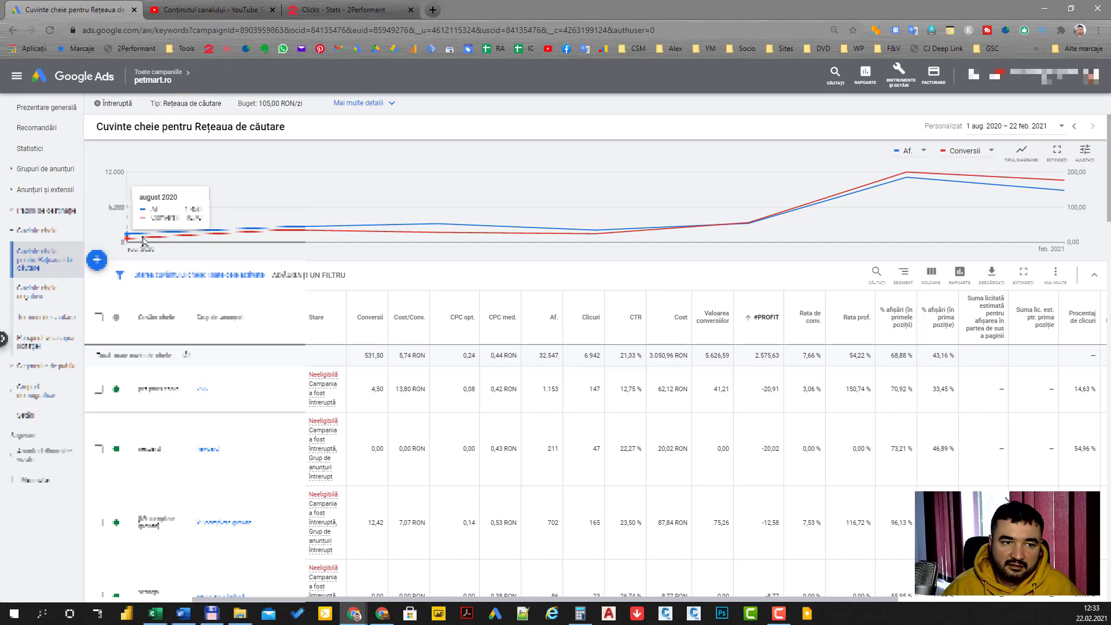
# Open the campaign's ad groups (Grupuri de anunțuri) and show their chart by month (Lunar).
pyautogui.click(45, 169)
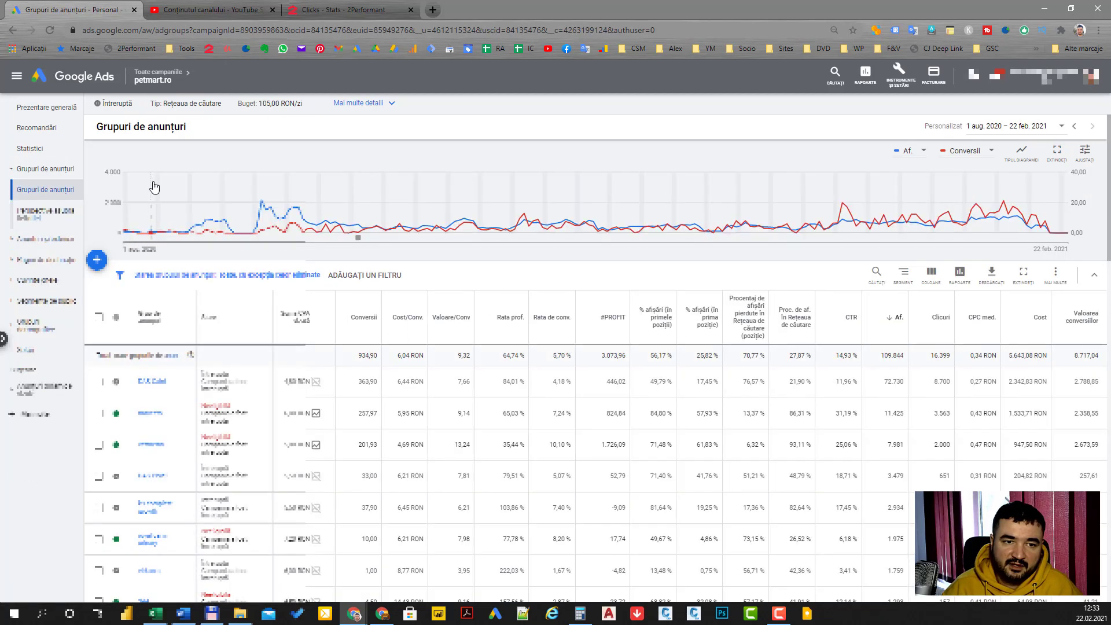
pyautogui.click(1084, 152)
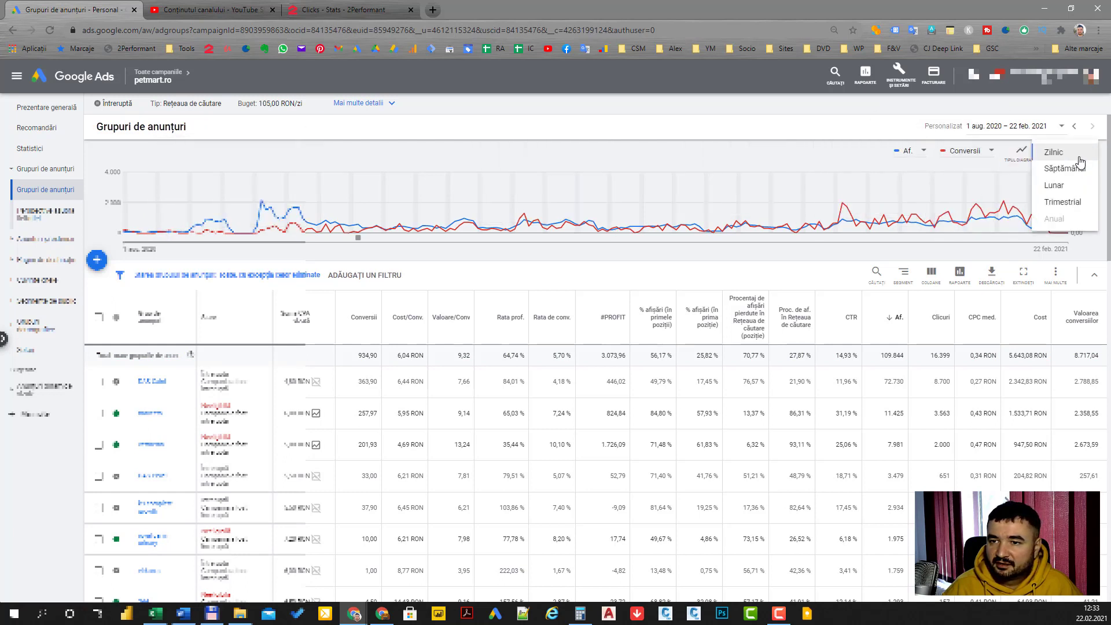
pyautogui.click(1059, 185)
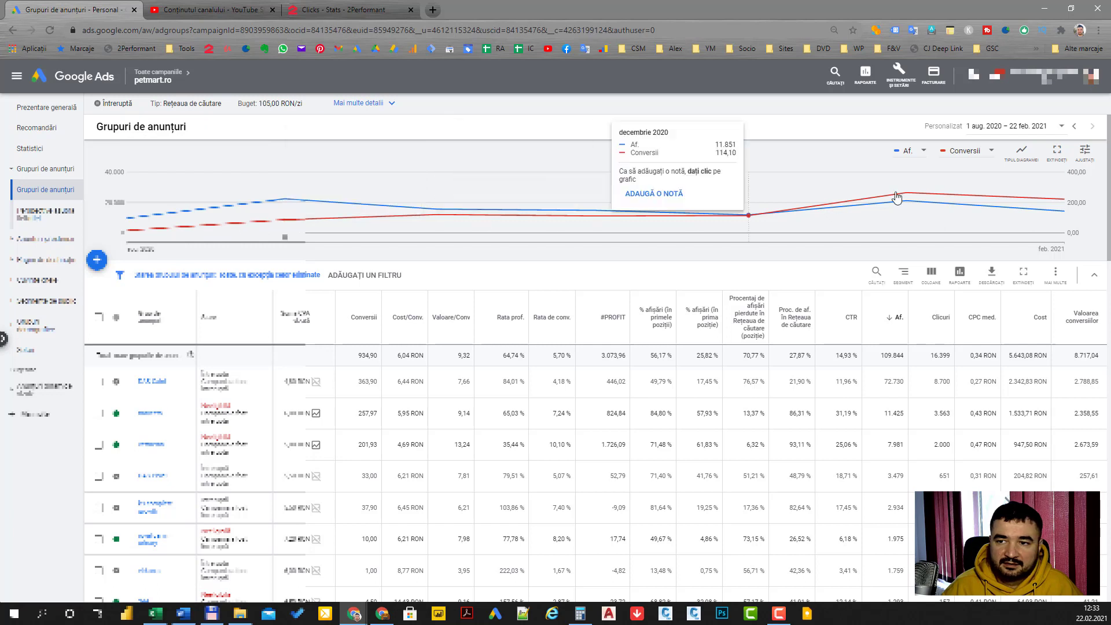
# Plot Cost against Valoarea conversiilor in the ad groups chart.
pyautogui.click(907, 151)
pyautogui.moveTo(894, 197)
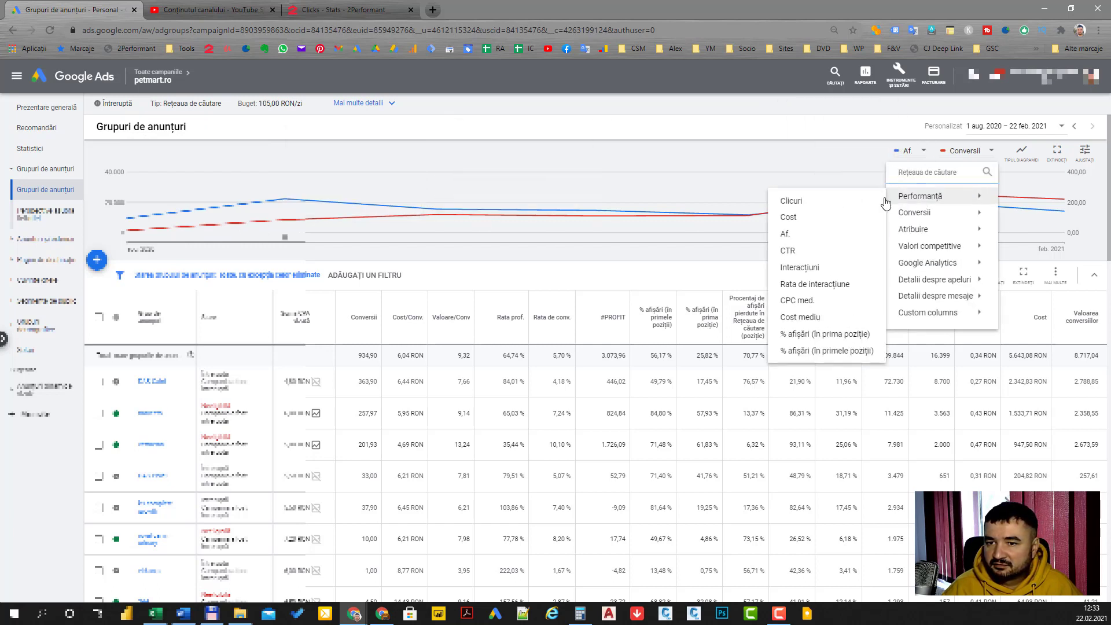
pyautogui.click(793, 217)
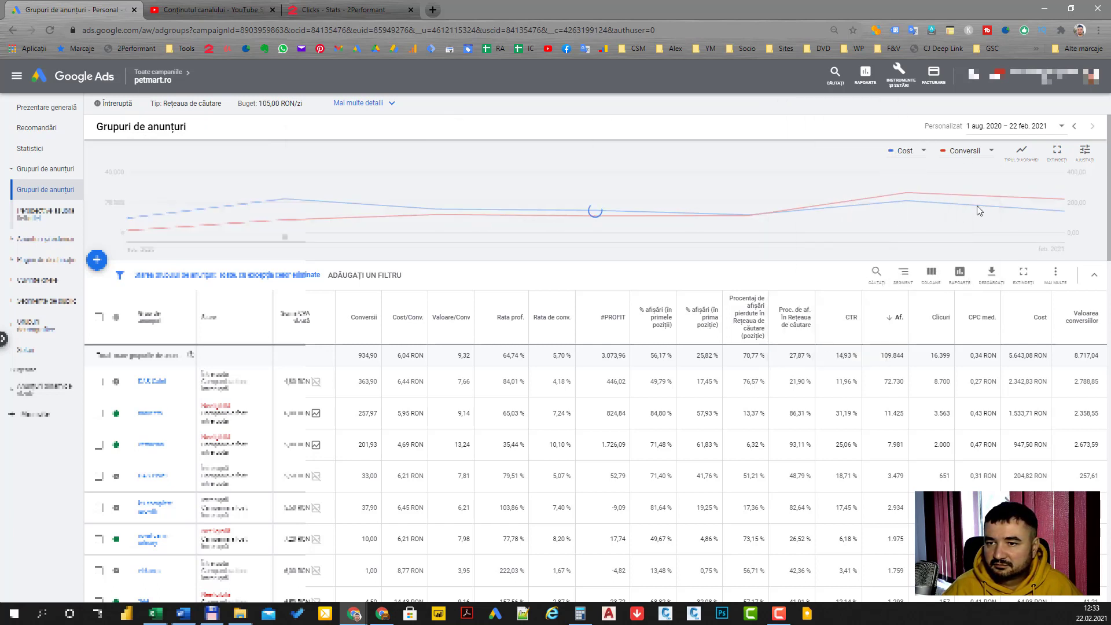
pyautogui.click(968, 152)
pyautogui.moveTo(960, 215)
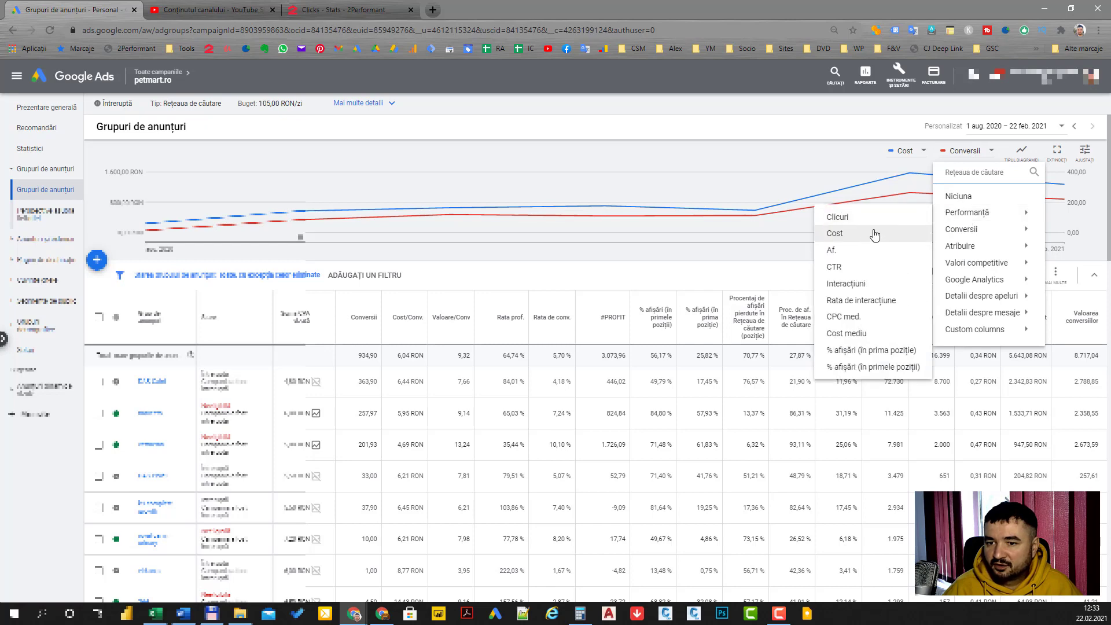
pyautogui.moveTo(987, 229)
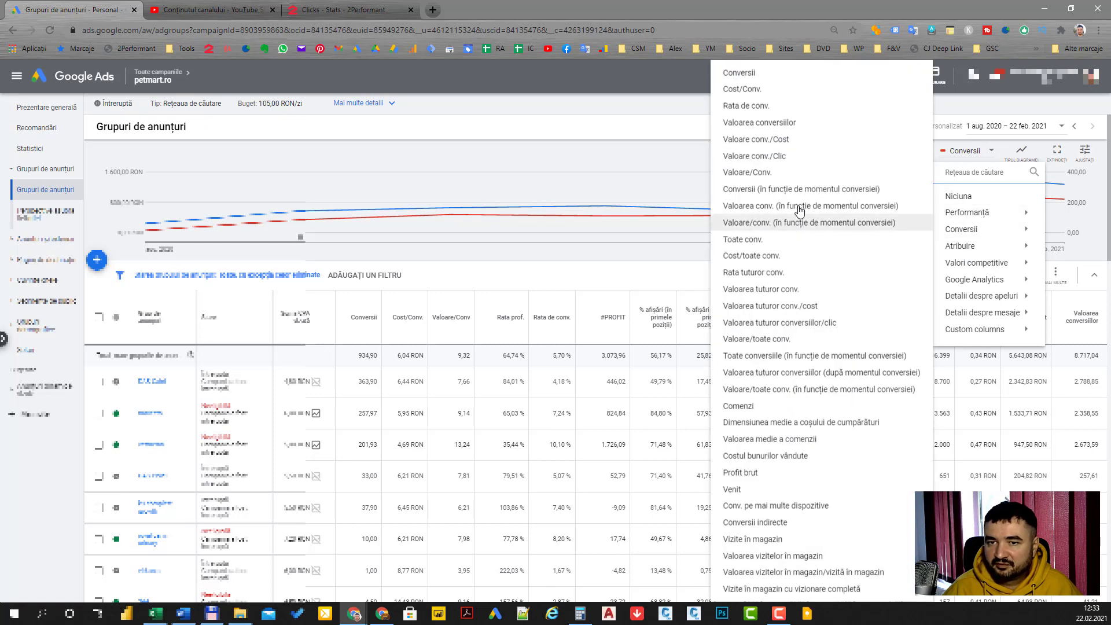
pyautogui.click(814, 122)
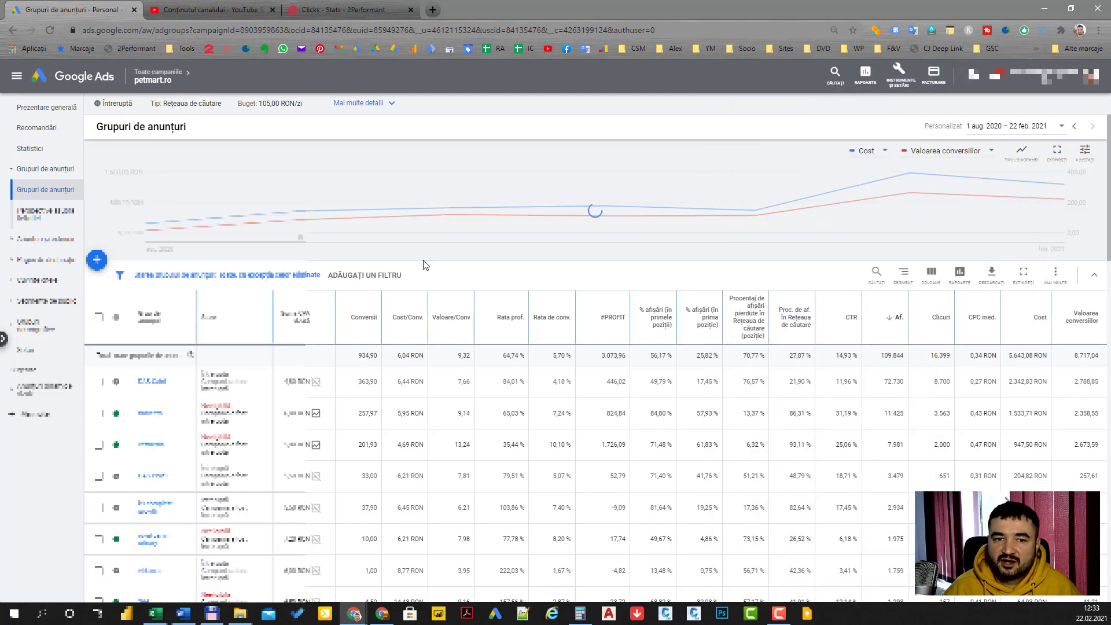
pyautogui.moveTo(169, 230)
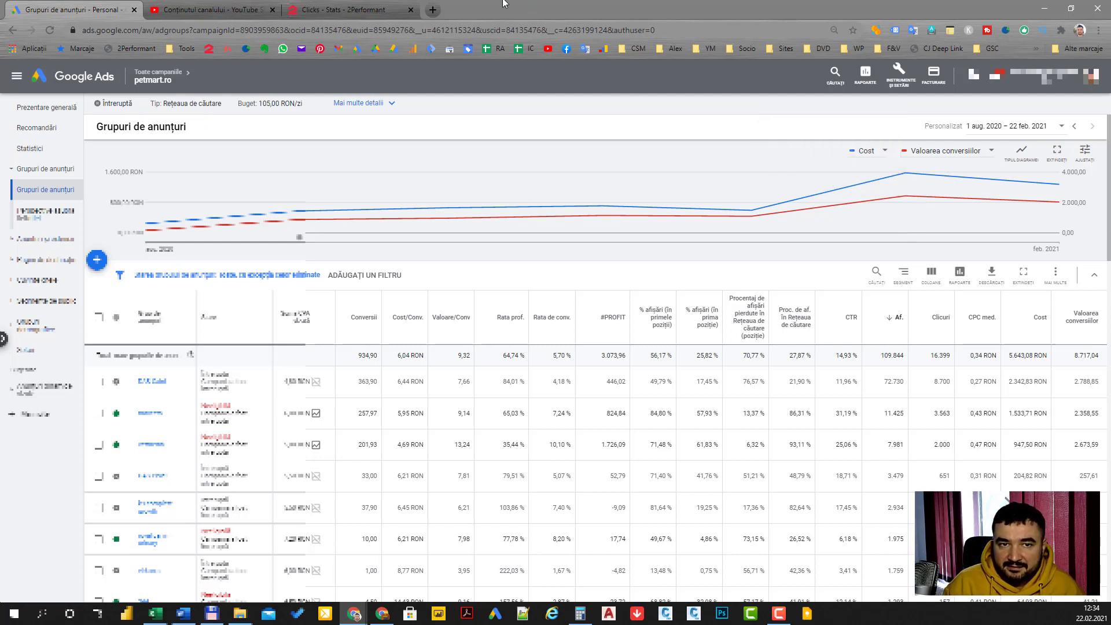
# Switch to 2Performant and open the Commissions list from the dashboard.
pyautogui.click(332, 7)
pyautogui.scroll(15, 181, 341)
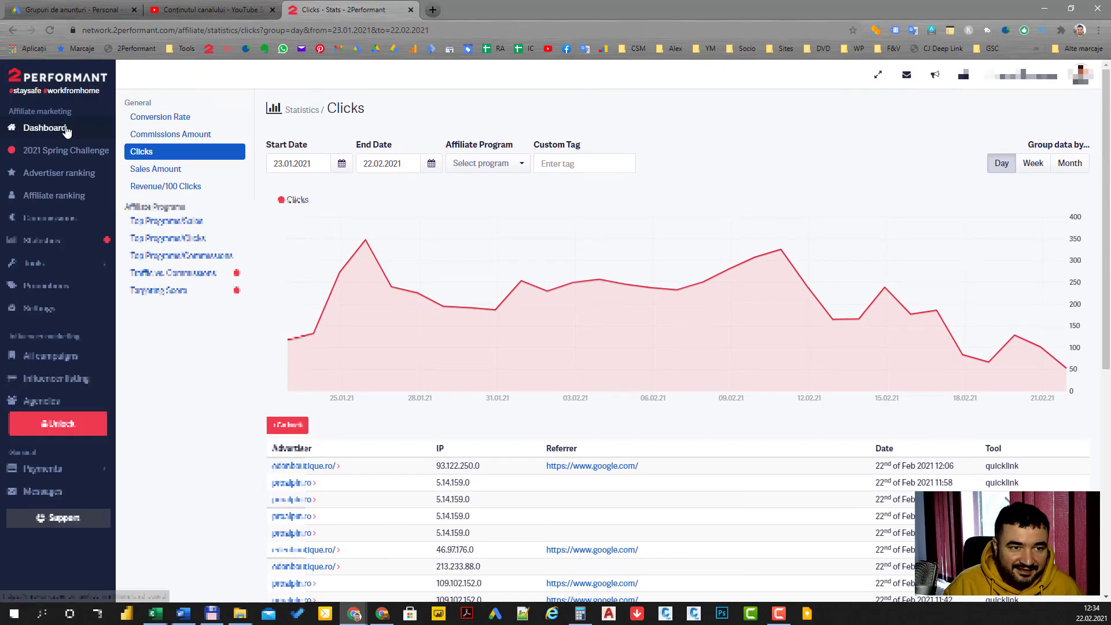
pyautogui.click(45, 127)
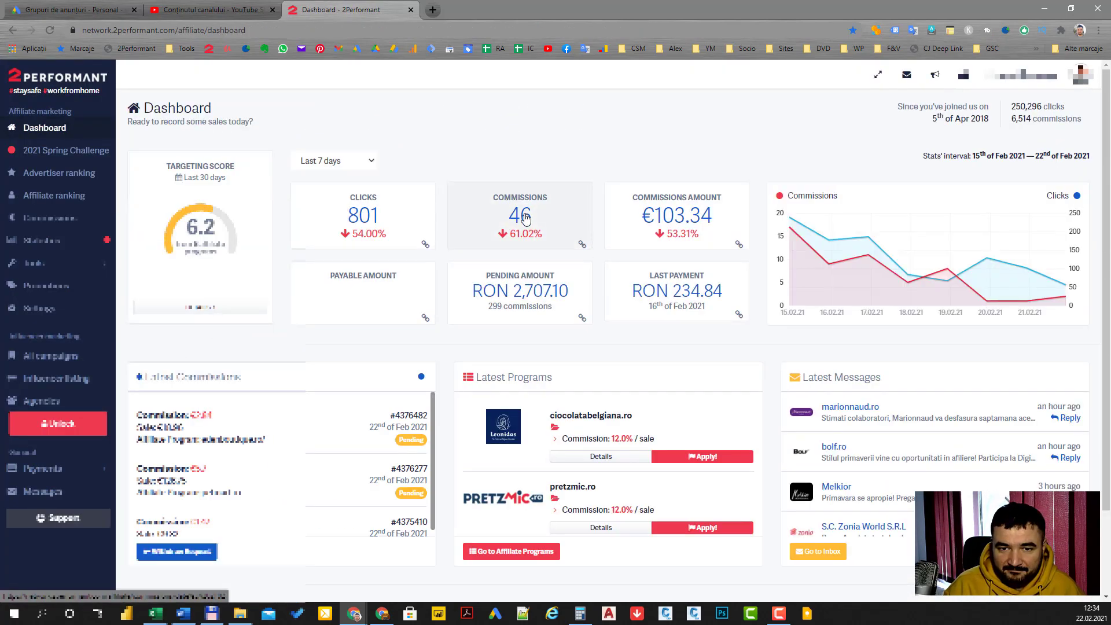
pyautogui.click(524, 217)
# Filter the commissions list to the petmart.ro program and set its period to All Time.
pyautogui.click(334, 181)
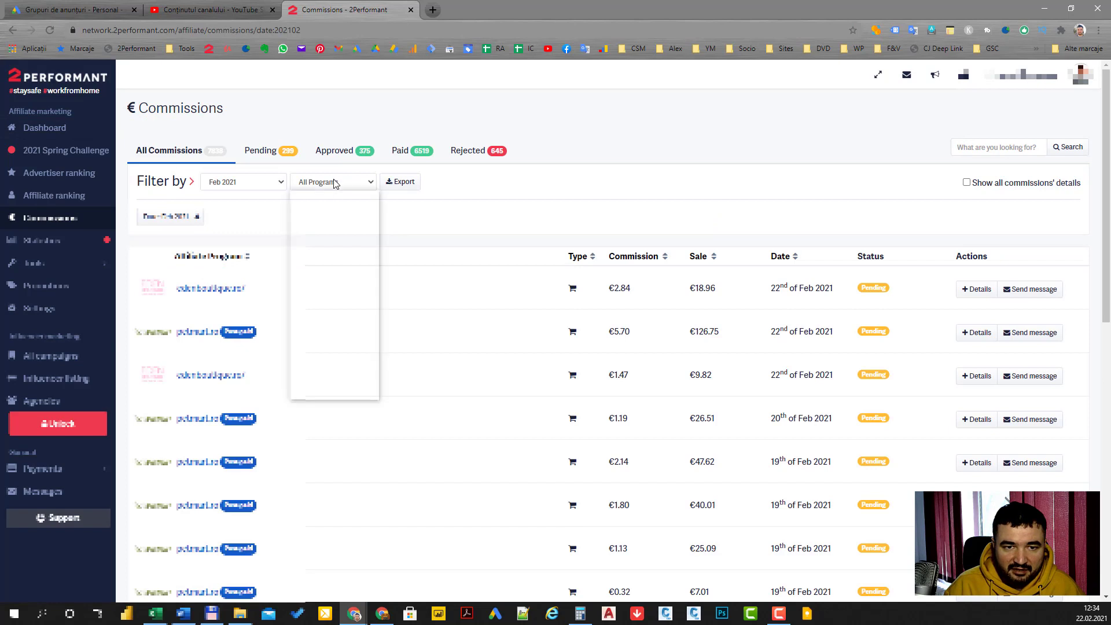
pyautogui.scroll(-15, 343, 281)
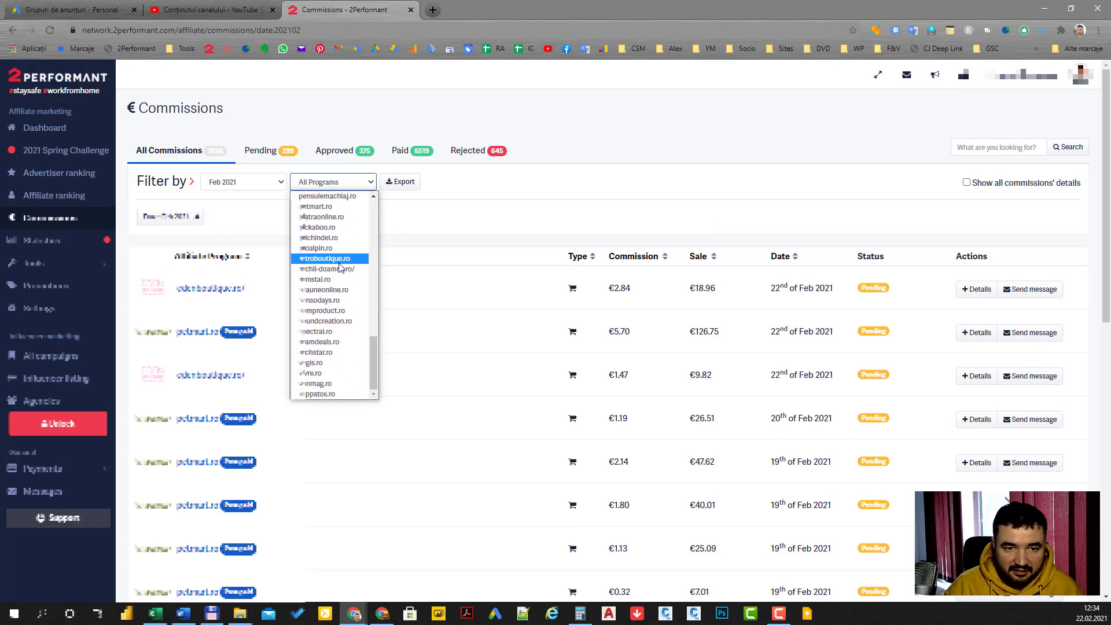
pyautogui.scroll(4, 339, 307)
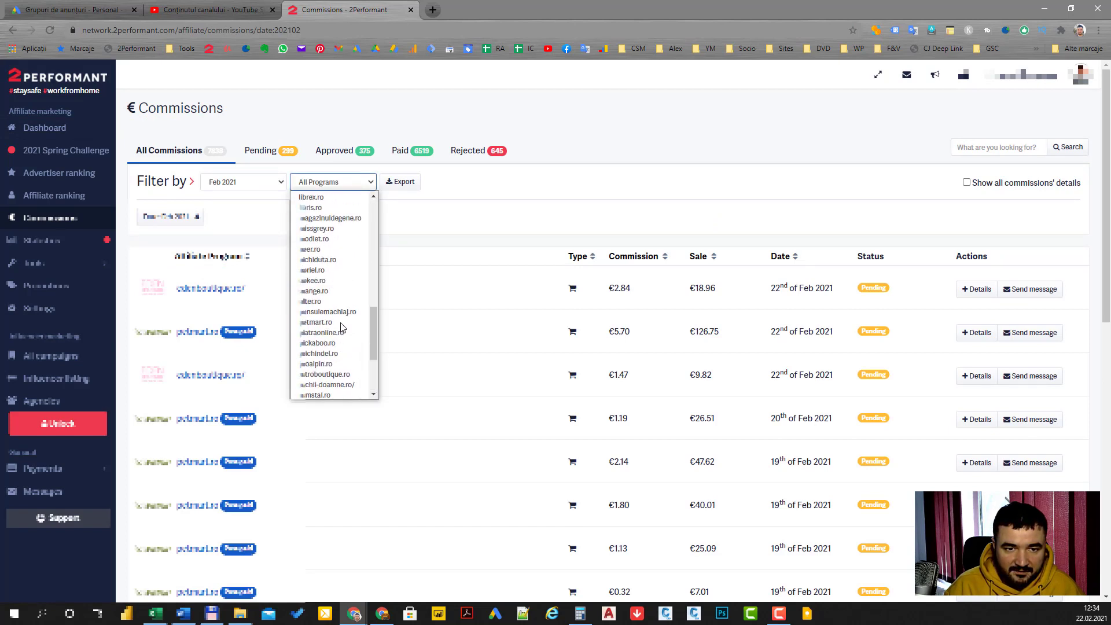
pyautogui.click(336, 322)
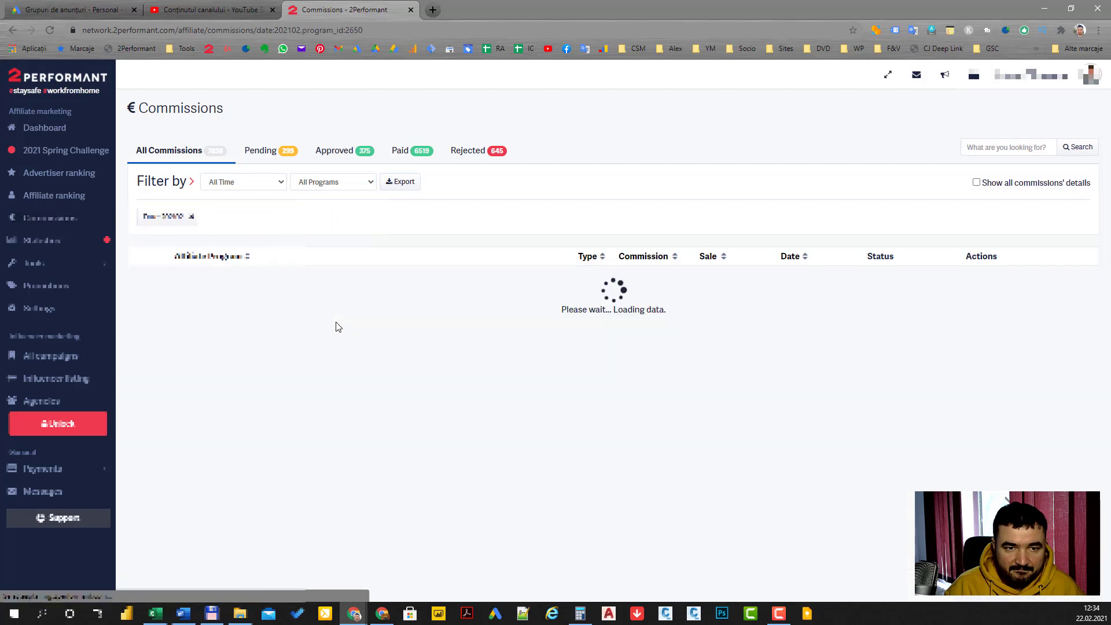
pyautogui.click(241, 184)
pyautogui.click(235, 196)
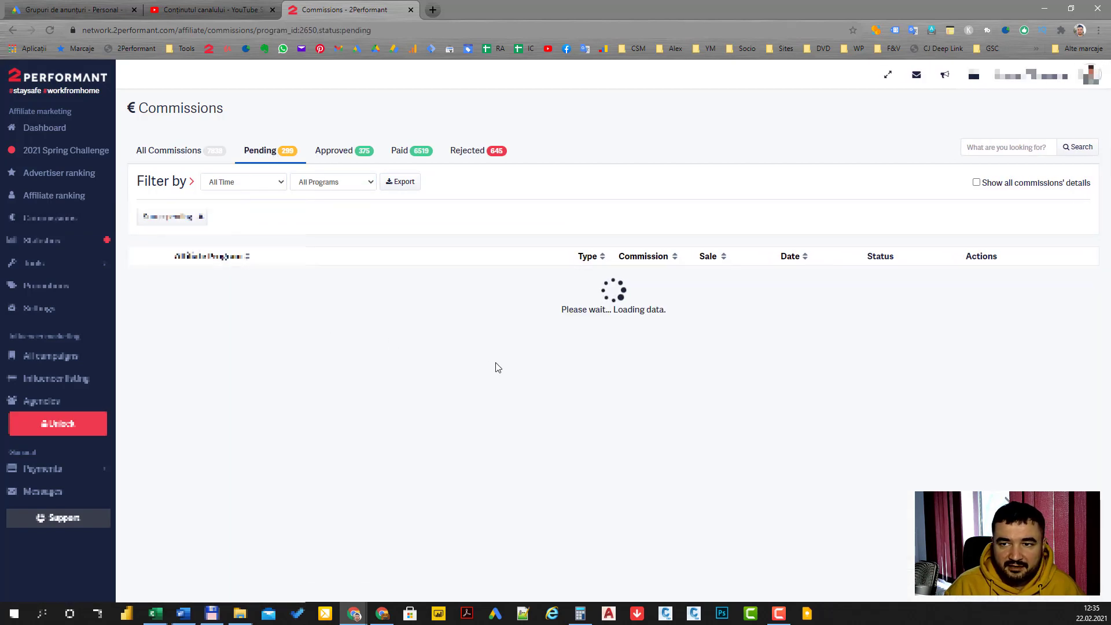
# Check the commission totals of the petmart.ro program for the Pending status and the Approved status.
pyautogui.scroll(-10, 479, 292)
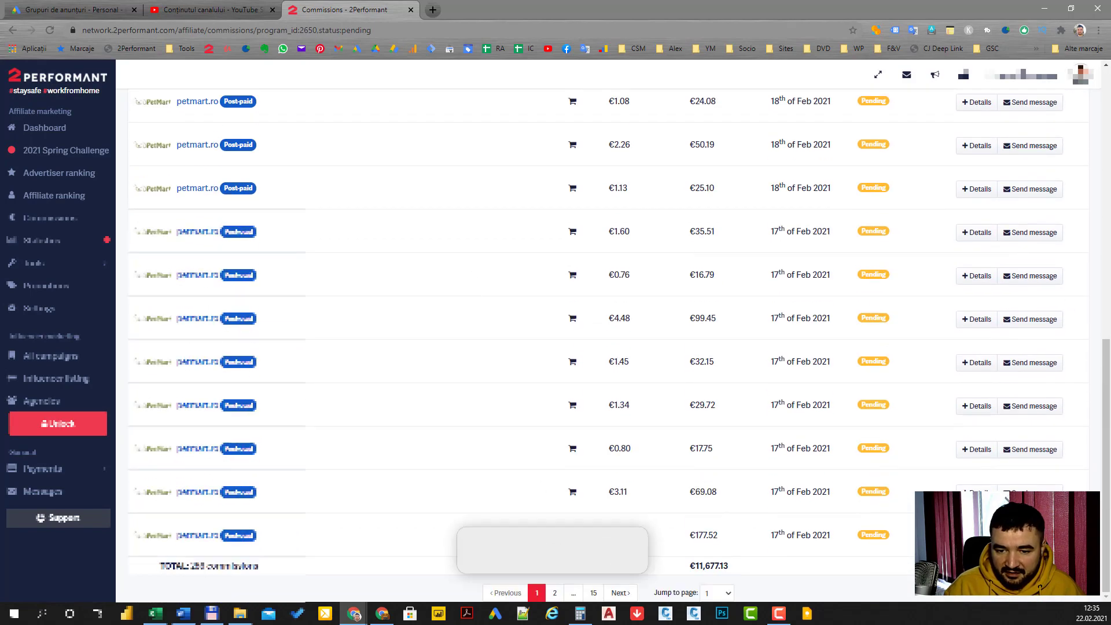
pyautogui.scroll(10, 541, 488)
pyautogui.click(334, 151)
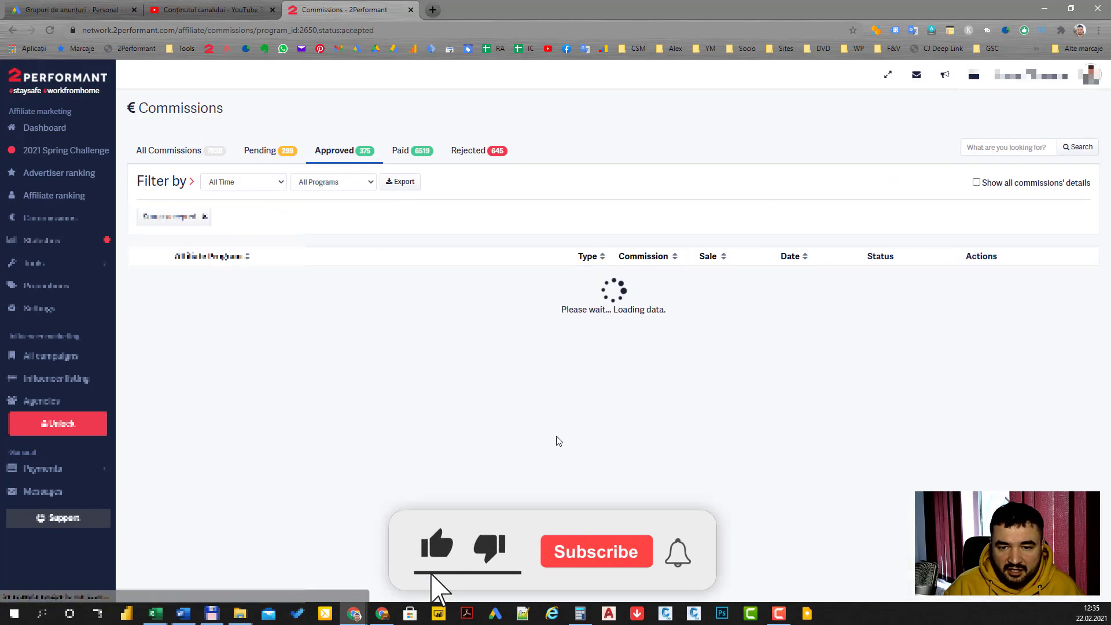
pyautogui.scroll(-10, 557, 435)
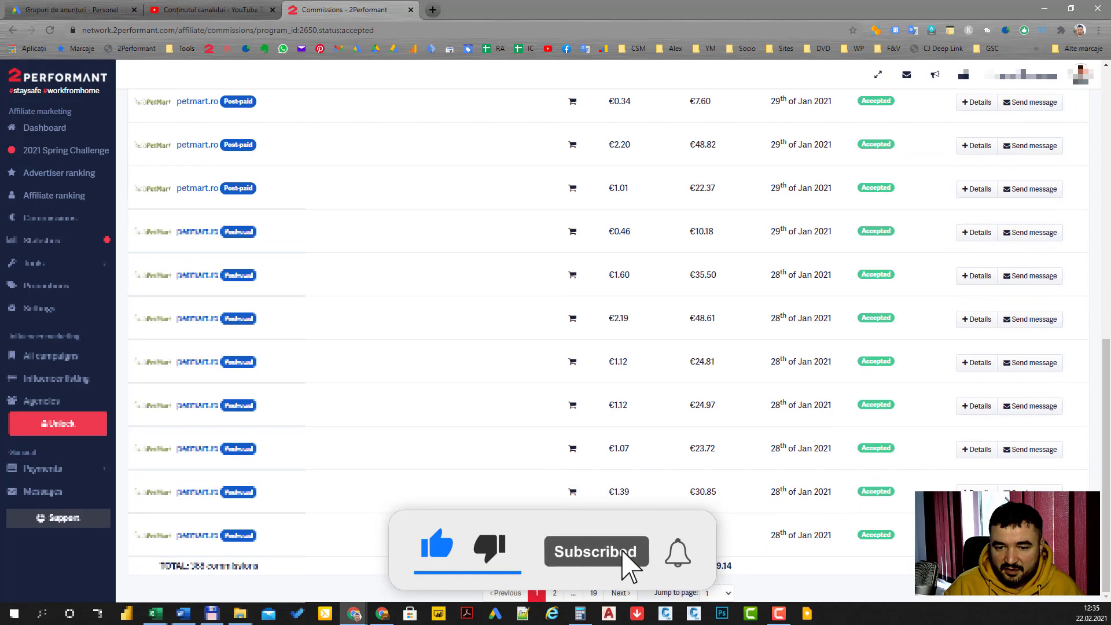
# Convert 500 euros to the other currencies, including Romanian lei, with the browser's currency converter.
pyautogui.click(877, 30)
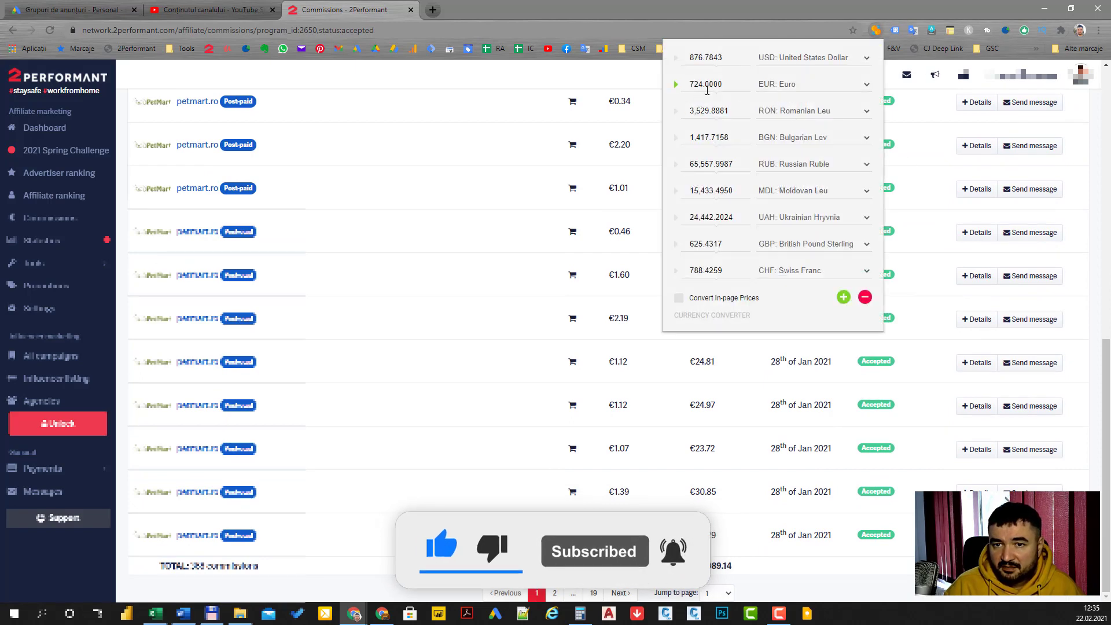
pyautogui.doubleClick(699, 85)
pyautogui.write('500')
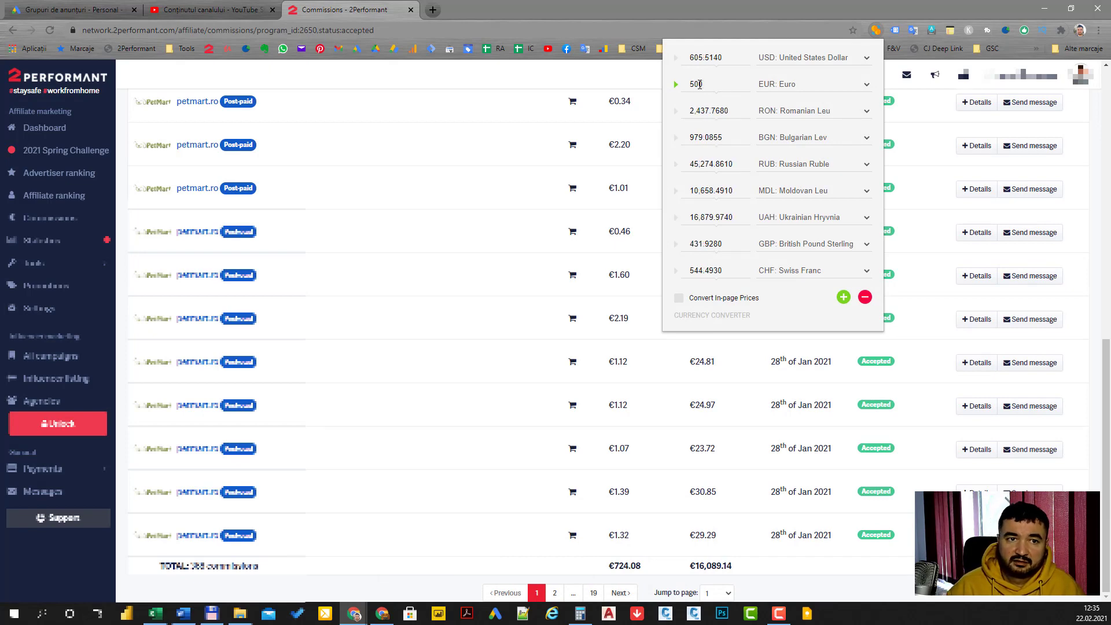
# Return to the petmart.ro ad groups in Google Ads and inspect January 2021 cost and conversion value on the chart.
pyautogui.click(230, 12)
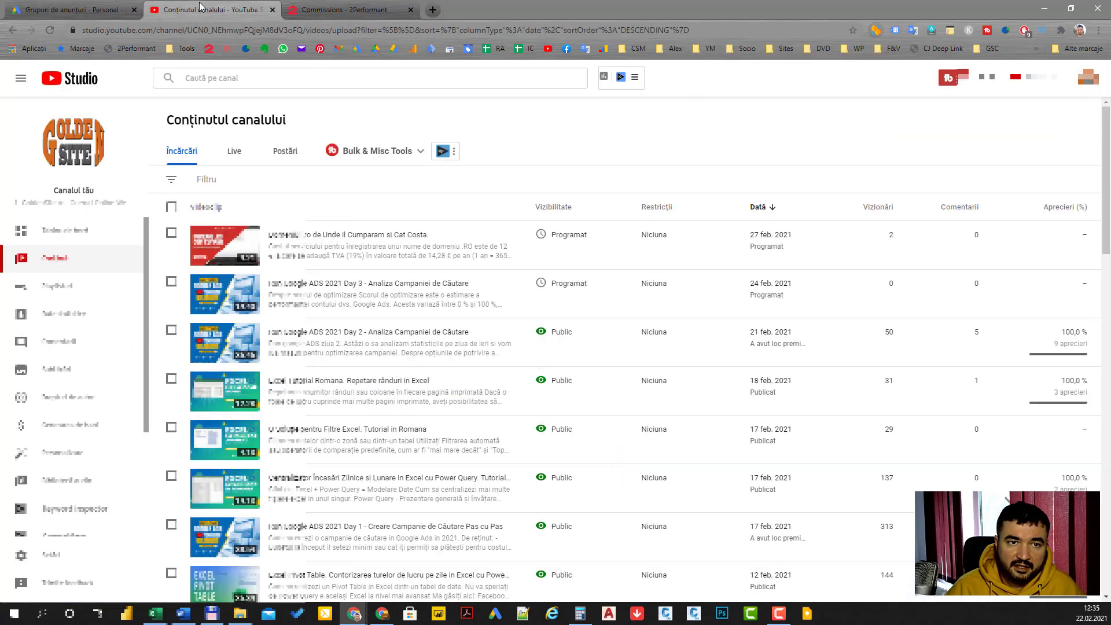
pyautogui.click(75, 12)
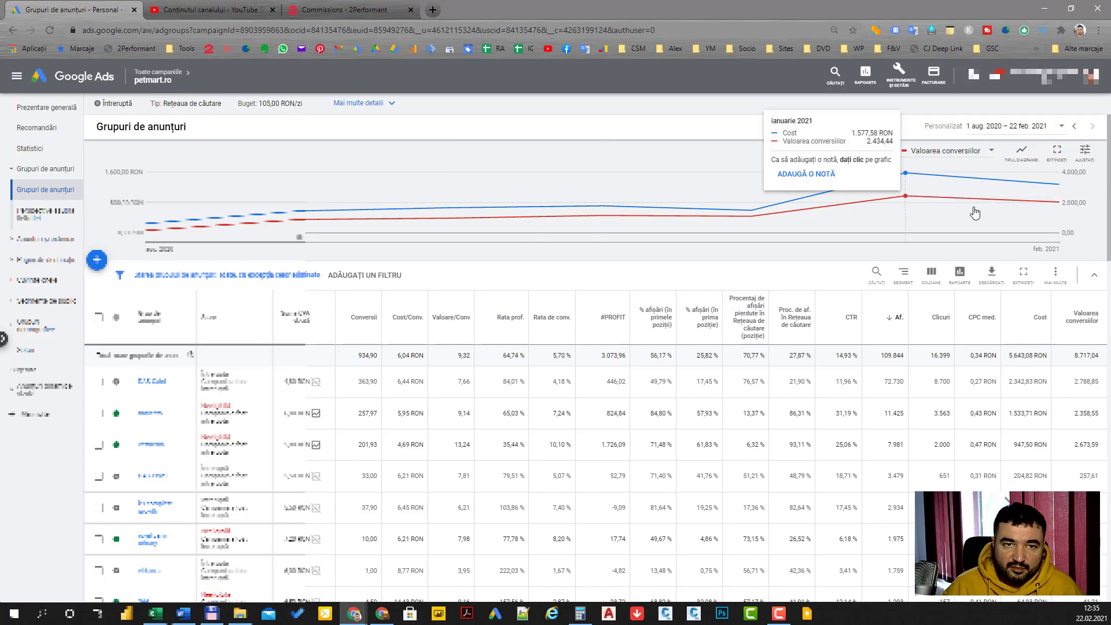
# Minimize the current browser window and bring up the one showing the Search-5 campaign settings in the ProfitShare Google Ads account.
pyautogui.click(1044, 9)
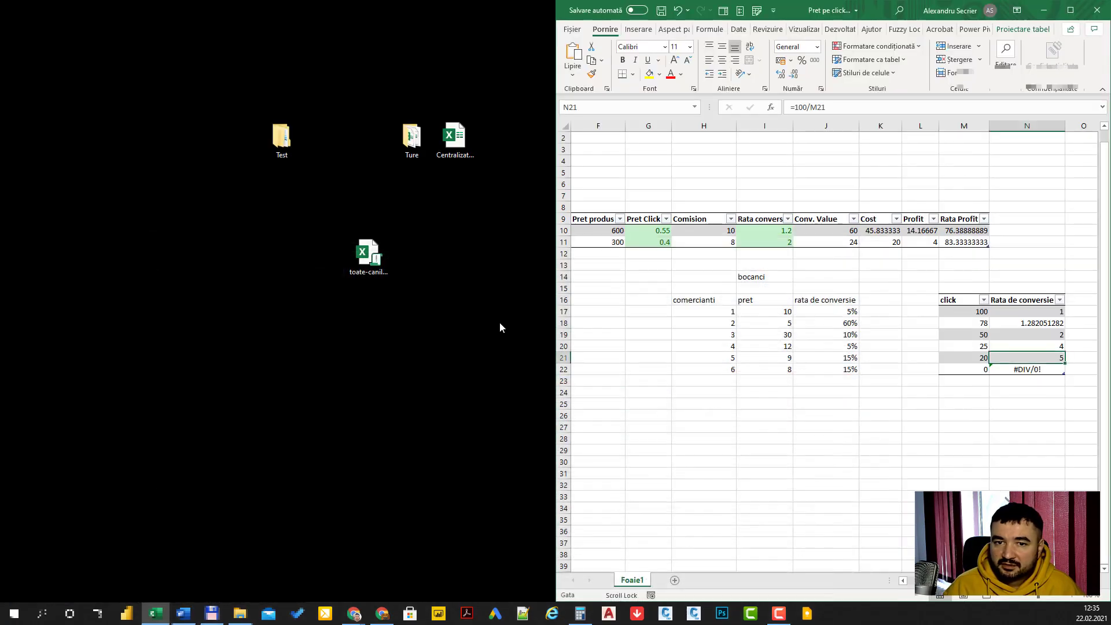
pyautogui.moveTo(386, 620)
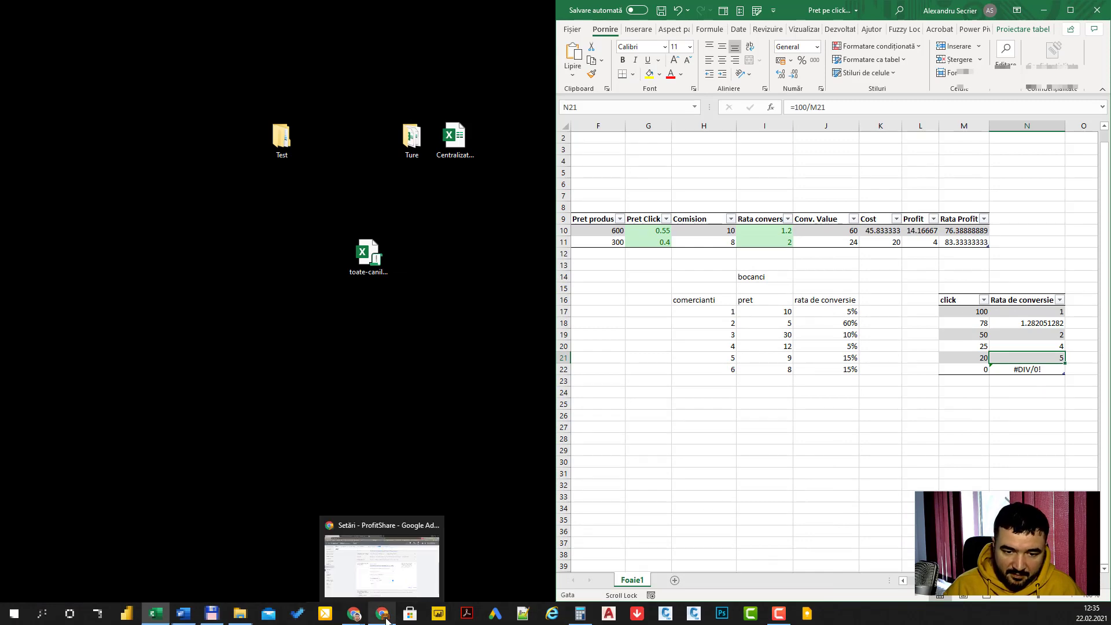
pyautogui.click(389, 578)
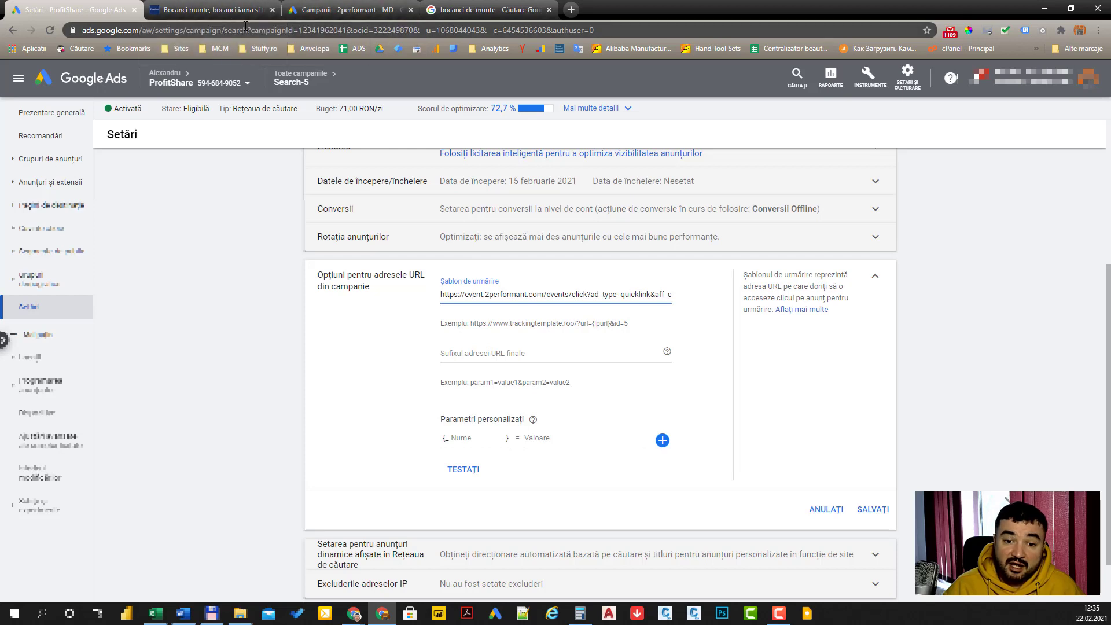
pyautogui.click(171, 249)
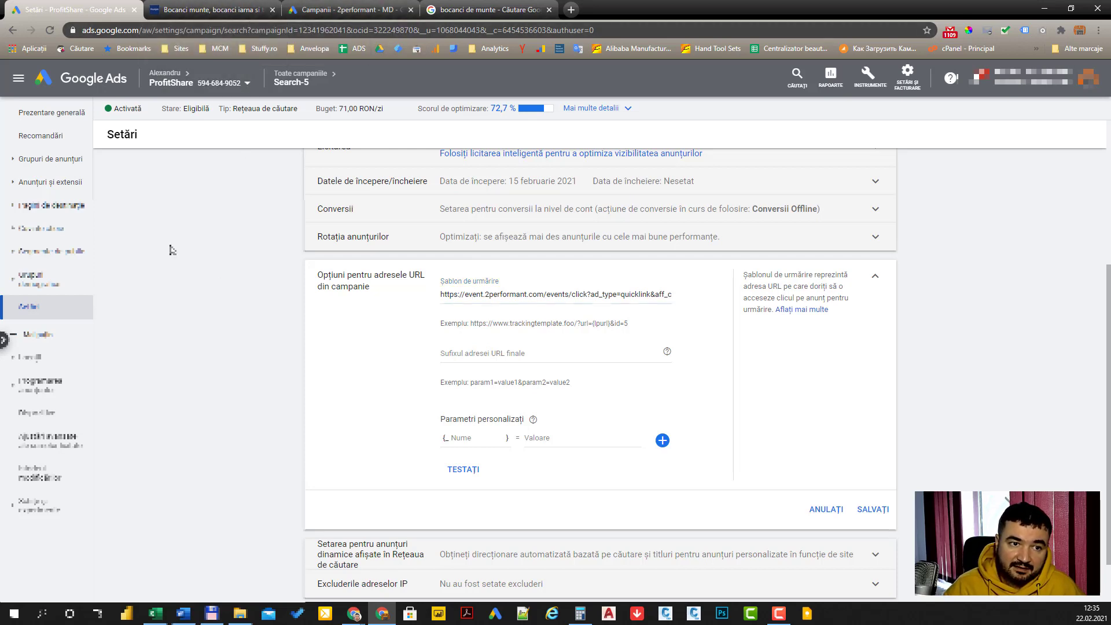